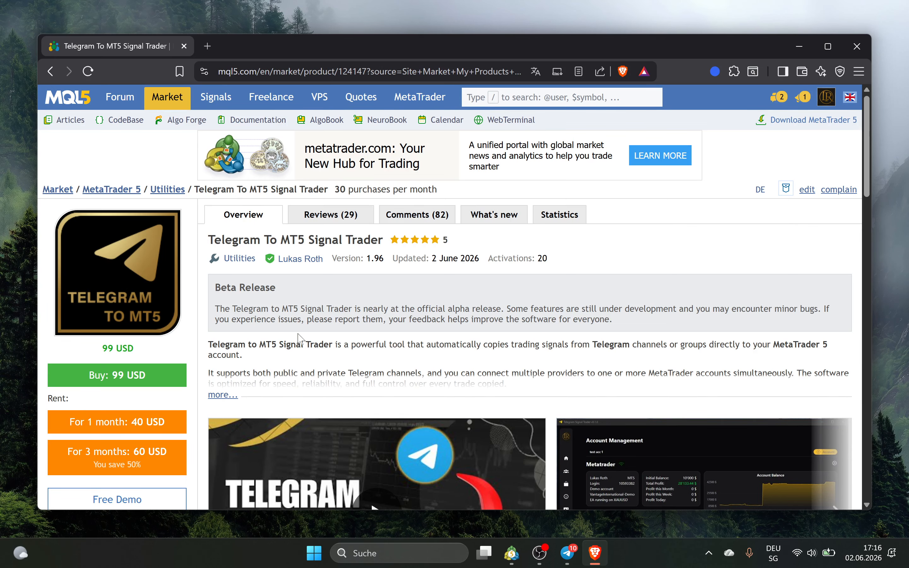
# Expand the full product description and follow its installation guide link
pyautogui.scroll(-3, 120, 384)
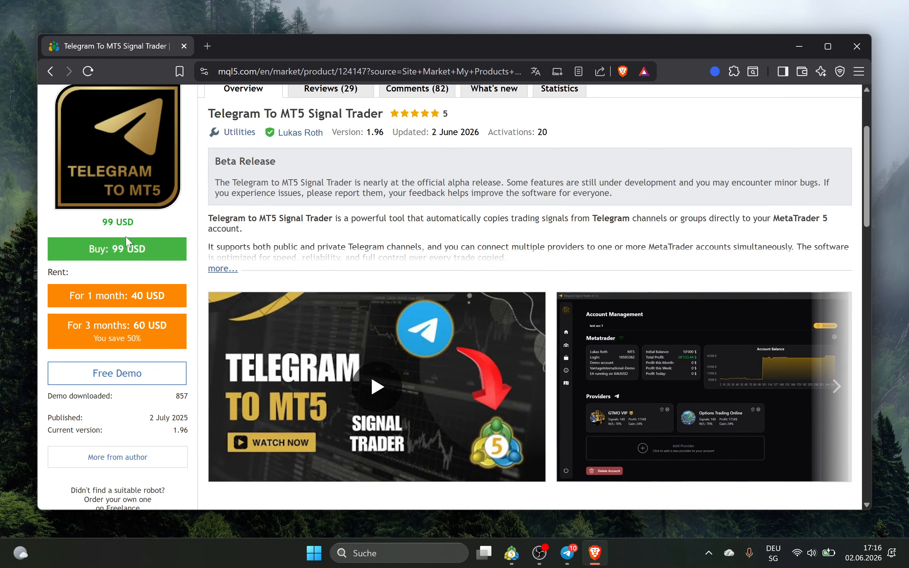
pyautogui.scroll(3, 127, 244)
pyautogui.scroll(-2, 265, 275)
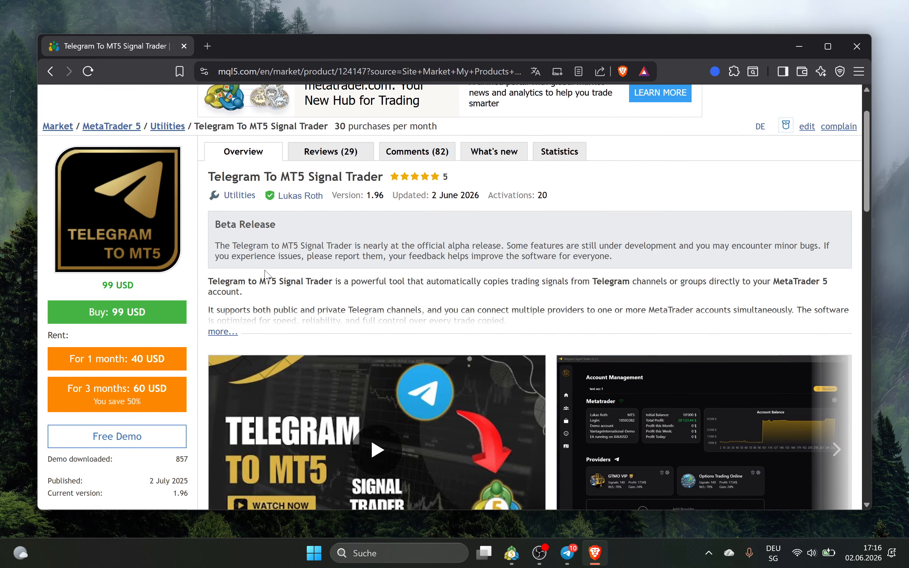
pyautogui.scroll(-2, 226, 278)
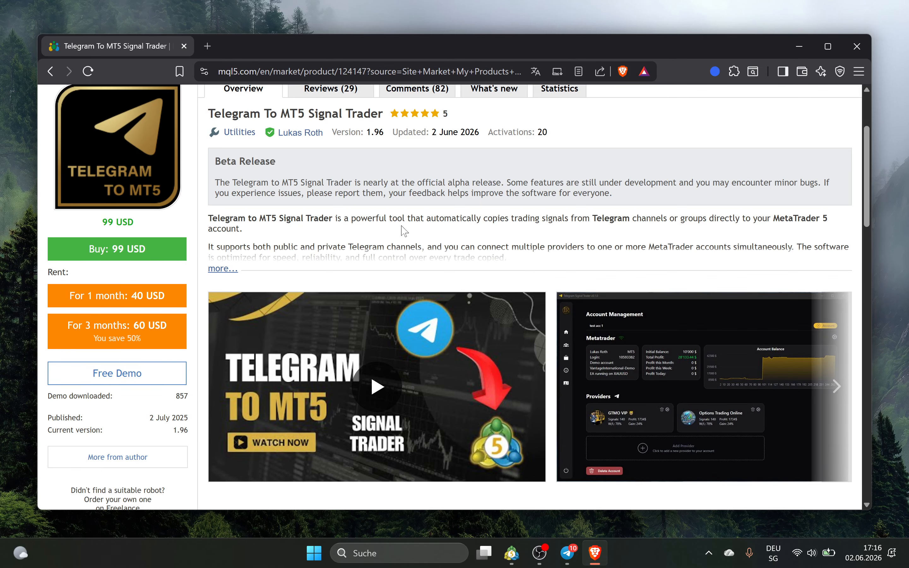
pyautogui.click(225, 269)
pyautogui.scroll(-2, 336, 264)
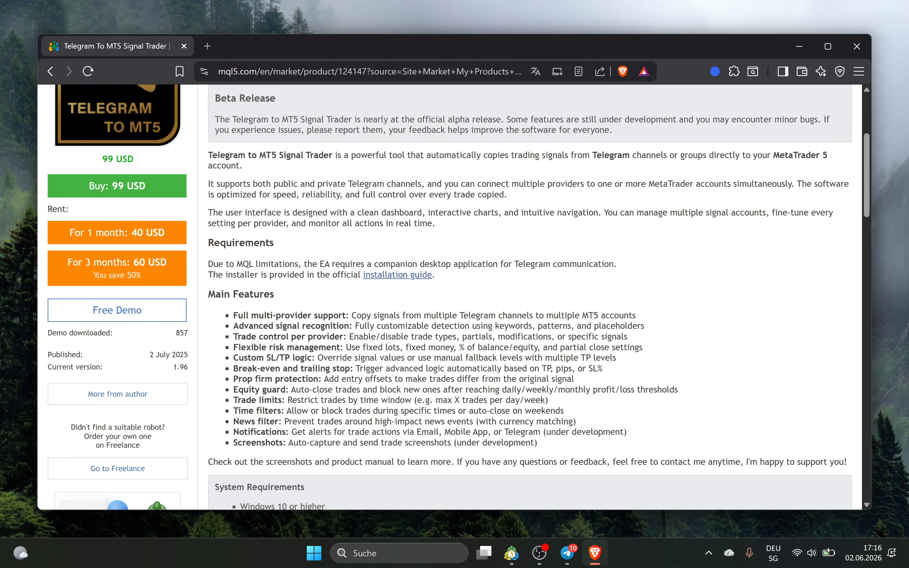
pyautogui.scroll(-2, 296, 245)
pyautogui.scroll(4, 278, 243)
pyautogui.scroll(-2, 384, 306)
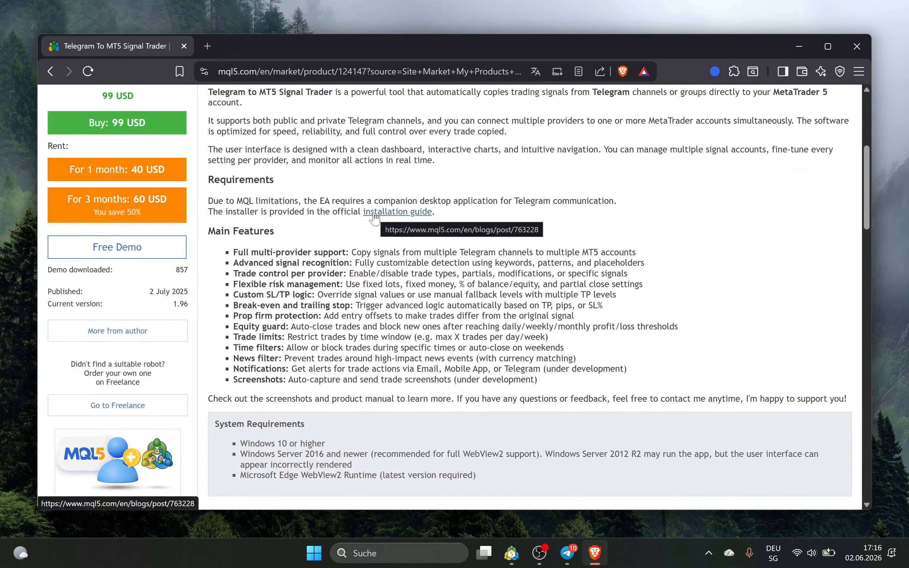
pyautogui.click(375, 214)
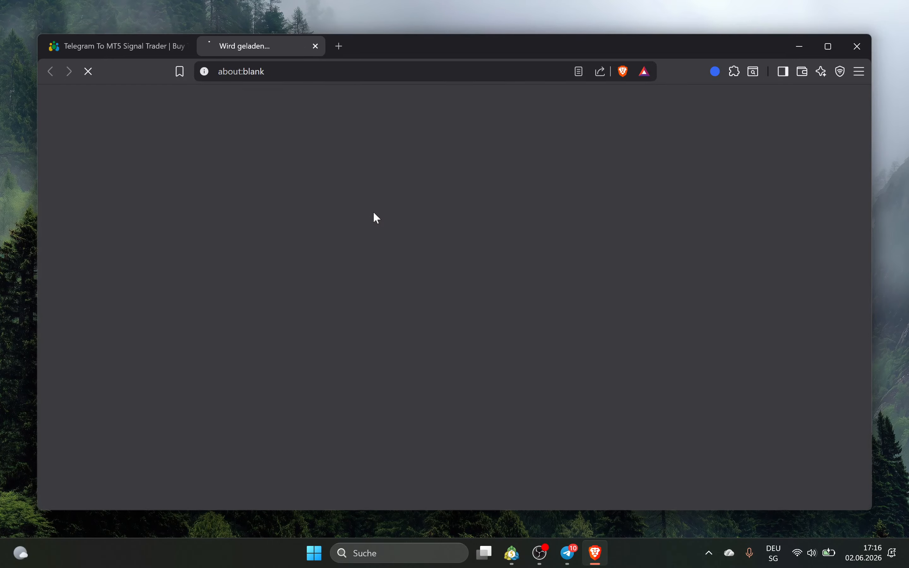
# Browse the guide, check the product page, and return to the Installation section
pyautogui.scroll(-6, 330, 203)
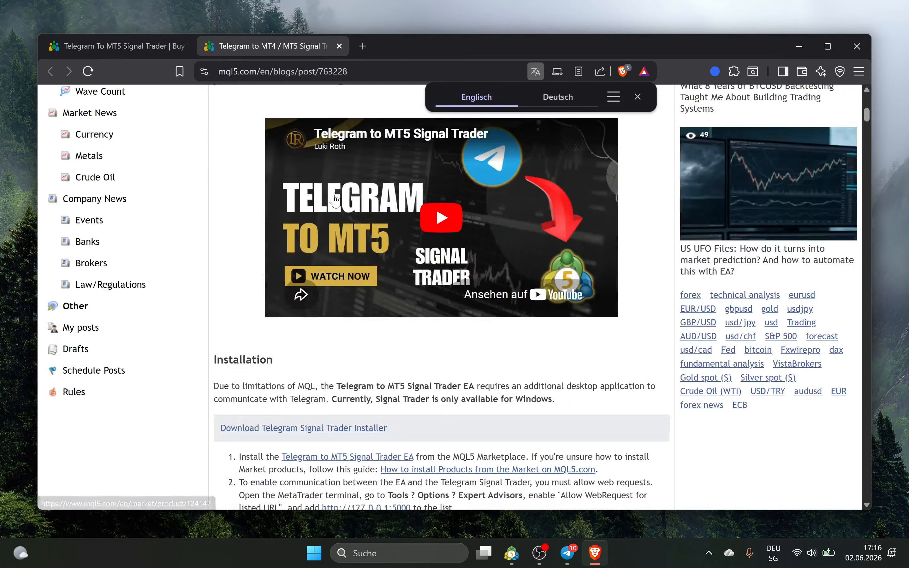
pyautogui.scroll(-15, 338, 226)
pyautogui.scroll(14, 344, 260)
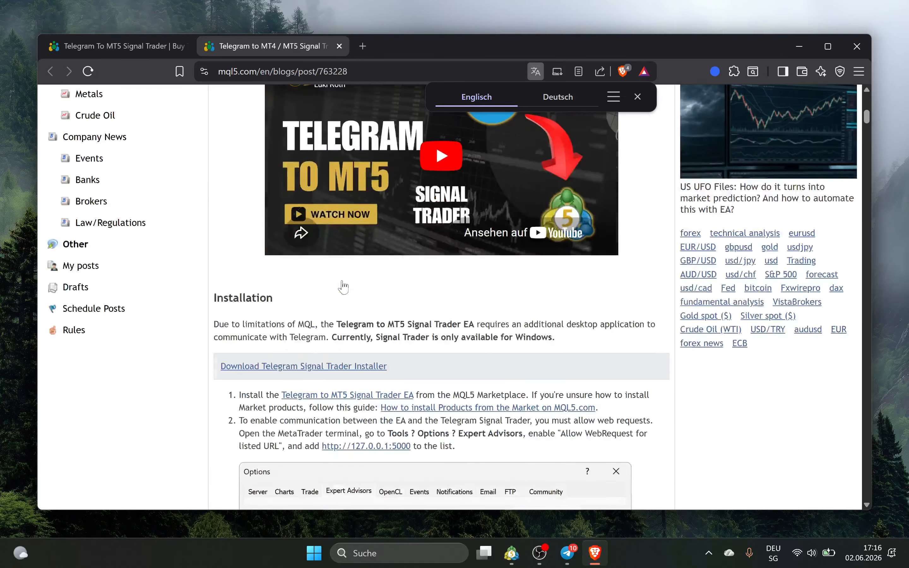
pyautogui.scroll(2, 304, 371)
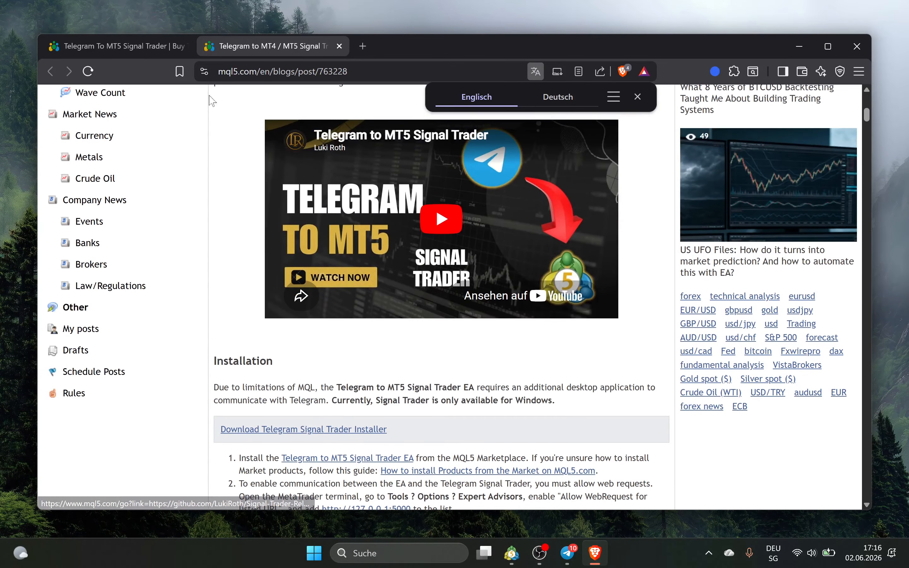
pyautogui.click(148, 49)
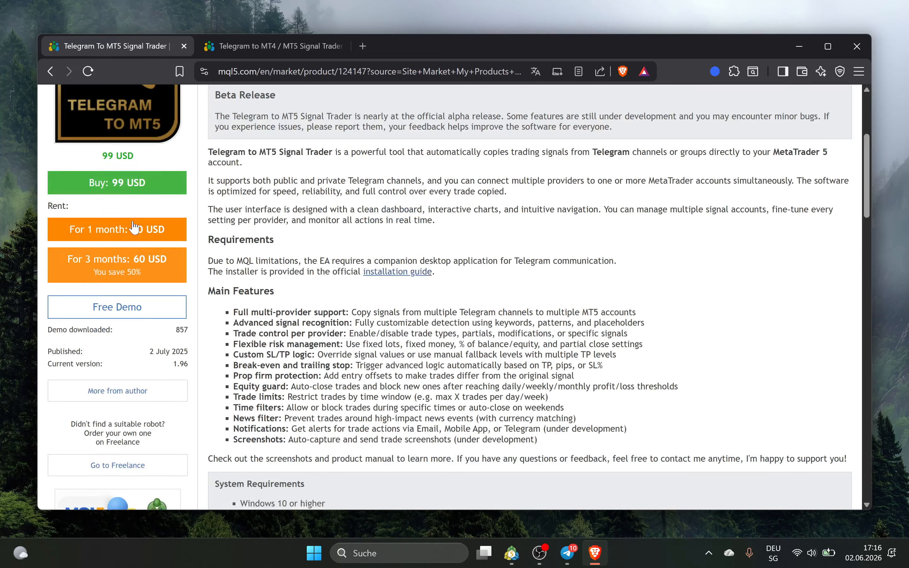
pyautogui.click(253, 48)
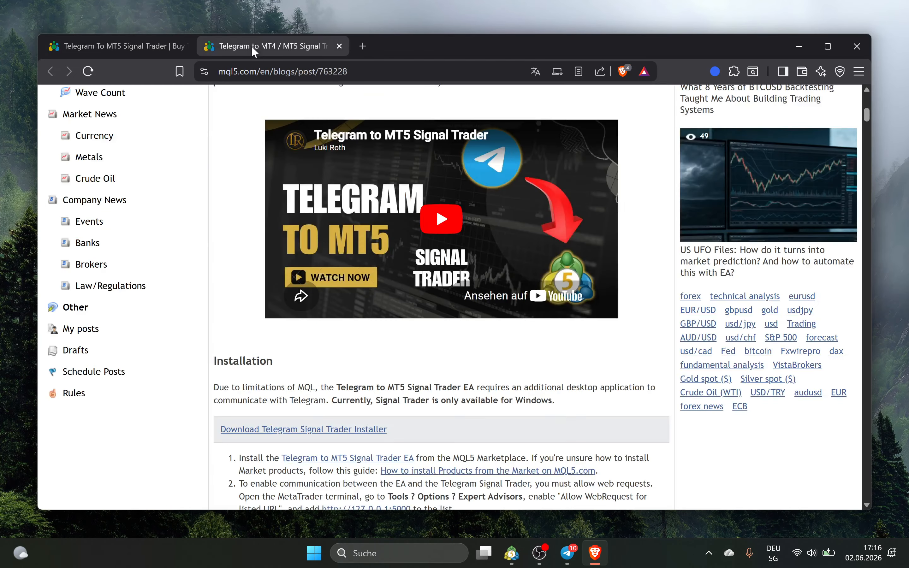
# Open the v0.8.40-beta release page and scroll to the Telegram.Signal.Trader_0.8.40_x64_en-US.msi asset
pyautogui.click(295, 434)
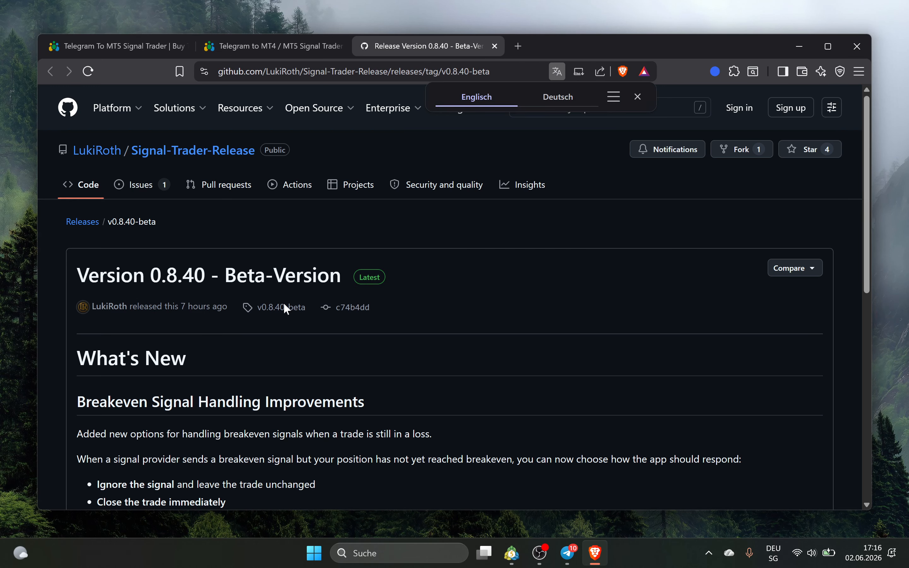
pyautogui.scroll(-10, 175, 402)
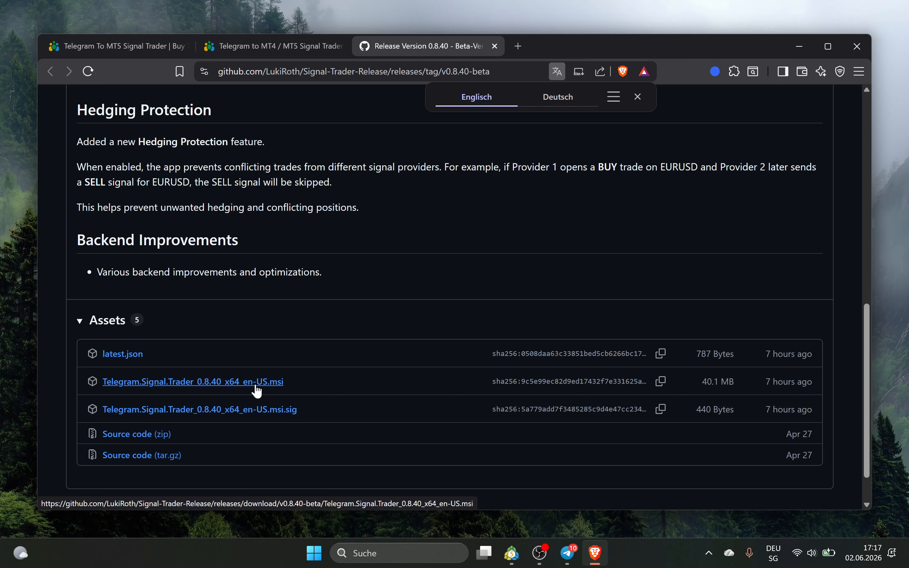
pyautogui.click(638, 97)
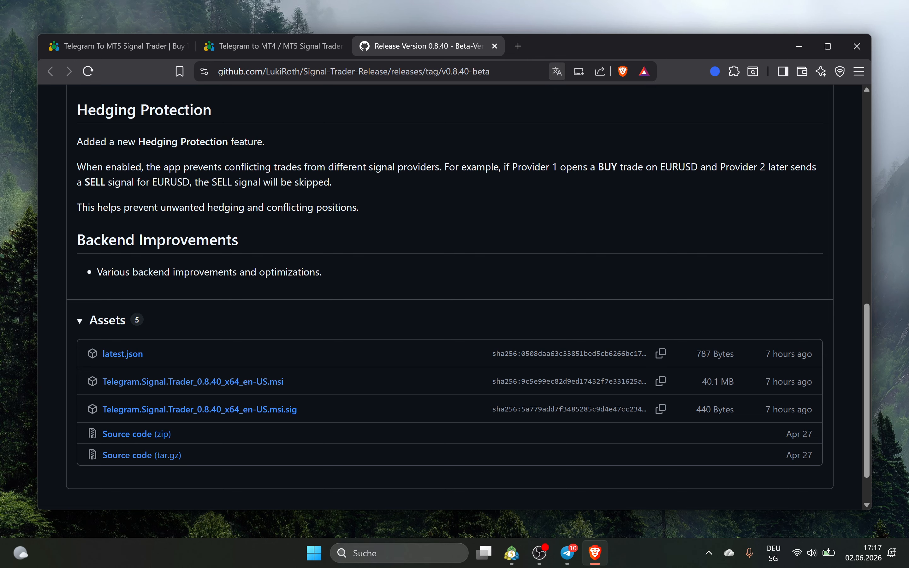
# Search the Start menu for 'downloads' and open the Downloads folder
pyautogui.click(315, 562)
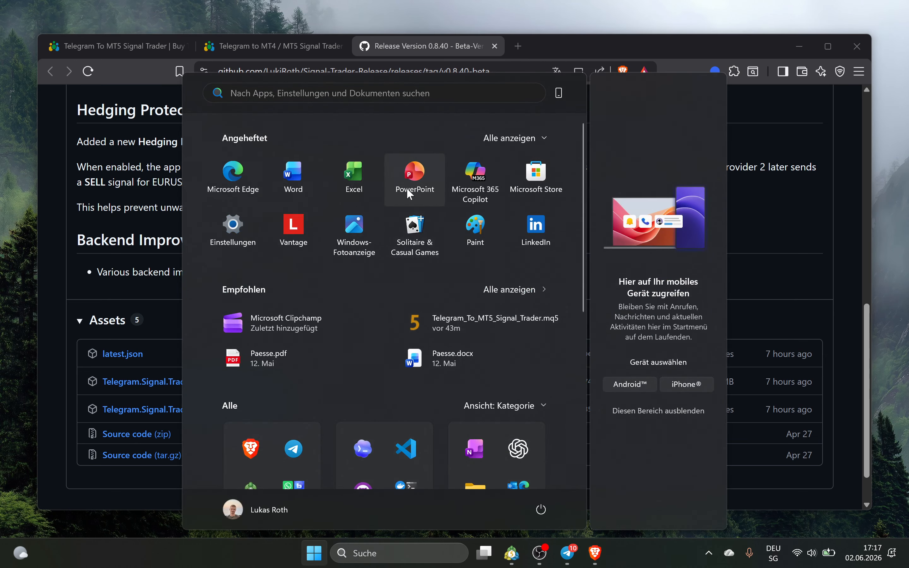
pyautogui.write('sow')
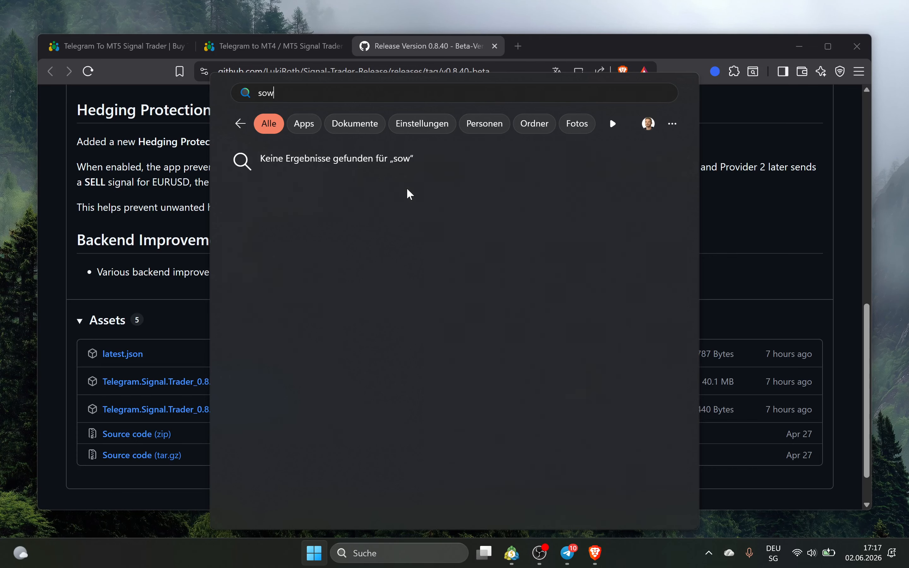
pyautogui.press('BackSpace')
pyautogui.press('BackSpace')
pyautogui.press('BackSpace')
pyautogui.write('downloads')
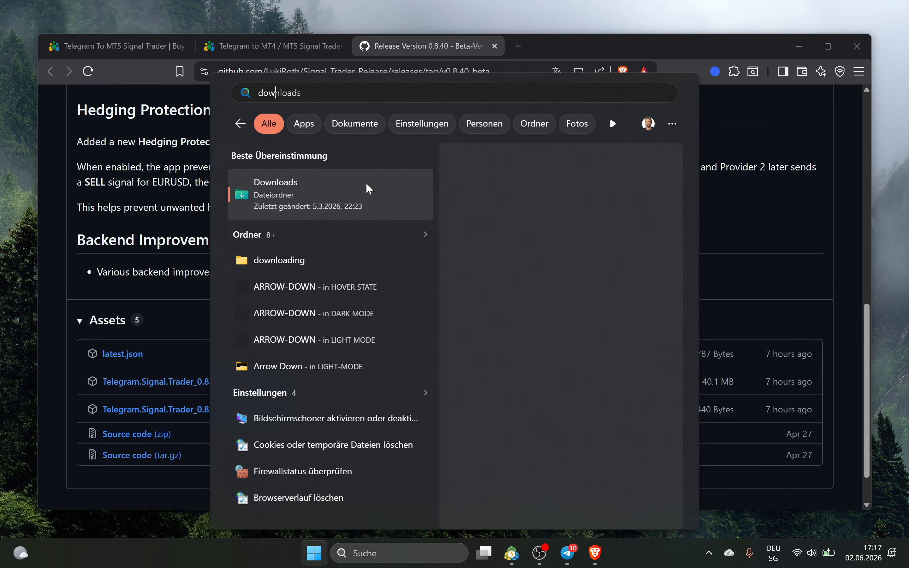
pyautogui.click(365, 191)
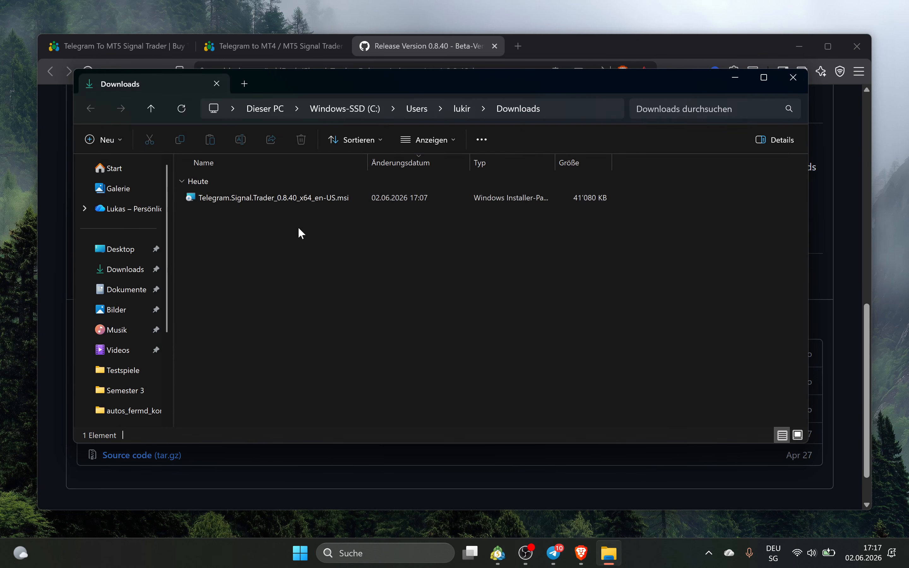
# Install the 0.8.40 .msi with the default folder, approve UAC, and finish setup
pyautogui.click(291, 202)
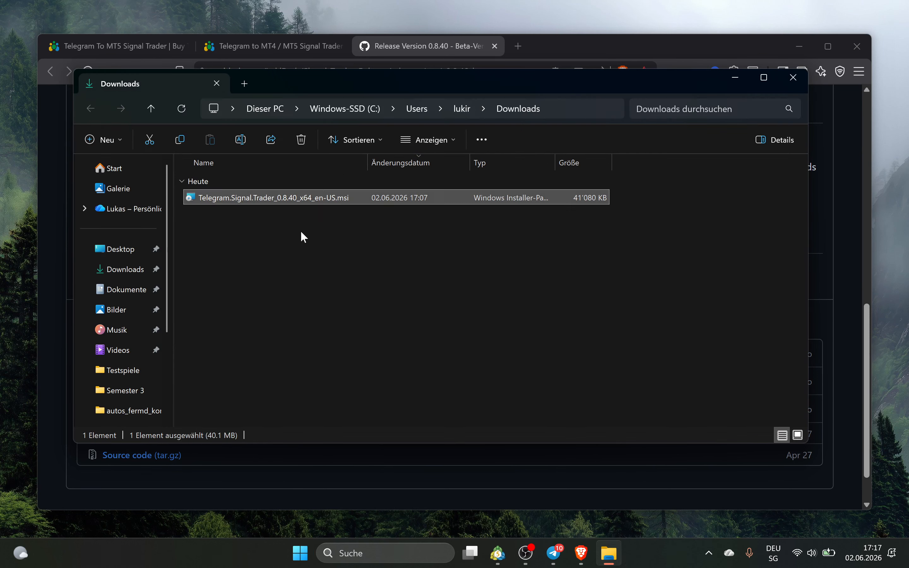
pyautogui.doubleClick(310, 196)
pyautogui.click(520, 373)
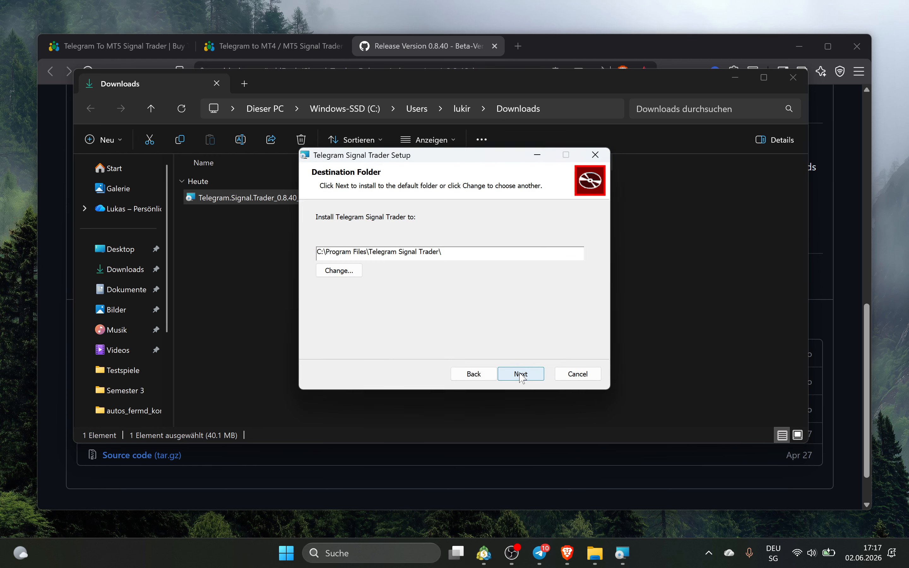
pyautogui.click(521, 374)
pyautogui.click(521, 374)
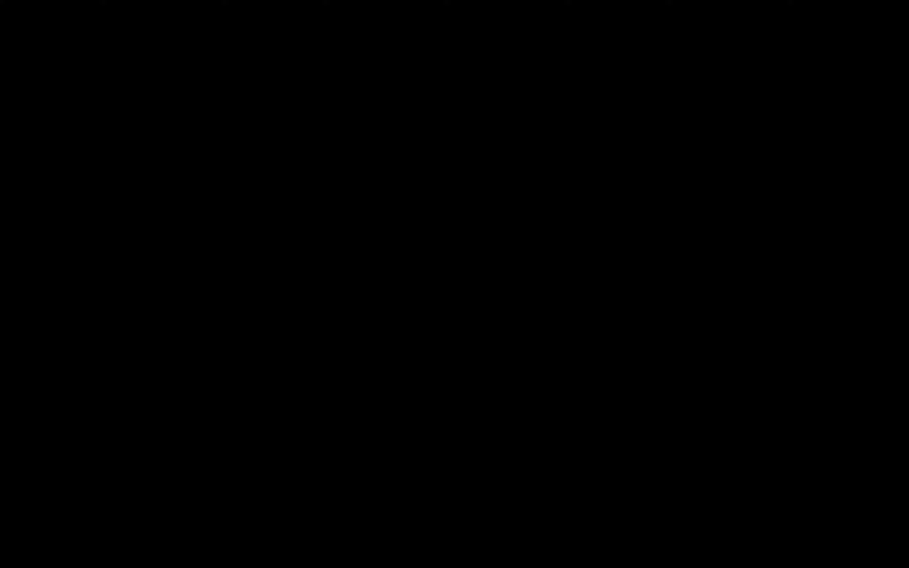
pyautogui.click(424, 395)
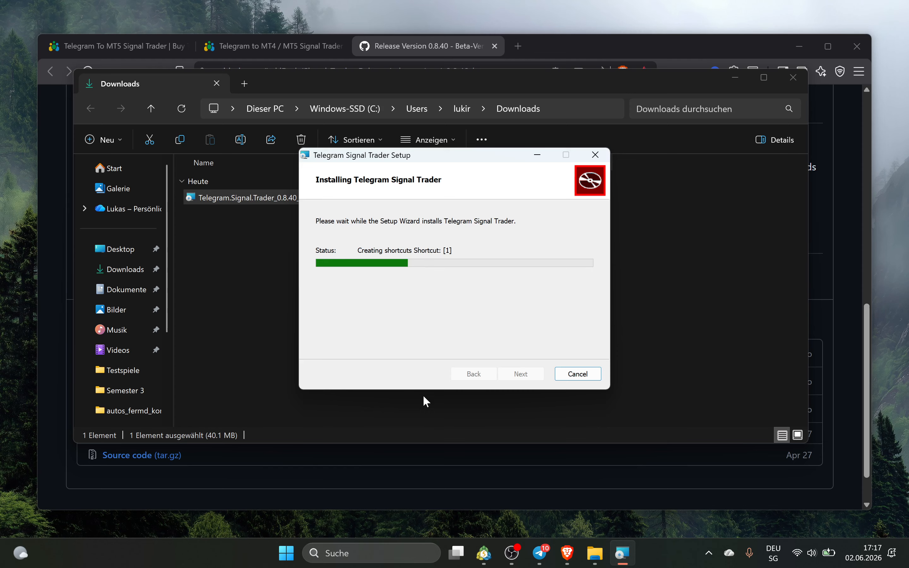
pyautogui.click(522, 375)
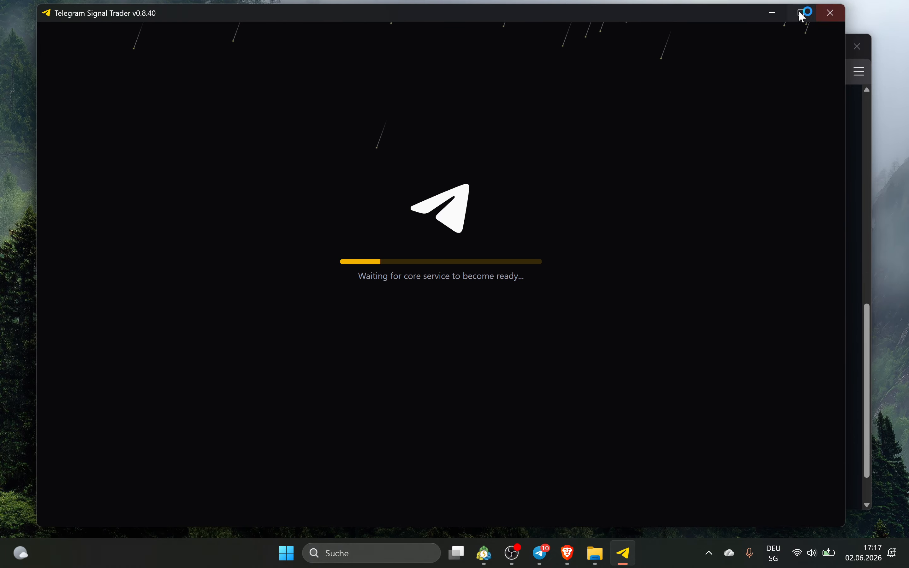
# Minimize Signal Trader and close the Downloads window, keeping the browser tabs open
pyautogui.click(781, 13)
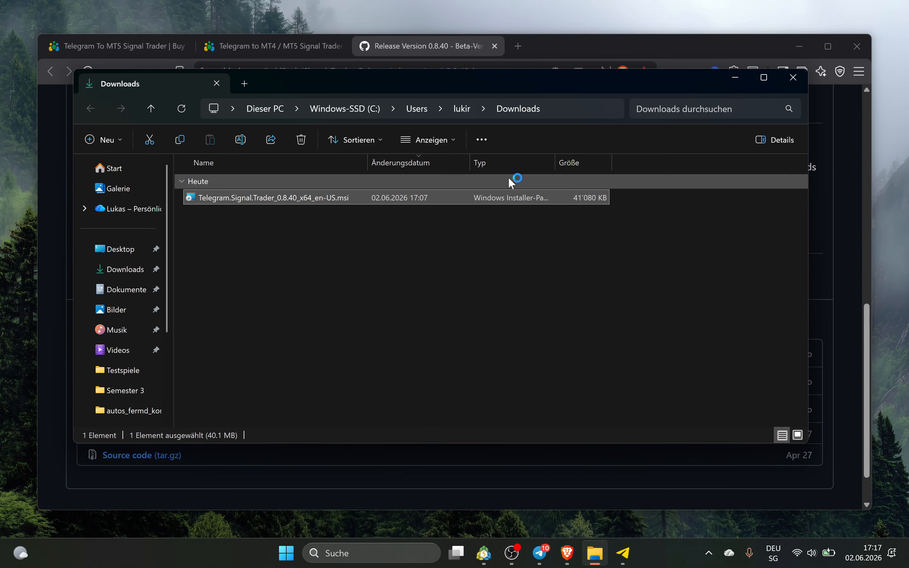
pyautogui.click(792, 80)
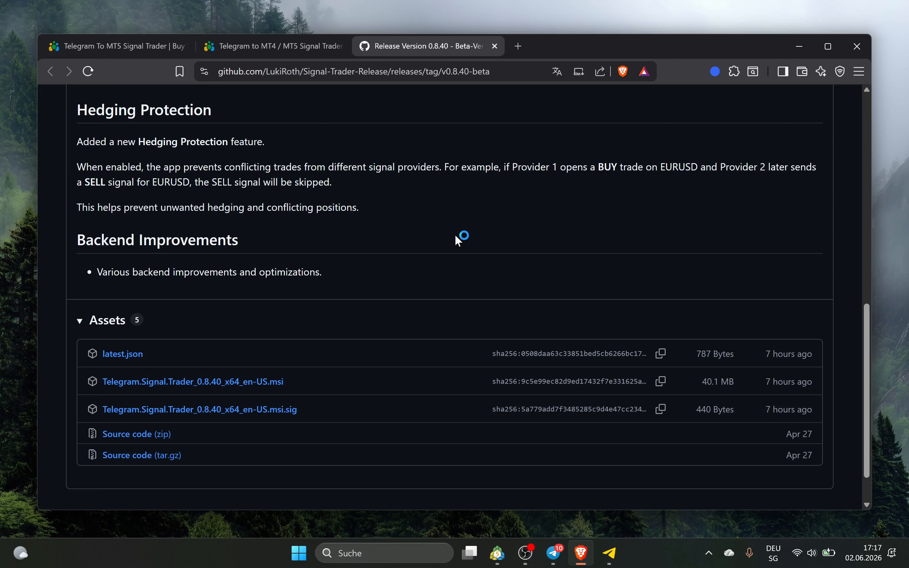
pyautogui.click(858, 48)
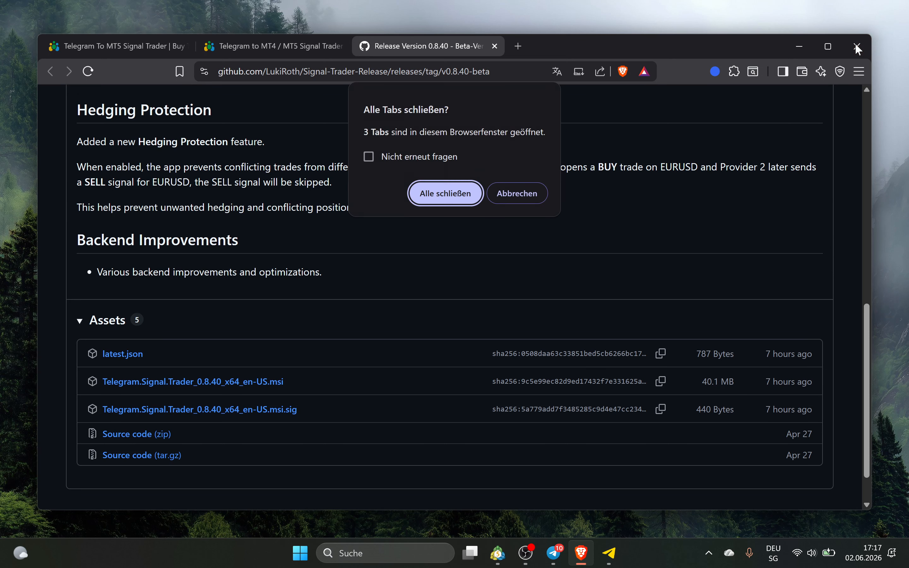
pyautogui.click(507, 197)
# Review the Options screenshot in the installation guide, then minimize the browser
pyautogui.click(313, 47)
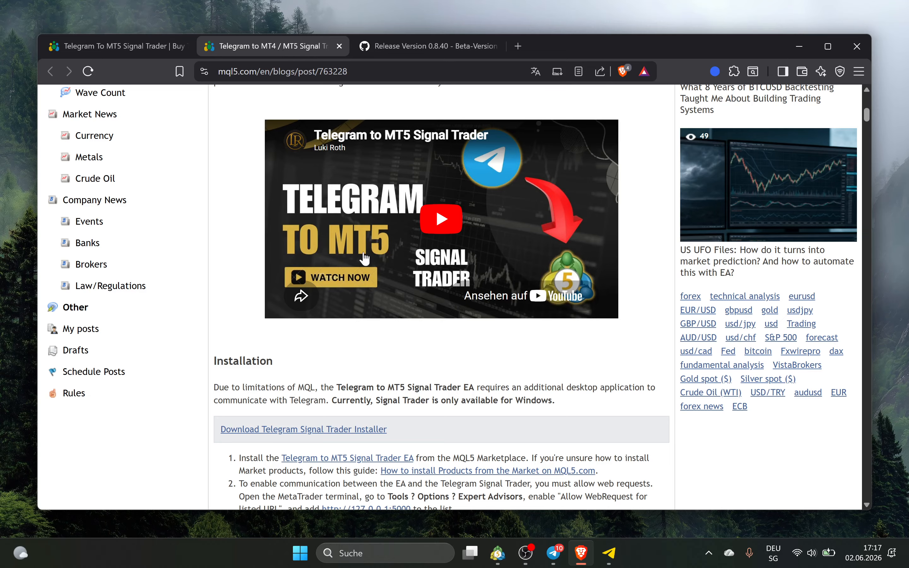
pyautogui.scroll(-8, 351, 279)
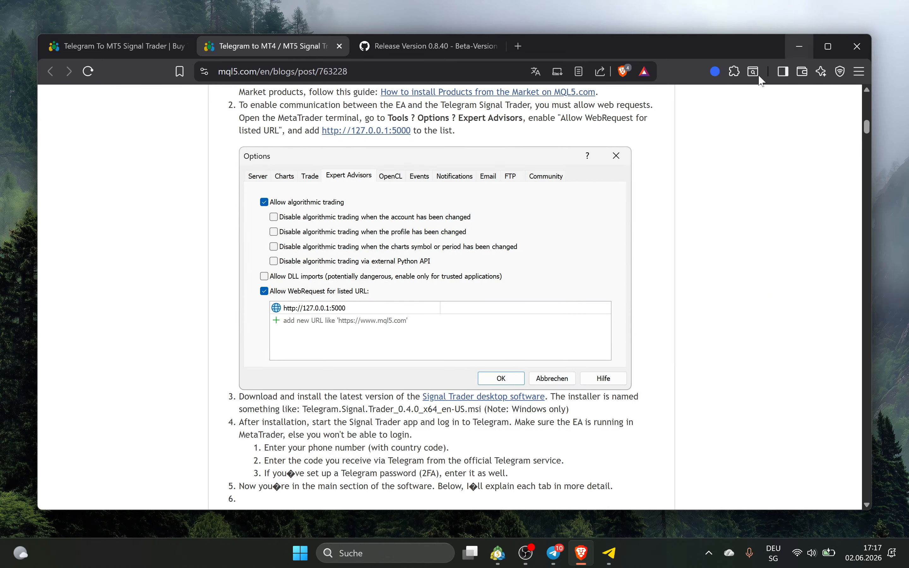
pyautogui.scroll(2, 639, 263)
pyautogui.rightClick(623, 264)
pyautogui.click(783, 156)
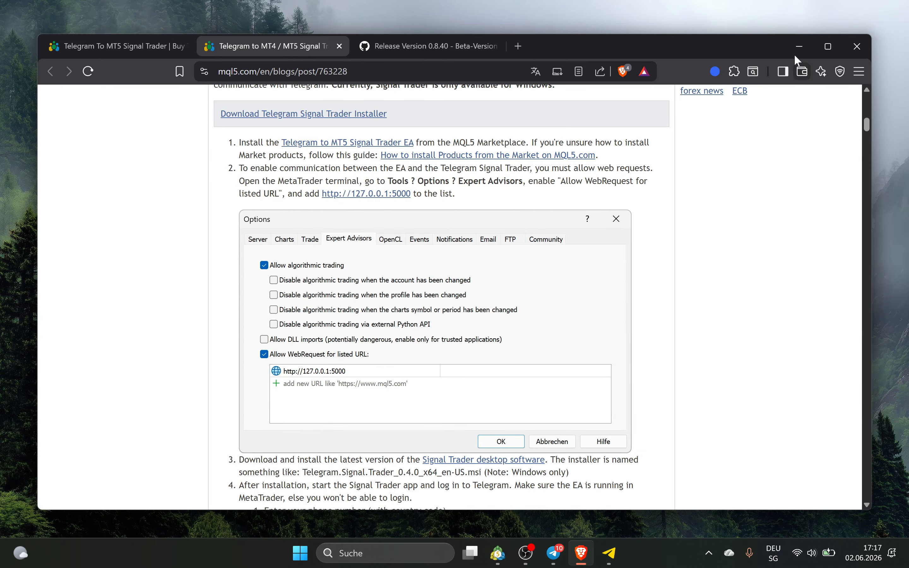
pyautogui.click(799, 46)
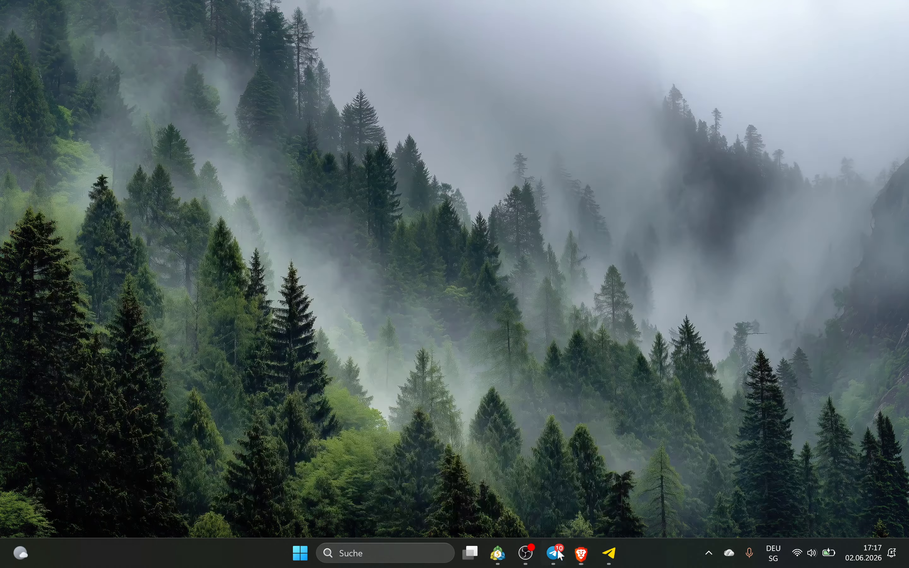
# Read Signal Trader's not-authenticated warning, then bring MetaTrader 5 forward
pyautogui.click(618, 552)
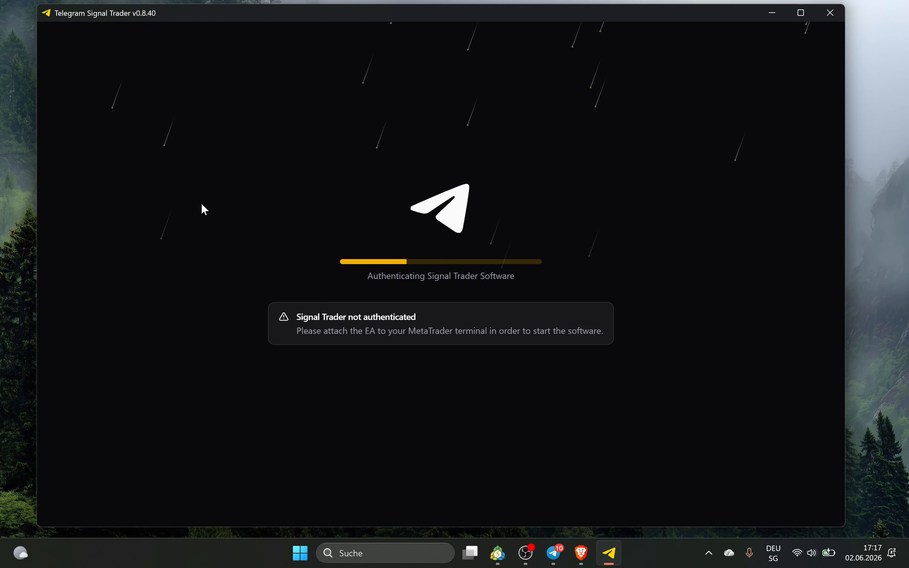
pyautogui.moveTo(306, 19); pyautogui.dragTo(307, 17)
pyautogui.moveTo(295, 316); pyautogui.dragTo(416, 320)
pyautogui.click(477, 362)
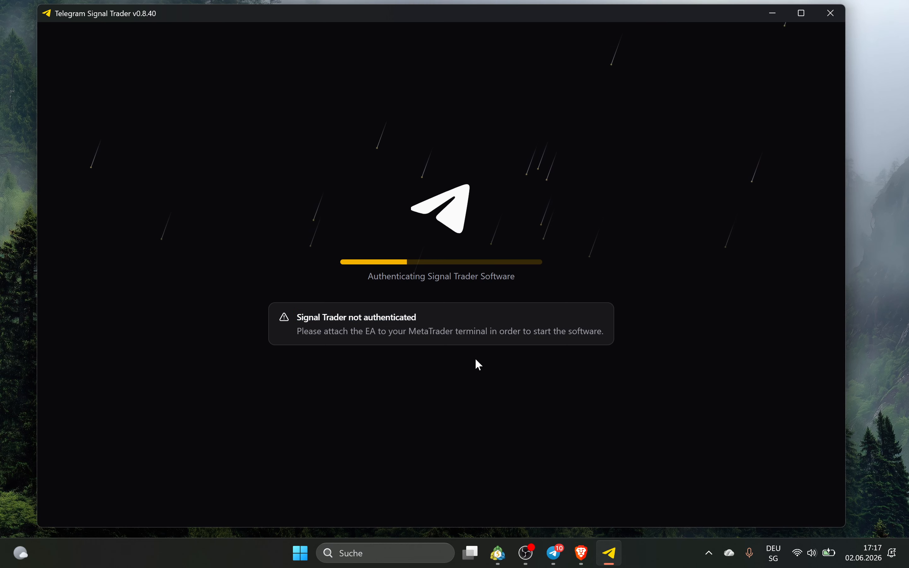
pyautogui.click(498, 552)
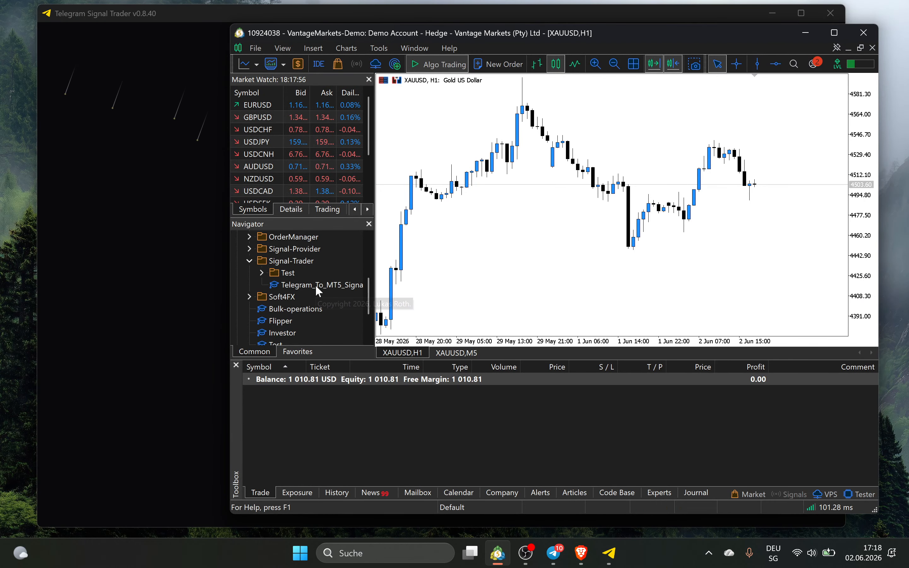
# Drop Telegram_To_MT5_Signal_Trader onto the XAUUSD chart and check Allow Algo Trading on the Common tab
pyautogui.scroll(-2, 315, 284)
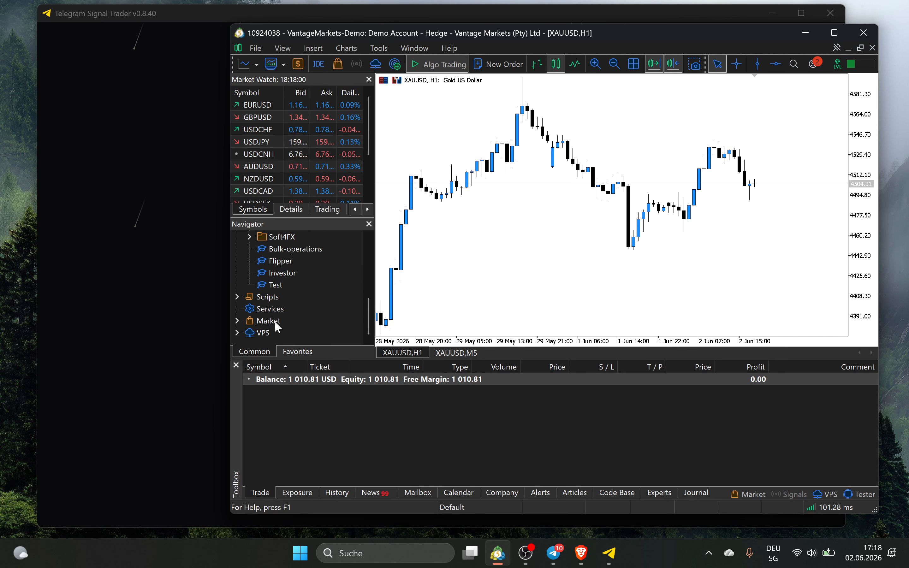
pyautogui.scroll(1, 291, 306)
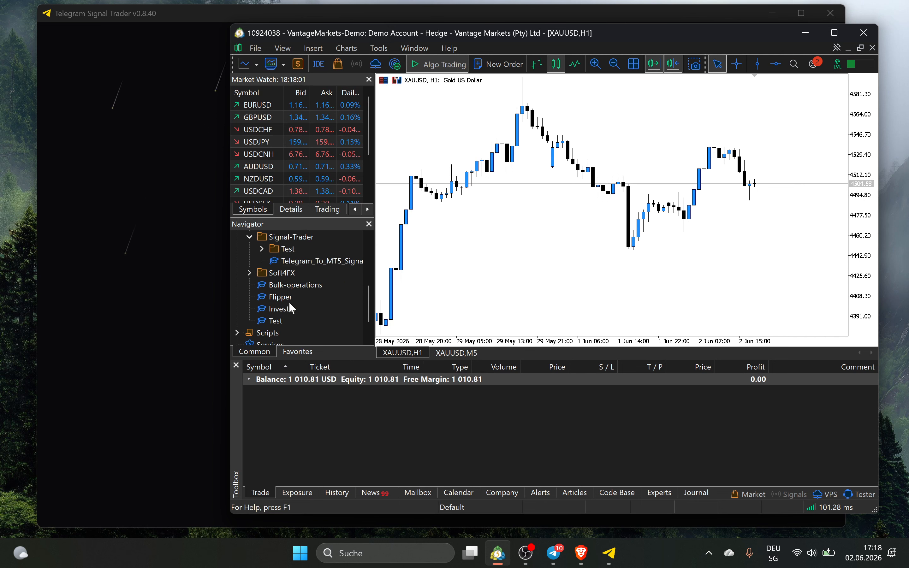
pyautogui.click(295, 261)
pyautogui.moveTo(313, 260); pyautogui.dragTo(489, 241)
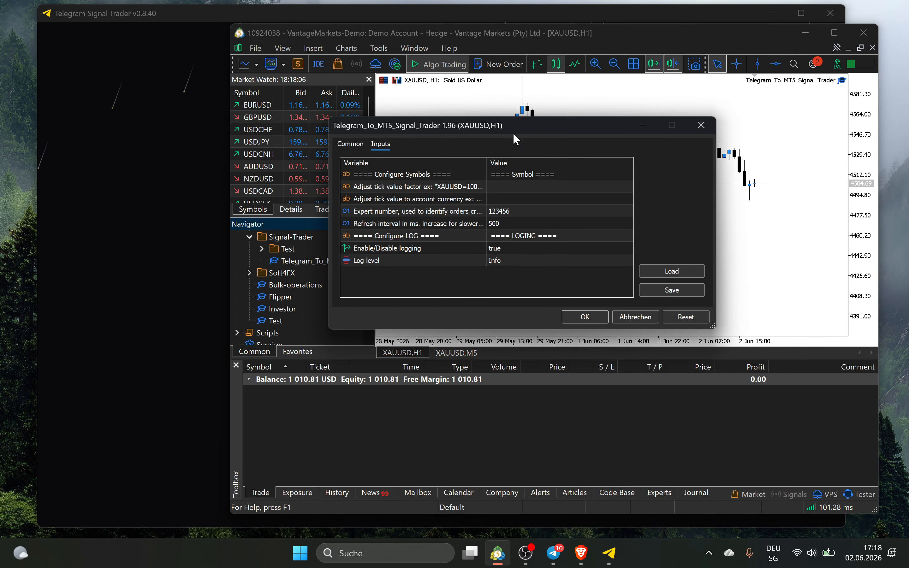
pyautogui.moveTo(519, 128); pyautogui.dragTo(567, 120)
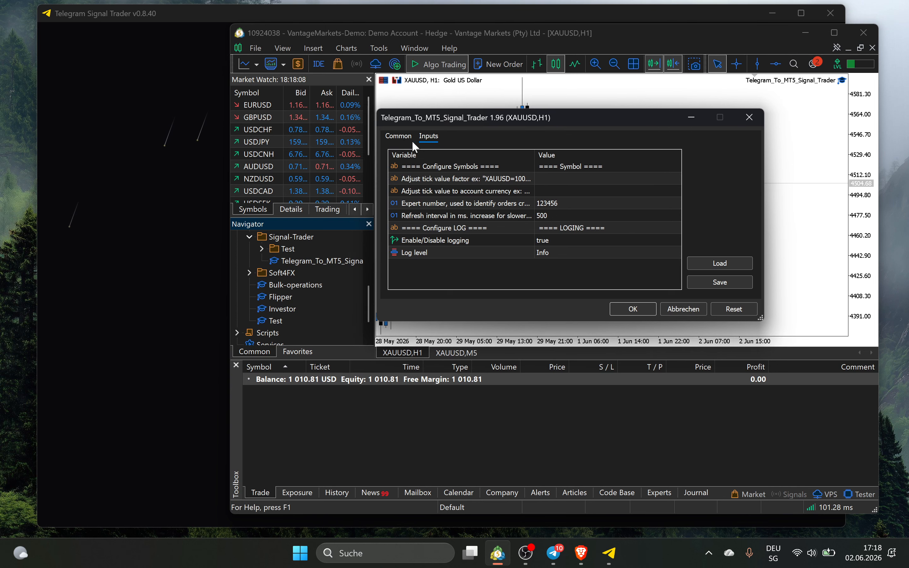
pyautogui.click(404, 139)
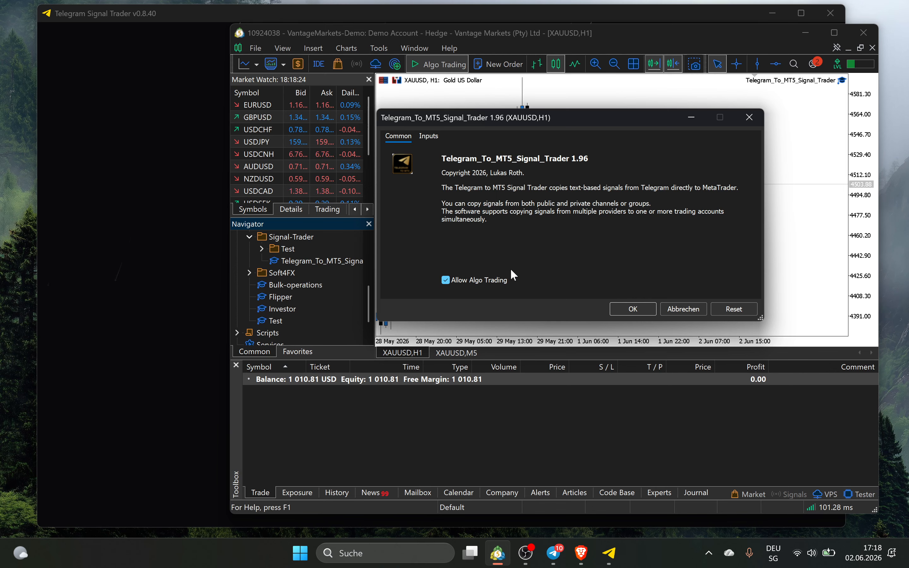
pyautogui.click(646, 310)
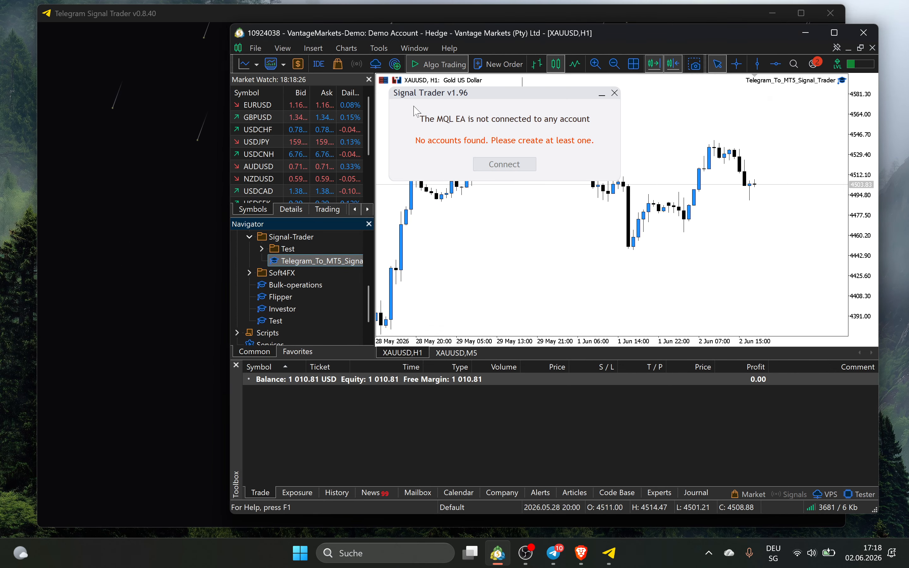
pyautogui.click(382, 50)
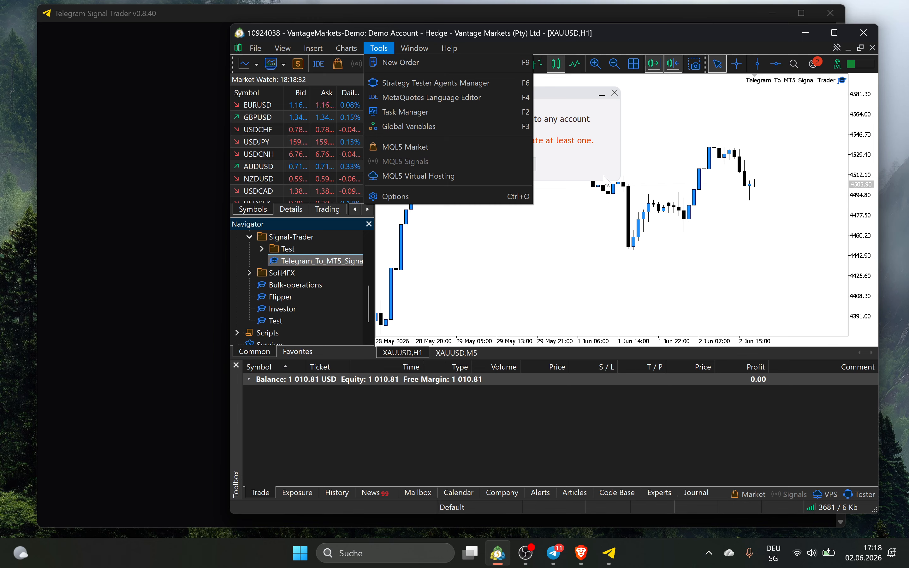
pyautogui.click(423, 200)
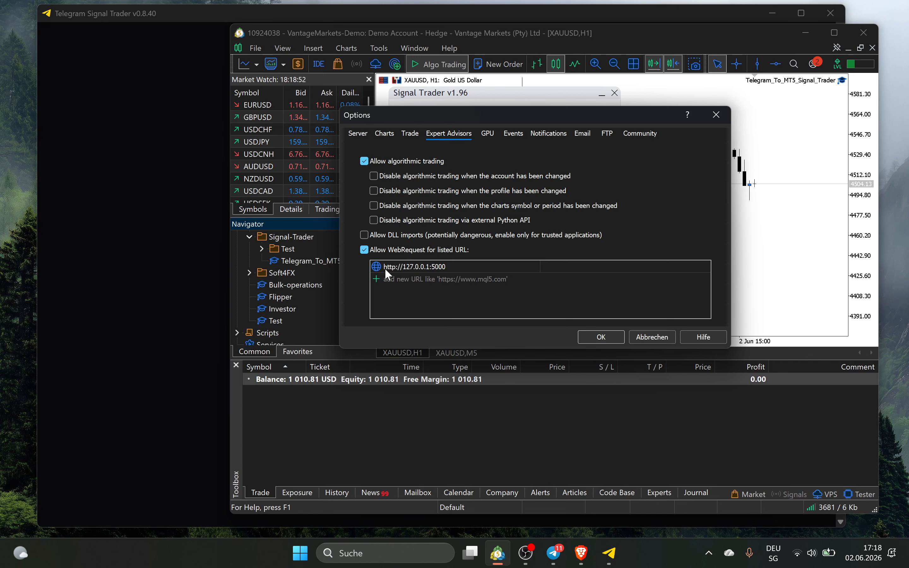
pyautogui.click(403, 269)
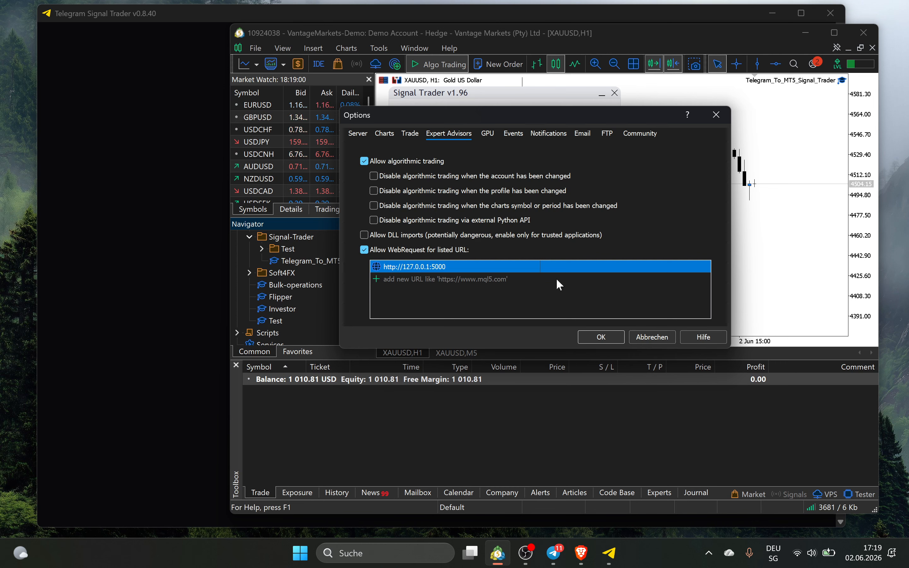
pyautogui.click(614, 335)
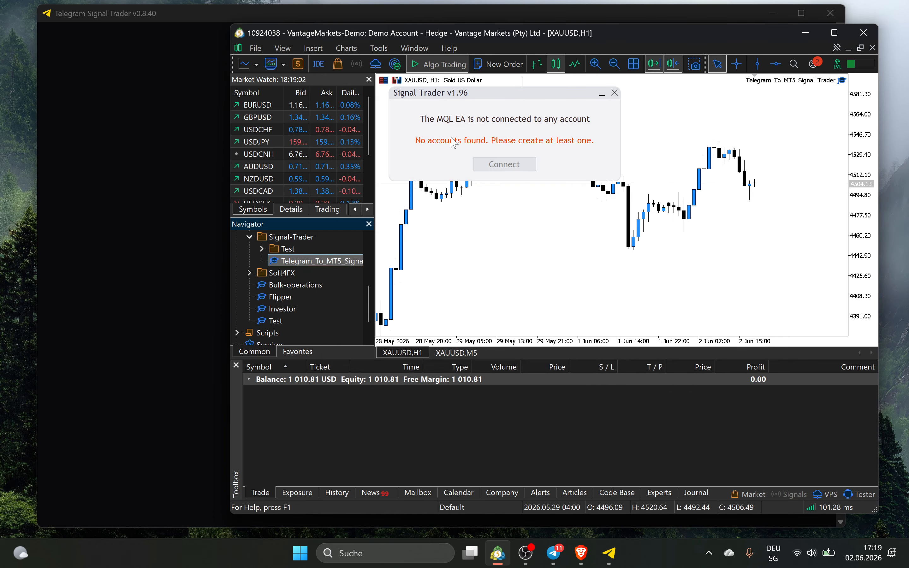
pyautogui.click(582, 553)
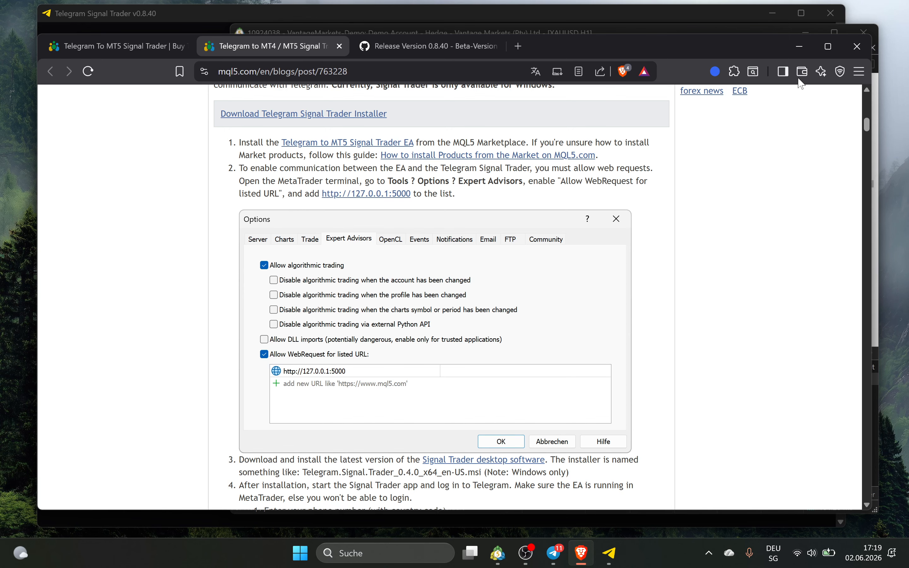
pyautogui.click(800, 47)
# Log in to Telegram by QR code and submit the two-step verification password
pyautogui.click(160, 193)
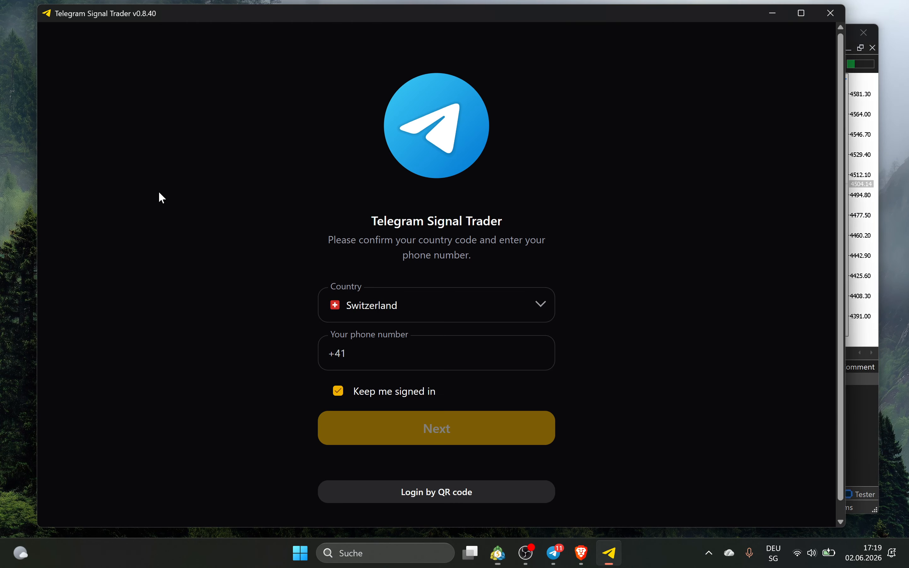
pyautogui.scroll(-1, 301, 189)
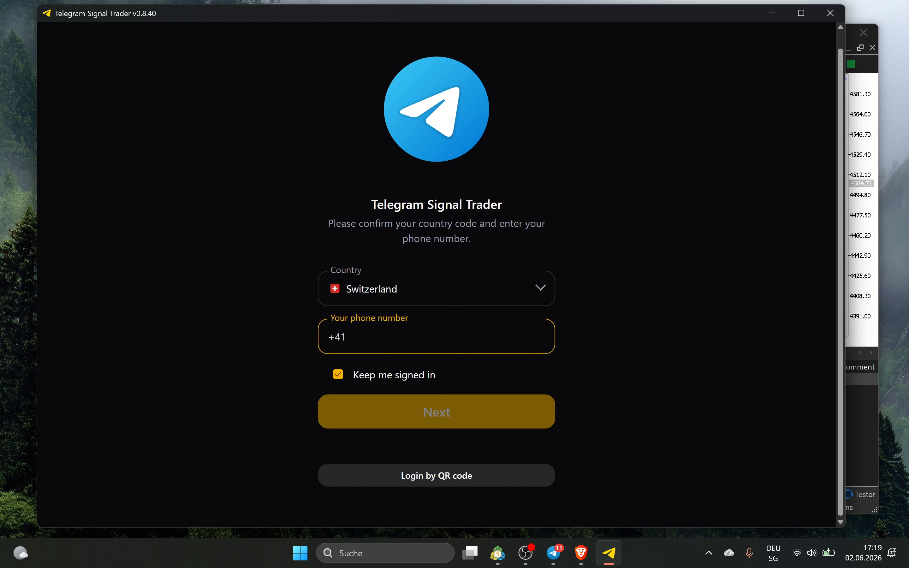
pyautogui.click(350, 341)
pyautogui.click(431, 472)
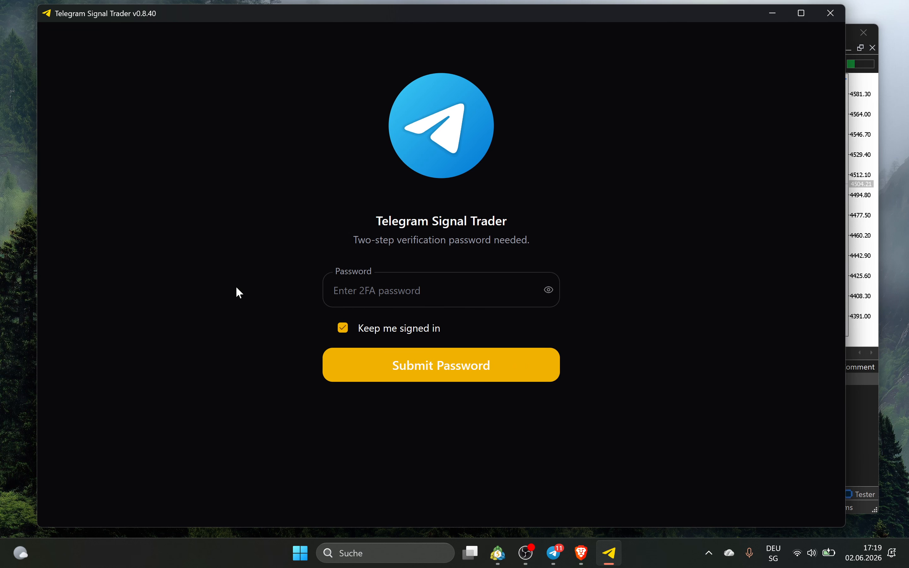
pyautogui.click(398, 291)
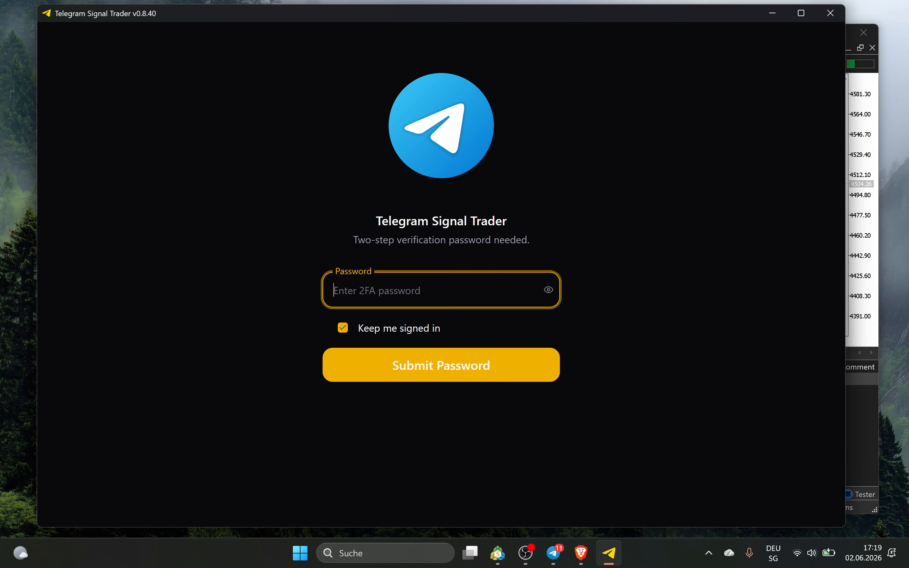
pyautogui.write('•••••••••••••••')
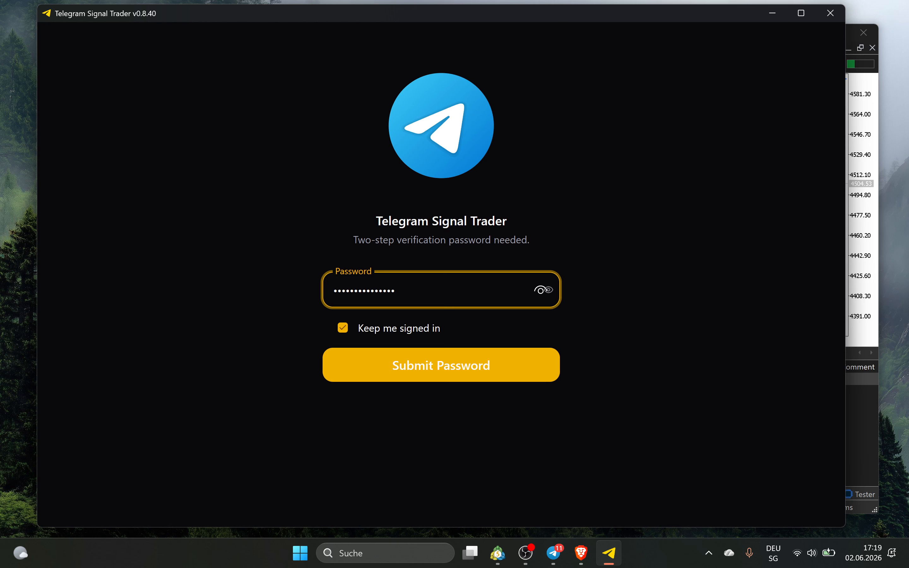
pyautogui.click(422, 370)
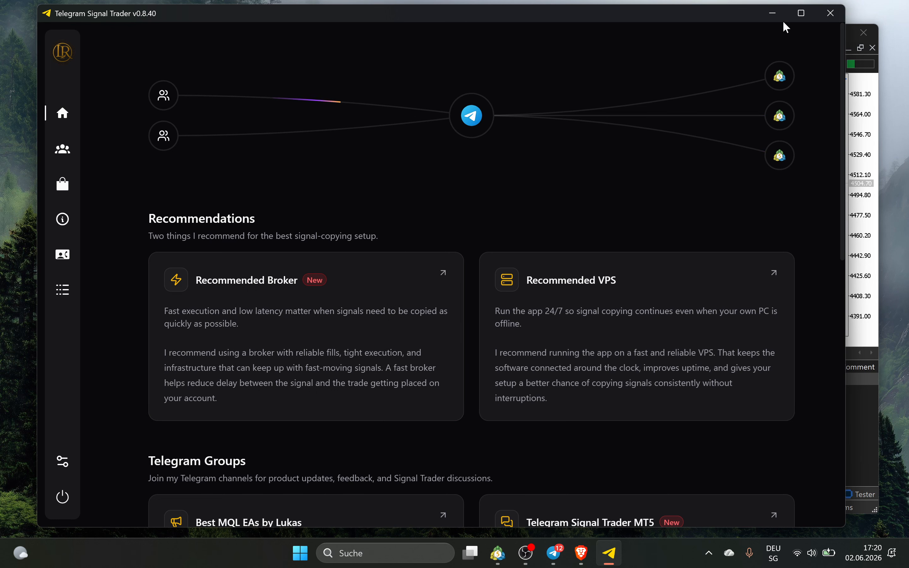
pyautogui.moveTo(77, 128)
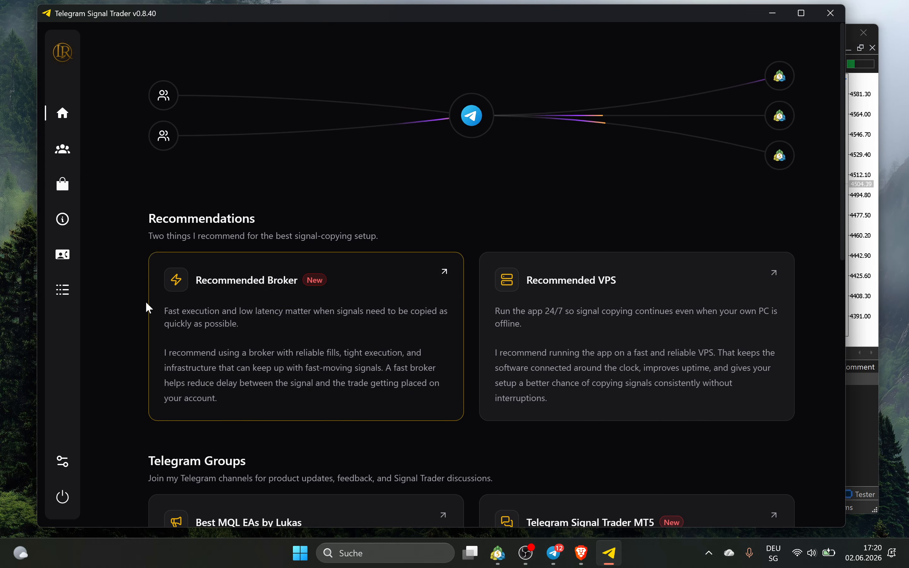
pyautogui.scroll(-2, 301, 166)
pyautogui.scroll(-2, 423, 112)
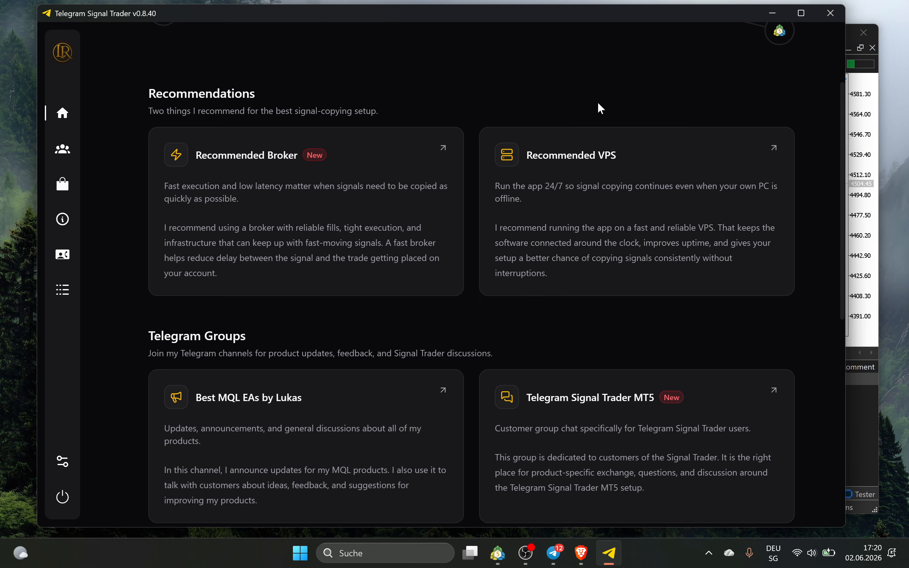
pyautogui.scroll(2, 599, 103)
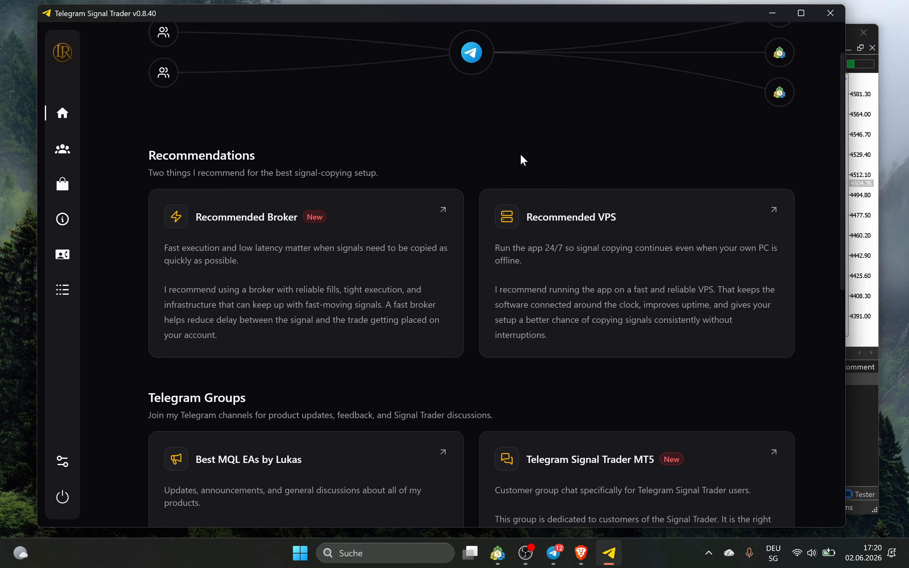
pyautogui.scroll(2, 522, 155)
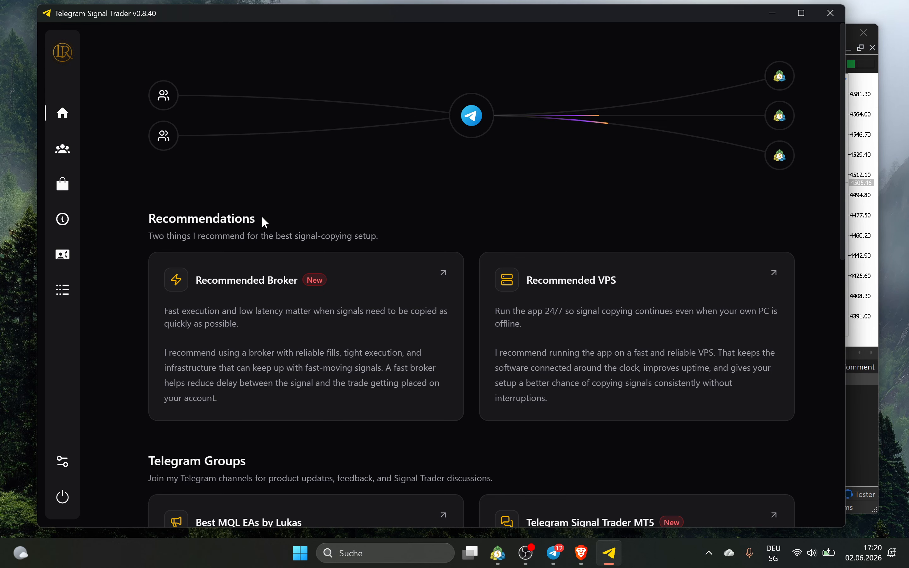
pyautogui.scroll(-5, 250, 191)
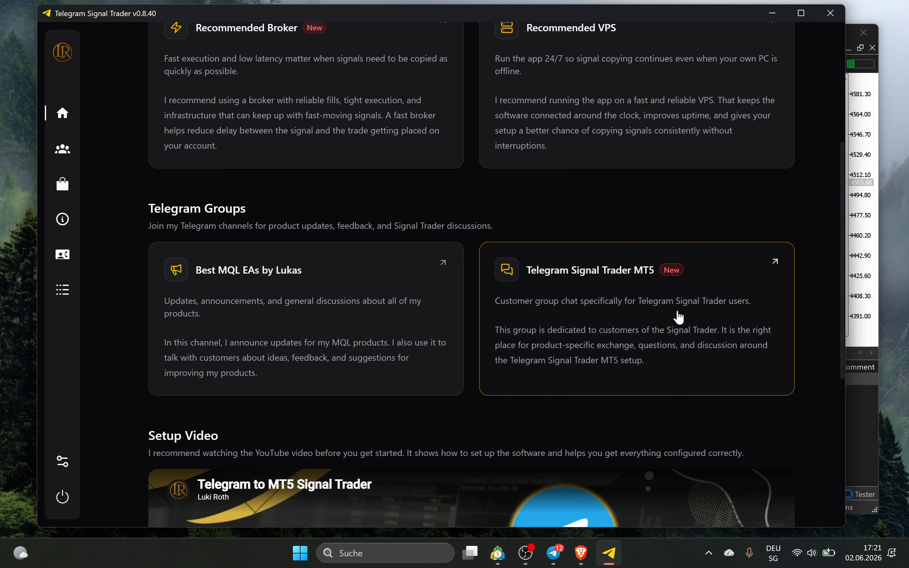
pyautogui.scroll(-8, 639, 306)
pyautogui.scroll(13, 413, 373)
pyautogui.moveTo(77, 153)
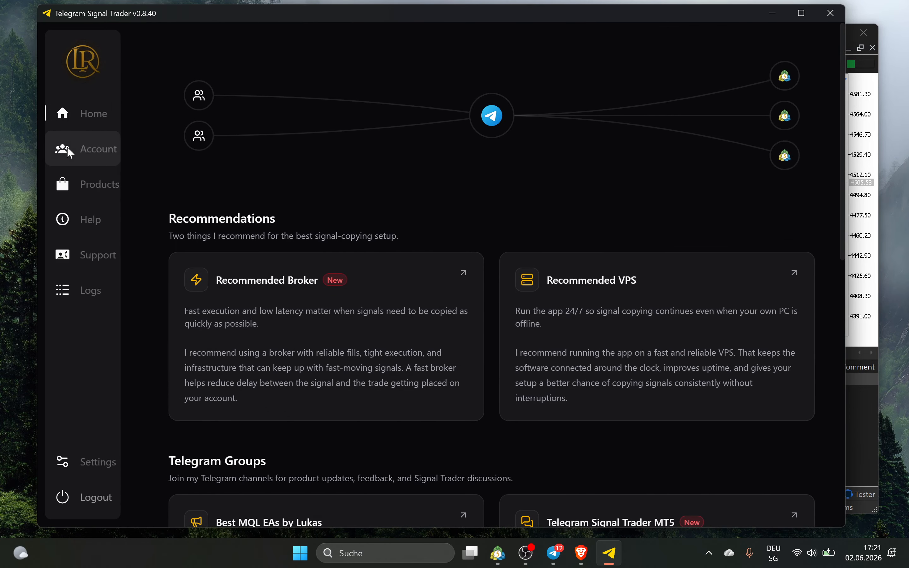
# View the Products page, then the Help page
pyautogui.click(77, 186)
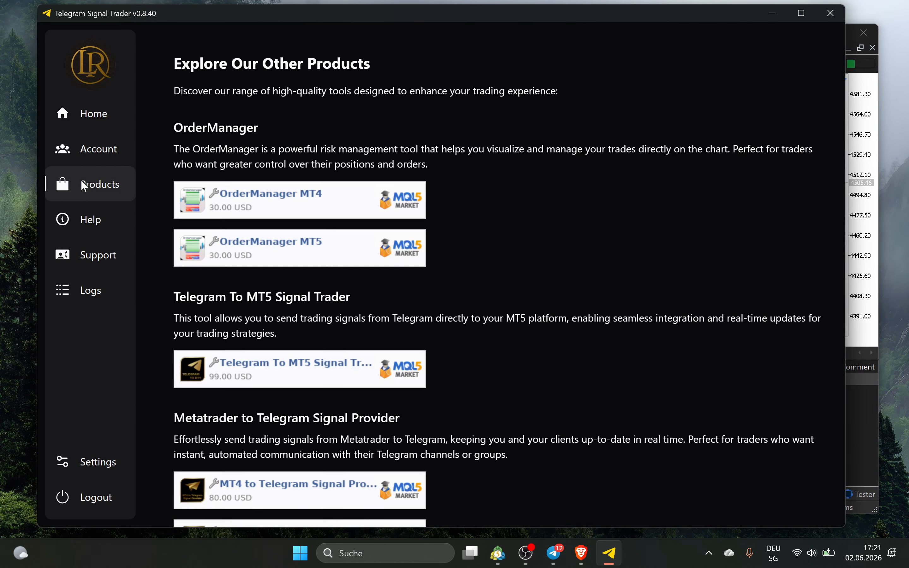
pyautogui.scroll(-5, 290, 337)
pyautogui.moveTo(101, 224)
pyautogui.click(73, 217)
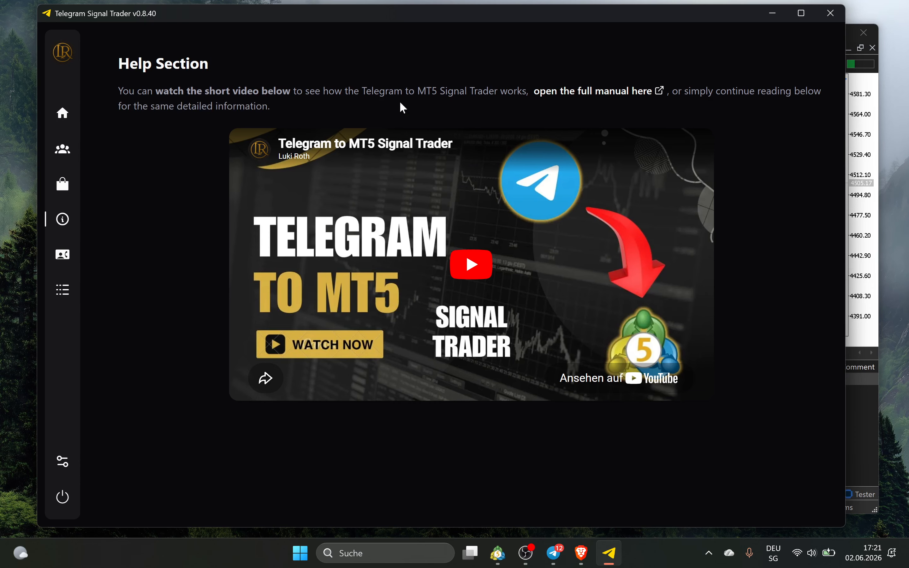
# Open the full manual in the browser, then go to the Support Area request form
pyautogui.click(555, 95)
pyautogui.click(582, 553)
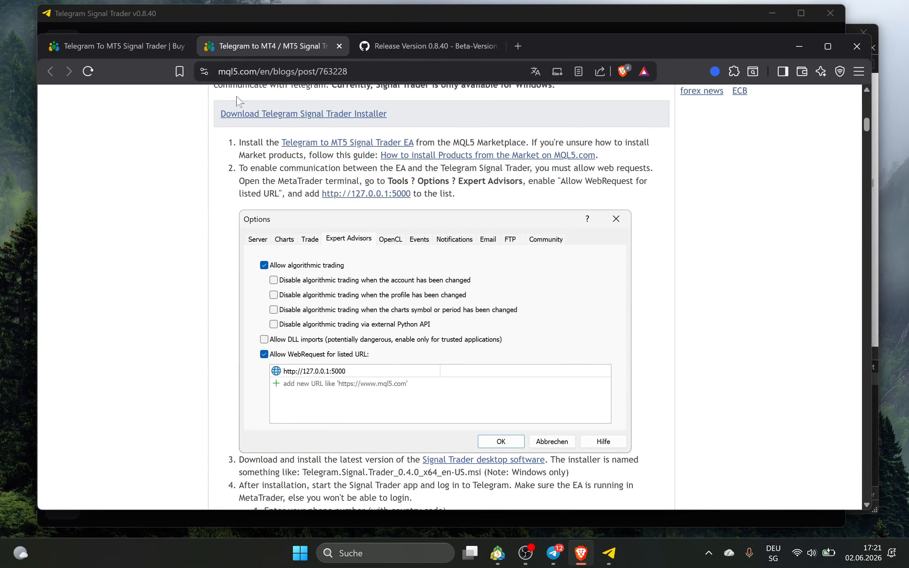
pyautogui.click(804, 47)
pyautogui.click(68, 257)
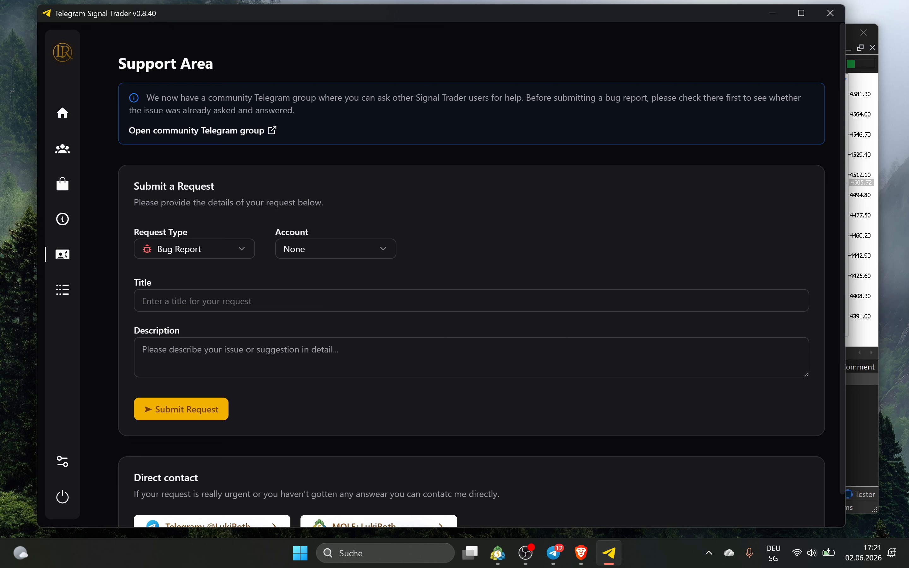
pyautogui.click(138, 334)
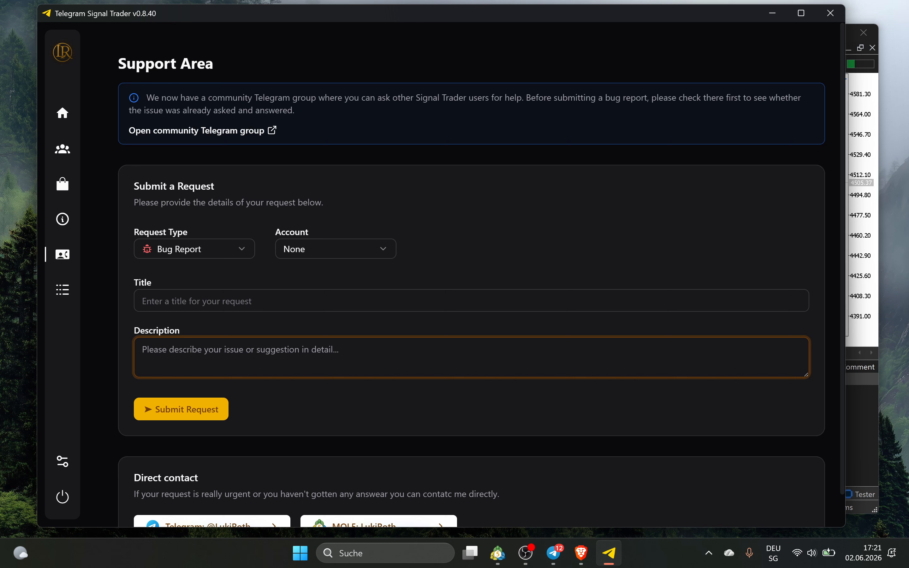
pyautogui.click(181, 257)
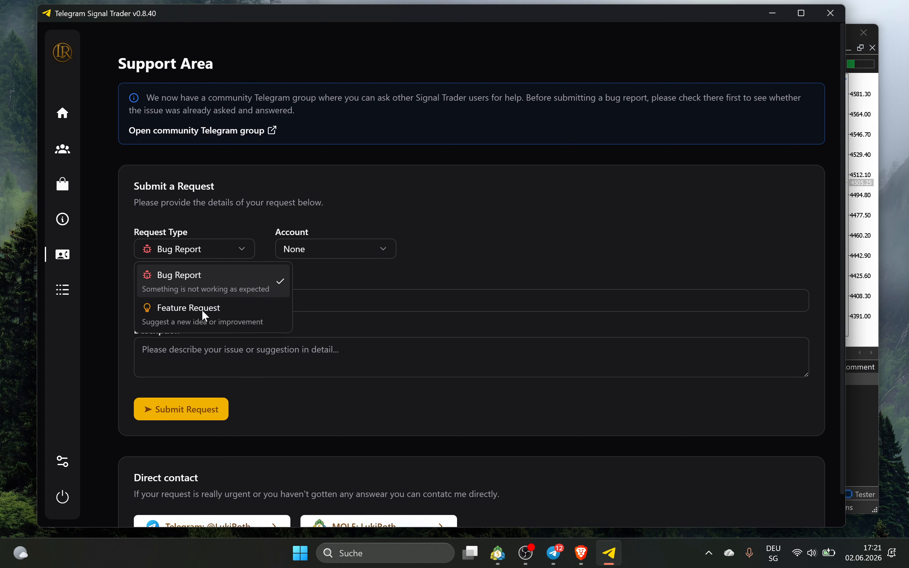
pyautogui.click(202, 310)
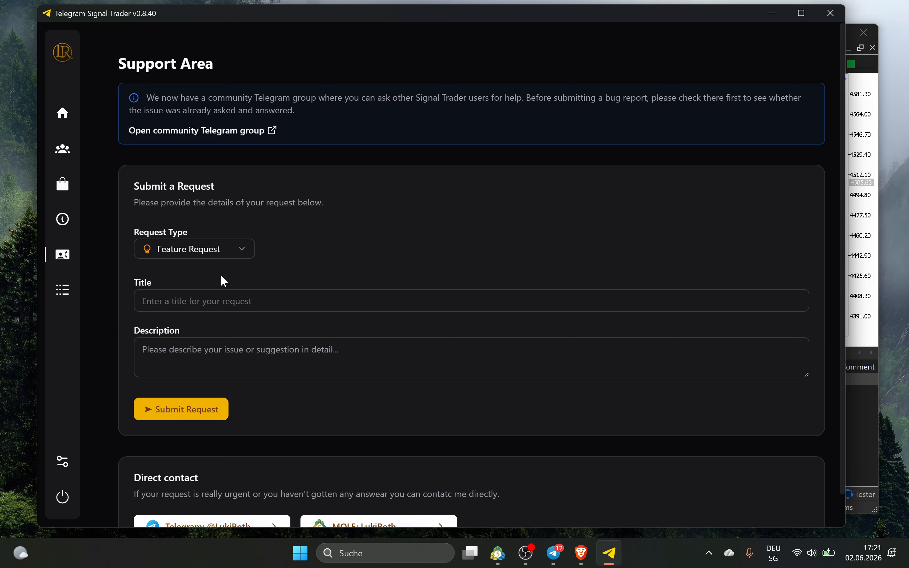
pyautogui.click(205, 252)
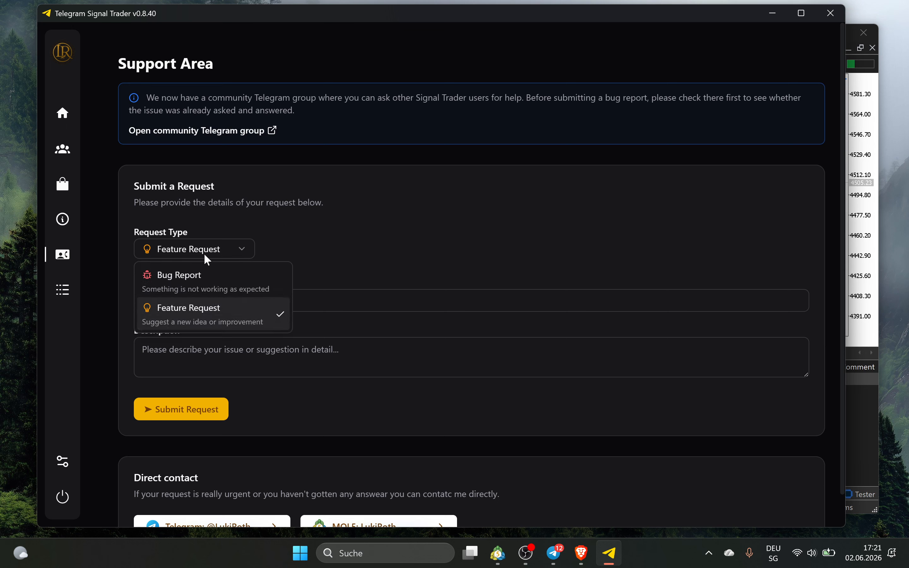
pyautogui.click(212, 287)
pyautogui.click(300, 248)
pyautogui.click(342, 225)
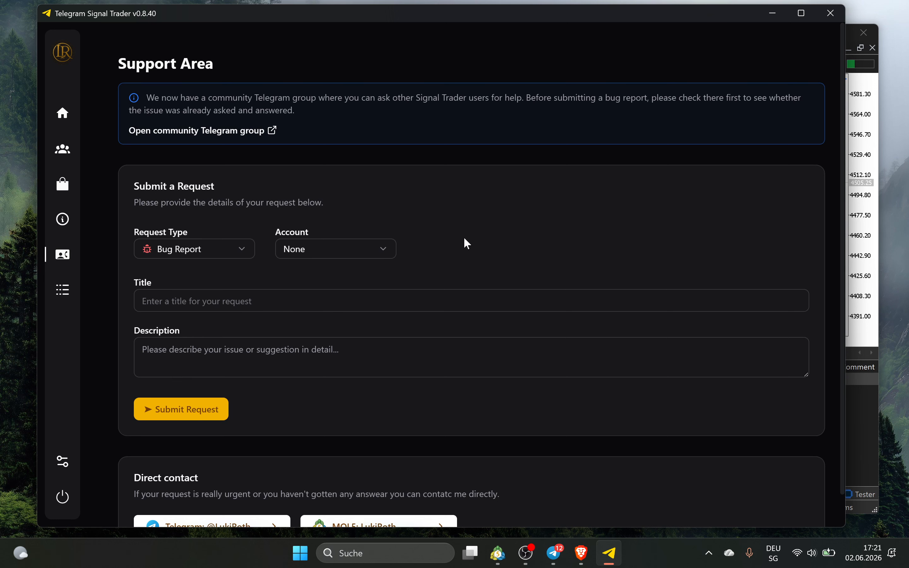
pyautogui.scroll(-1, 248, 319)
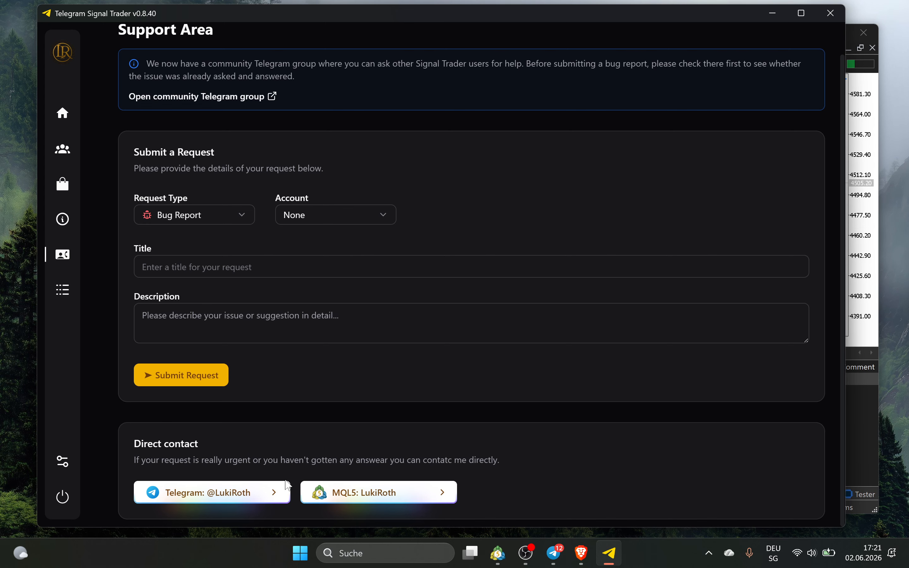
pyautogui.scroll(1, 229, 419)
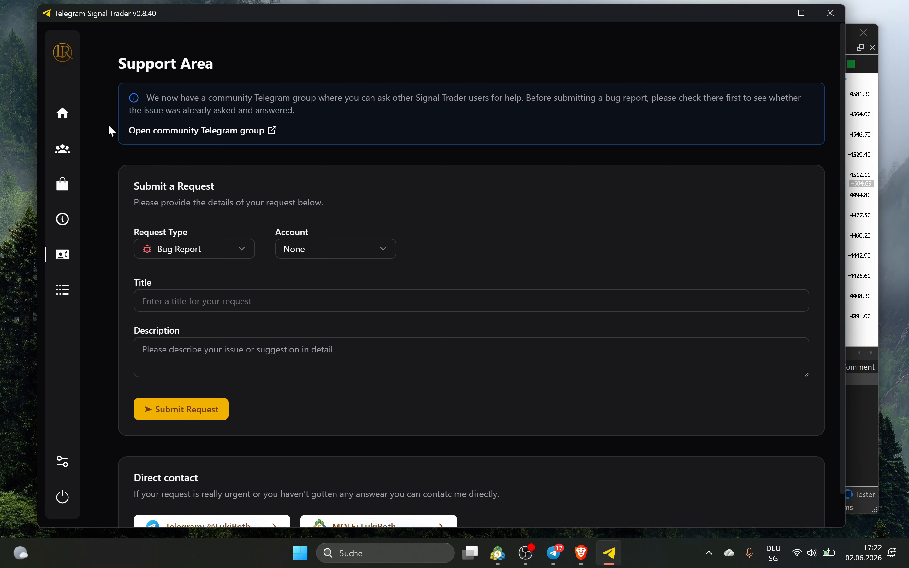
pyautogui.moveTo(66, 287)
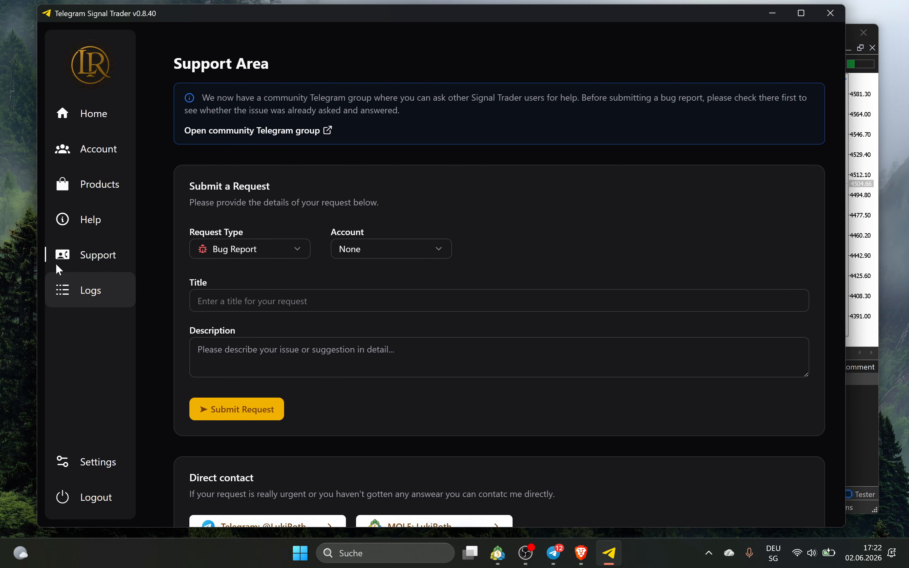
# Scroll through the application logs
pyautogui.click(71, 294)
pyautogui.scroll(-10, 338, 187)
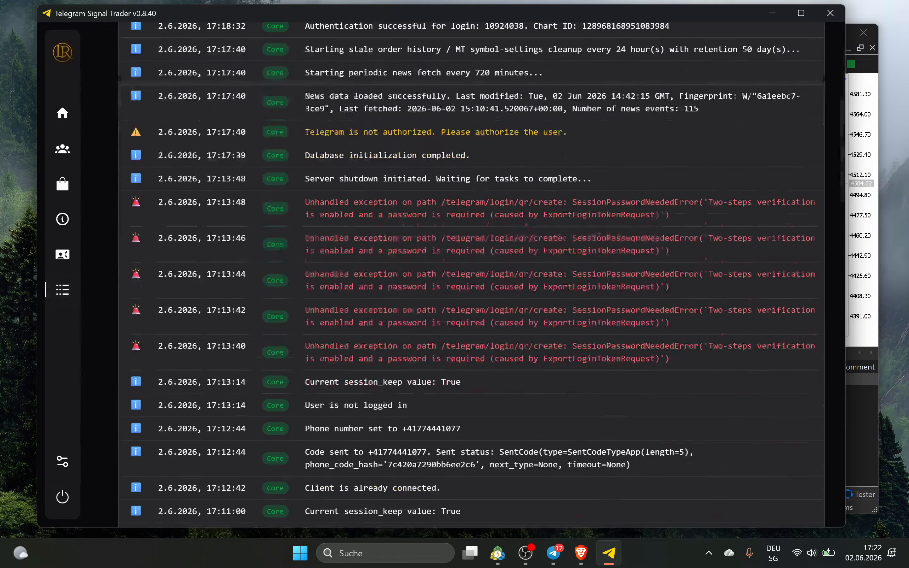
pyautogui.scroll(10, 263, 232)
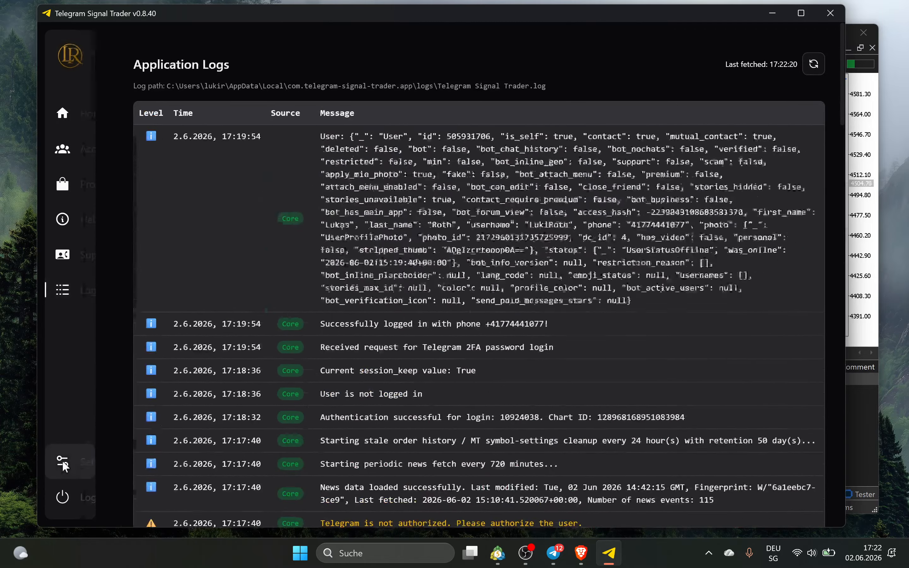
# In Settings, run Check for Updates and confirm the application is up to date
pyautogui.click(62, 460)
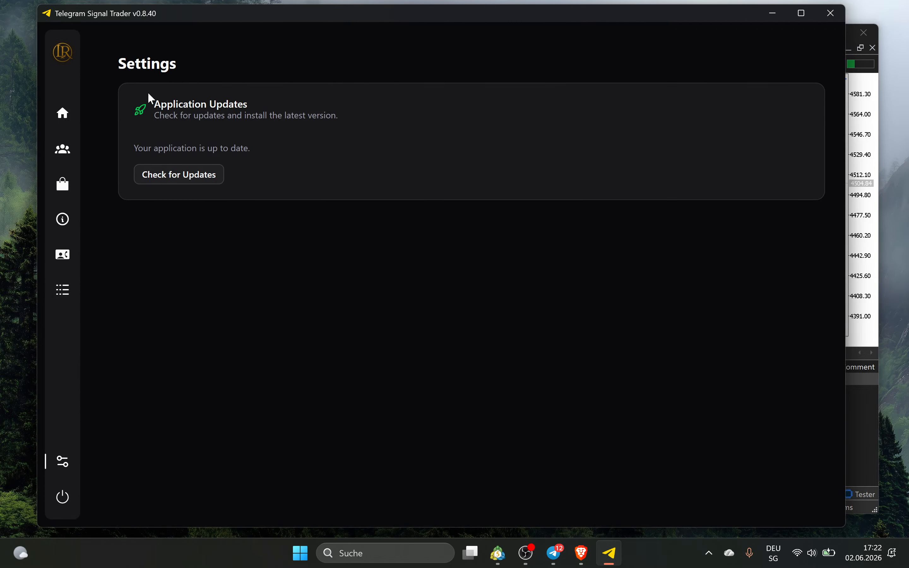
pyautogui.moveTo(161, 104); pyautogui.dragTo(199, 115)
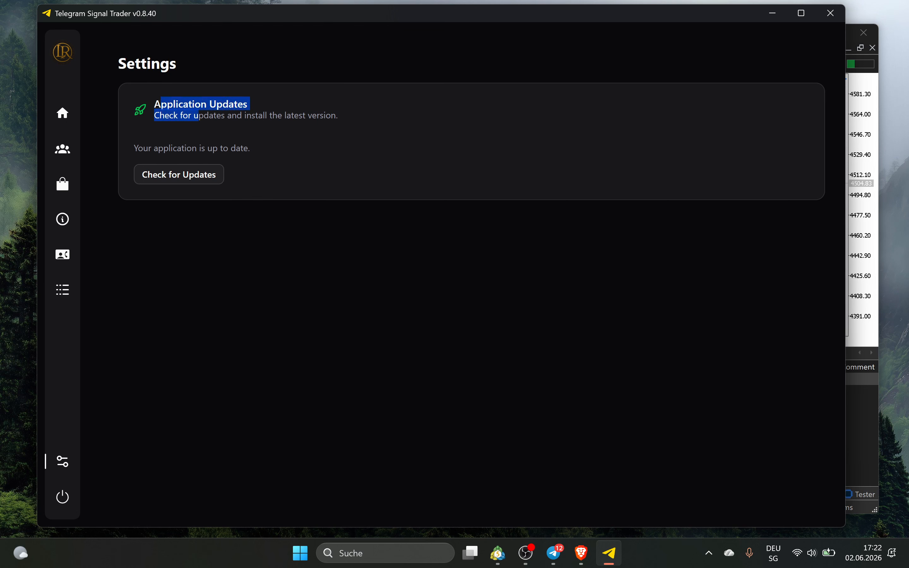
pyautogui.click(280, 144)
pyautogui.click(191, 173)
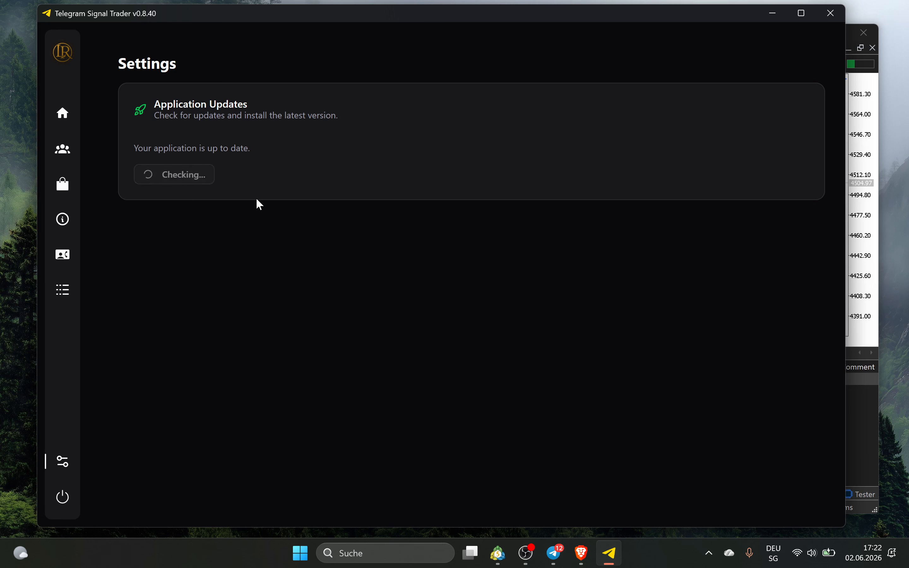
pyautogui.moveTo(155, 148); pyautogui.dragTo(236, 148)
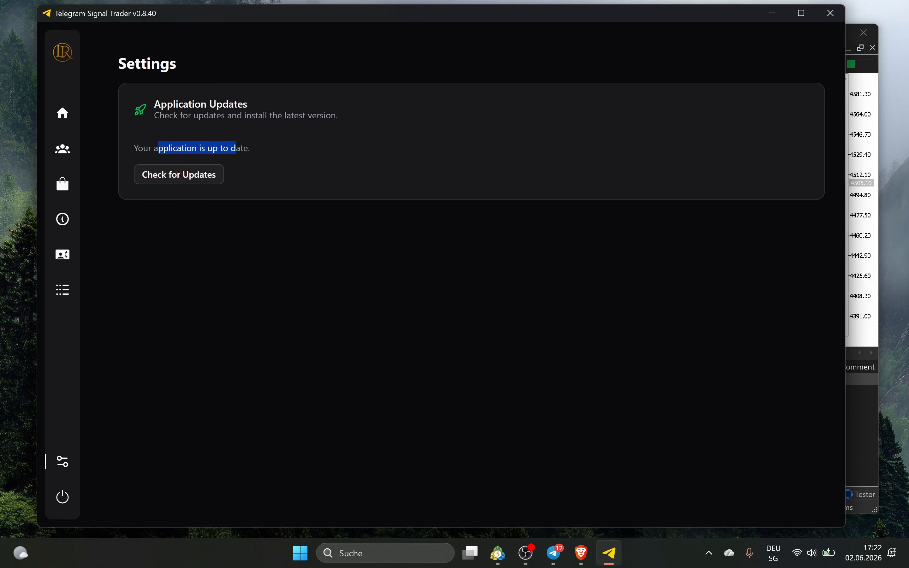
pyautogui.click(261, 158)
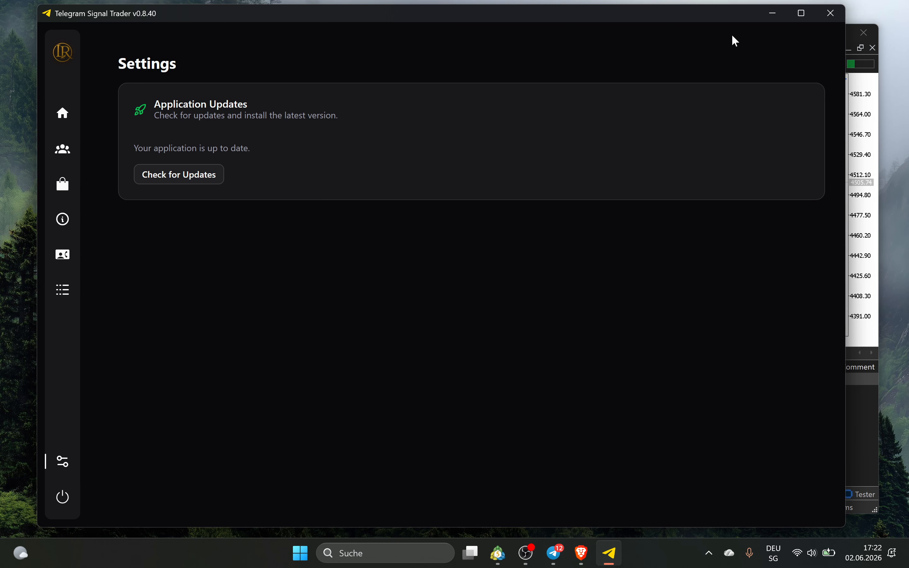
# Create accounts 'Test Account 1', 'Test acc 2' and a third throwaway account 'fyecyedcyec'
pyautogui.click(78, 147)
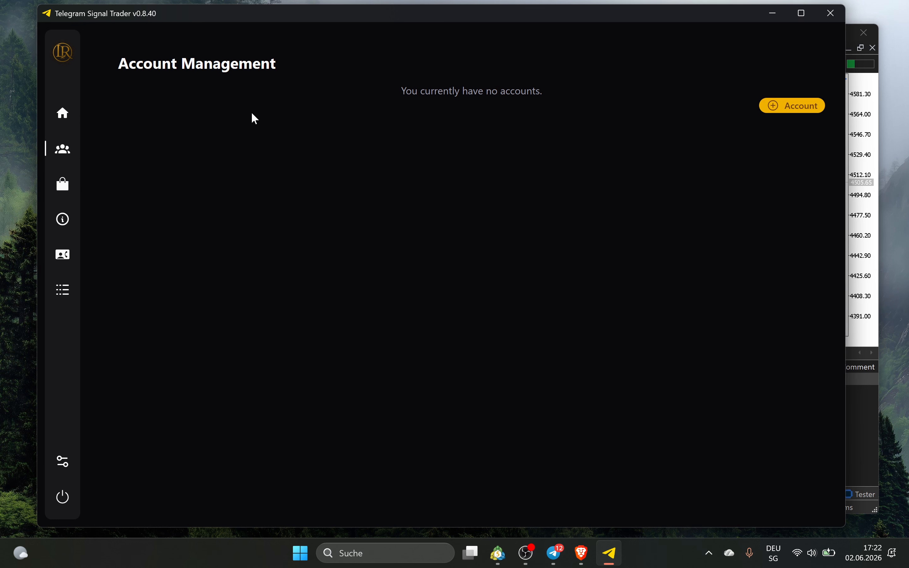
pyautogui.click(791, 110)
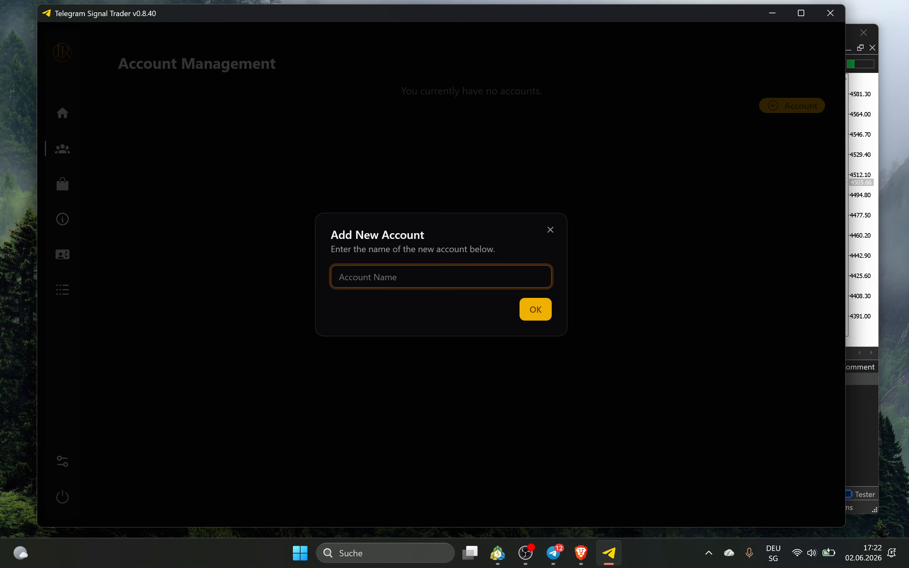
pyautogui.write('Test Account 1')
pyautogui.click(544, 309)
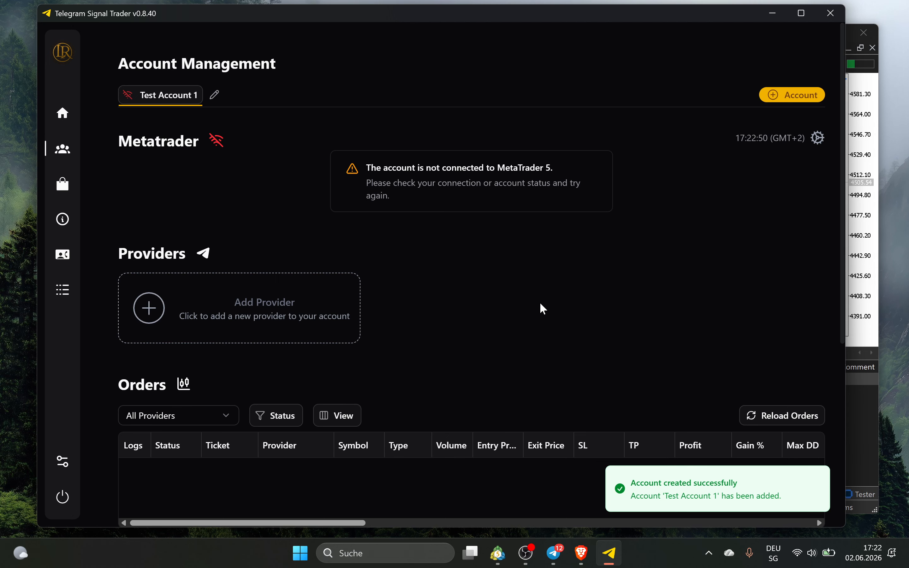
pyautogui.click(794, 94)
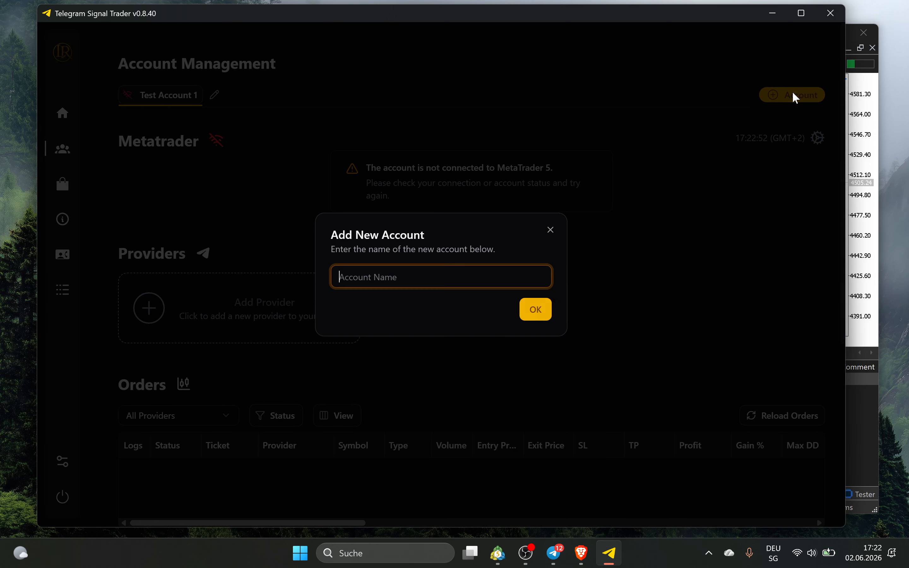
pyautogui.write('Test acc 2')
pyautogui.click(543, 316)
pyautogui.click(778, 94)
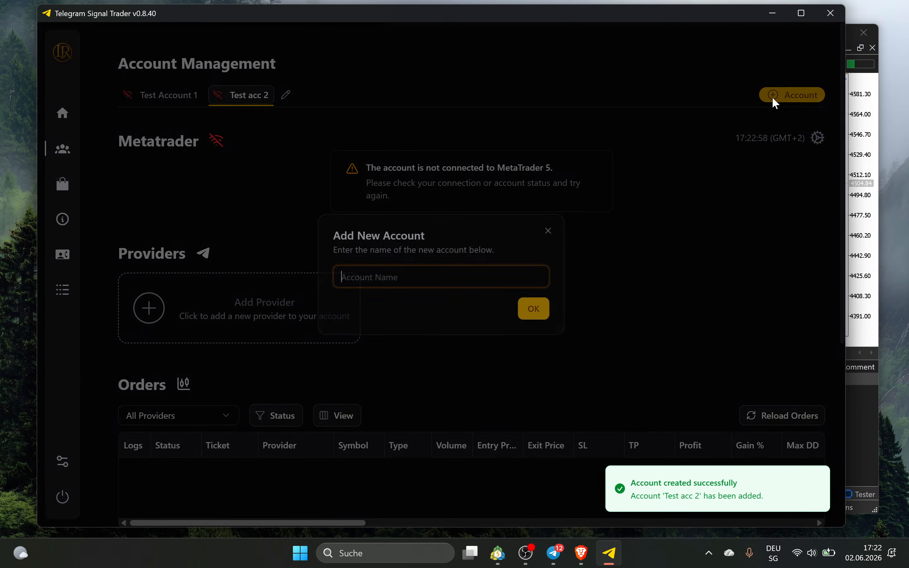
pyautogui.write('fyecyedcyec')
pyautogui.click(537, 312)
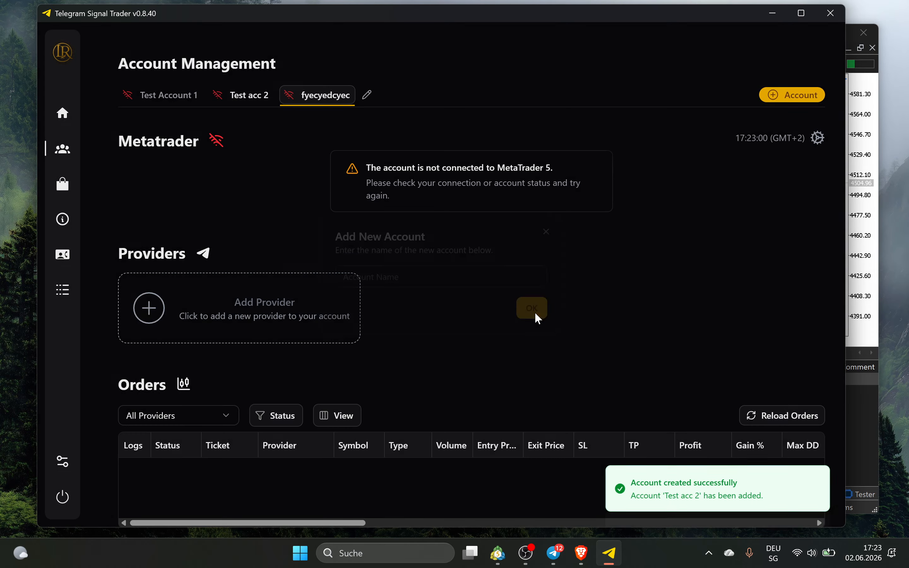
# Select Test Account 1 and connect the MetaTrader EA to it
pyautogui.click(239, 95)
pyautogui.click(179, 100)
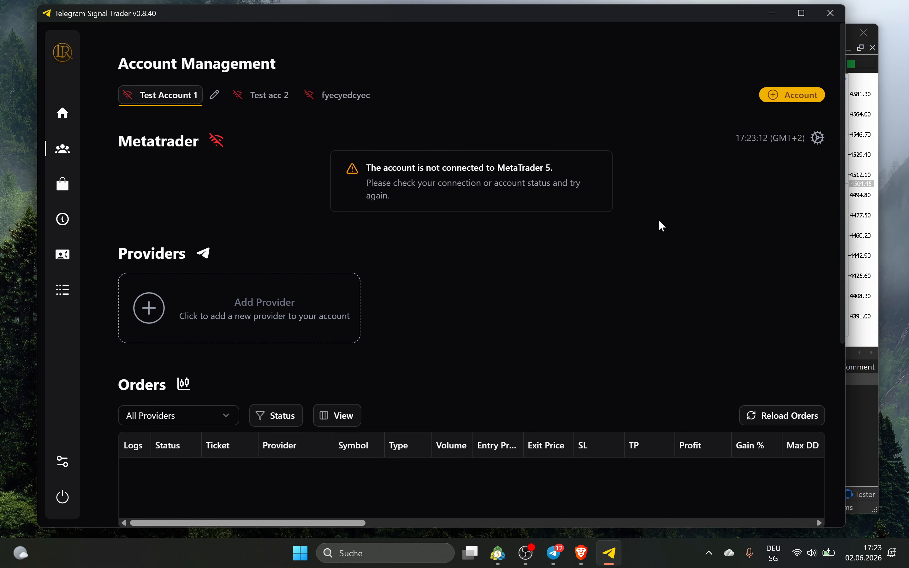
pyautogui.click(876, 149)
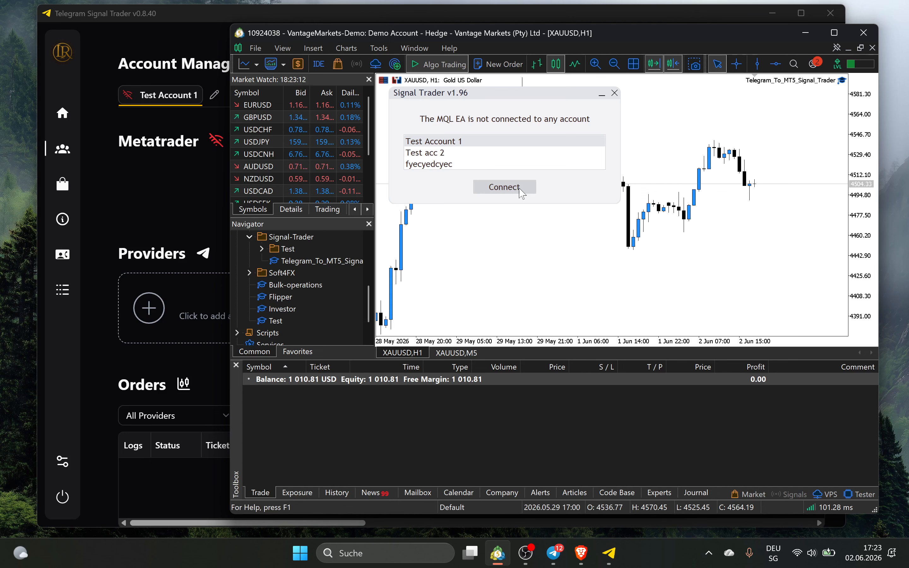
pyautogui.click(504, 187)
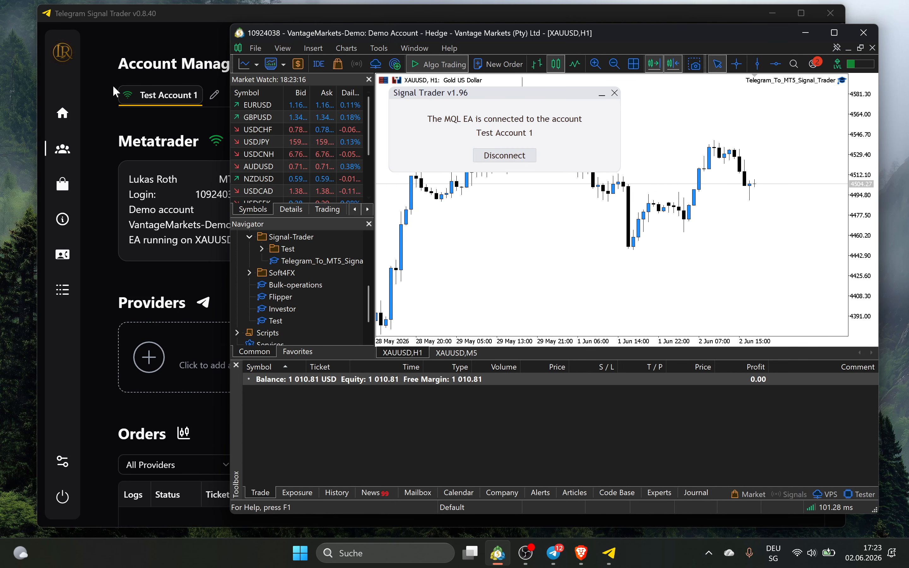
# Review Test Account 1's MT5 details, profit figures and balance chart, then return to MetaTrader
pyautogui.click(164, 19)
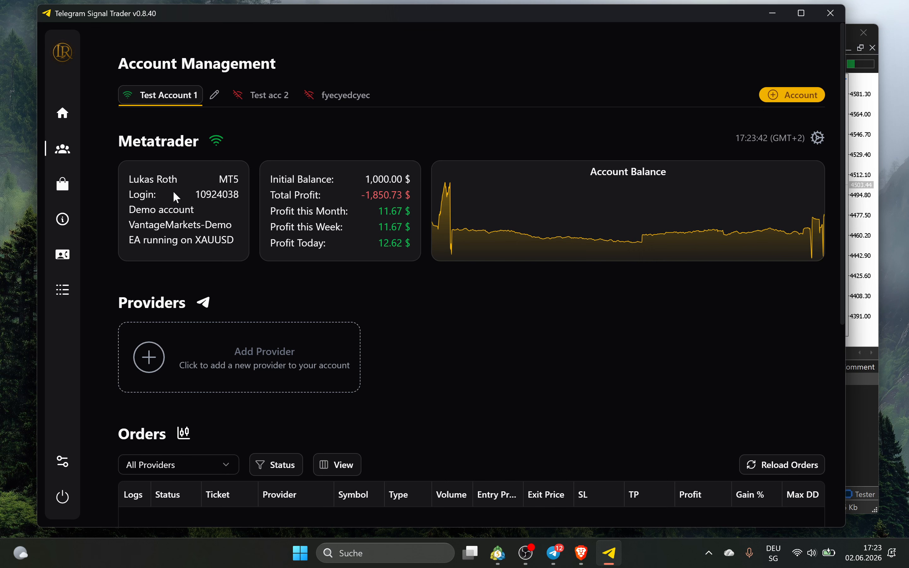
pyautogui.click(869, 225)
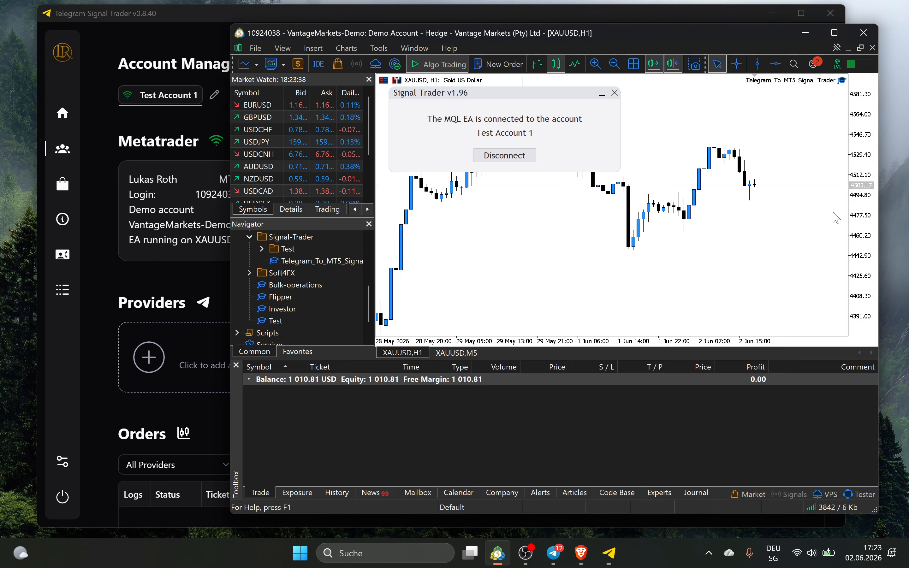
# Browse the signal provider picker and close it without adding a provider
pyautogui.click(161, 123)
pyautogui.scroll(-3, 817, 441)
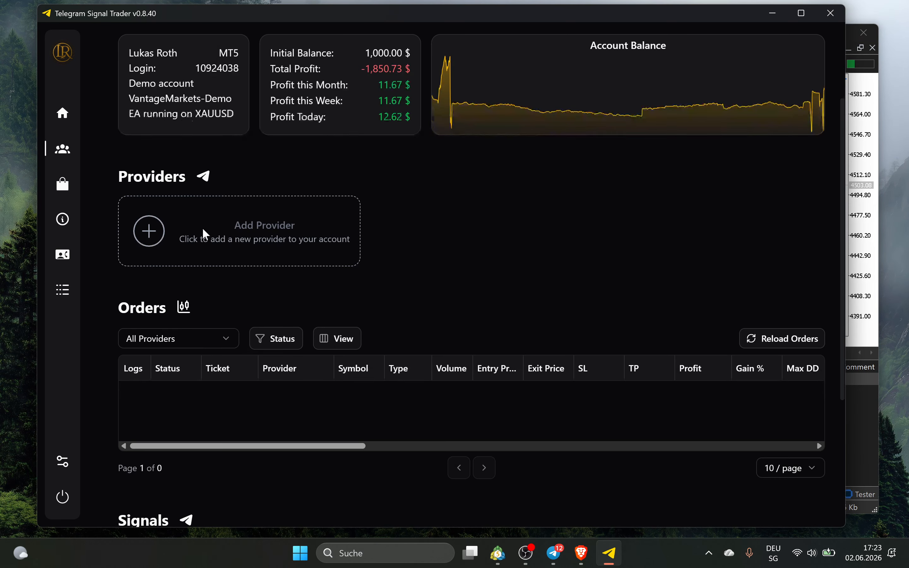
pyautogui.click(245, 237)
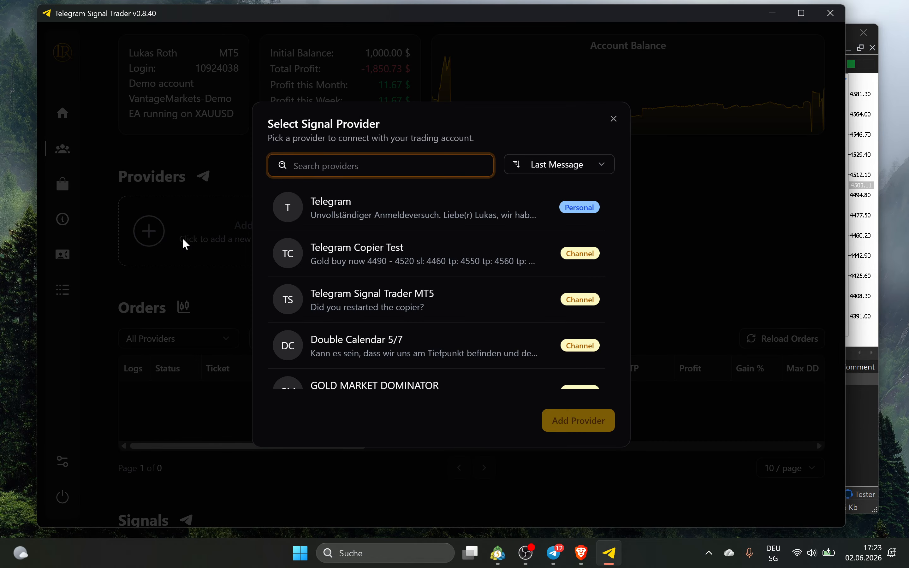
pyautogui.scroll(-20, 350, 225)
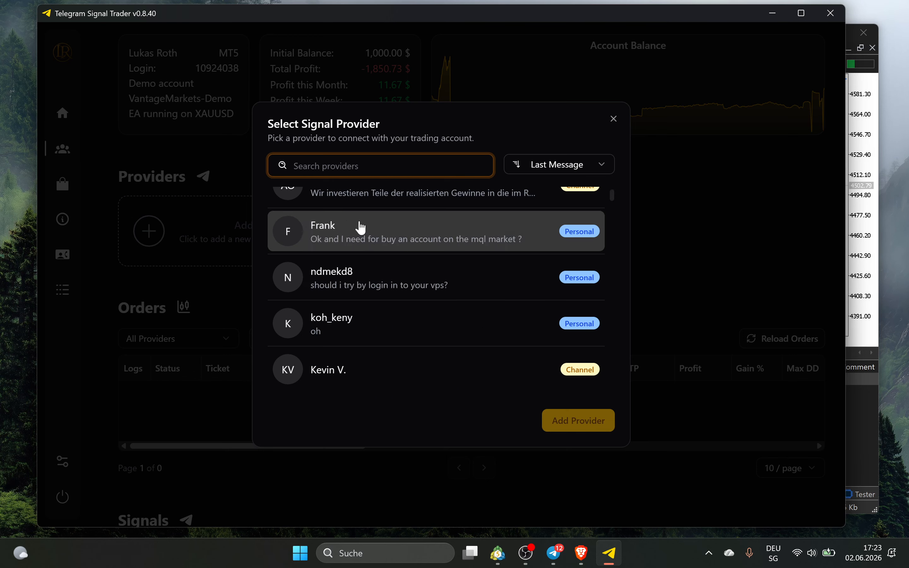
pyautogui.scroll(-15, 385, 269)
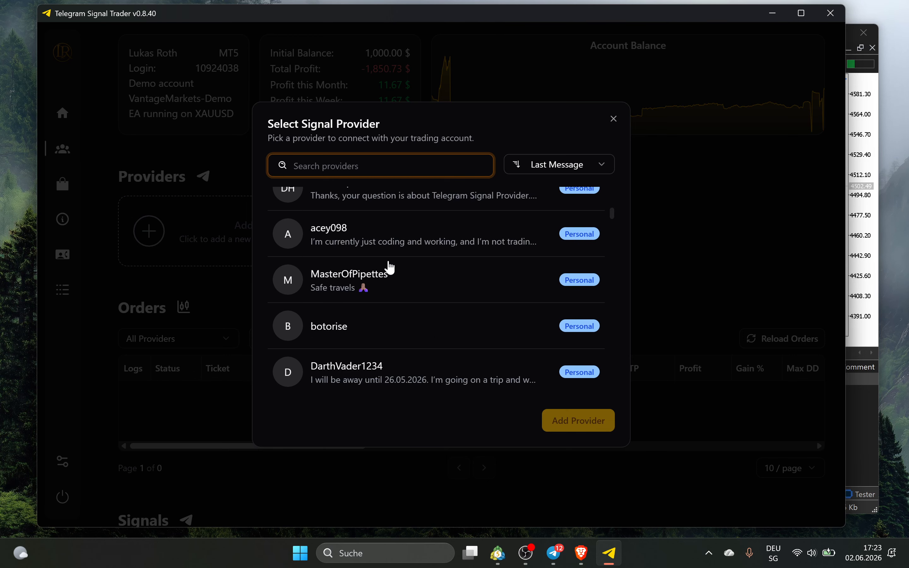
pyautogui.scroll(10, 403, 267)
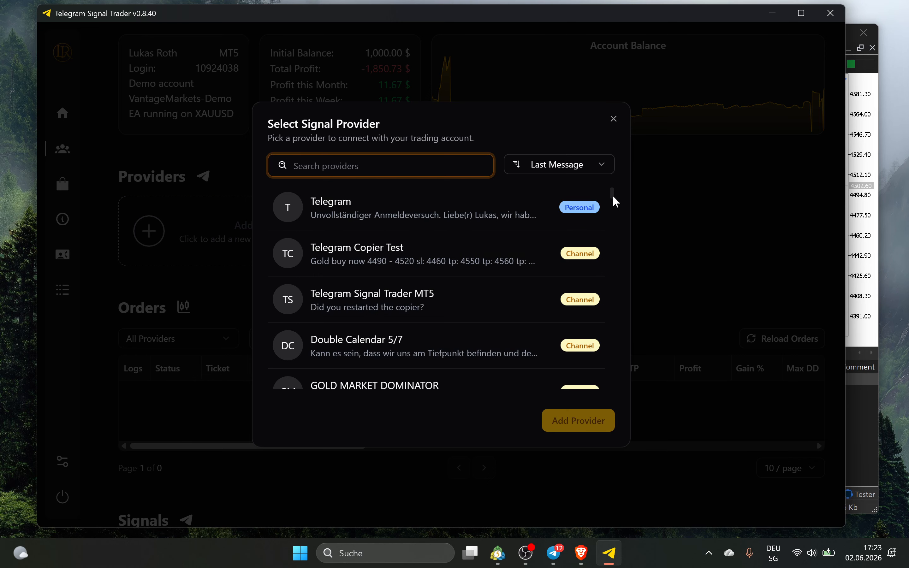
pyautogui.scroll(-10, 611, 203)
pyautogui.click(613, 119)
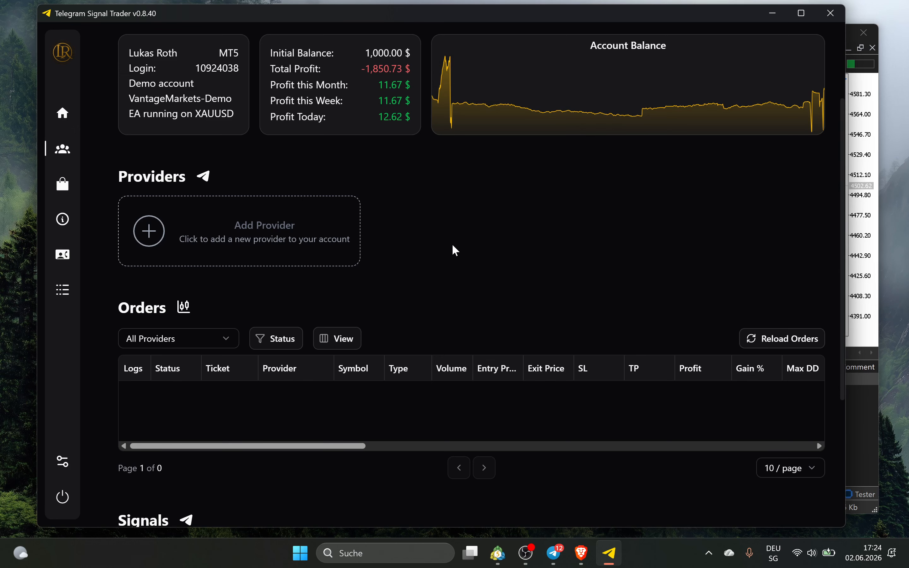
# Pick the Telegram Copier Test channel in the provider picker and add it
pyautogui.hscroll(2, 260, 448)
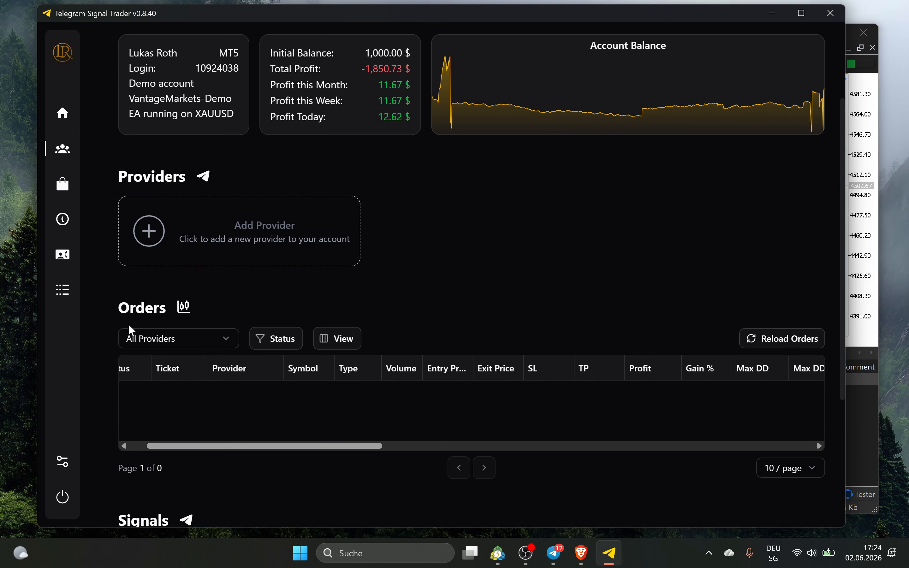
pyautogui.scroll(3, 203, 432)
pyautogui.scroll(-8, 266, 406)
pyautogui.scroll(8, 389, 428)
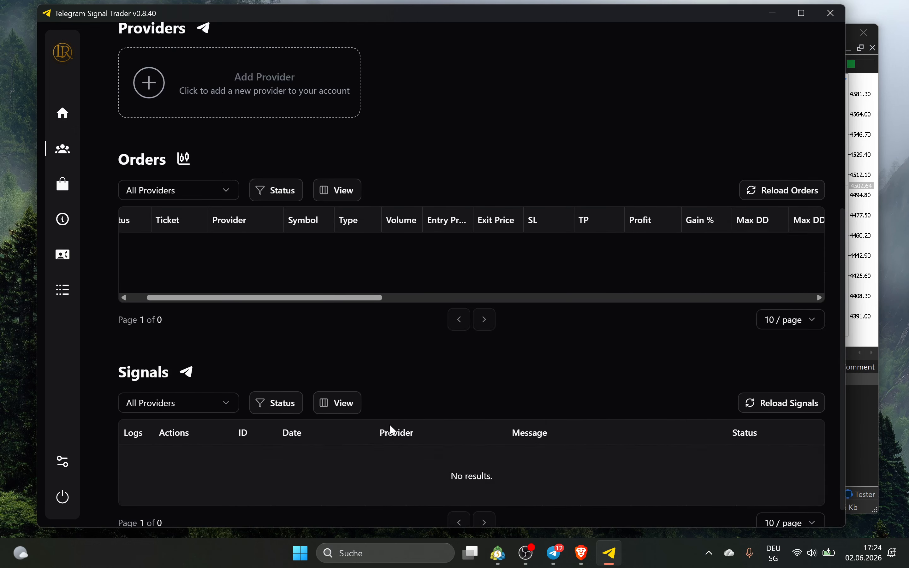
pyautogui.click(270, 344)
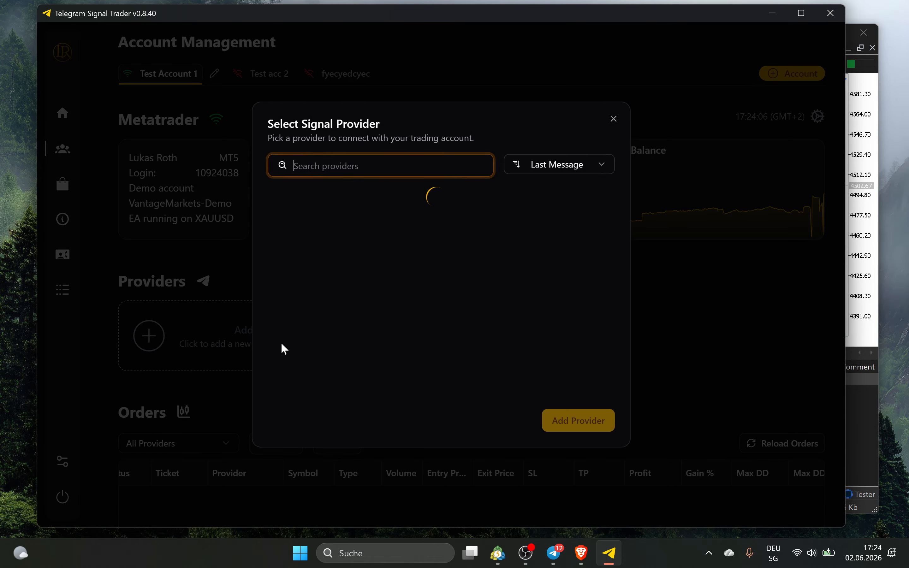
pyautogui.scroll(-5, 386, 263)
pyautogui.scroll(-4, 386, 263)
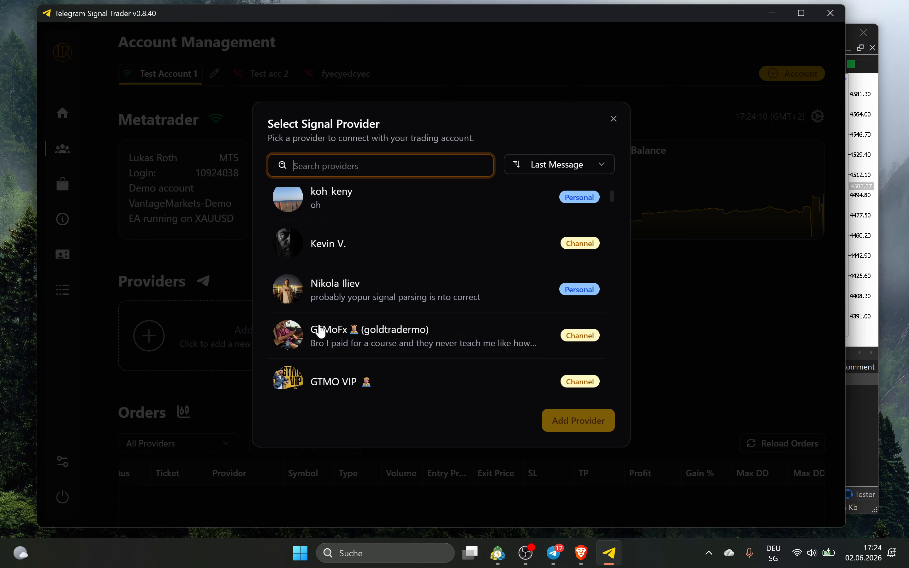
pyautogui.scroll(-1, 400, 265)
pyautogui.scroll(3, 403, 270)
pyautogui.scroll(6, 404, 270)
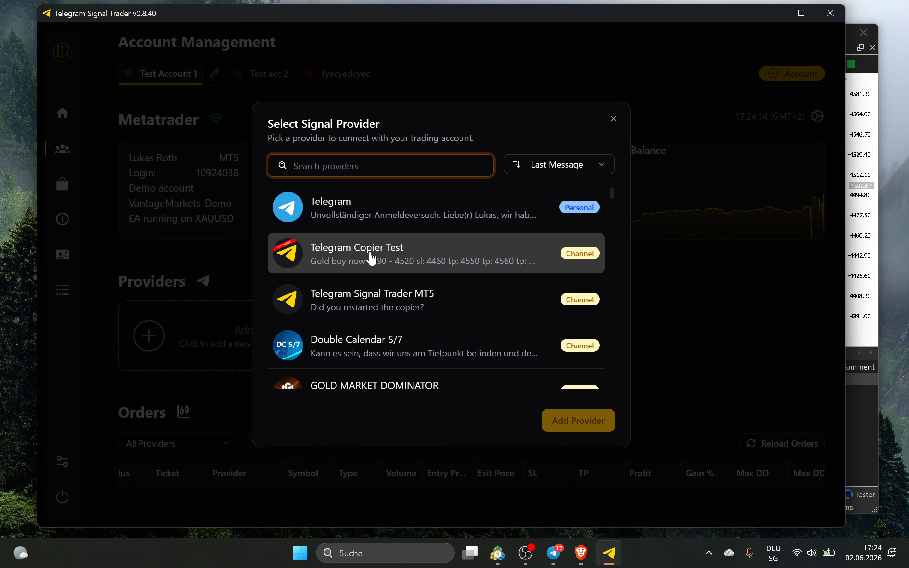
pyautogui.click(371, 259)
pyautogui.click(585, 427)
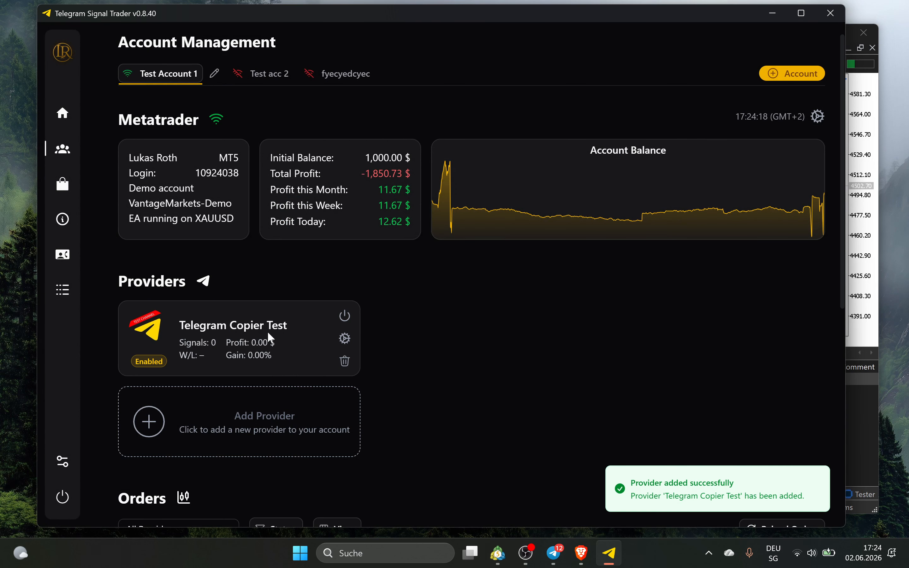
# Toggle the Telegram Copier Test provider off and back on, leaving it enabled
pyautogui.scroll(1, 220, 361)
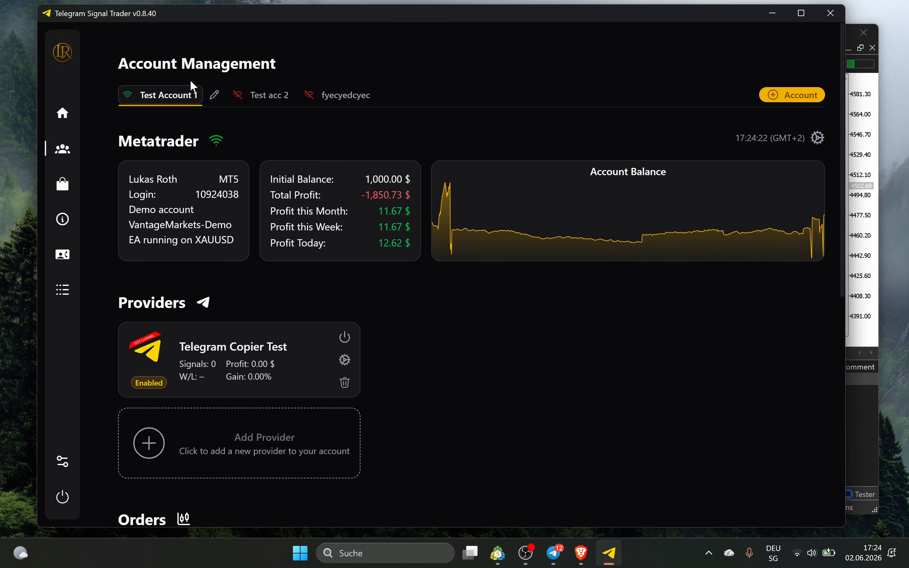
pyautogui.click(314, 443)
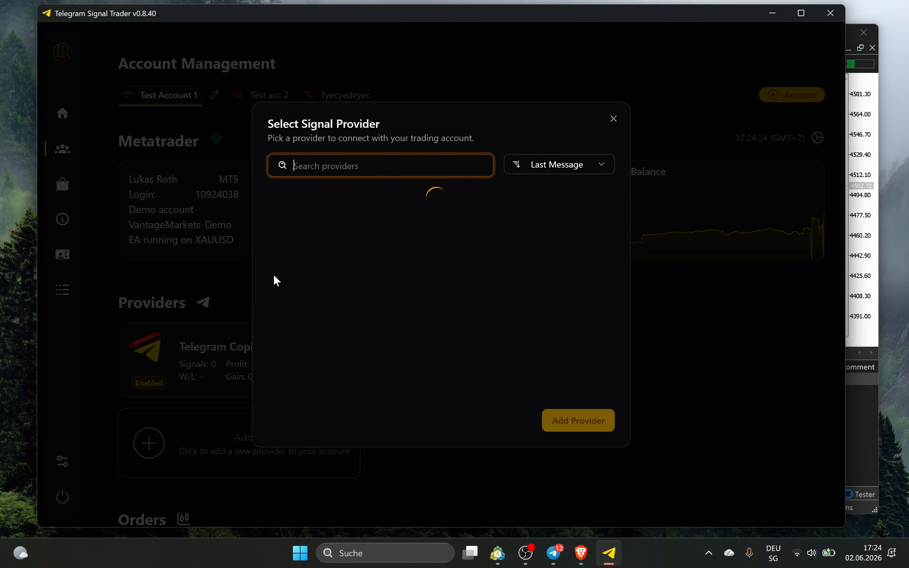
pyautogui.click(614, 120)
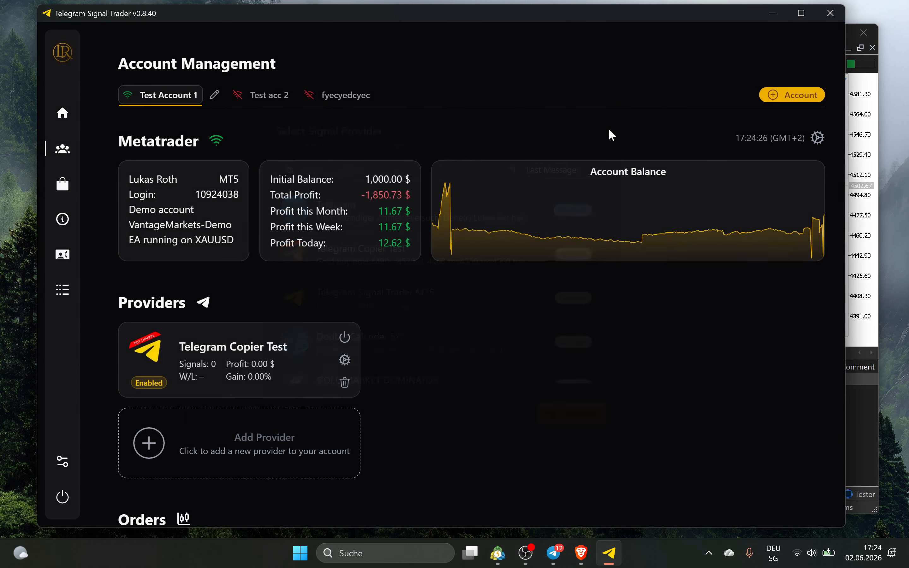
pyautogui.scroll(-2, 402, 364)
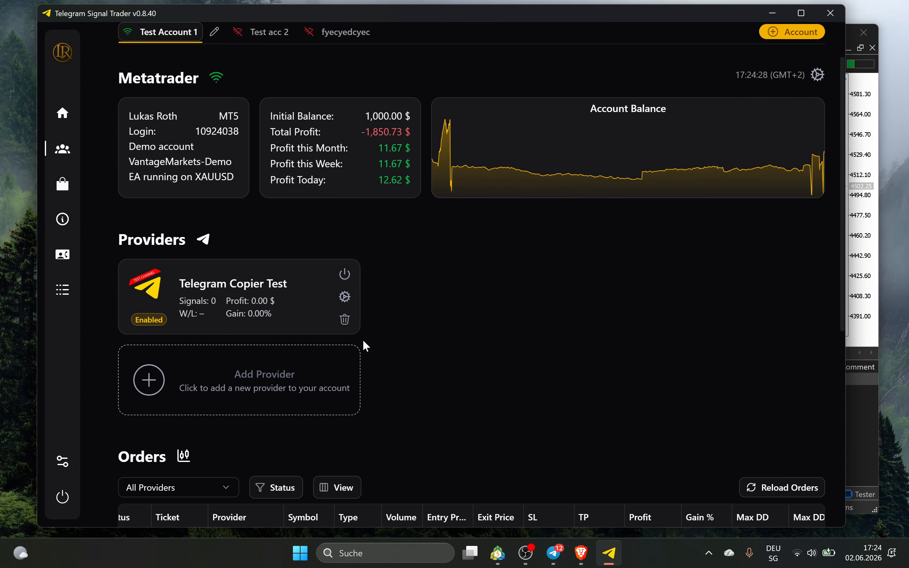
pyautogui.click(343, 277)
pyautogui.click(345, 276)
pyautogui.scroll(2, 447, 288)
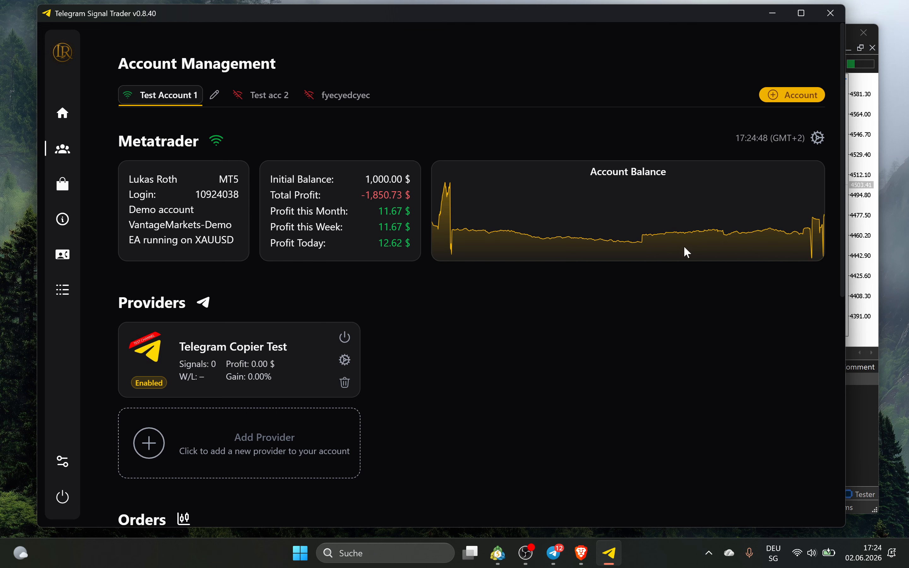
# Open Test Account 1's settings and minimize the MetaTrader 5 window
pyautogui.click(817, 138)
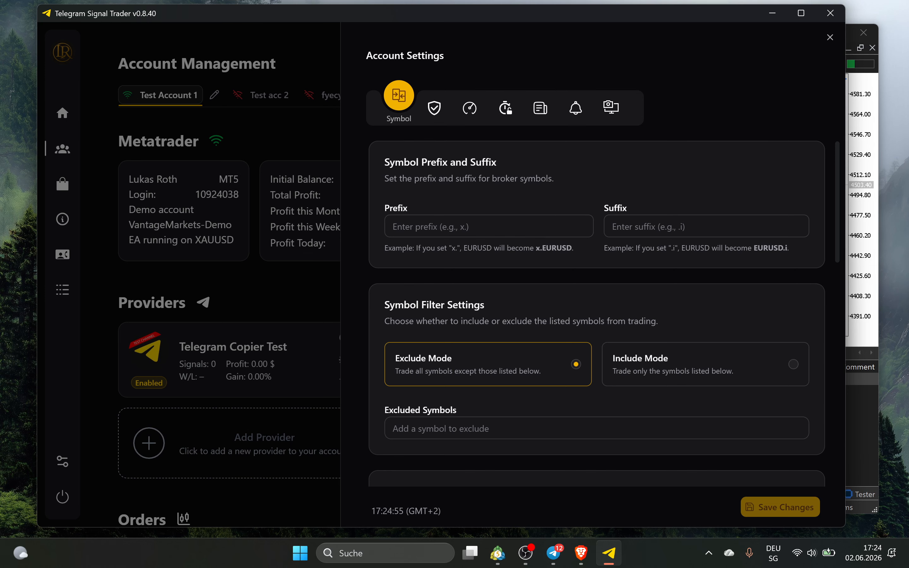
pyautogui.click(872, 178)
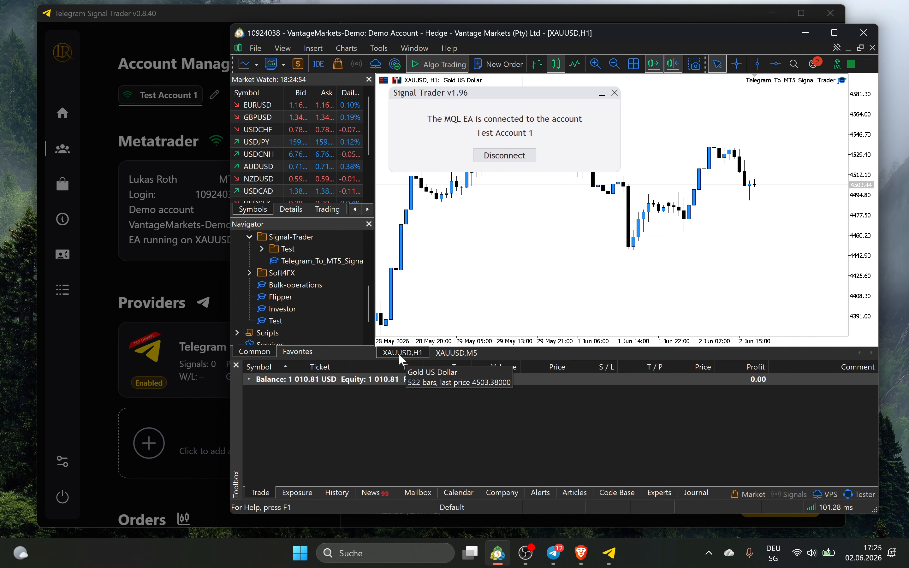
pyautogui.click(812, 35)
# Try a .m symbol suffix, then delete it to leave the suffix empty
pyautogui.click(695, 227)
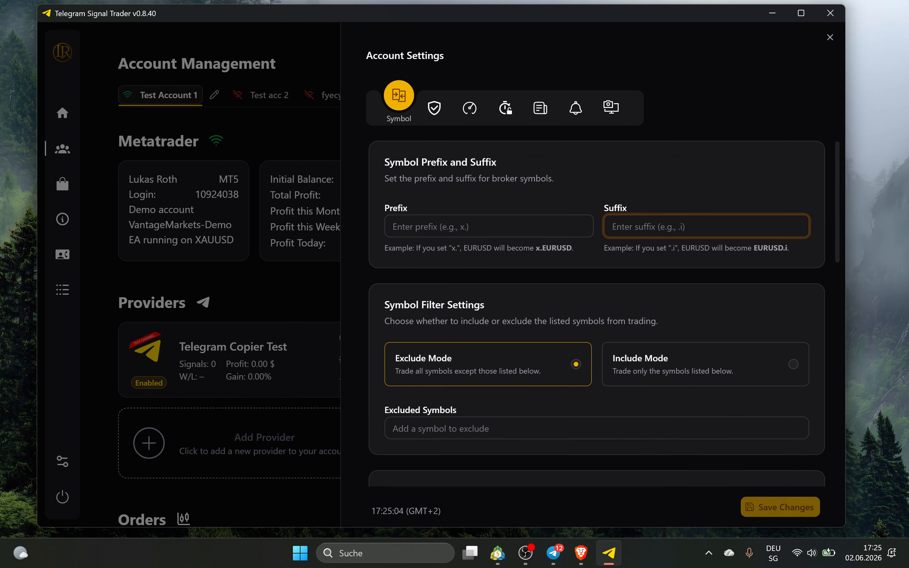
pyautogui.write('.m')
pyautogui.click(690, 186)
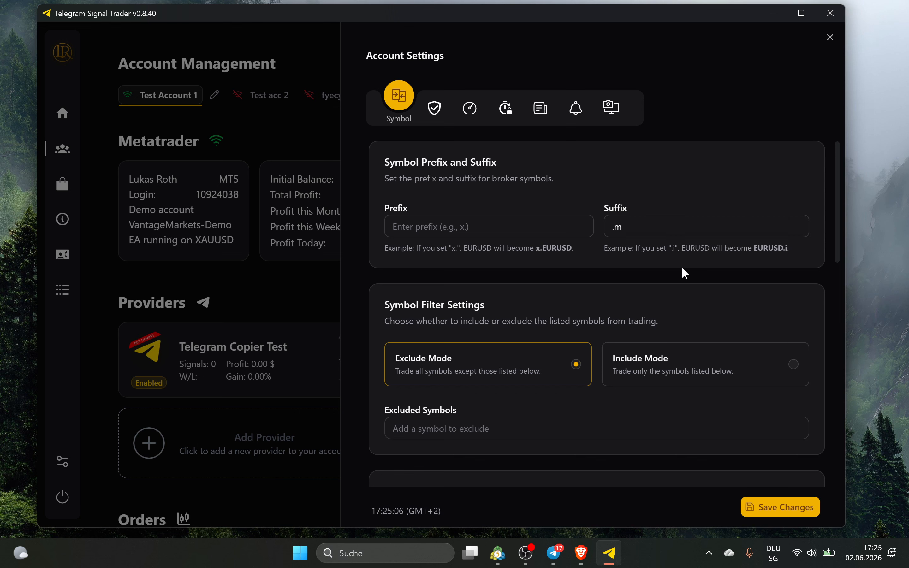
pyautogui.moveTo(754, 248); pyautogui.dragTo(791, 251)
pyautogui.moveTo(693, 235); pyautogui.dragTo(598, 236)
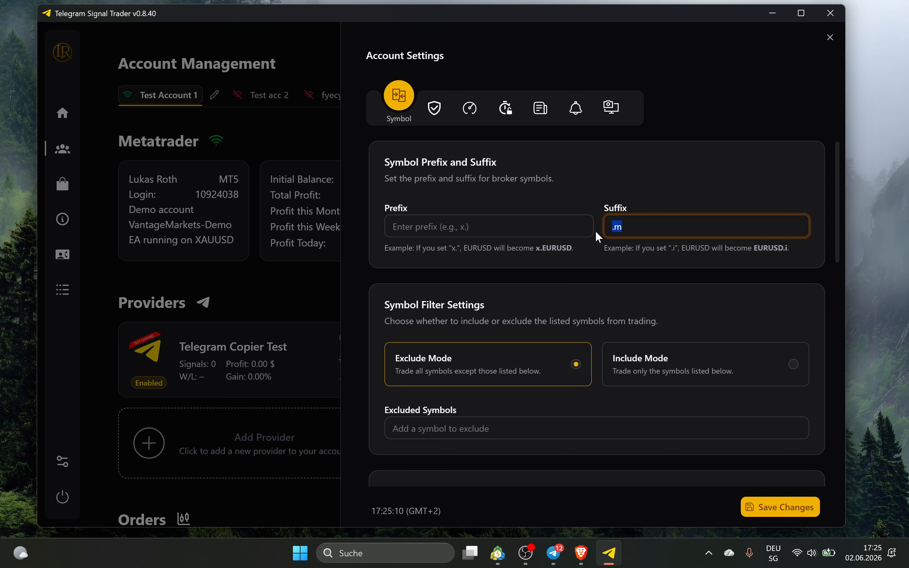
pyautogui.press('BackSpace')
pyautogui.click(644, 164)
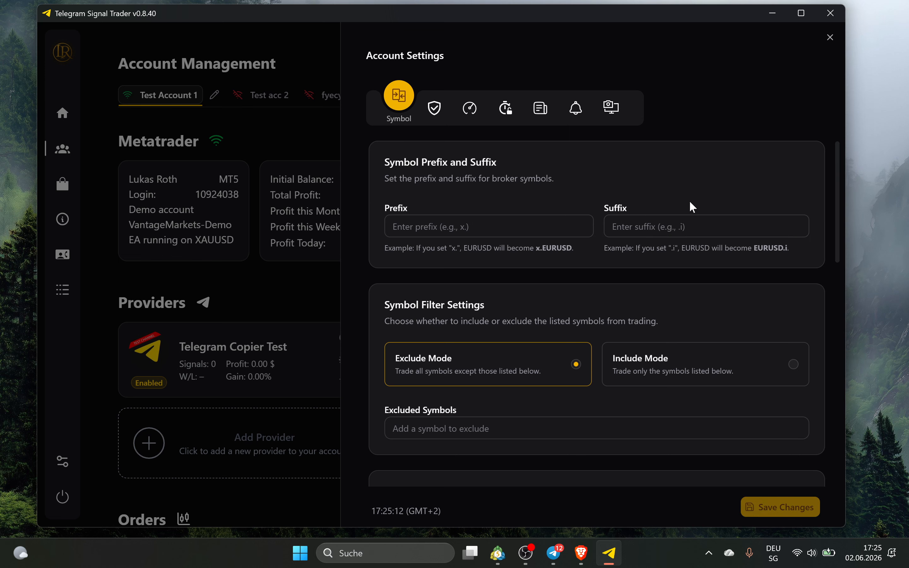
# Add gbpusd to the excluded symbols, then remove it again
pyautogui.scroll(-3, 537, 282)
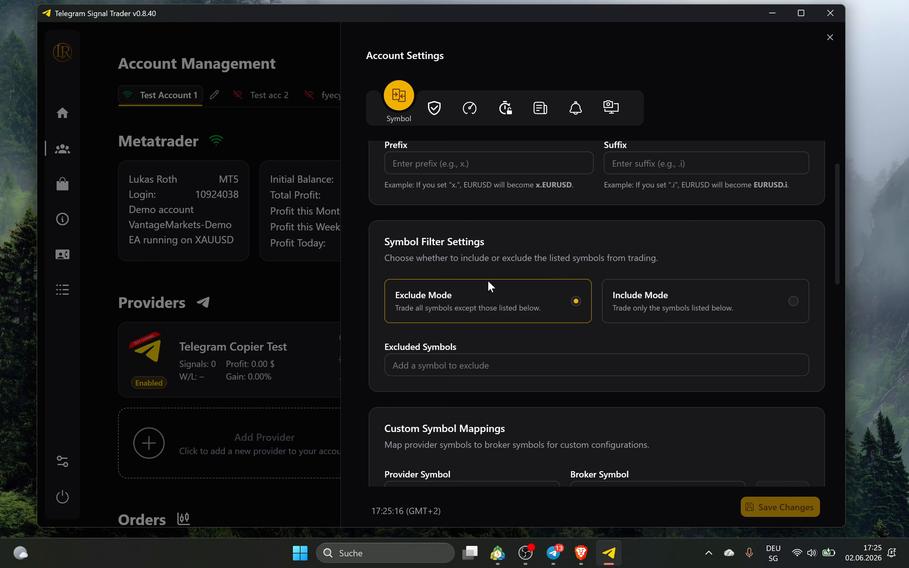
pyautogui.click(500, 381)
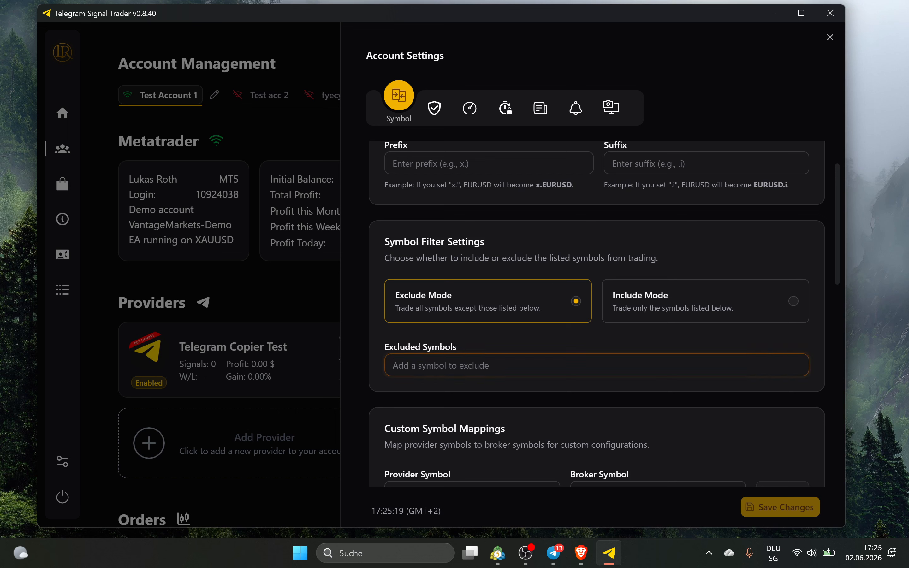
pyautogui.write('gbpusd')
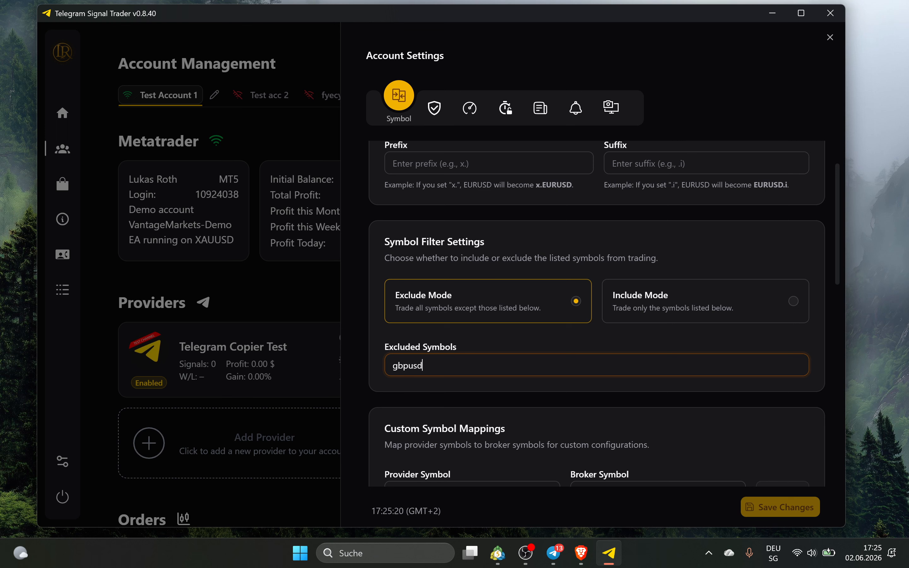
pyautogui.press('Return')
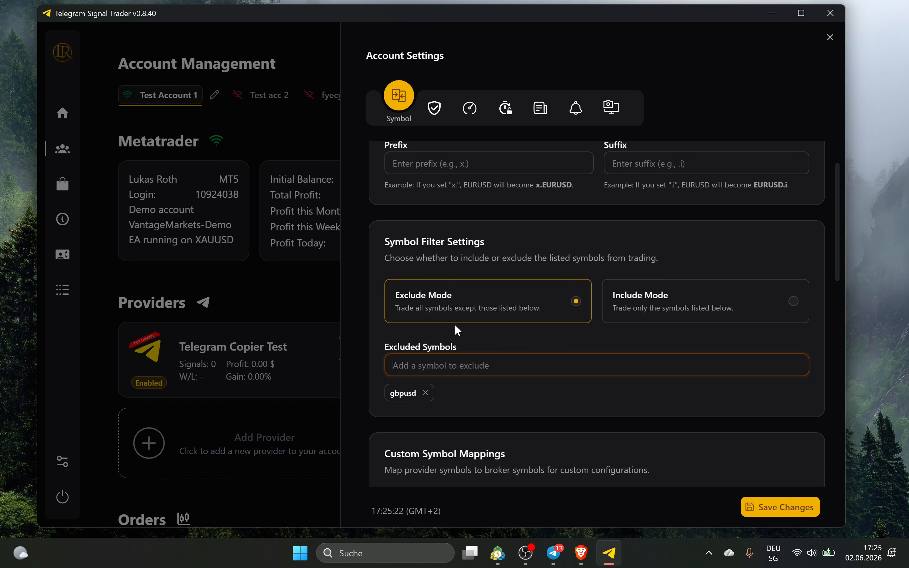
pyautogui.click(425, 393)
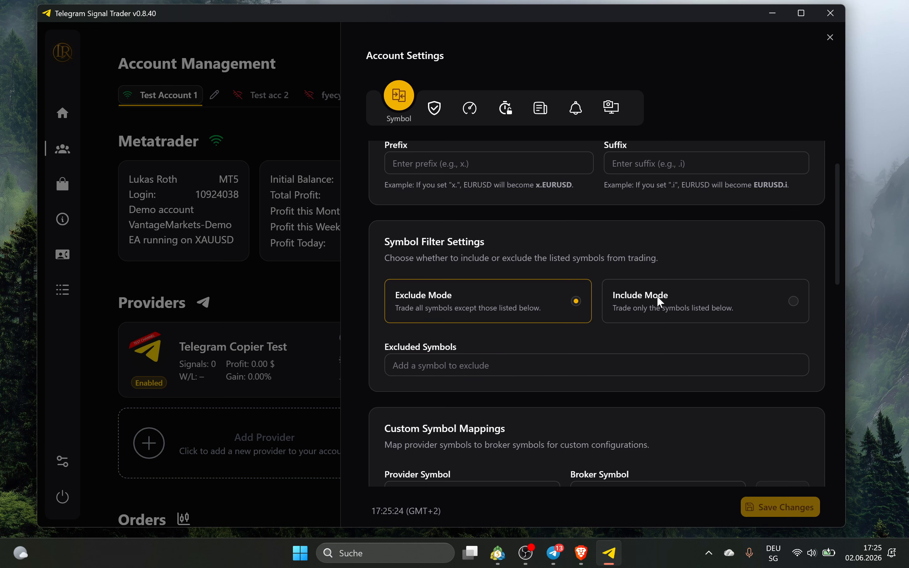
# Switch to Include Mode, add then remove xauusd, and return to Exclude Mode
pyautogui.click(657, 299)
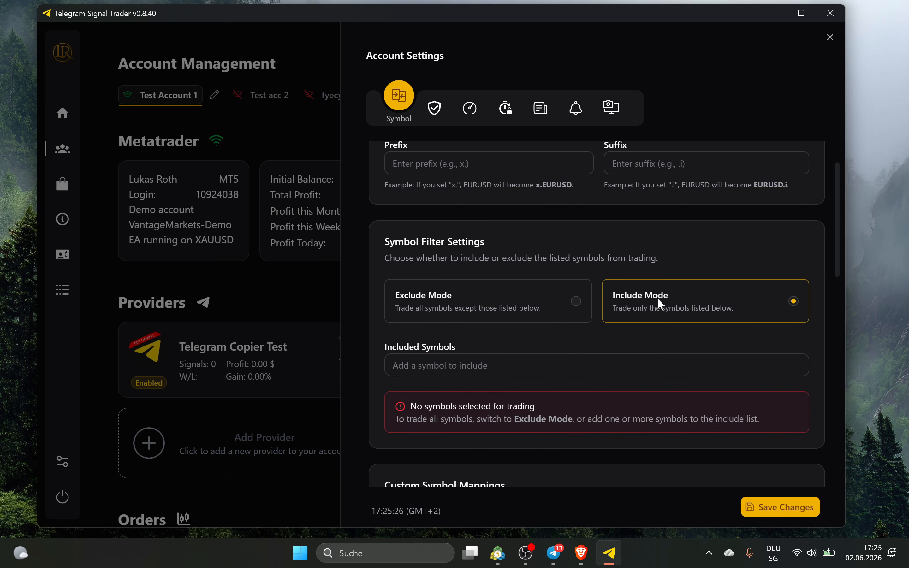
pyautogui.write('x')
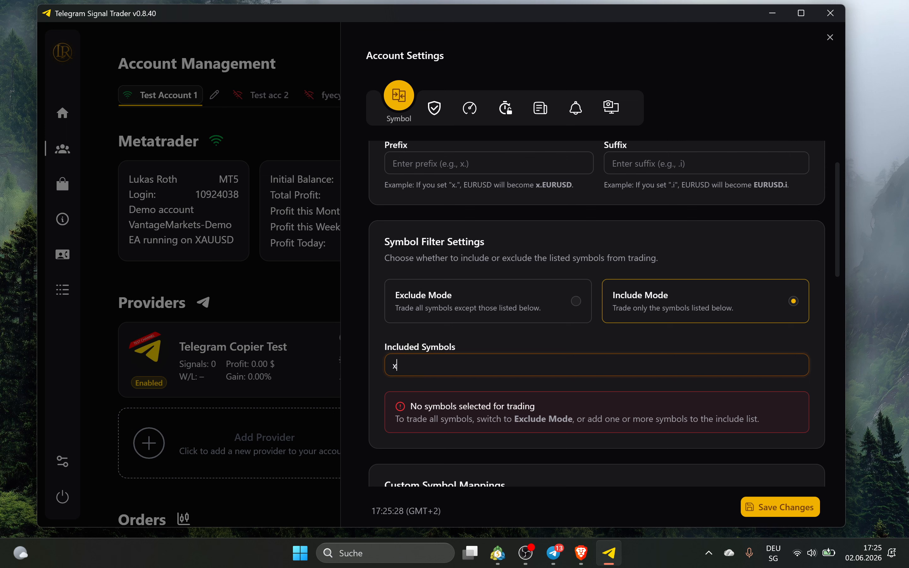
pyautogui.write('auusd')
pyautogui.press('Return')
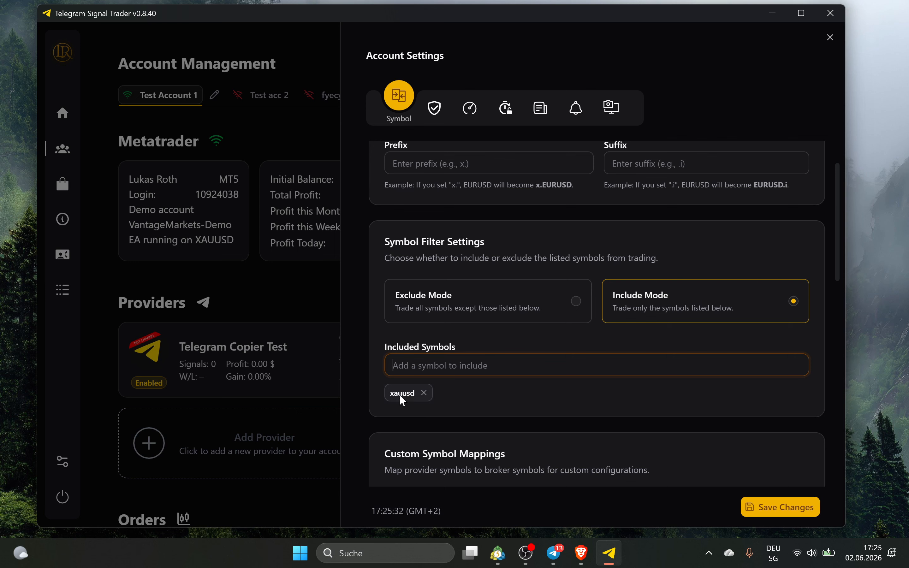
pyautogui.click(424, 393)
pyautogui.click(482, 284)
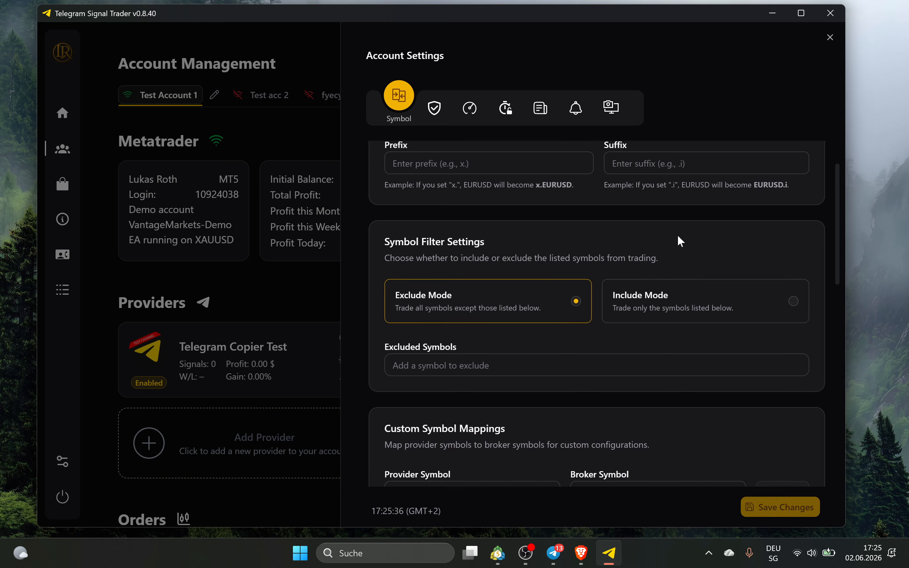
# Scroll to the symbol mappings (BITCOIN→BTCUSD, GOLD→XAUUSD) and try the Provider and Broker Symbol fields
pyautogui.scroll(-5, 684, 240)
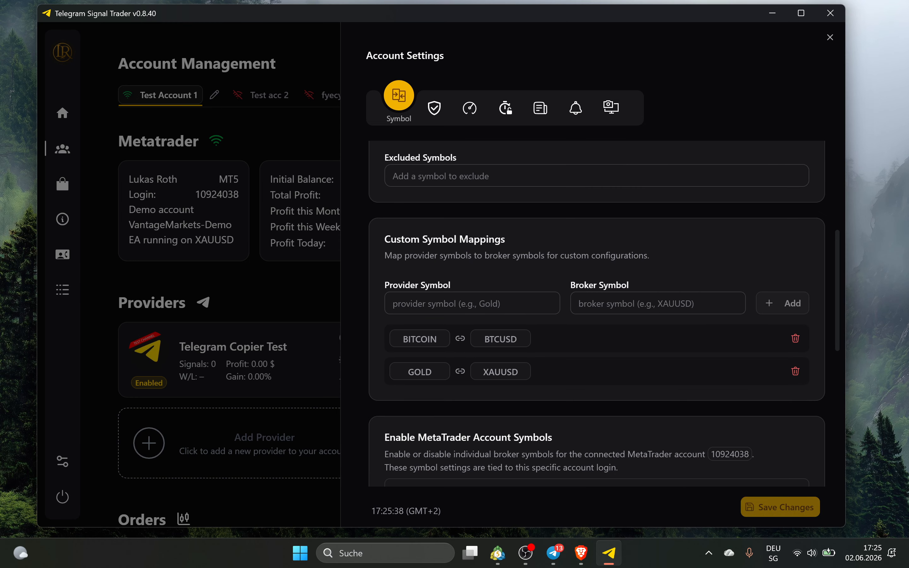
pyautogui.scroll(-2, 481, 314)
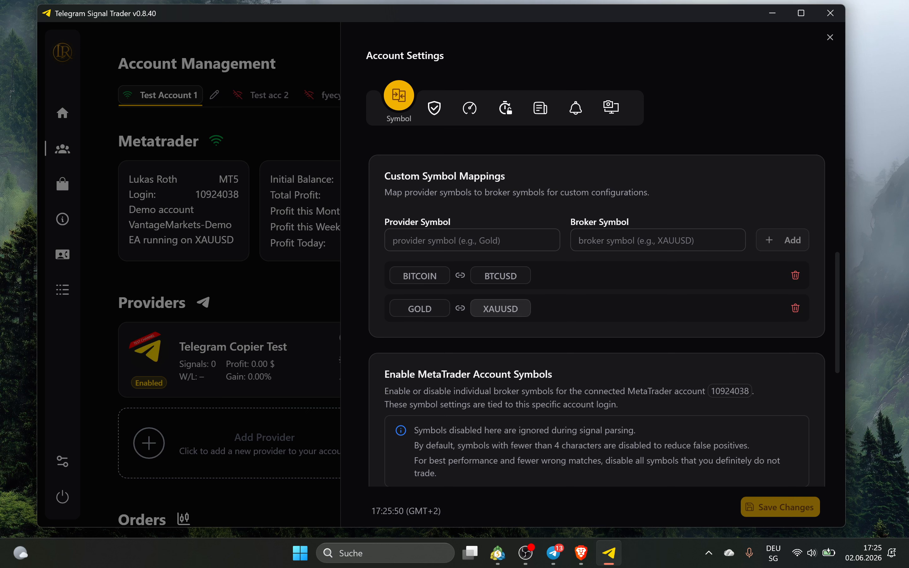
pyautogui.click(473, 241)
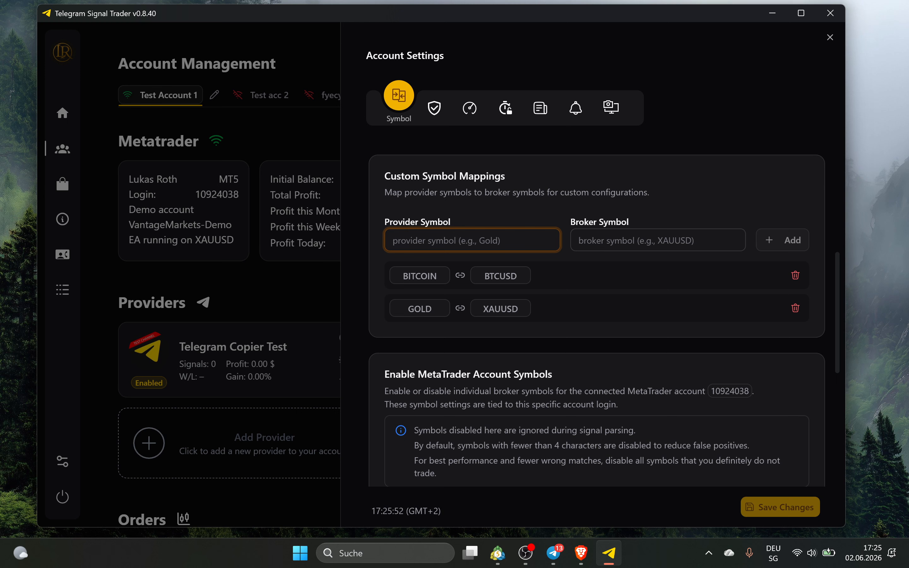
pyautogui.click(594, 245)
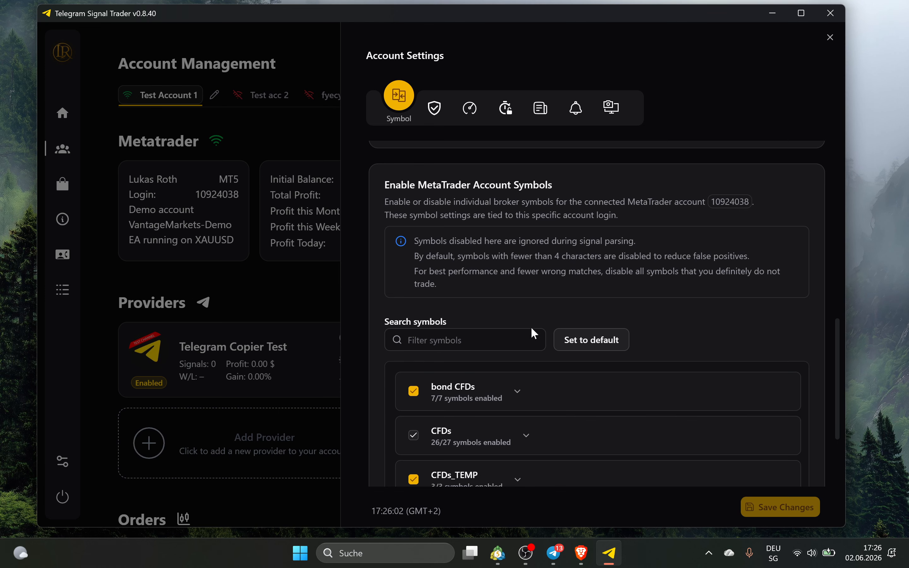
# Untick every symbol group: Bonds, CFDs, Commodities, Crypto, Forex, ETF, Forex Major, Gold, Oil, Stocks
pyautogui.scroll(-3, 530, 321)
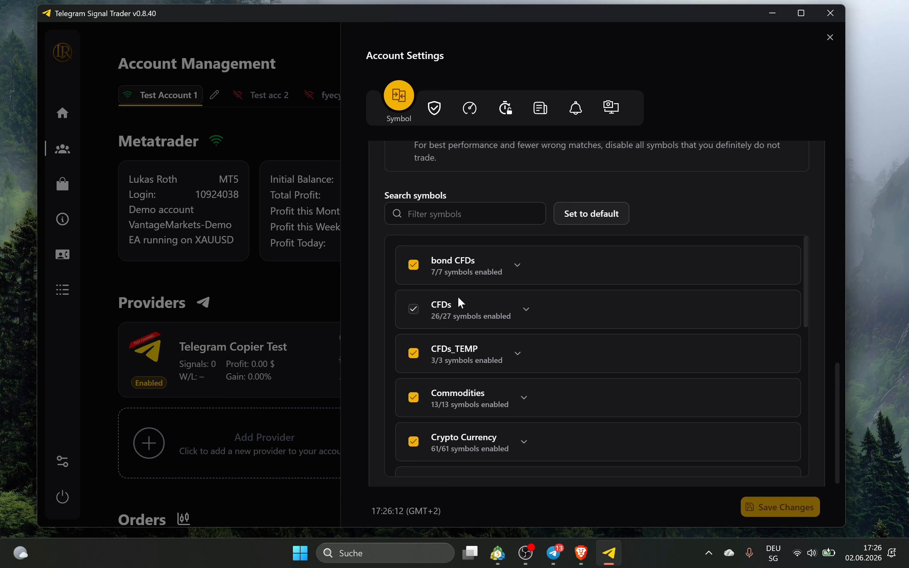
pyautogui.click(414, 266)
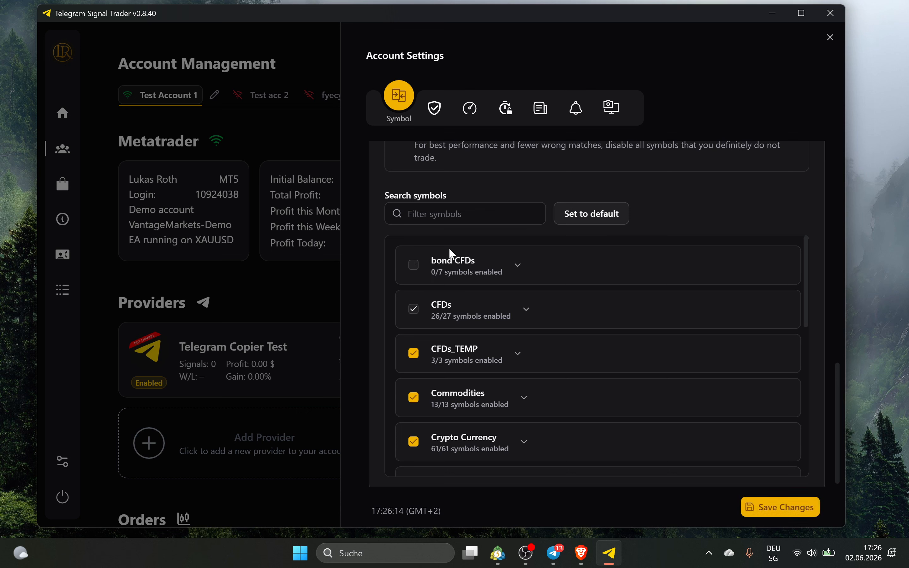
pyautogui.click(413, 309)
pyautogui.click(414, 309)
pyautogui.click(414, 391)
pyautogui.scroll(-2, 417, 387)
pyautogui.click(414, 380)
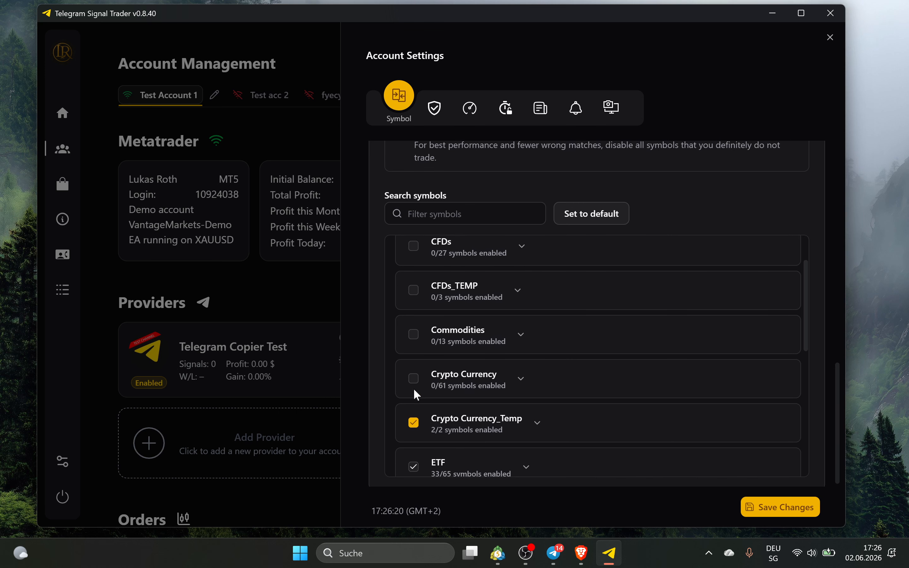
pyautogui.scroll(-4, 416, 421)
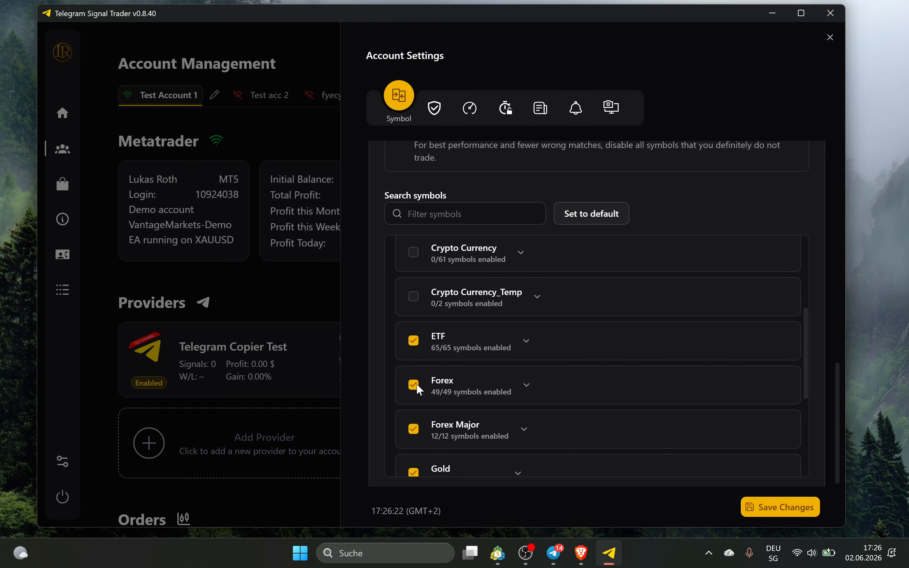
pyautogui.click(414, 385)
pyautogui.click(413, 340)
pyautogui.click(414, 429)
pyautogui.scroll(-6, 415, 421)
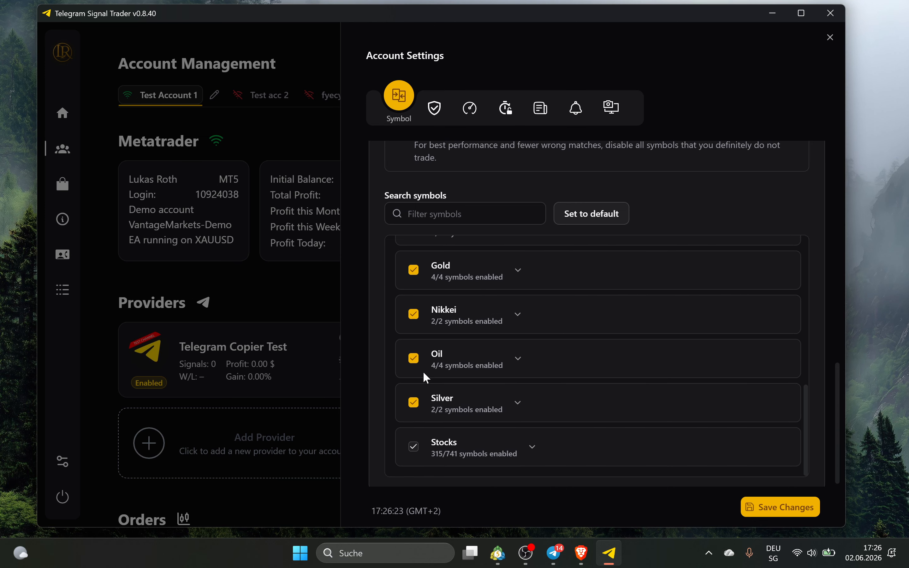
pyautogui.click(414, 274)
pyautogui.click(420, 357)
pyautogui.click(413, 446)
pyautogui.scroll(3, 447, 365)
# Expand the Gold group and enable only XAUUSD
pyautogui.click(450, 335)
pyautogui.scroll(-2, 466, 330)
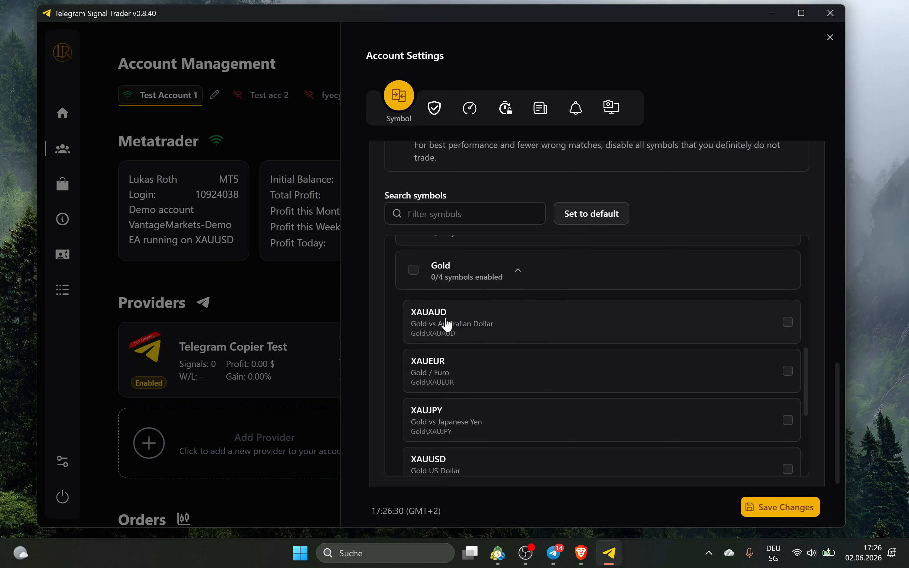
pyautogui.scroll(-2, 479, 317)
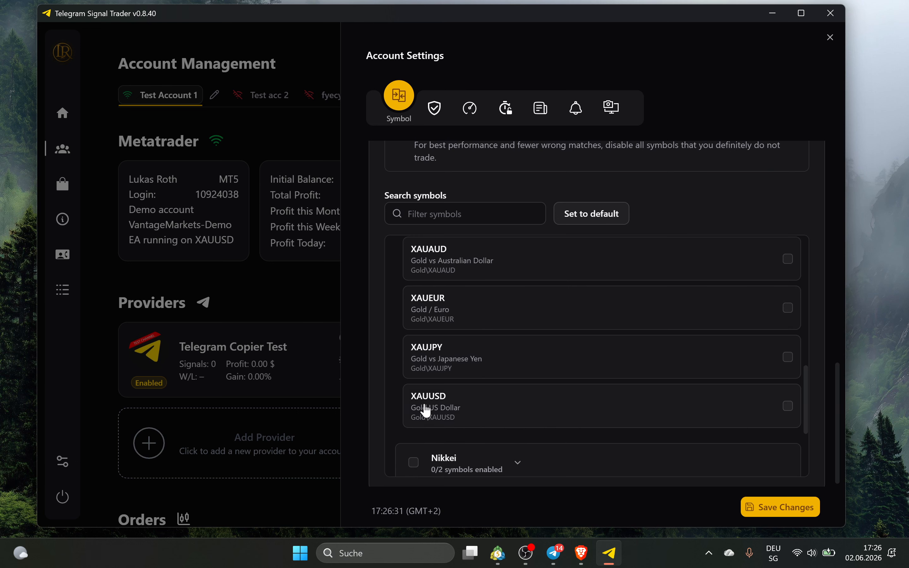
pyautogui.click(789, 406)
pyautogui.scroll(3, 669, 412)
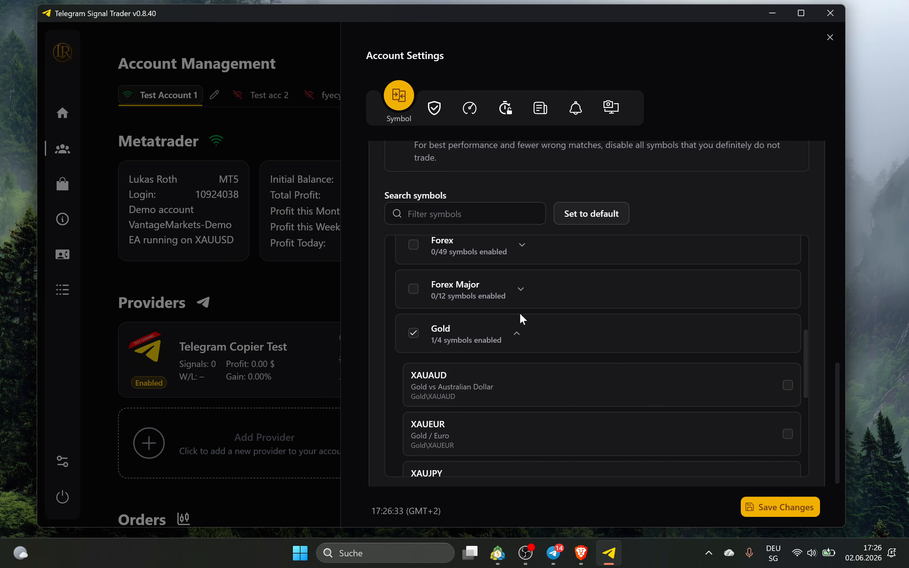
pyautogui.click(518, 328)
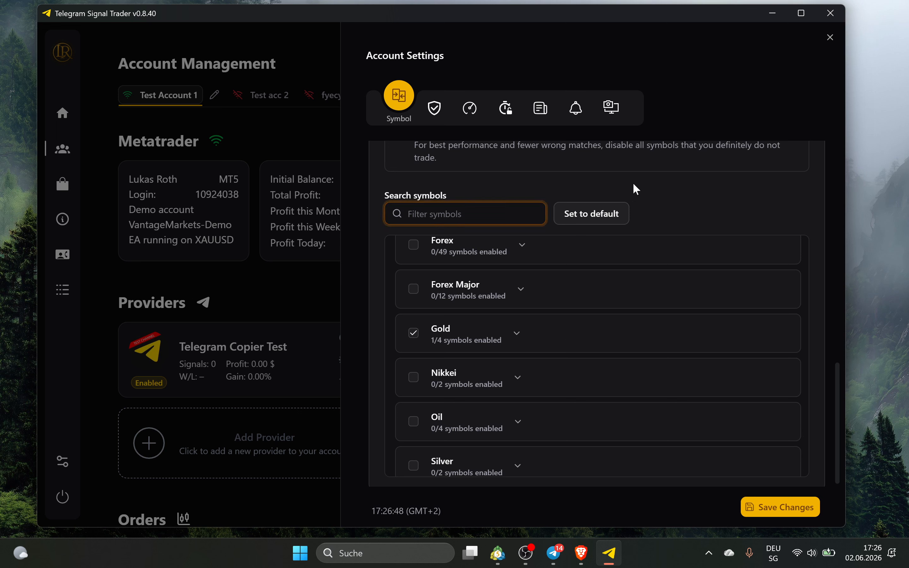
# Try filtering symbols by 'xauu', clear the search, and save the changes
pyautogui.write('xau')
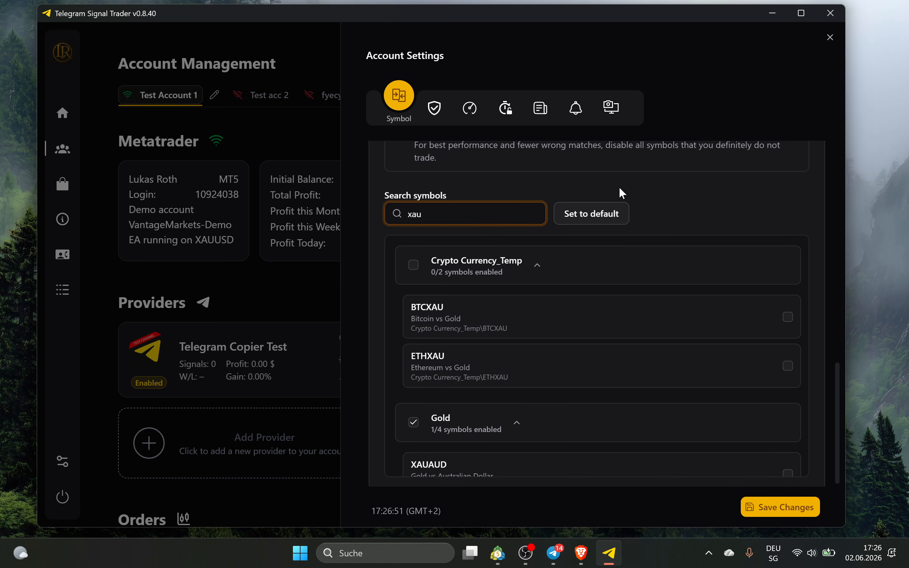
pyautogui.write('u')
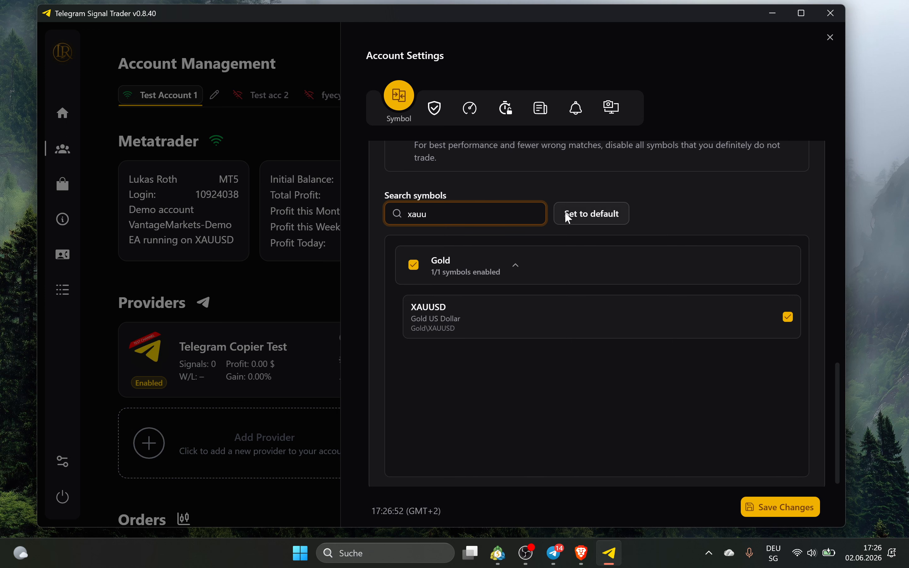
pyautogui.hotkey('ctrl', 'a')
pyautogui.press('BackSpace')
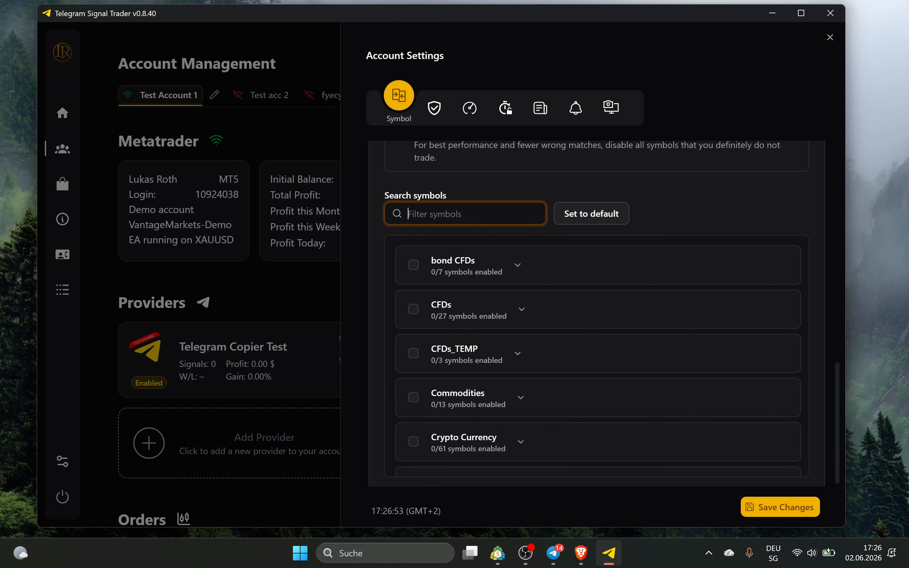
pyautogui.click(703, 193)
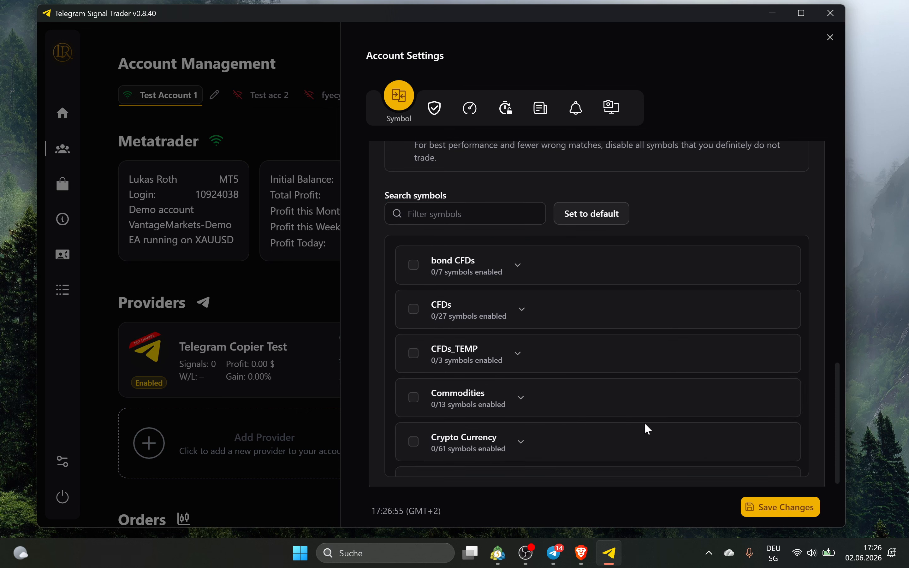
pyautogui.scroll(-10, 638, 318)
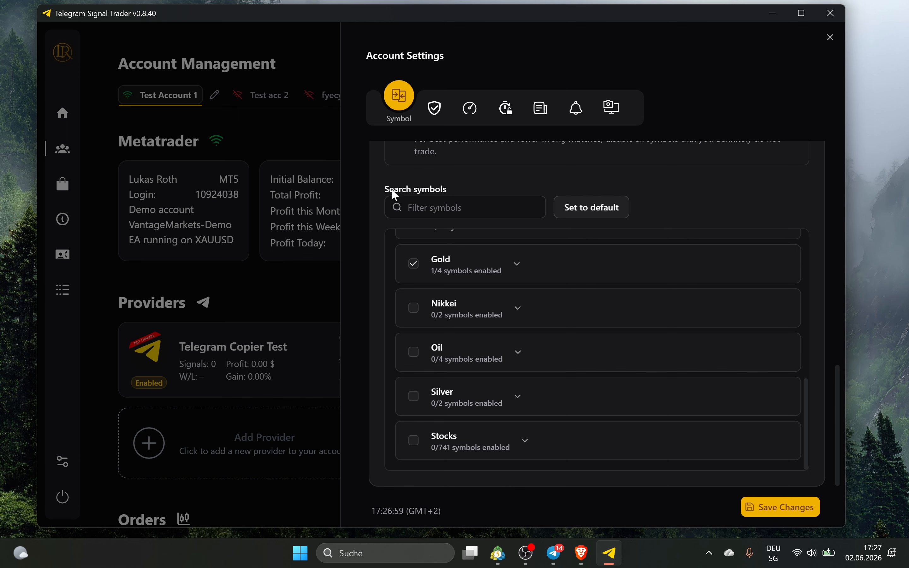
pyautogui.scroll(3, 393, 189)
pyautogui.click(789, 510)
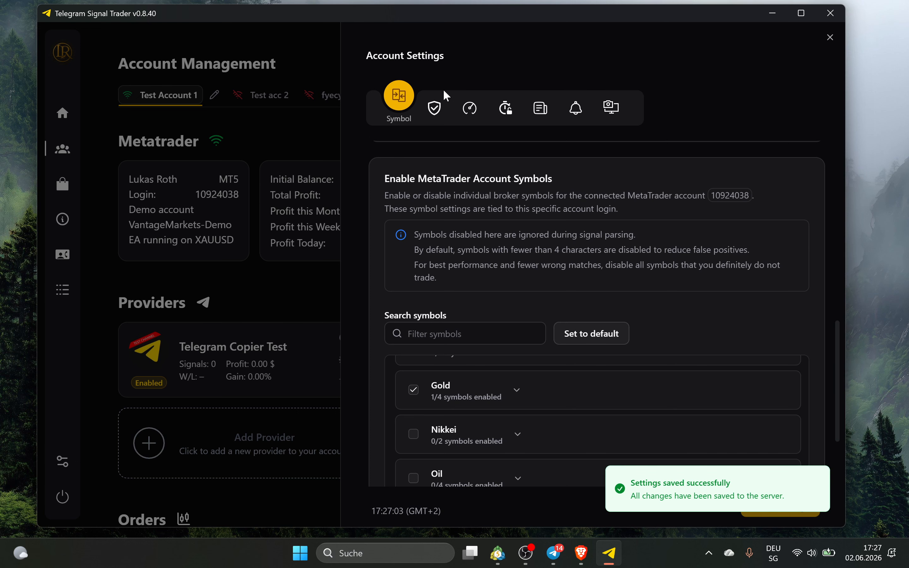
# Set the equity protection risk type to Percent Balance
pyautogui.click(435, 106)
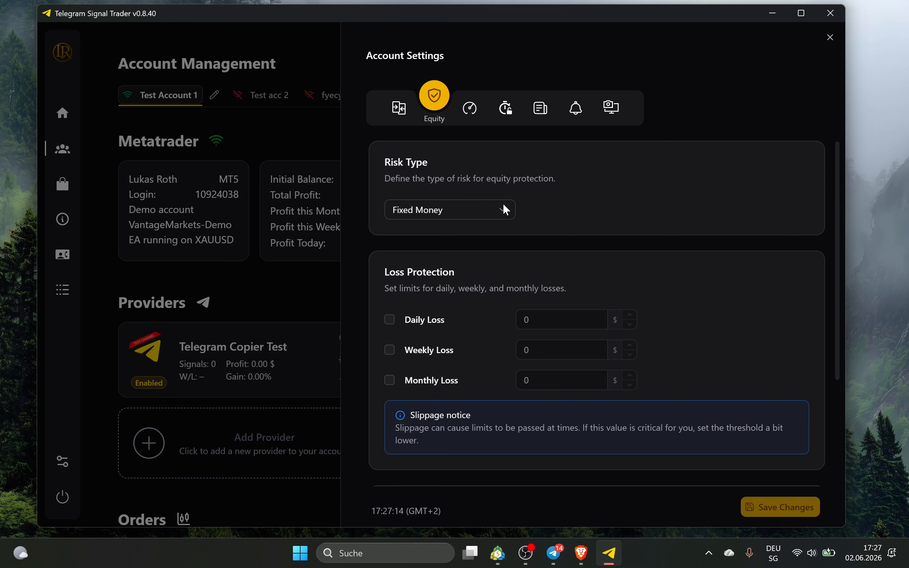
pyautogui.click(496, 218)
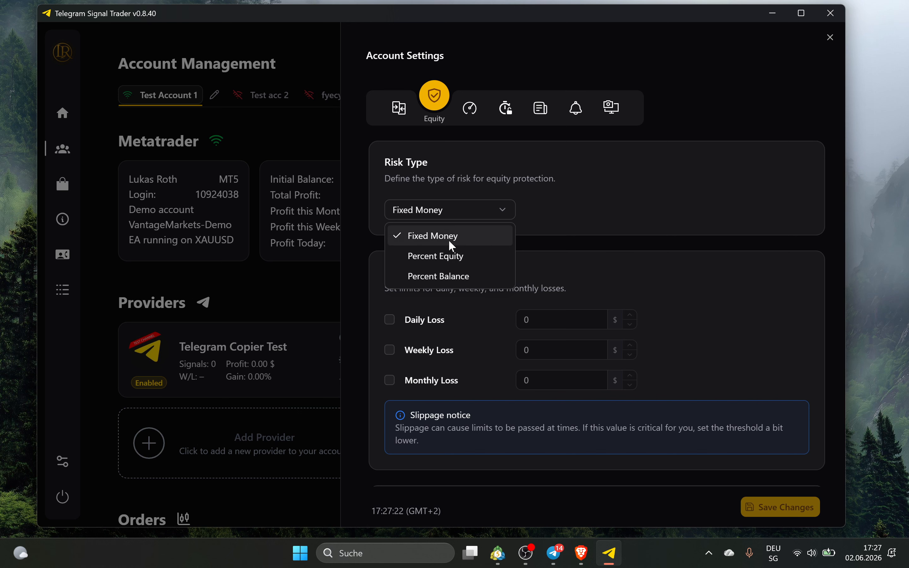
pyautogui.click(443, 257)
pyautogui.scroll(-2, 528, 260)
pyautogui.scroll(2, 470, 211)
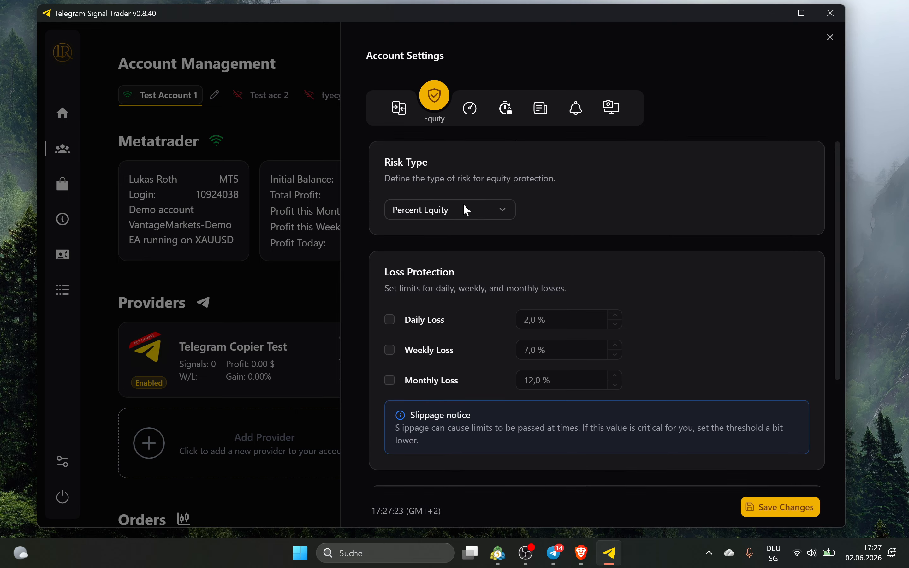
pyautogui.click(463, 206)
pyautogui.click(460, 276)
# Enter a 5,0 % Daily Loss limit, then switch Daily Loss back off
pyautogui.scroll(-2, 538, 237)
pyautogui.click(435, 260)
pyautogui.click(545, 256)
pyautogui.write('5')
pyautogui.click(650, 229)
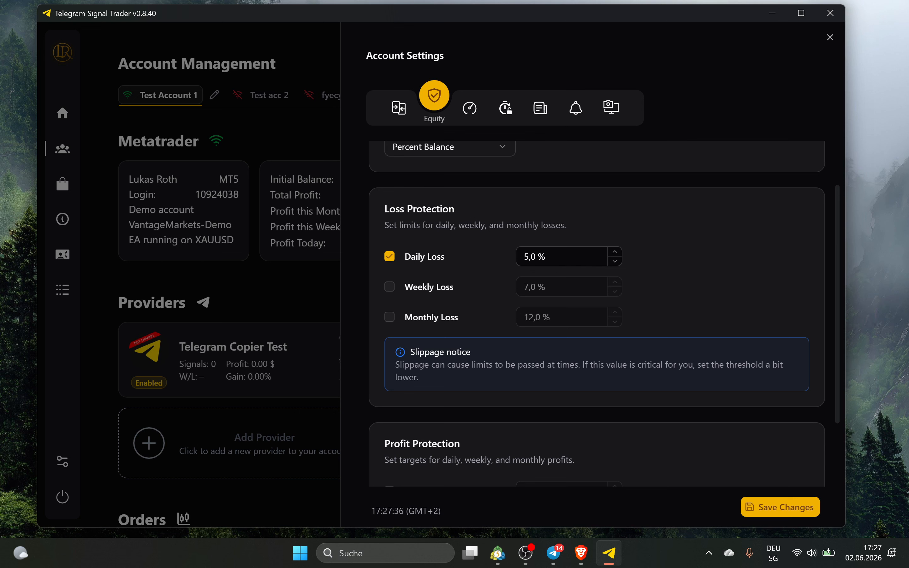
pyautogui.click(573, 265)
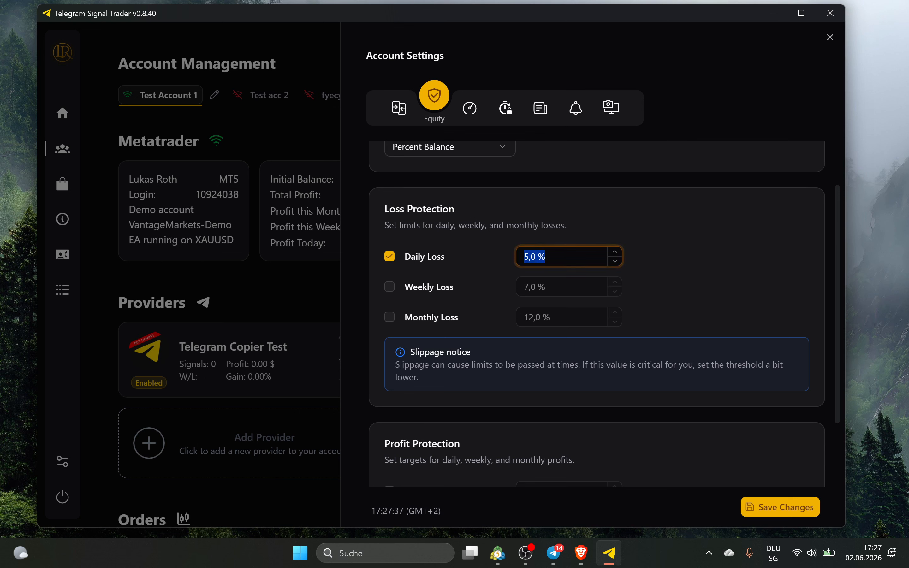
pyautogui.click(421, 255)
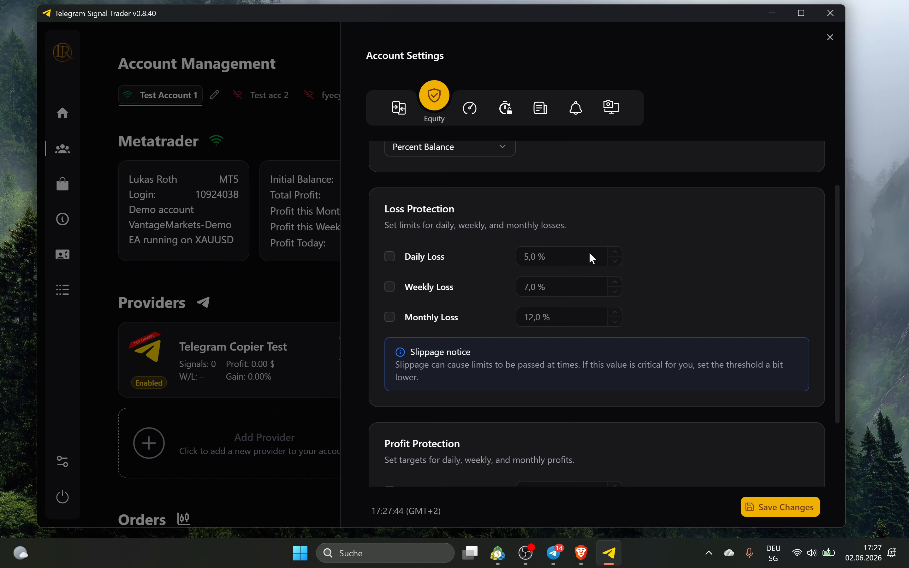
pyautogui.scroll(-2, 592, 258)
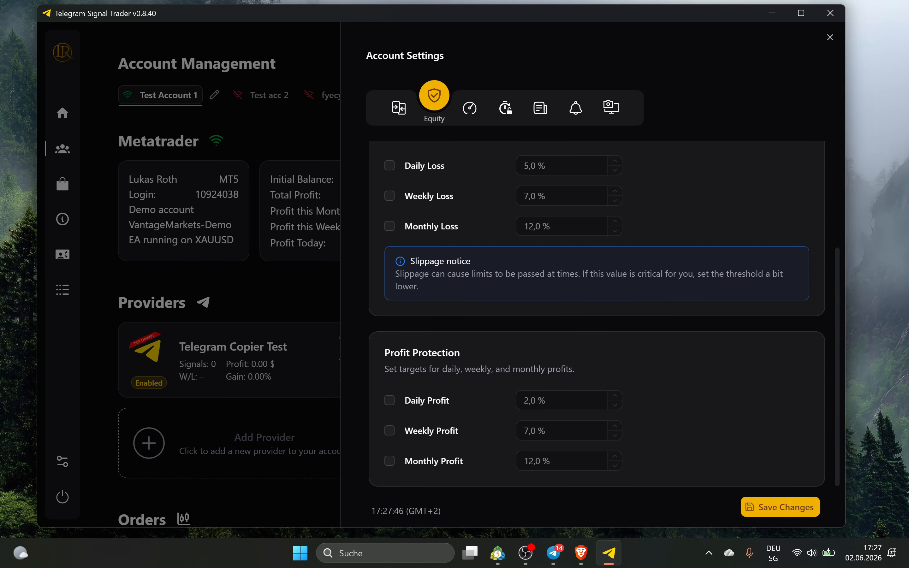
pyautogui.moveTo(384, 353); pyautogui.dragTo(481, 353)
pyautogui.click(424, 378)
# In Trade Limitations, set Trades Per Hour to 4, then turn that limit off
pyautogui.click(469, 110)
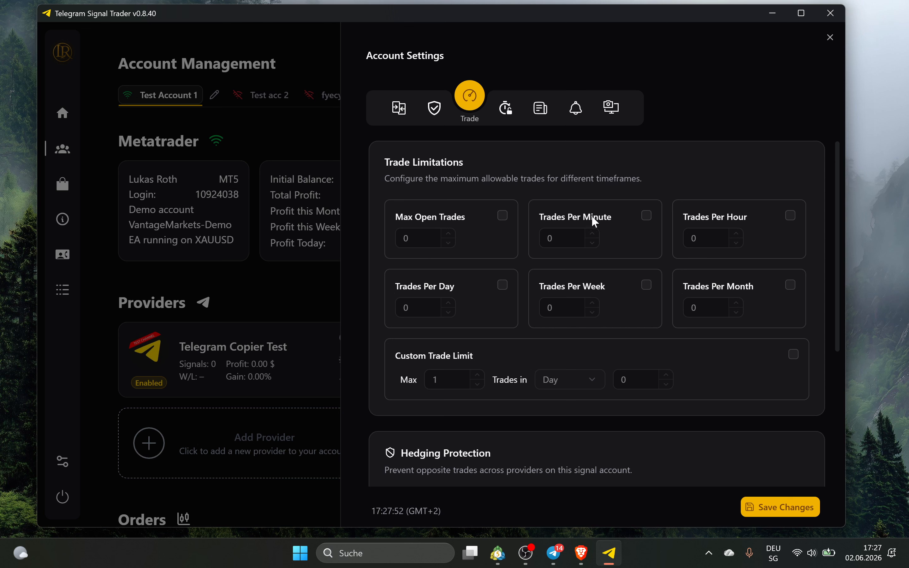
pyautogui.click(790, 216)
pyautogui.click(693, 238)
pyautogui.write('4')
pyautogui.click(770, 238)
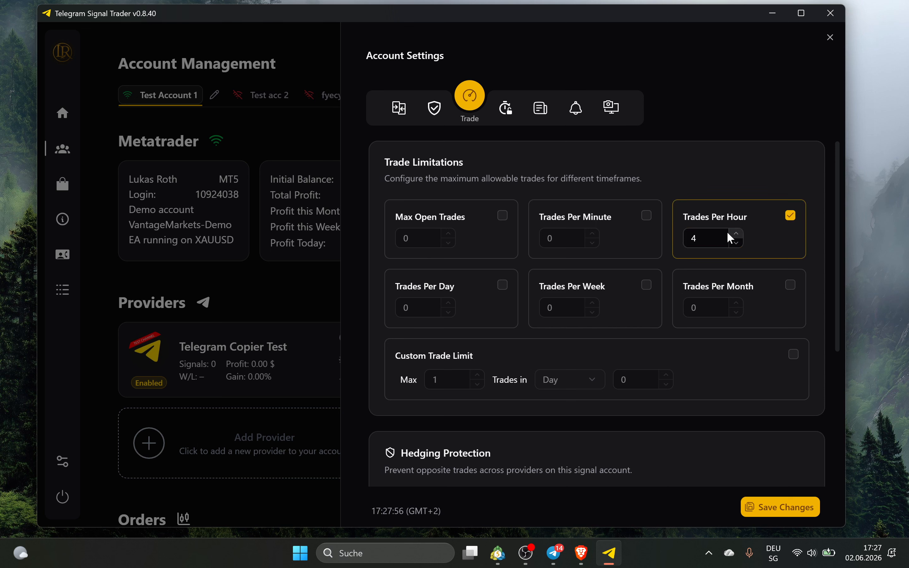
pyautogui.click(791, 215)
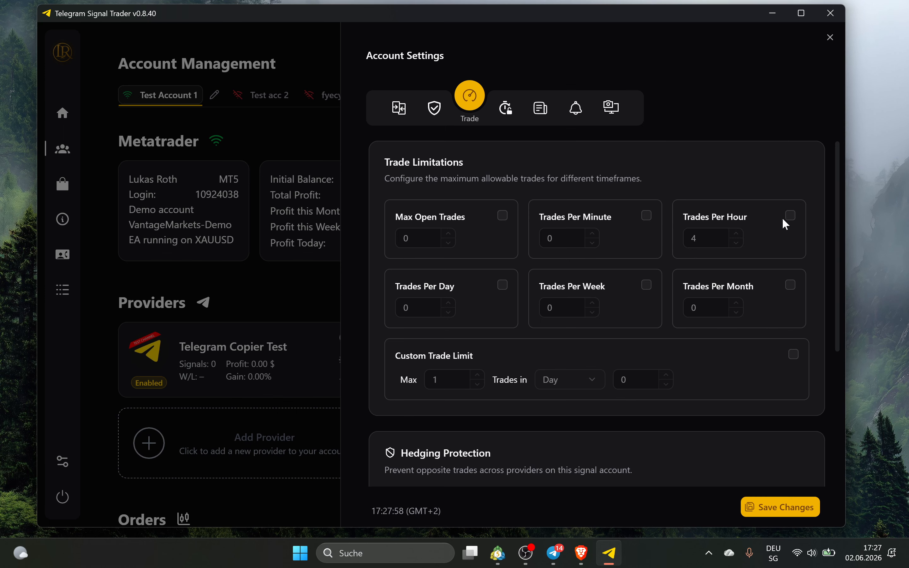
# Turn hedging prevention on and back off
pyautogui.scroll(-3, 427, 346)
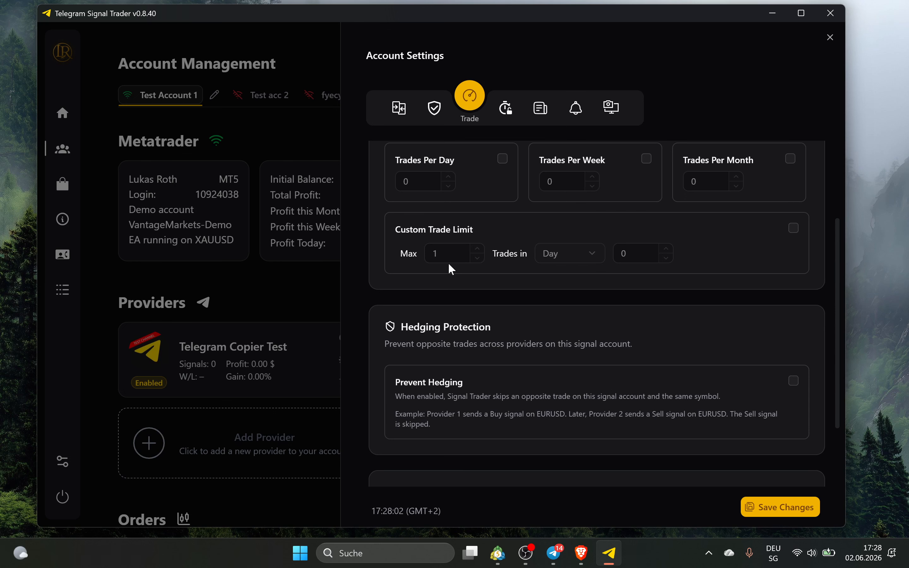
pyautogui.scroll(-2, 578, 299)
pyautogui.scroll(-1, 556, 296)
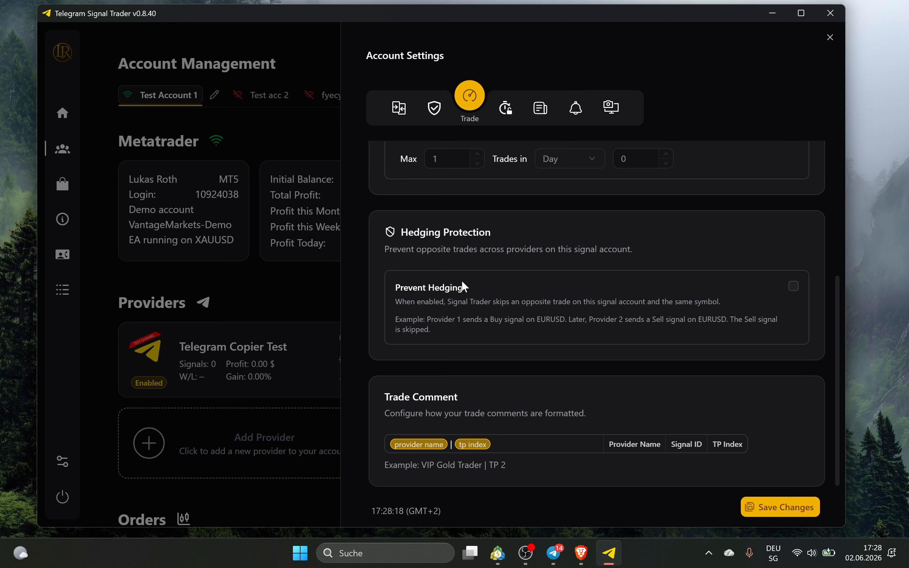
pyautogui.click(793, 287)
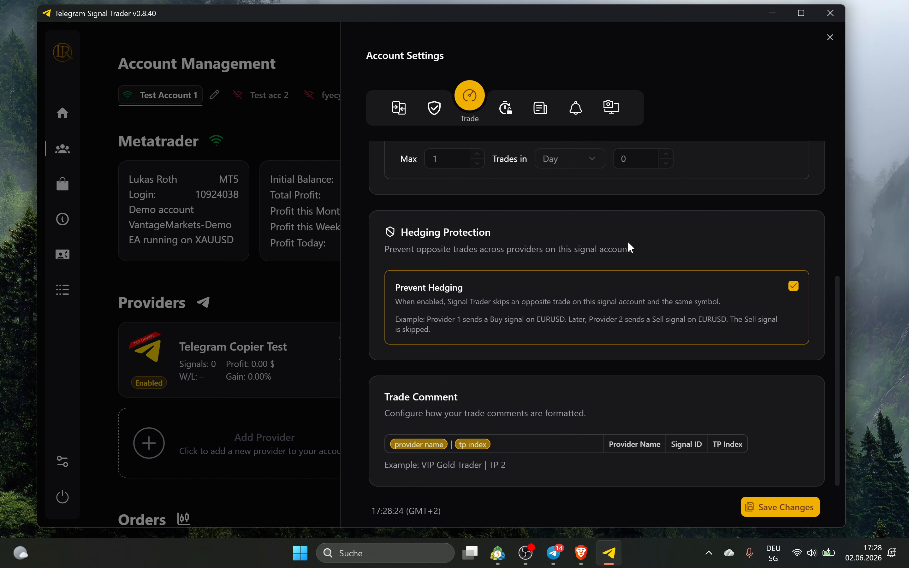
pyautogui.click(794, 287)
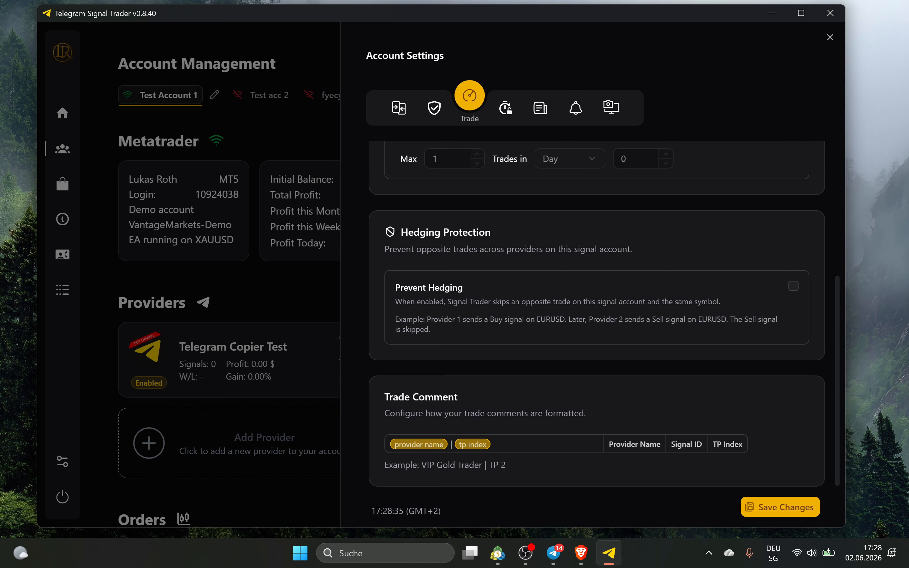
# Highlight the Trade Comment example text and switch to the Time settings
pyautogui.moveTo(421, 465)
pyautogui.mouseDown()
pyautogui.moveTo(526, 476)
pyautogui.moveTo(421, 465)
pyautogui.mouseUp()
pyautogui.click(529, 472)
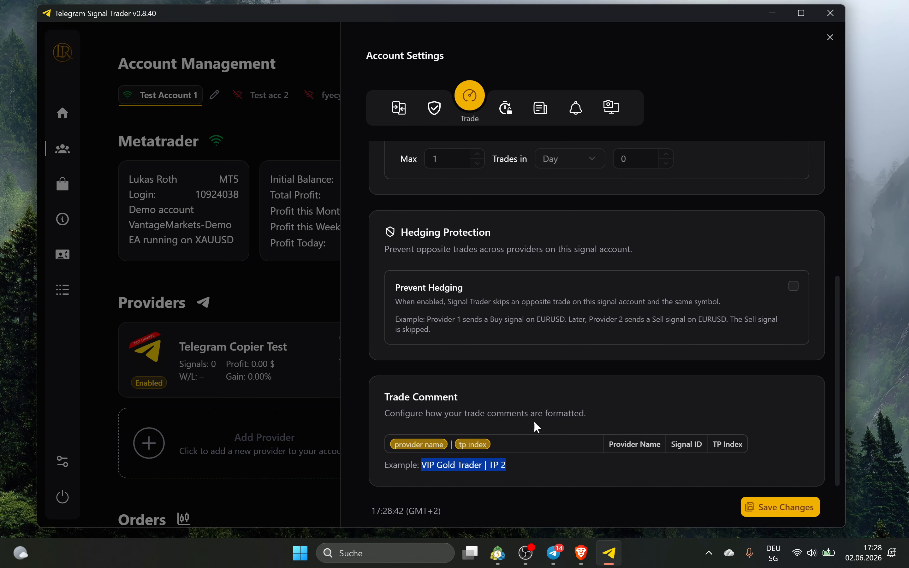
pyautogui.click(506, 109)
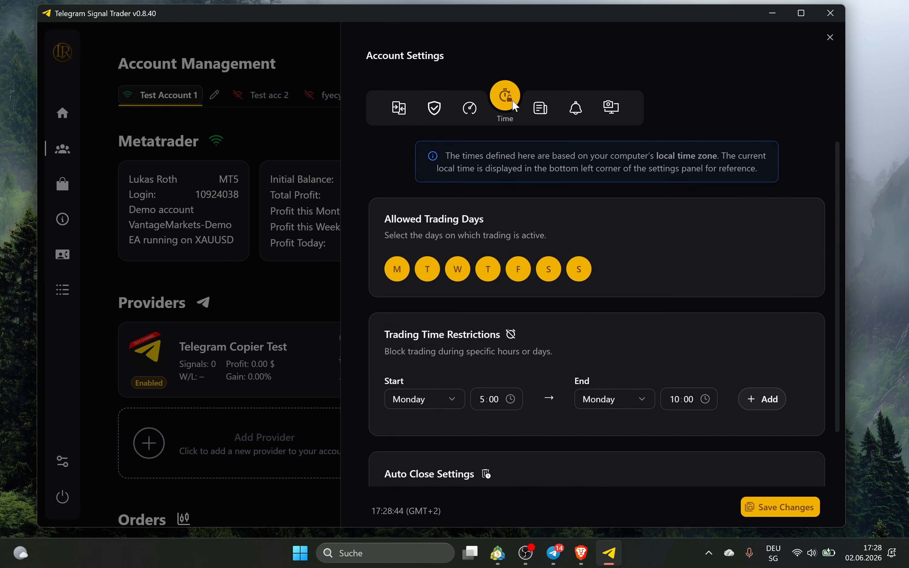
# Untick Saturday and Sunday as trading days, then allow them again
pyautogui.scroll(-2, 396, 241)
pyautogui.scroll(2, 395, 243)
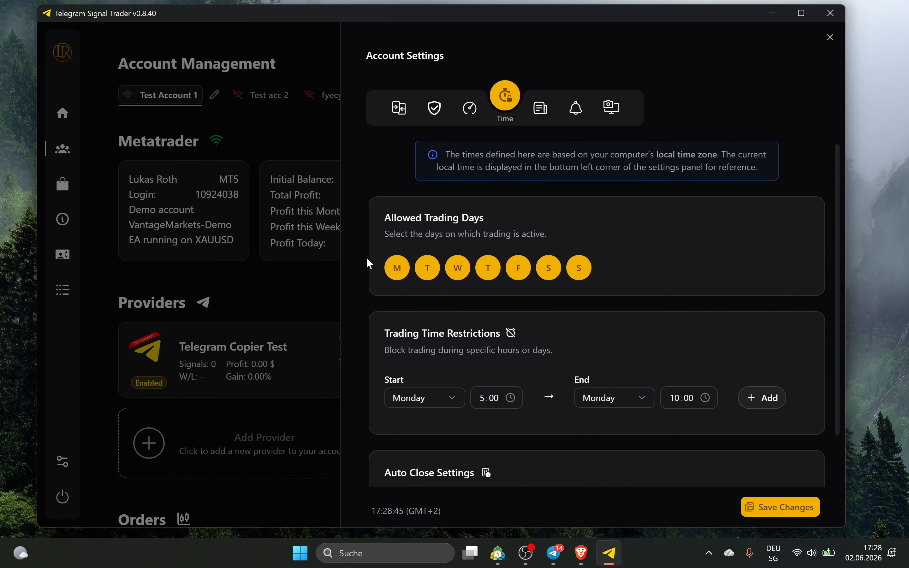
pyautogui.click(580, 269)
pyautogui.click(549, 272)
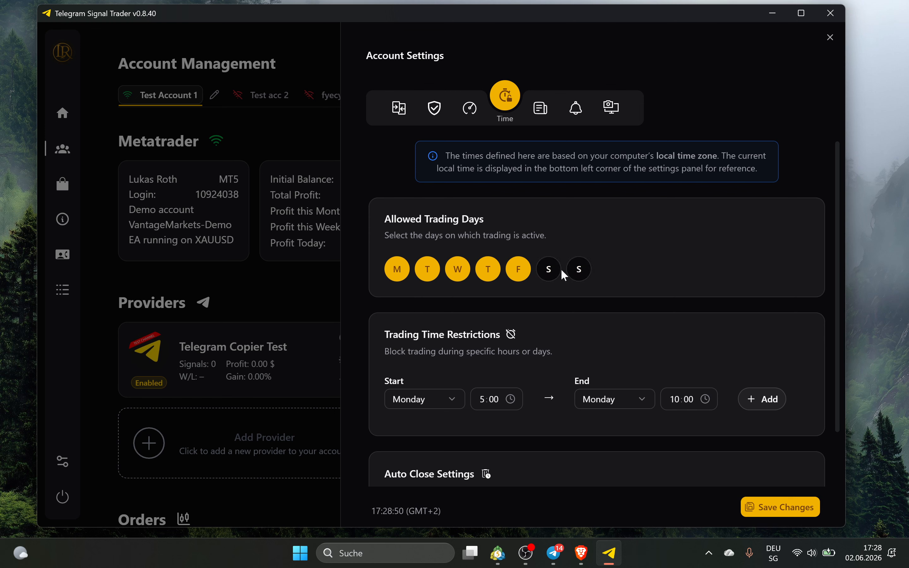
pyautogui.click(579, 272)
pyautogui.click(549, 275)
# Add a Monday 05:00–10:00 trading block, then delete it
pyautogui.scroll(-2, 623, 260)
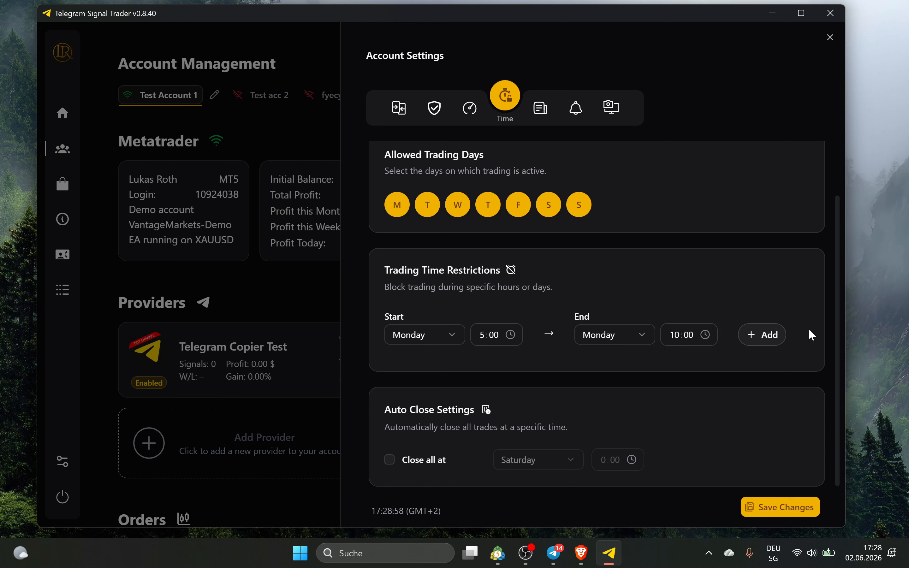
pyautogui.click(763, 334)
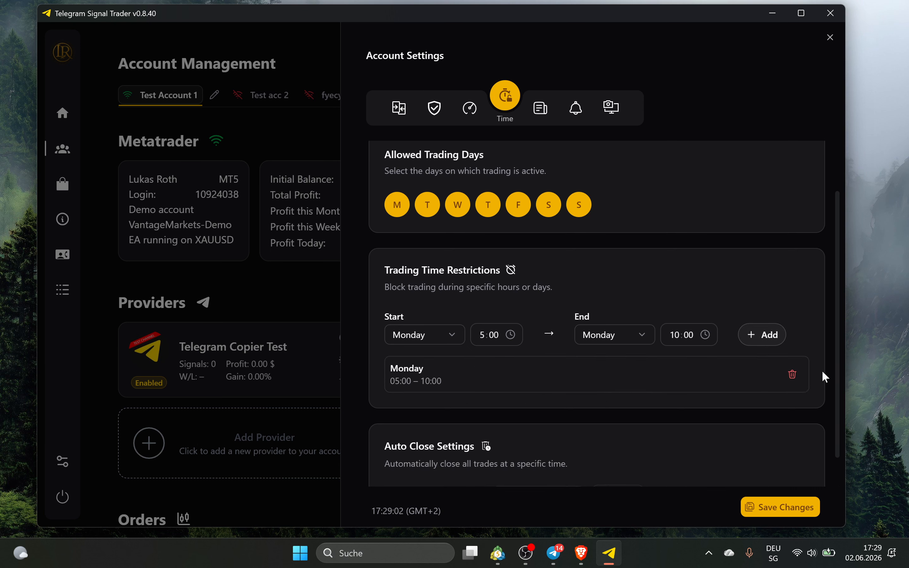
pyautogui.click(792, 374)
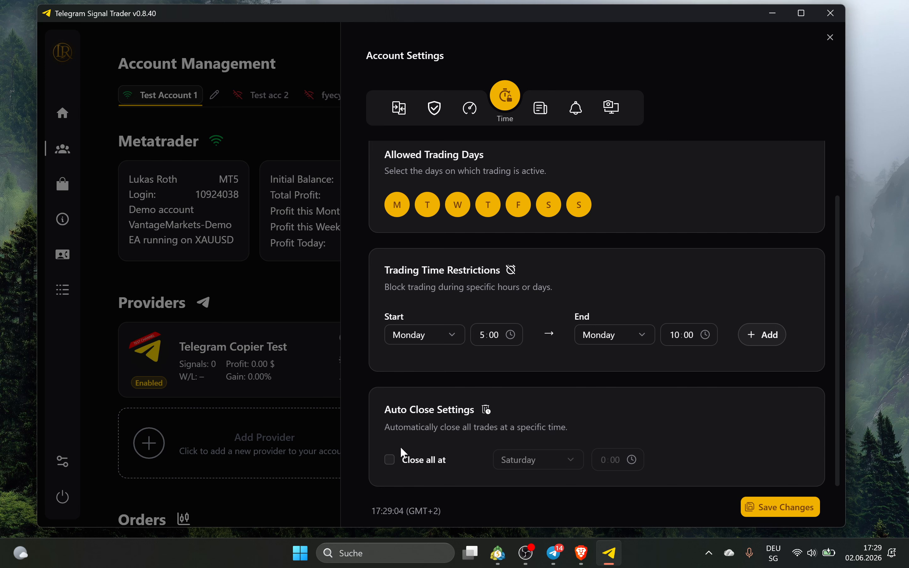
# Enable Close all at with Friday as the day, then switch it off
pyautogui.click(421, 461)
pyautogui.click(517, 456)
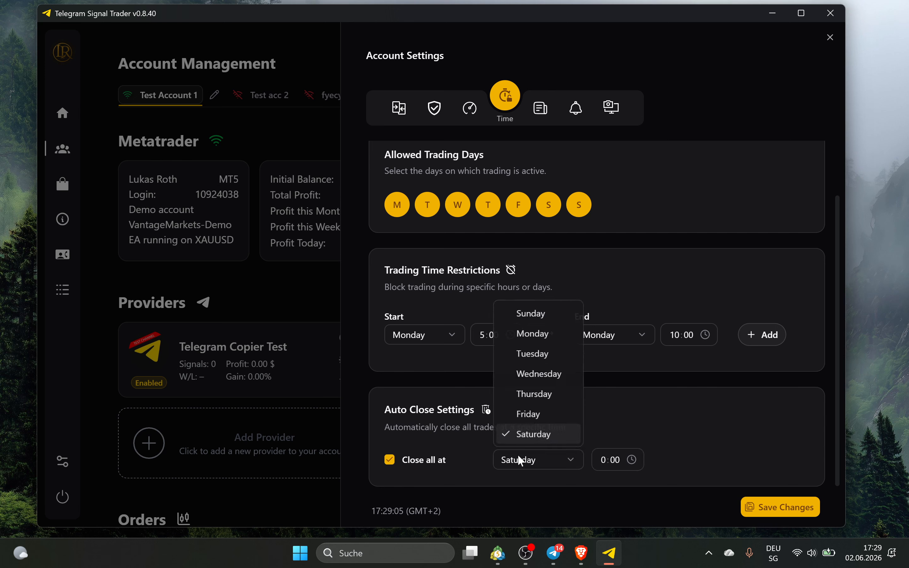
pyautogui.click(528, 416)
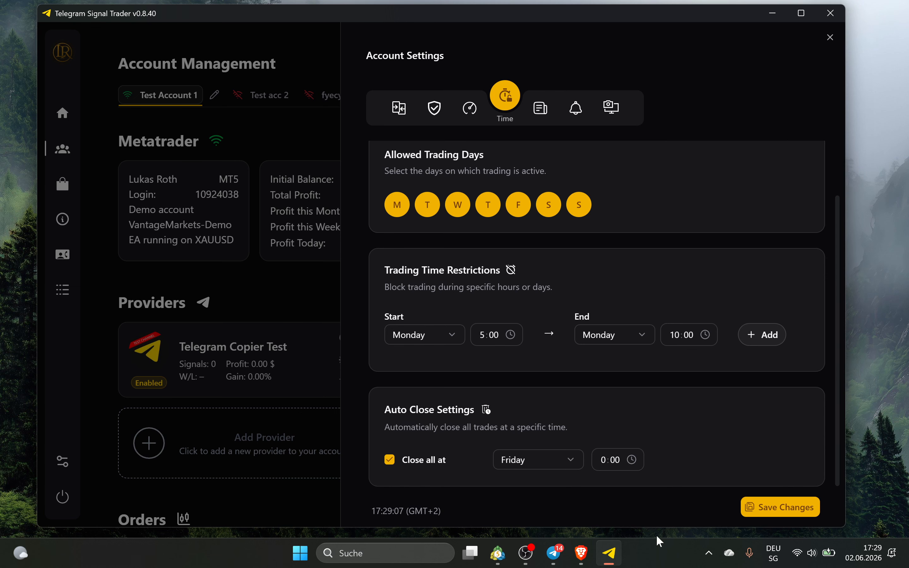
pyautogui.click(432, 462)
# Untick Exclude Signals for High Impact News on the News tab, then show Notifications
pyautogui.click(540, 109)
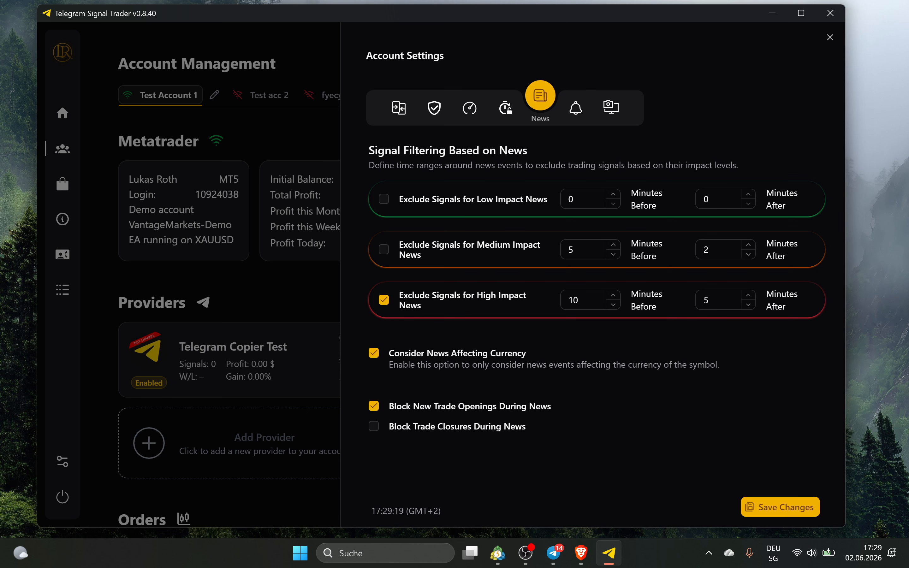
pyautogui.click(434, 296)
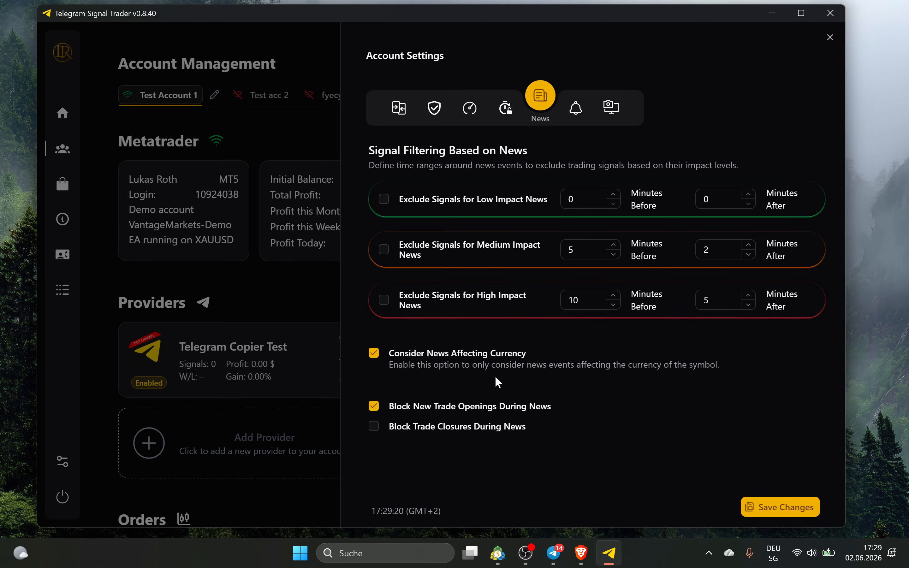
pyautogui.click(583, 112)
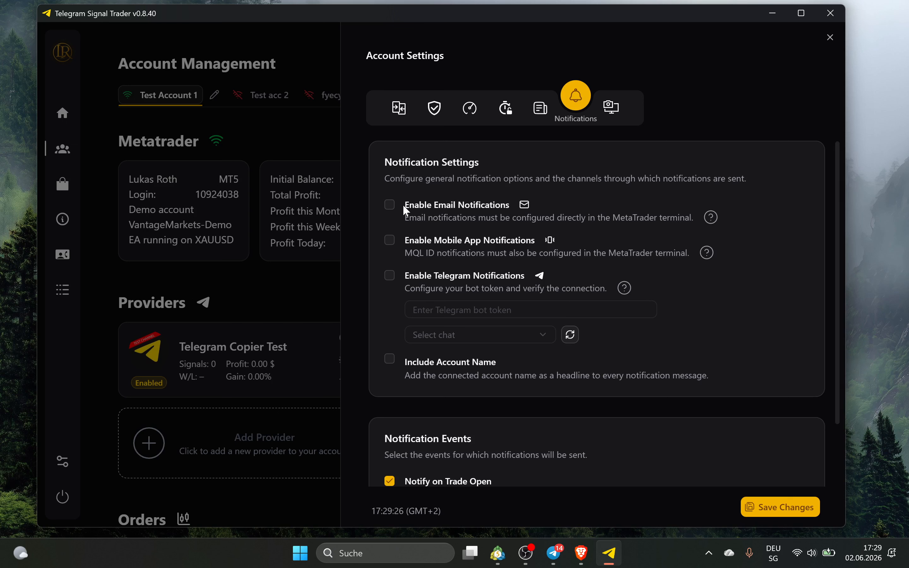
pyautogui.click(389, 204)
pyautogui.click(391, 274)
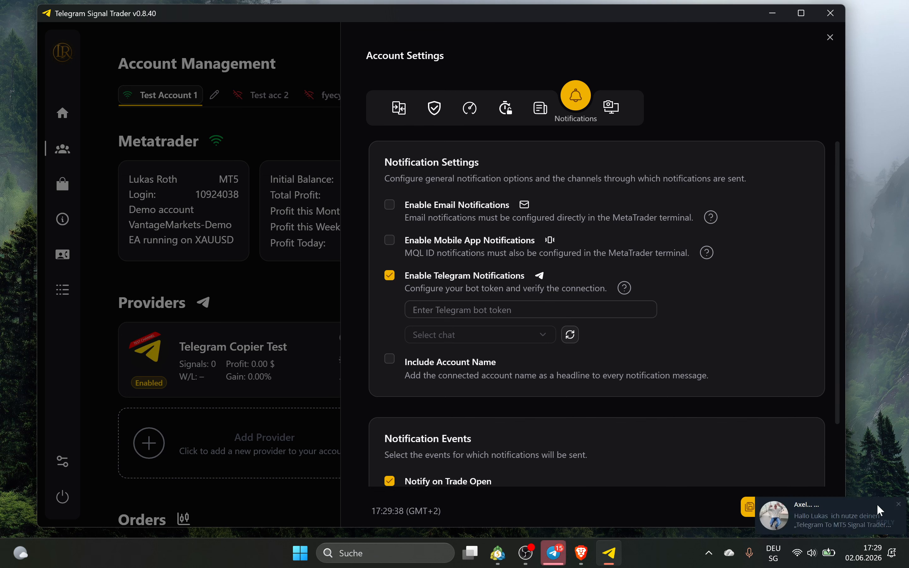
pyautogui.click(897, 507)
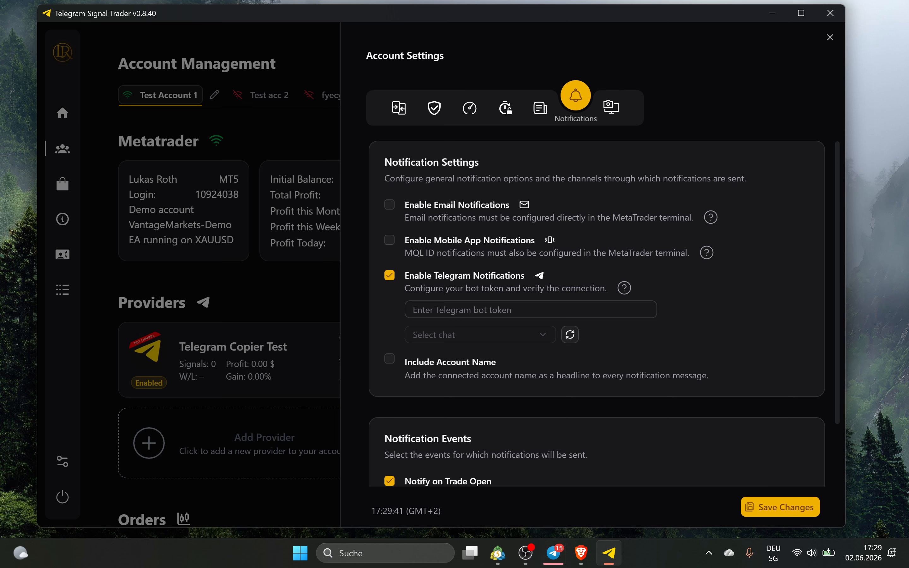
pyautogui.click(489, 309)
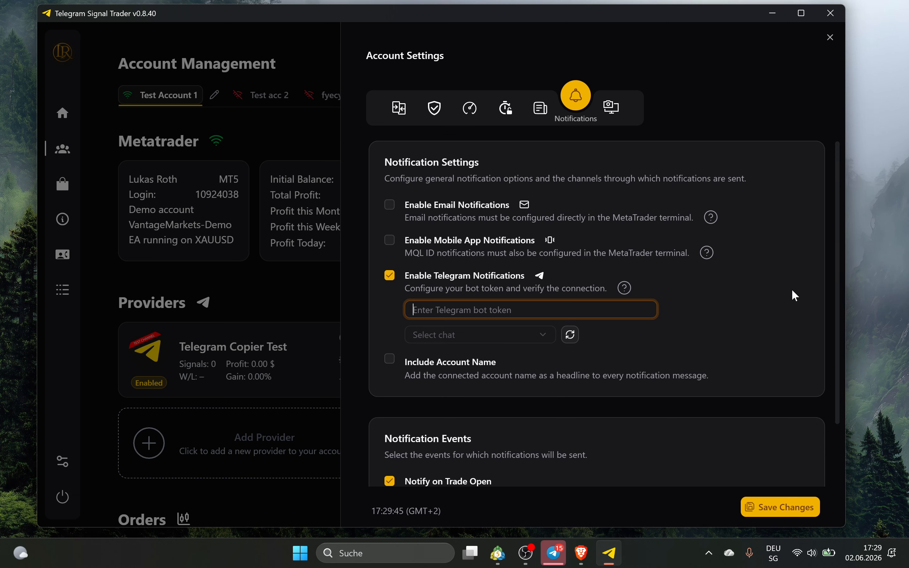
pyautogui.click(624, 287)
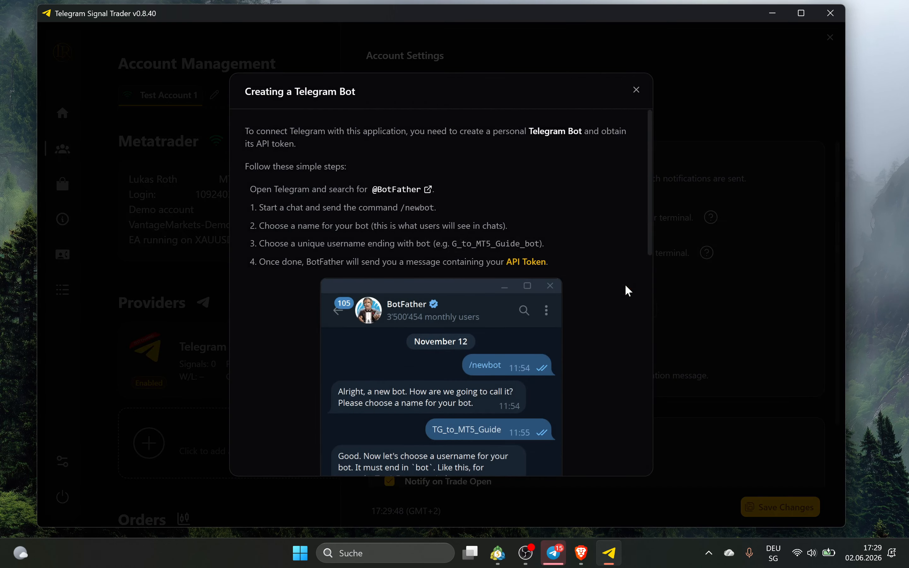
pyautogui.click(637, 90)
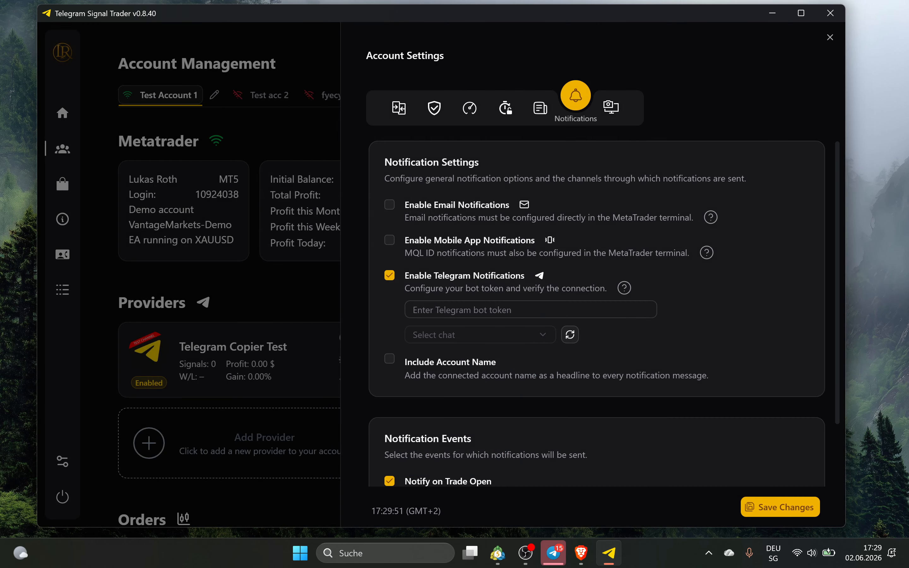
pyautogui.click(624, 288)
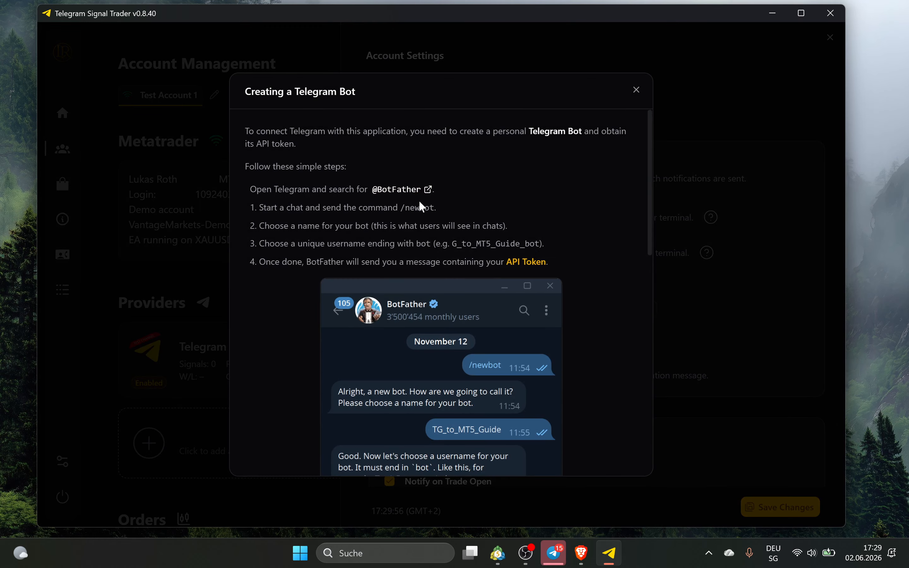
pyautogui.scroll(-10, 421, 207)
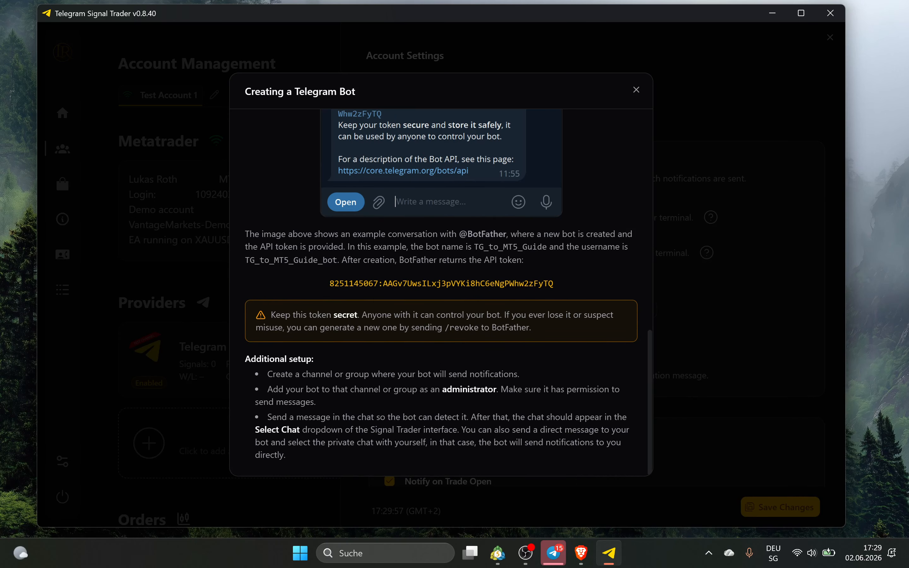
pyautogui.scroll(10, 438, 382)
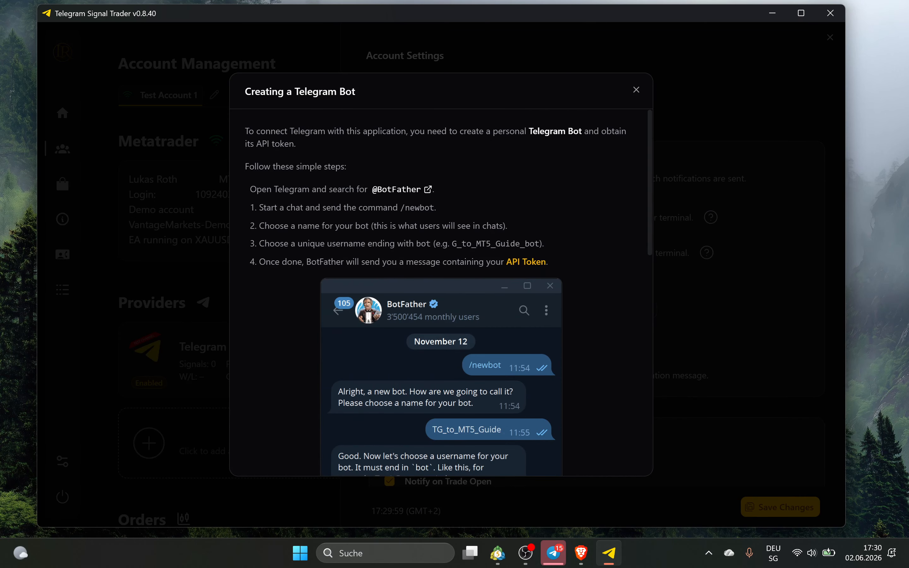
pyautogui.click(636, 90)
pyautogui.scroll(-2, 387, 329)
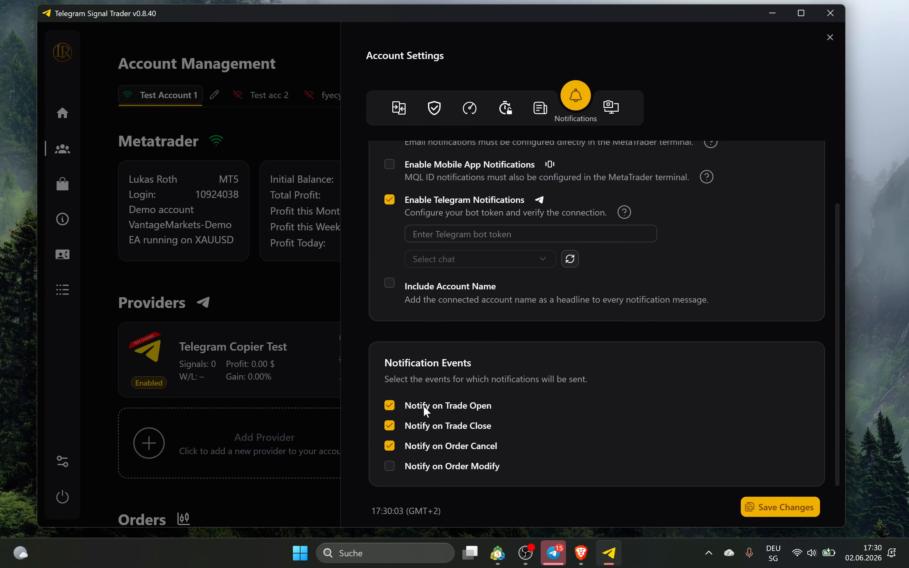
pyautogui.scroll(1, 809, 462)
pyautogui.scroll(1, 474, 275)
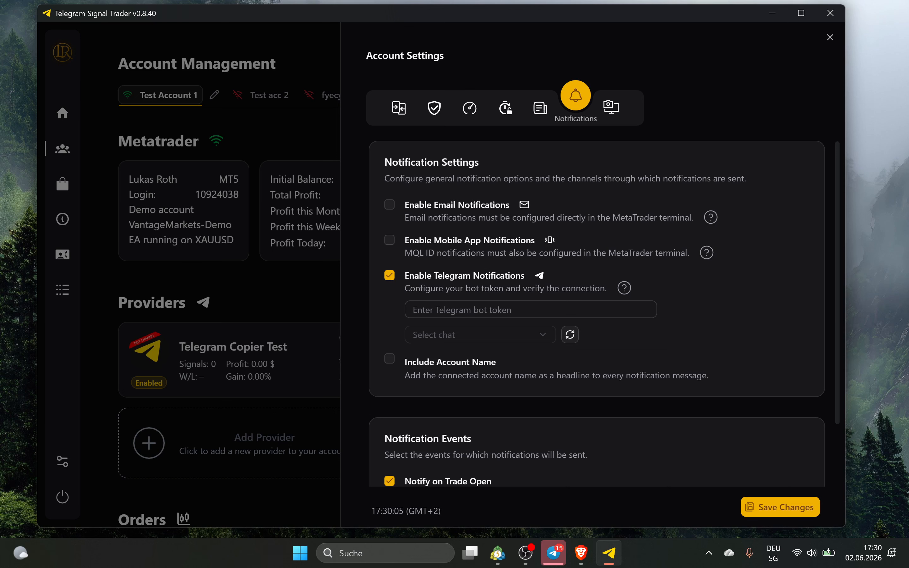
pyautogui.click(391, 275)
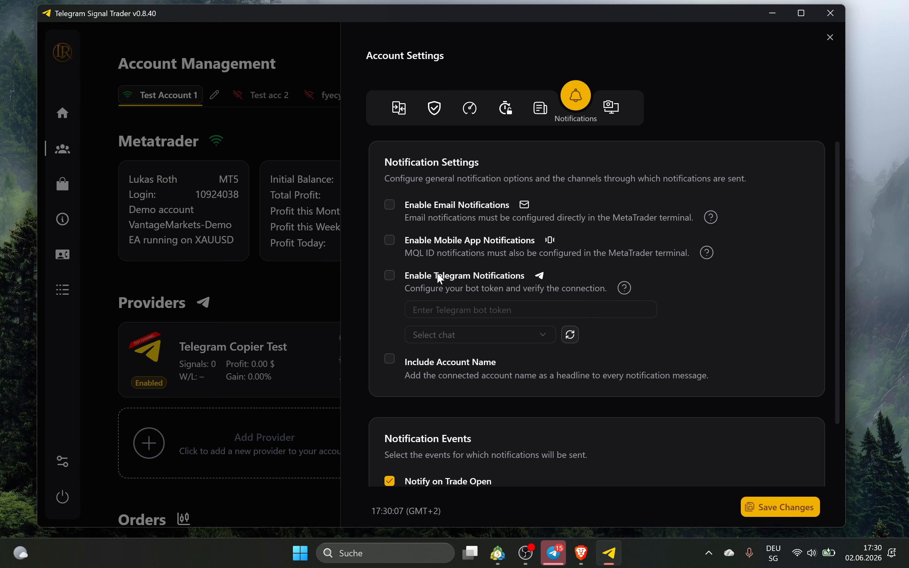
# Show the Screenshot settings and scroll through its trigger, dimension and folder options
pyautogui.click(611, 108)
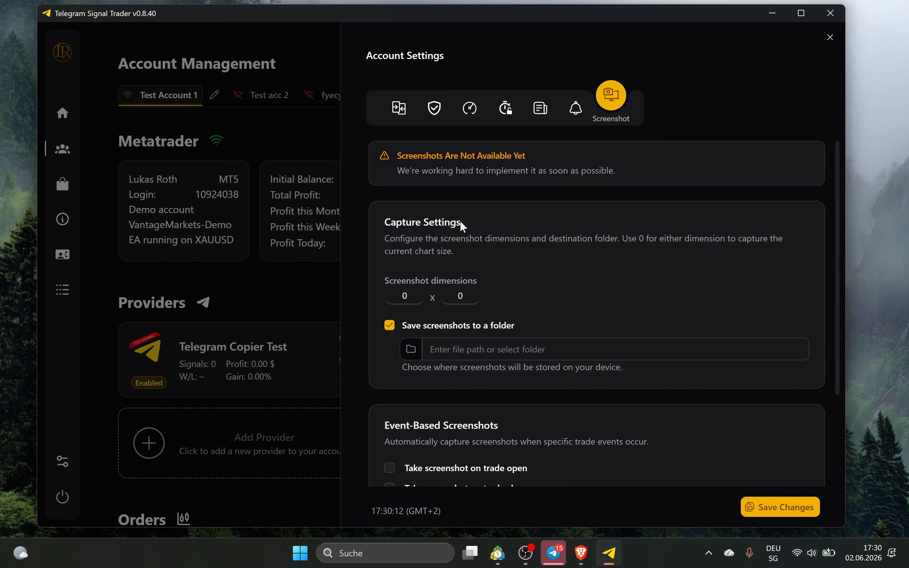
pyautogui.scroll(-3, 463, 233)
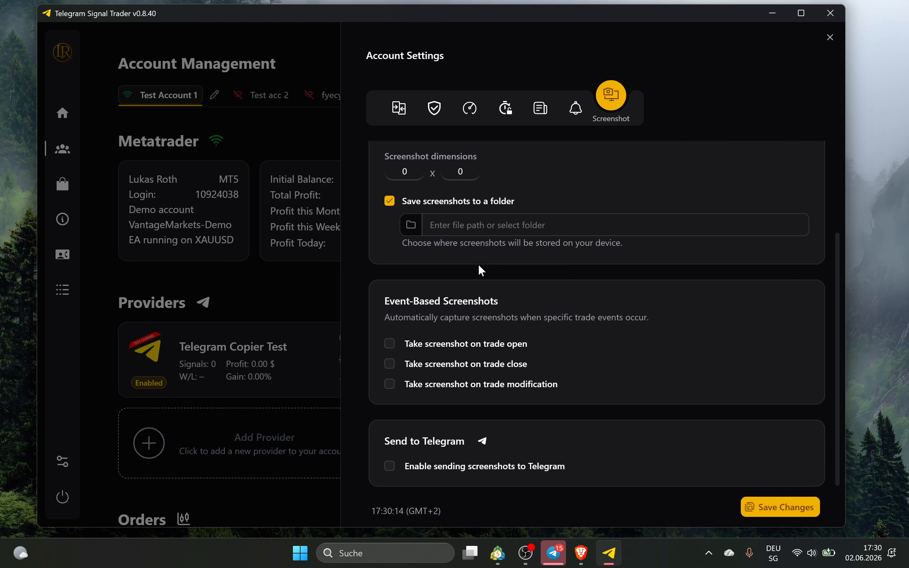
pyautogui.scroll(3, 575, 150)
pyautogui.scroll(-3, 528, 307)
pyautogui.scroll(2, 444, 330)
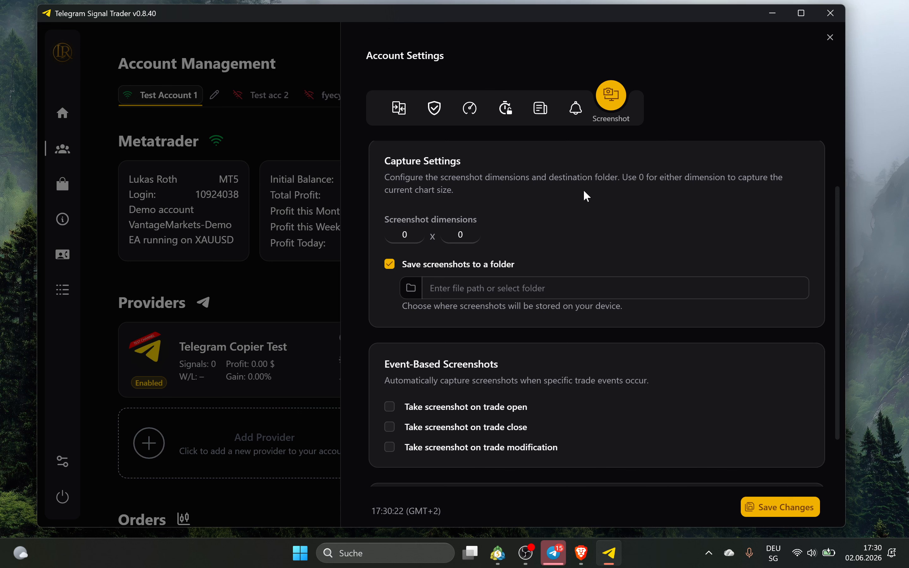
pyautogui.click(831, 36)
pyautogui.click(565, 304)
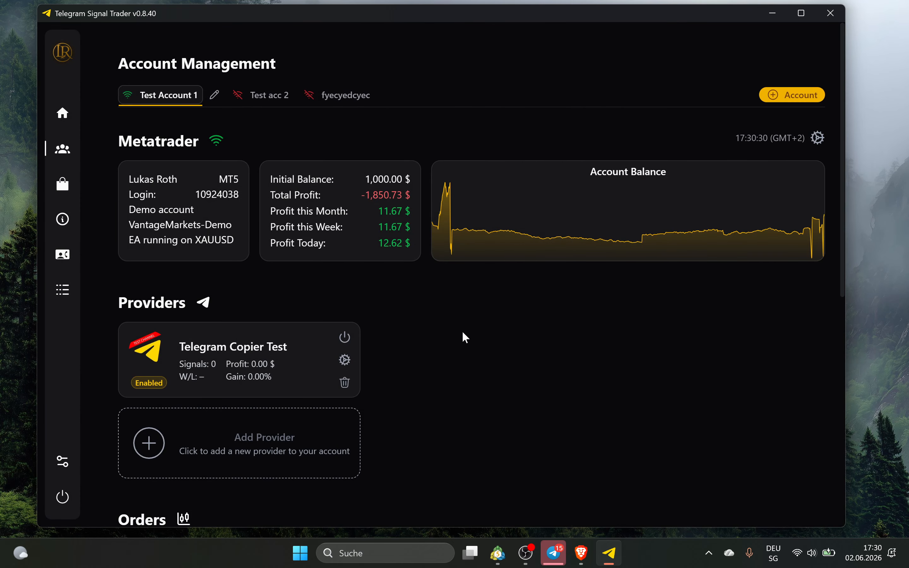
pyautogui.click(342, 363)
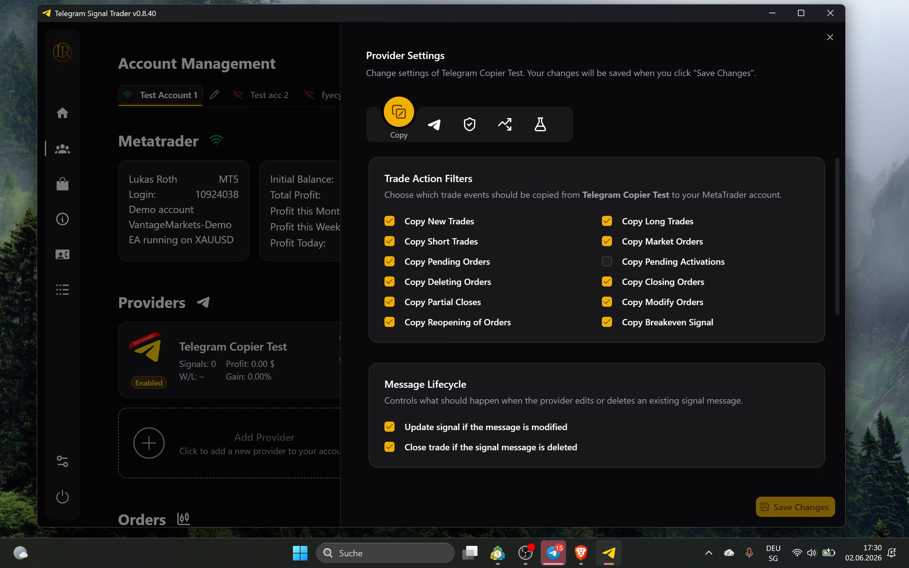
pyautogui.click(633, 221)
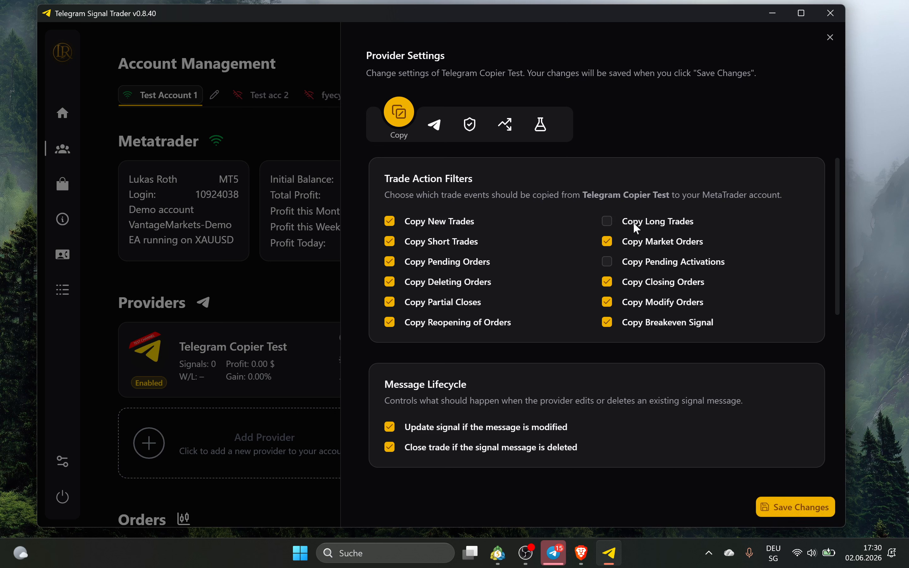
pyautogui.click(627, 221)
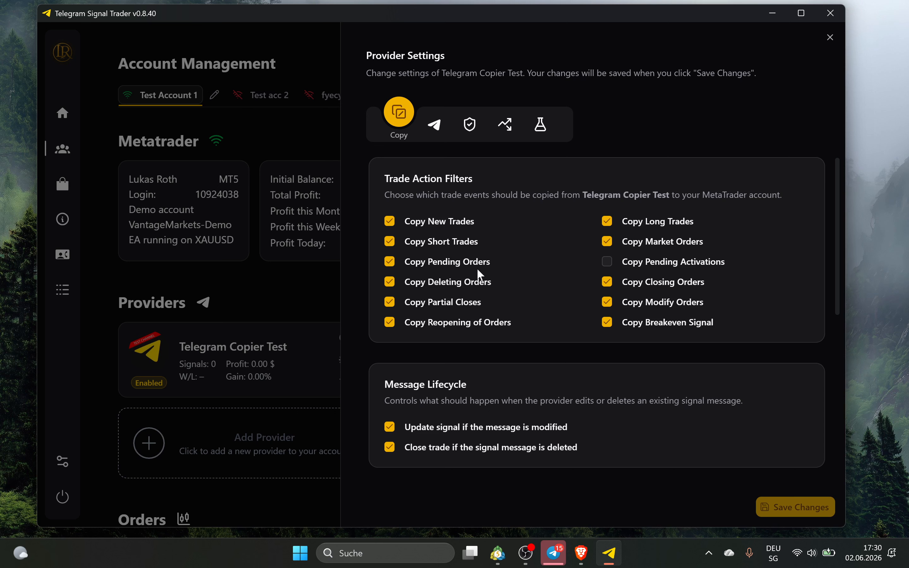
pyautogui.click(457, 284)
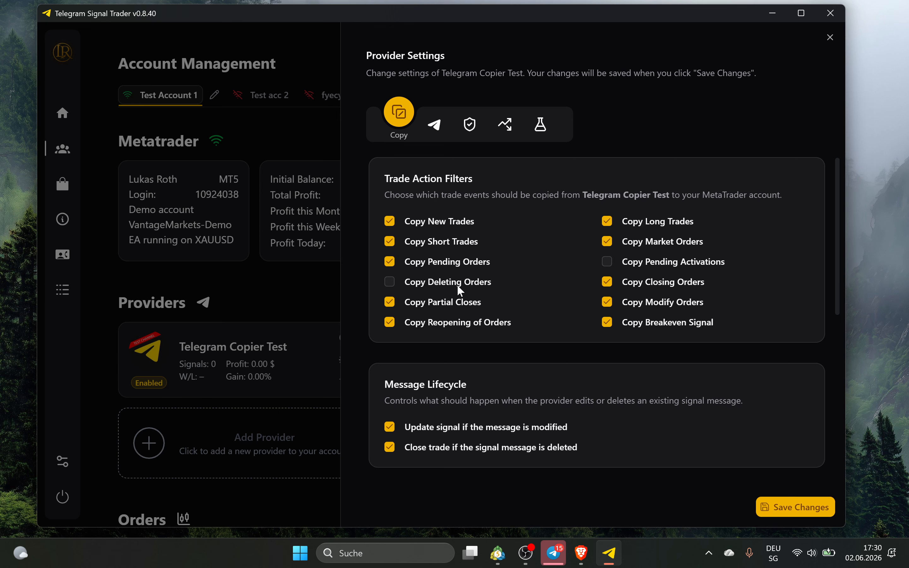
pyautogui.click(666, 278)
pyautogui.click(480, 282)
pyautogui.click(668, 284)
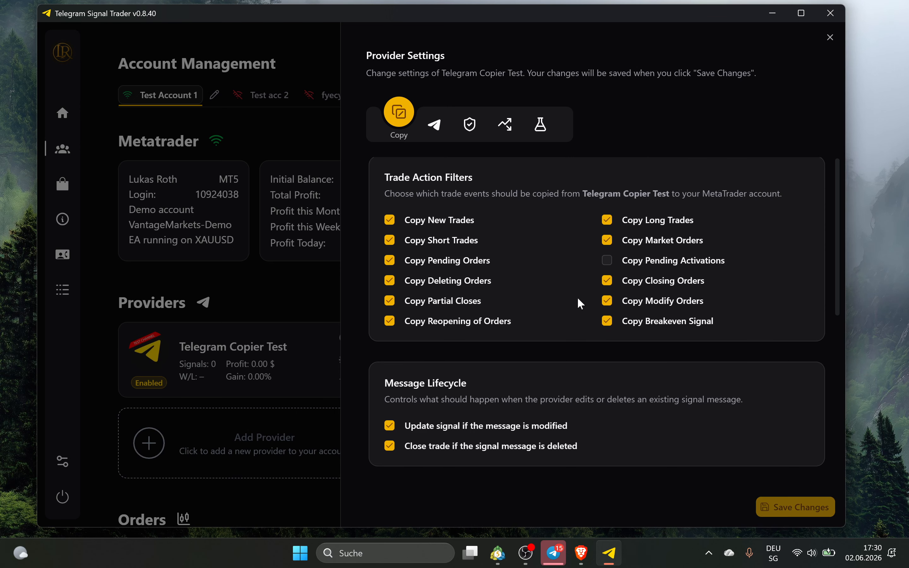
pyautogui.scroll(-3, 545, 289)
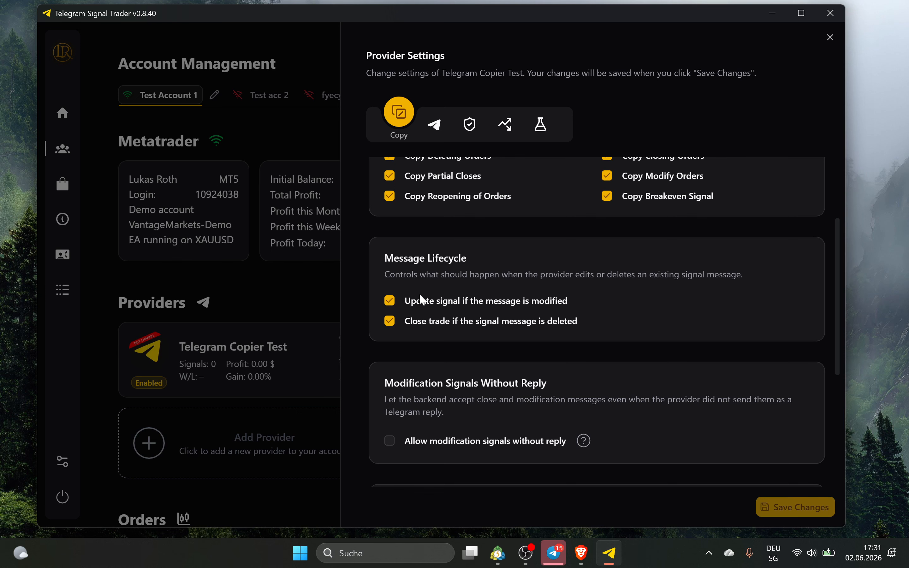
pyautogui.scroll(2, 421, 297)
pyautogui.scroll(-4, 539, 361)
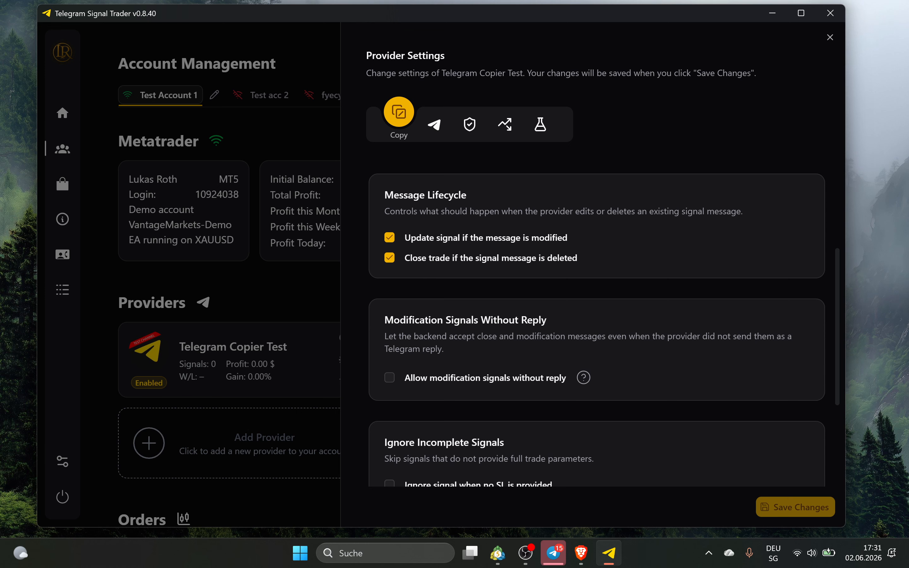
pyautogui.scroll(-2, 377, 293)
pyautogui.scroll(-2, 442, 350)
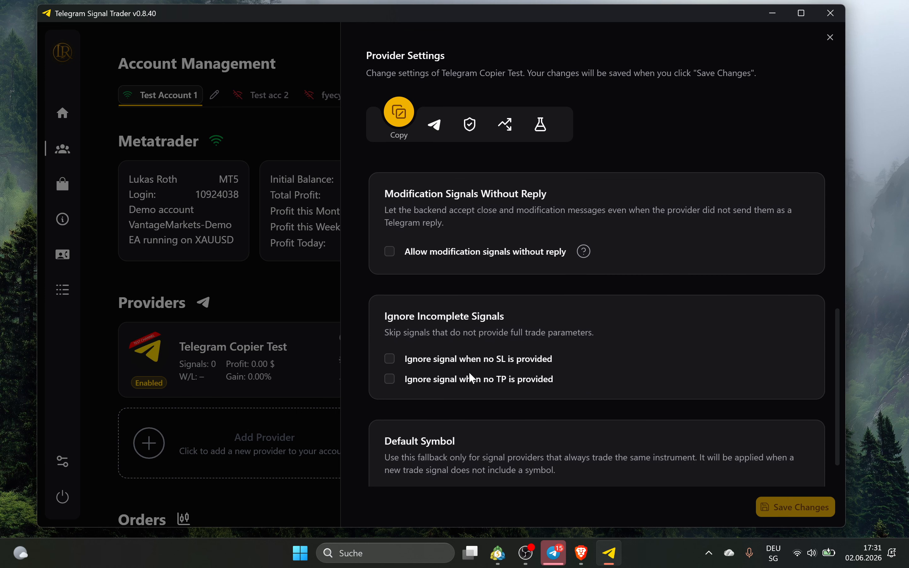
pyautogui.scroll(2, 488, 322)
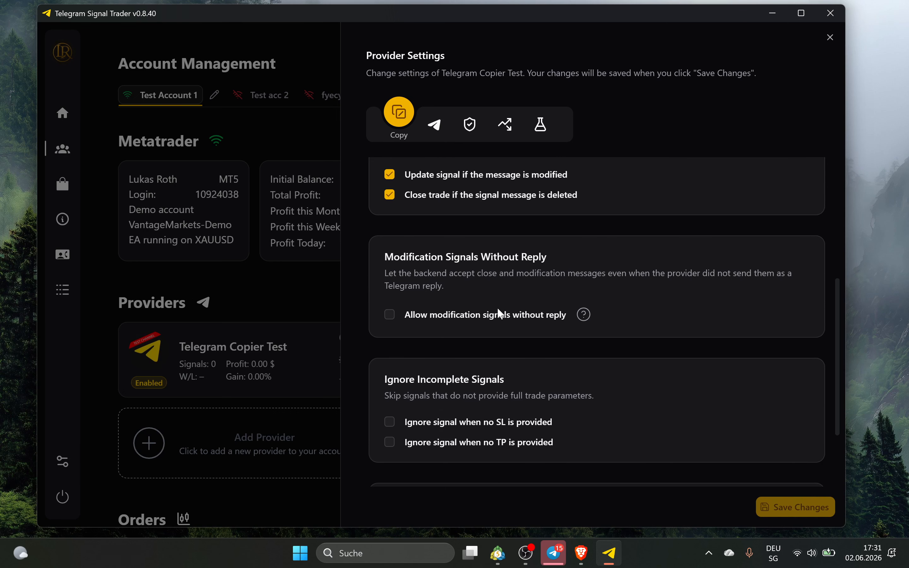
# Draft a 'set be' reply to the Gold buy signal in the Telegram Copier Test channel
pyautogui.click(553, 553)
pyautogui.click(41, 44)
pyautogui.click(108, 249)
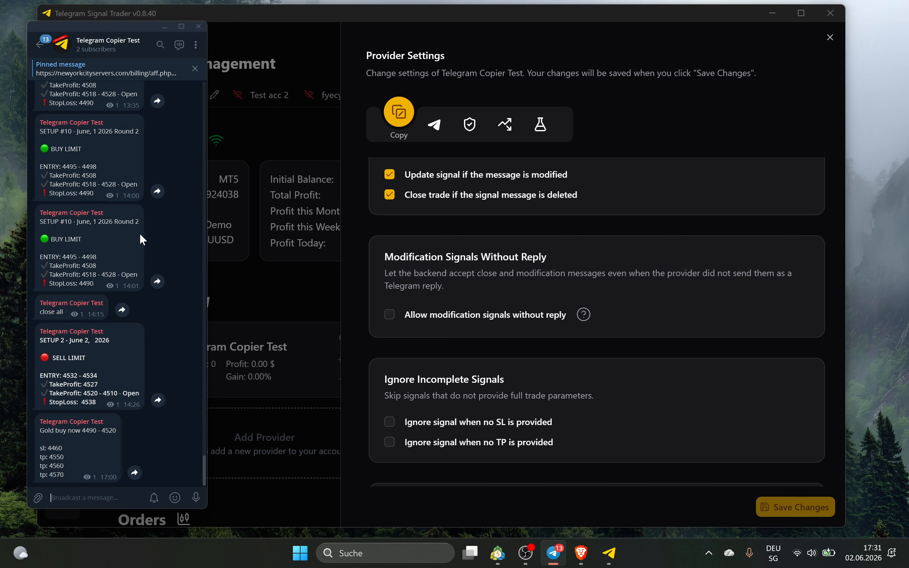
pyautogui.rightClick(74, 449)
pyautogui.click(101, 324)
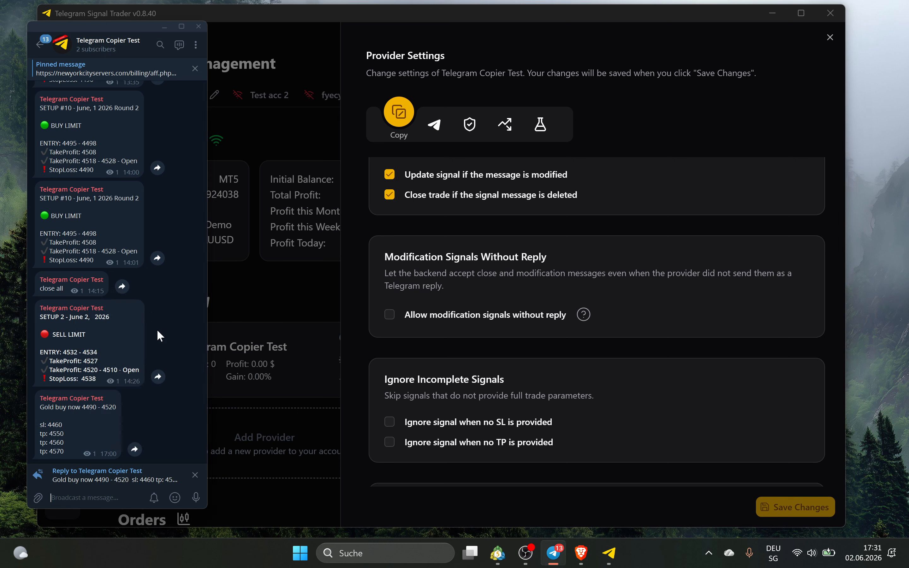
pyautogui.write('set be')
pyautogui.click(195, 476)
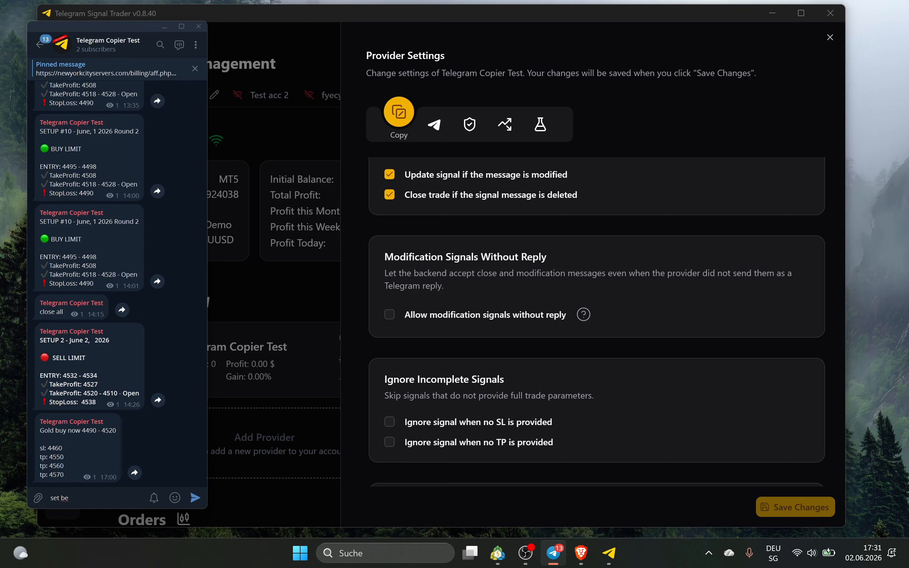
# Disable the Telegram Copier Test provider, send the 'set be' draft, and leave modification-without-reply off
pyautogui.click(297, 272)
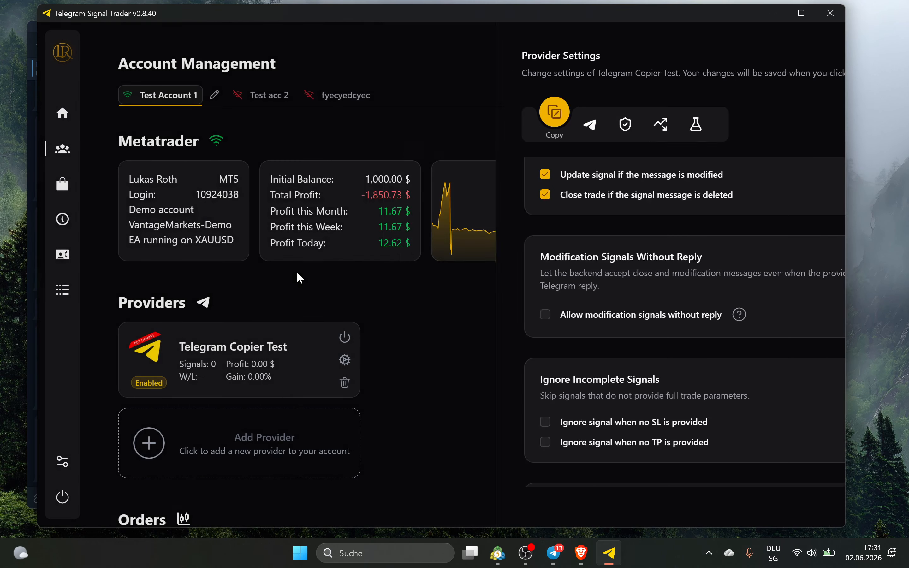
pyautogui.click(345, 337)
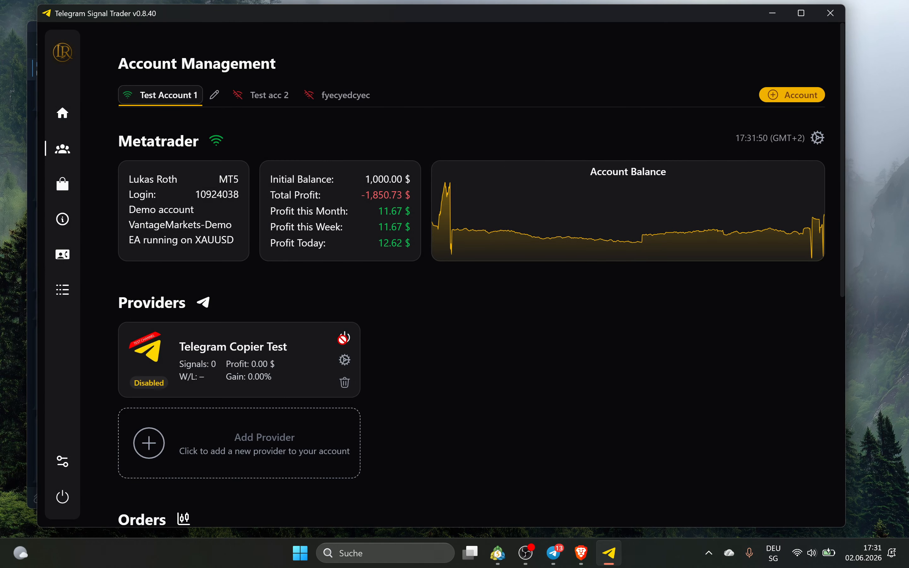
pyautogui.click(345, 360)
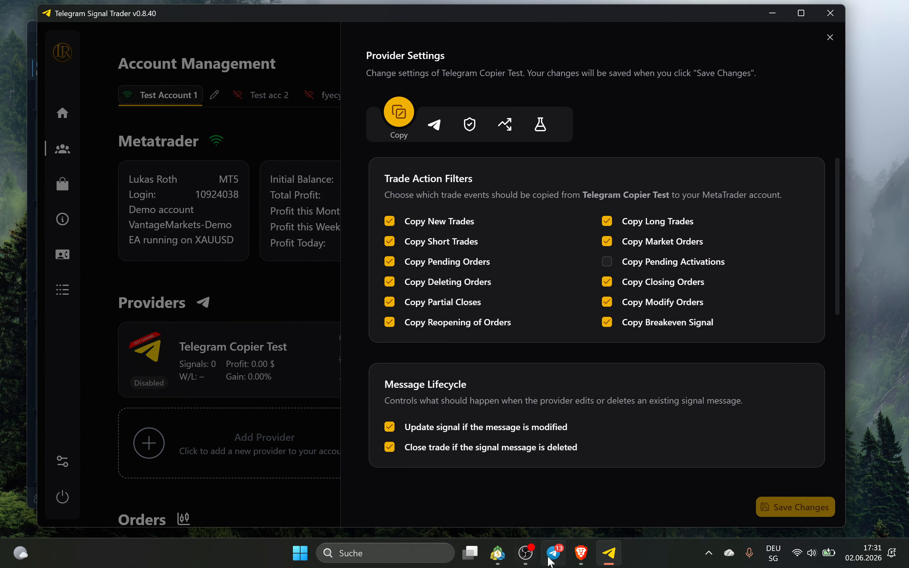
pyautogui.click(563, 557)
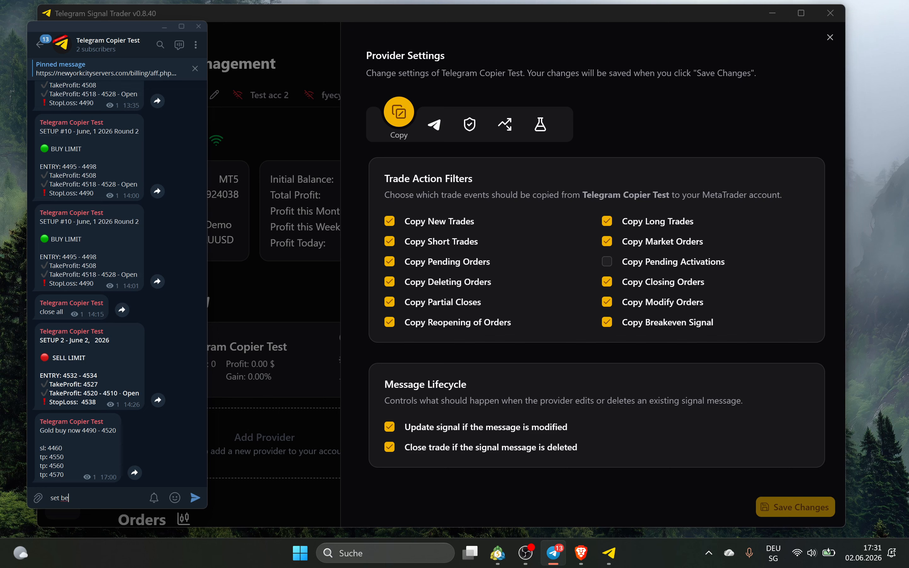
pyautogui.press('Return')
pyautogui.scroll(-10, 462, 268)
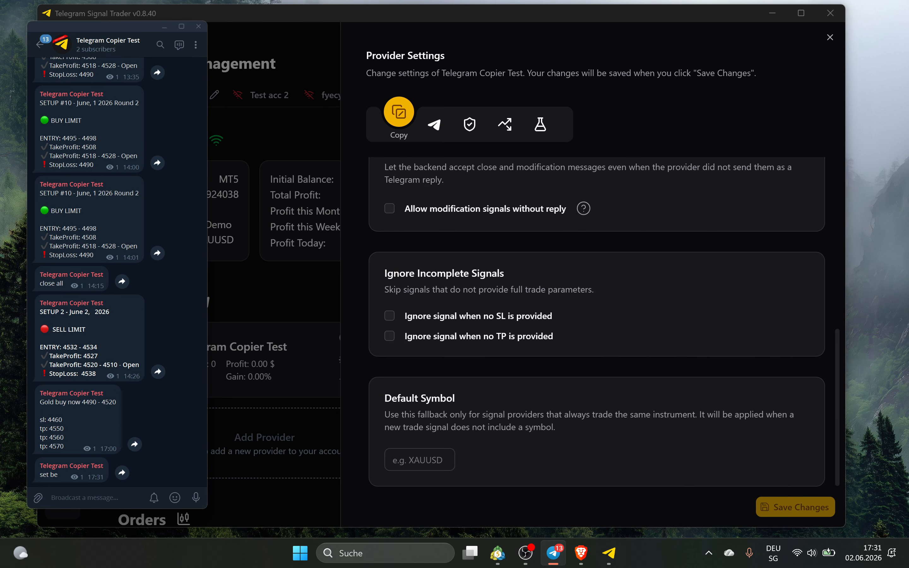
pyautogui.click(437, 206)
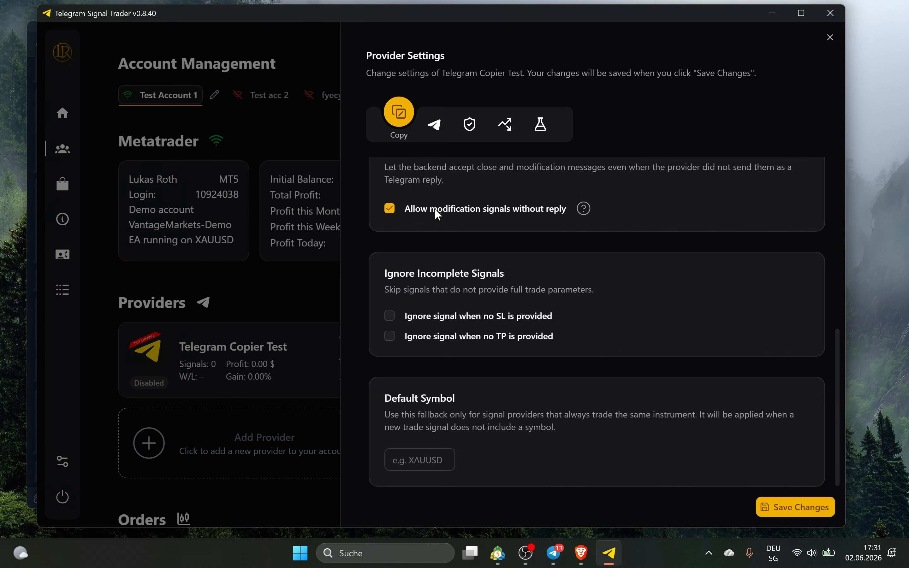
pyautogui.click(563, 212)
# Post a 'set be' reply to the Gold buy signal, then enable Ignore signal when no SL
pyautogui.click(554, 553)
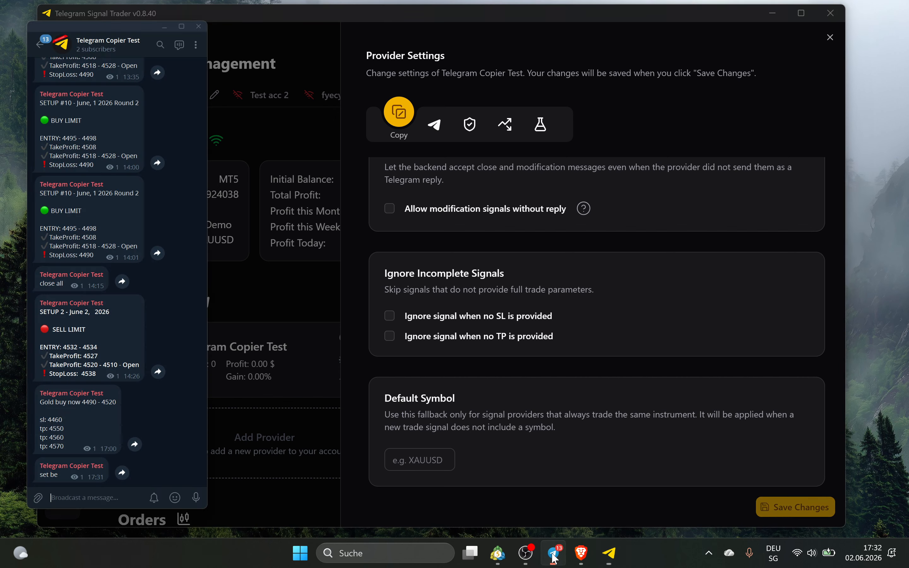
pyautogui.rightClick(96, 282)
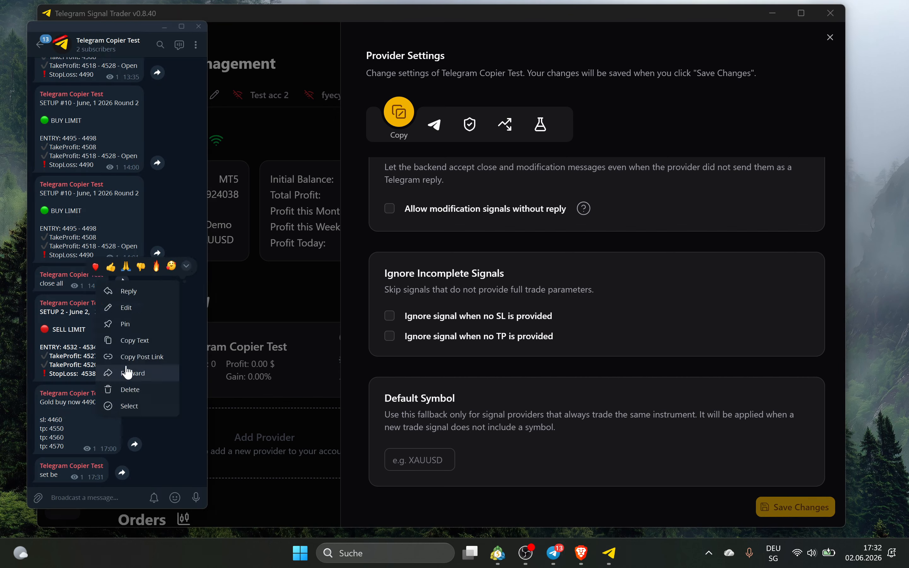
pyautogui.click(146, 299)
pyautogui.write('set')
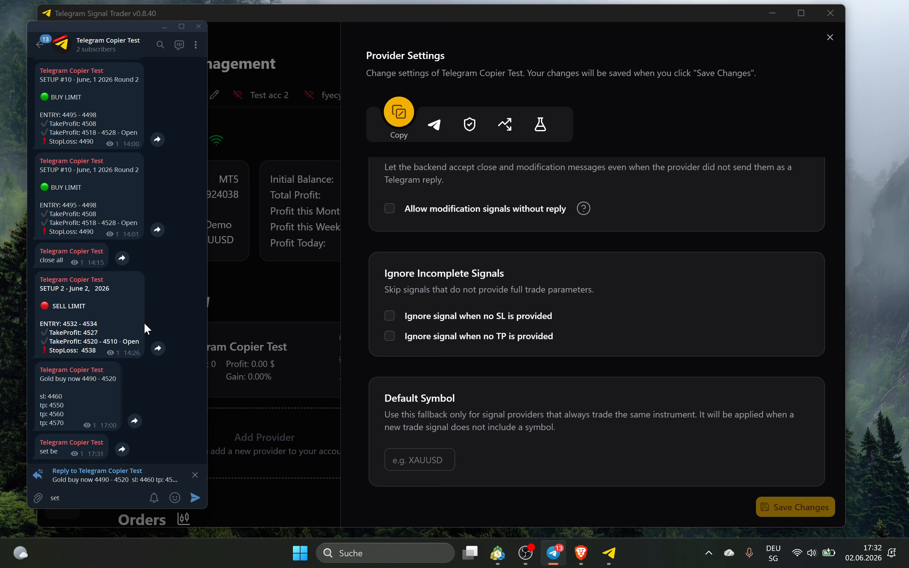
pyautogui.write(' be')
pyautogui.press('Return')
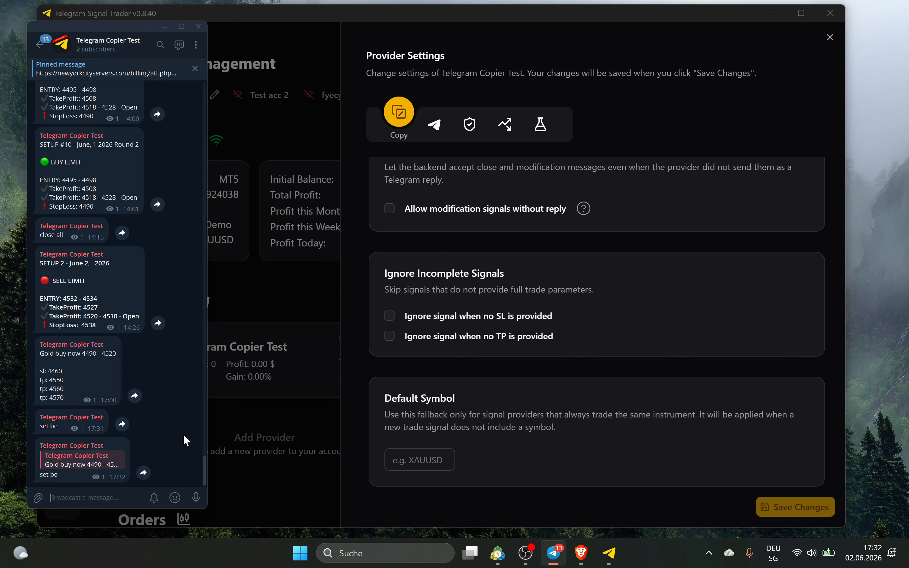
pyautogui.click(617, 284)
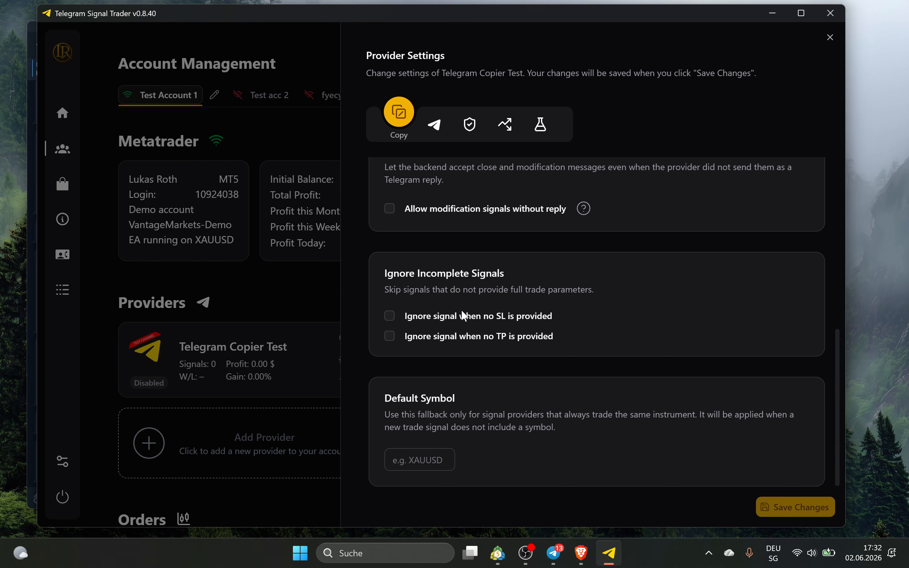
pyautogui.click(441, 316)
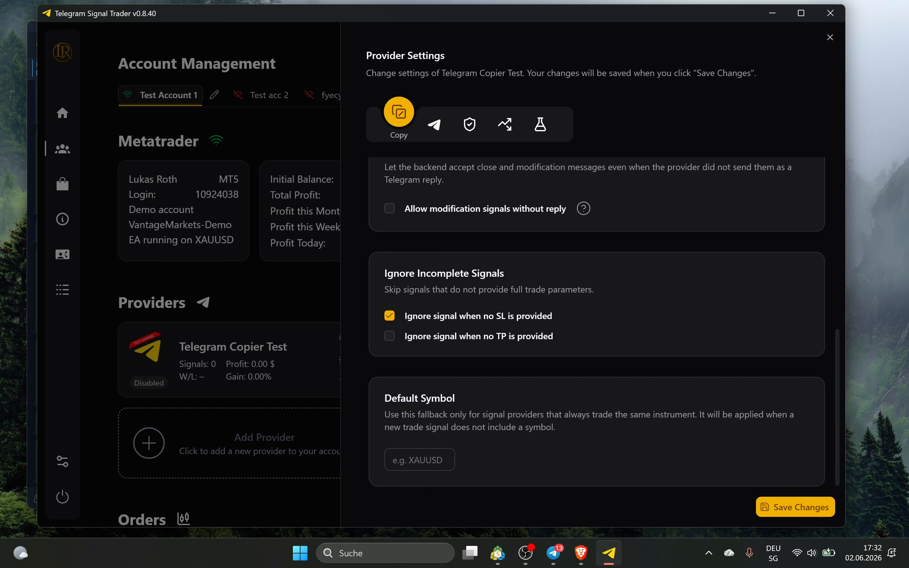
# Select the text of the SETUP 2 signal in the Telegram channel
pyautogui.click(554, 553)
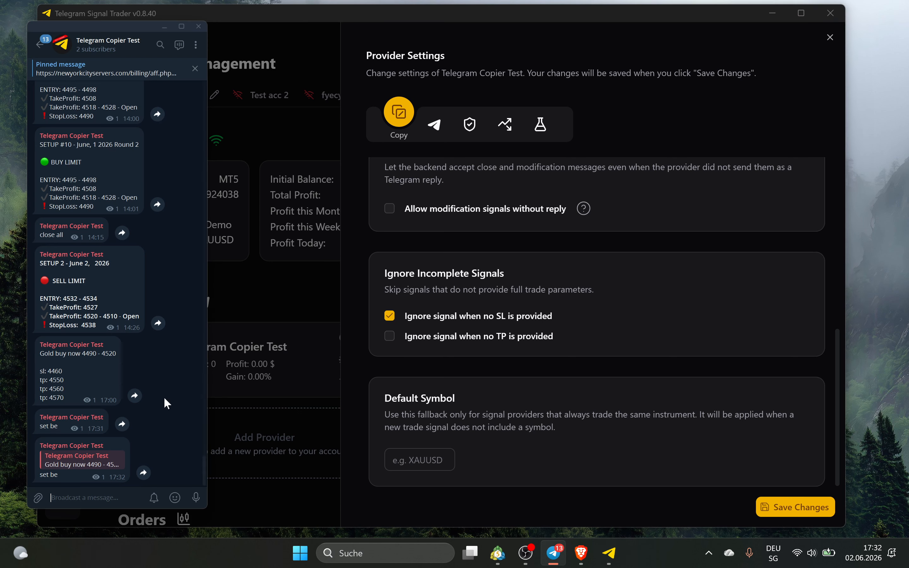
pyautogui.moveTo(41, 263); pyautogui.dragTo(102, 317)
pyautogui.click(87, 289)
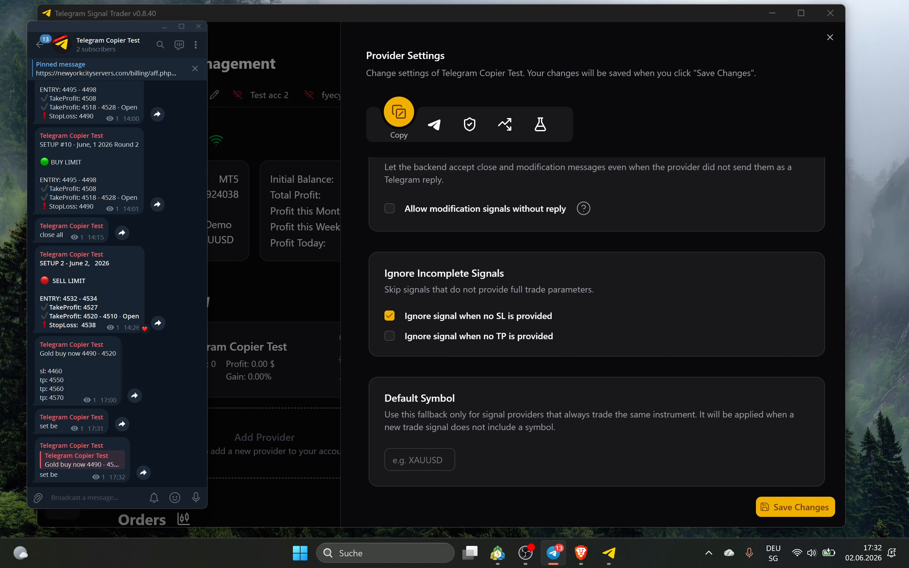
pyautogui.moveTo(46, 263); pyautogui.dragTo(97, 316)
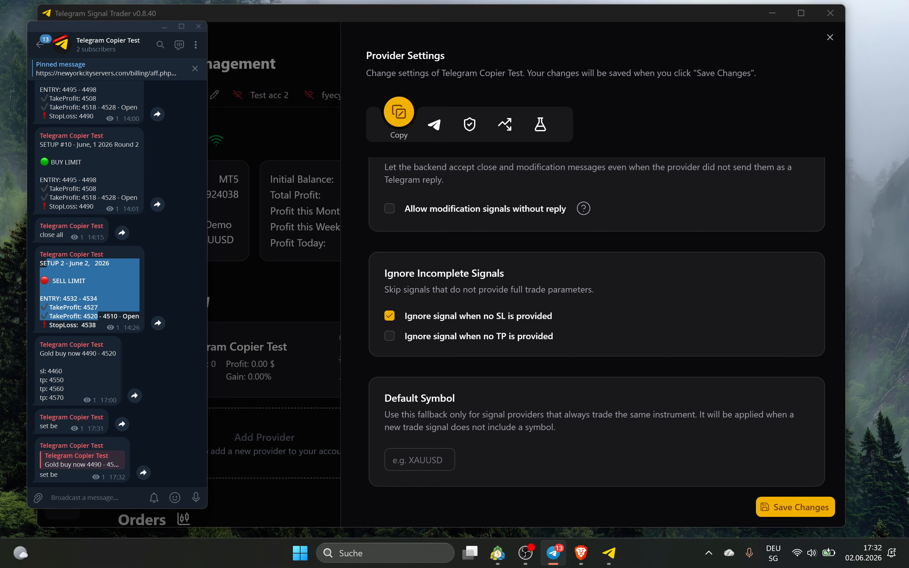
# Save XAUUSD as the provider's Default Symbol and switch to the Signal Processing settings
pyautogui.click(417, 460)
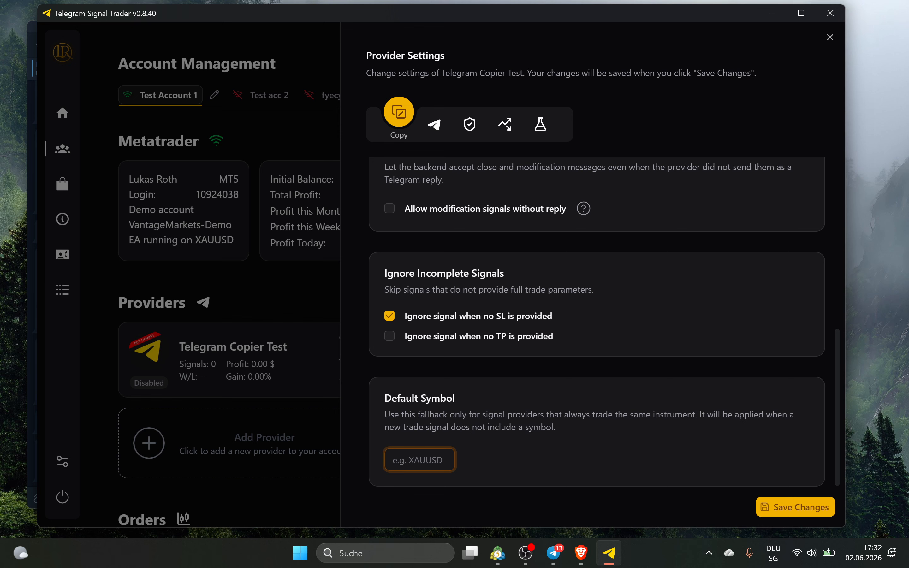
pyautogui.write('XAUUSD')
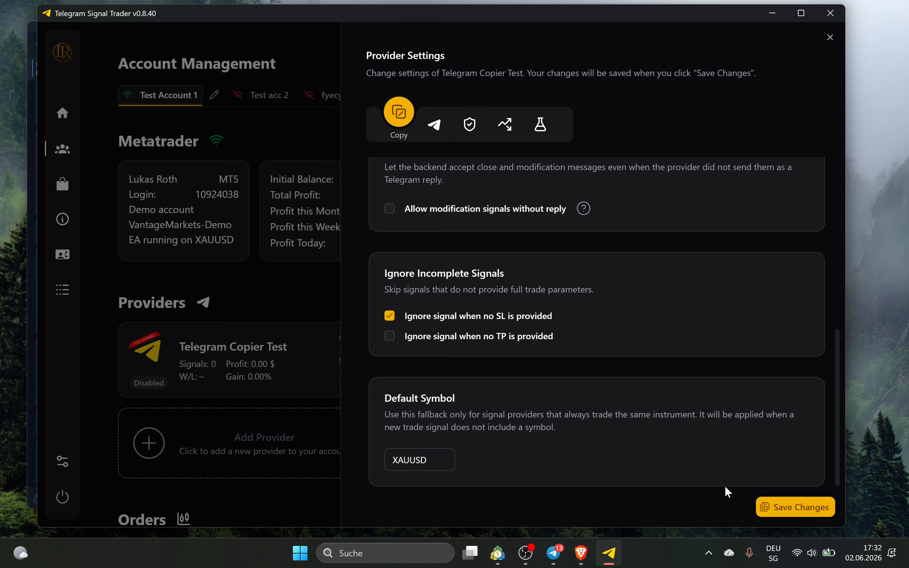
pyautogui.click(795, 507)
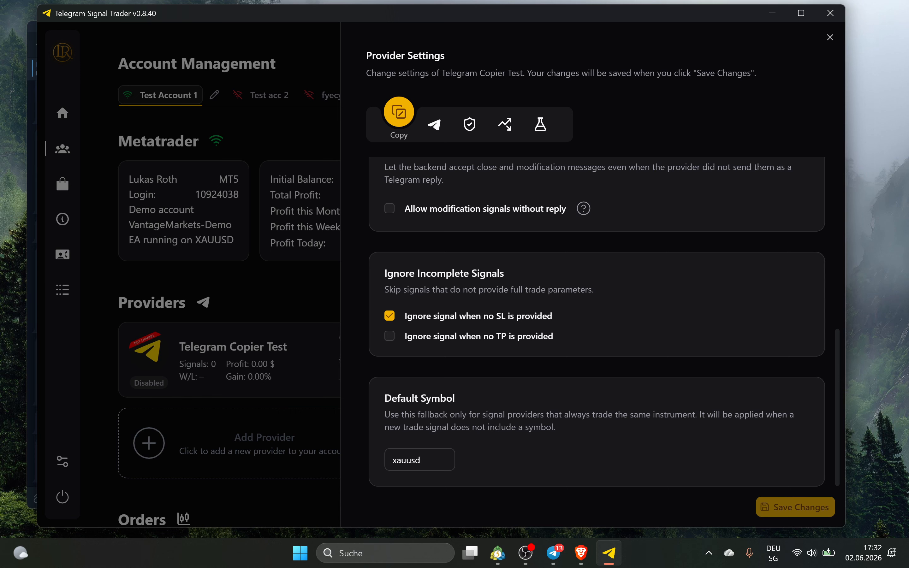
pyautogui.click(435, 124)
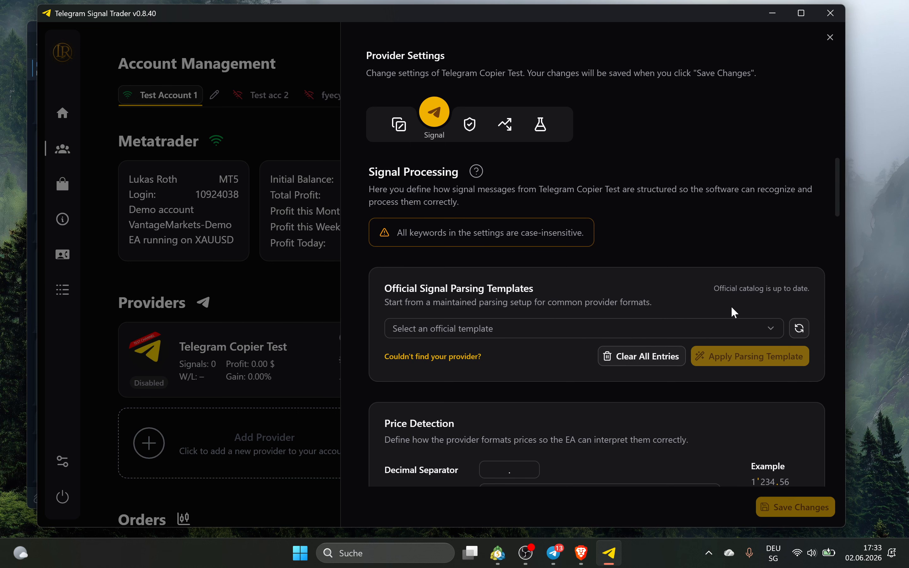
# Choose the INVESTMENT VIP 3.0 official parsing template, review its example signal, and apply it
pyautogui.scroll(-2, 694, 316)
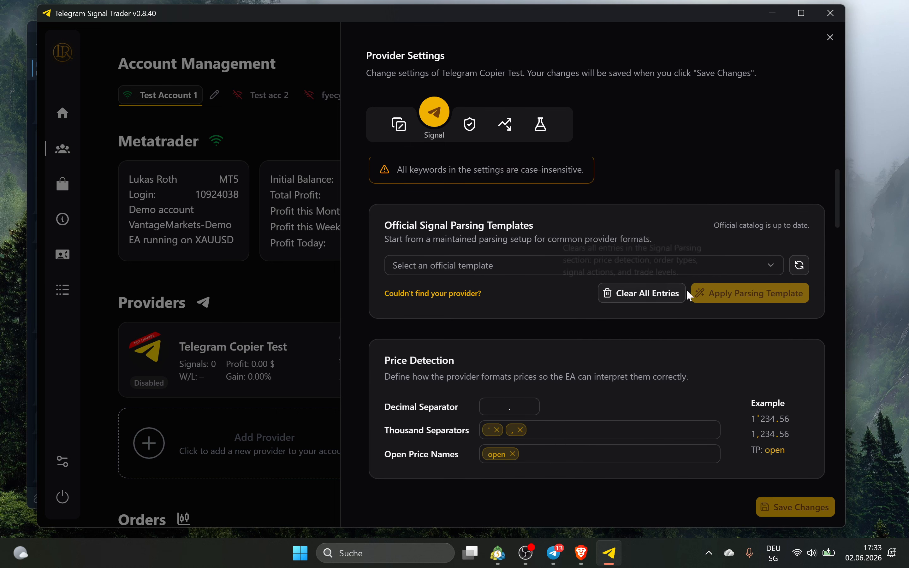
pyautogui.click(735, 259)
pyautogui.scroll(-1, 472, 384)
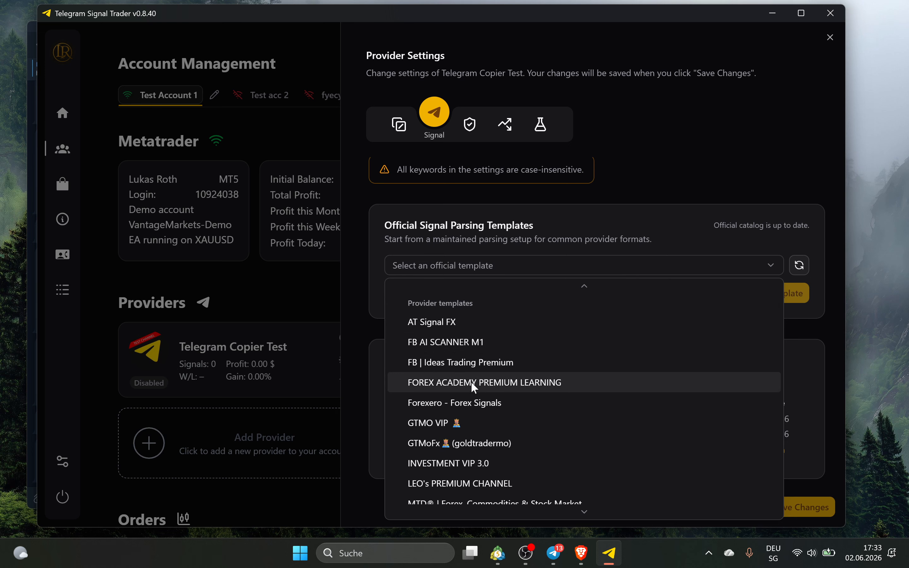
pyautogui.scroll(-1, 472, 383)
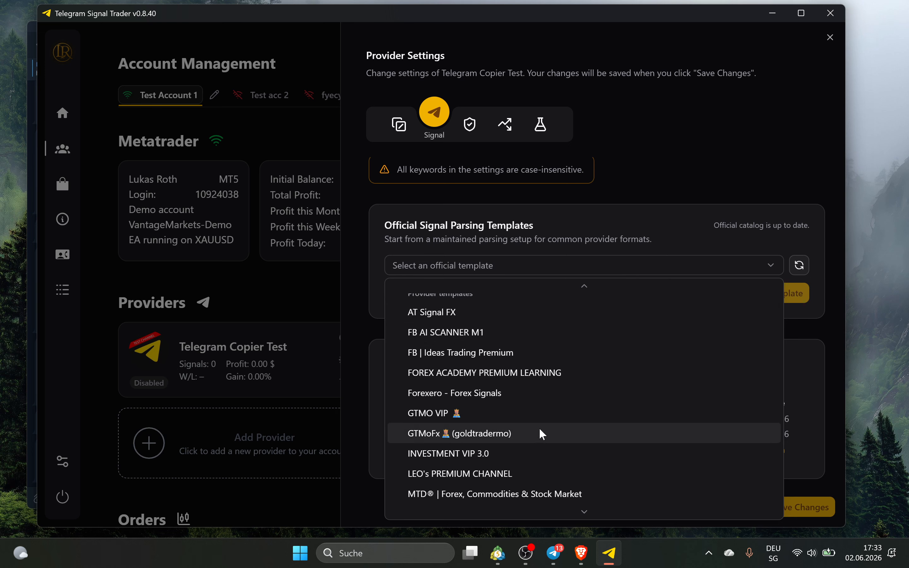
pyautogui.click(500, 454)
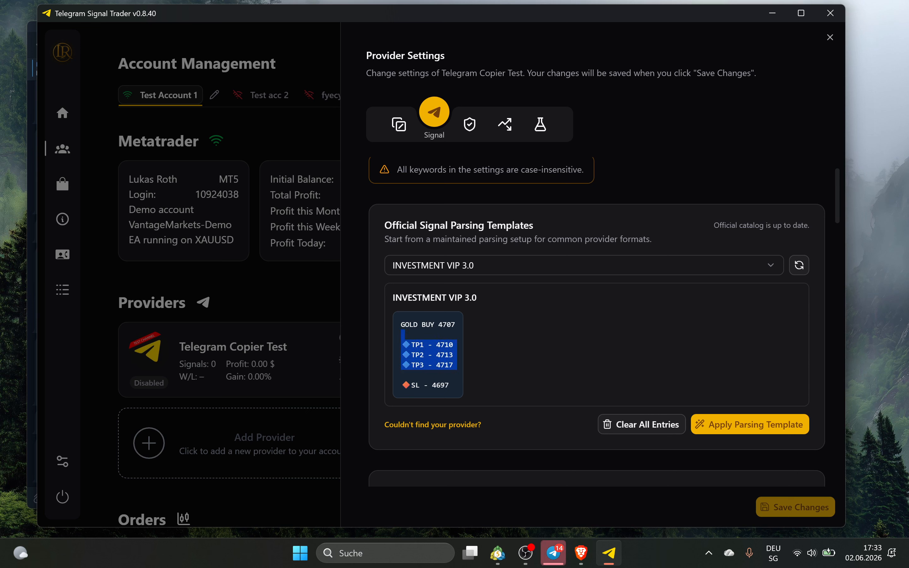
pyautogui.moveTo(401, 324); pyautogui.dragTo(451, 385)
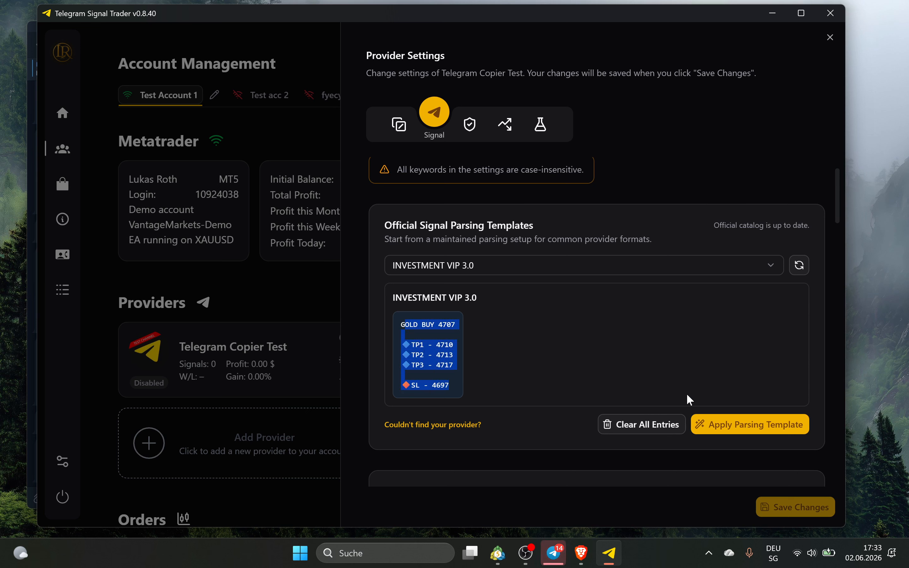
pyautogui.click(746, 426)
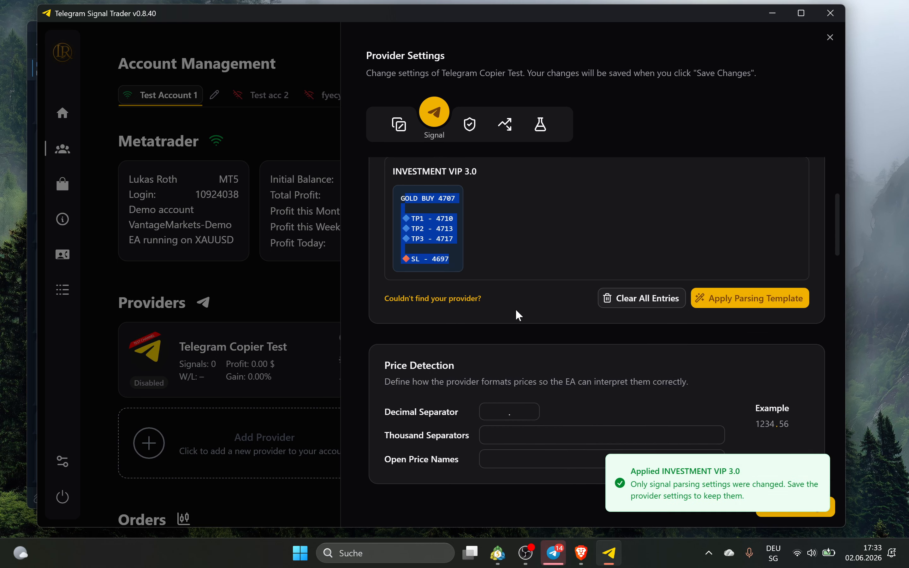
pyautogui.scroll(-10, 516, 309)
pyautogui.scroll(12, 496, 251)
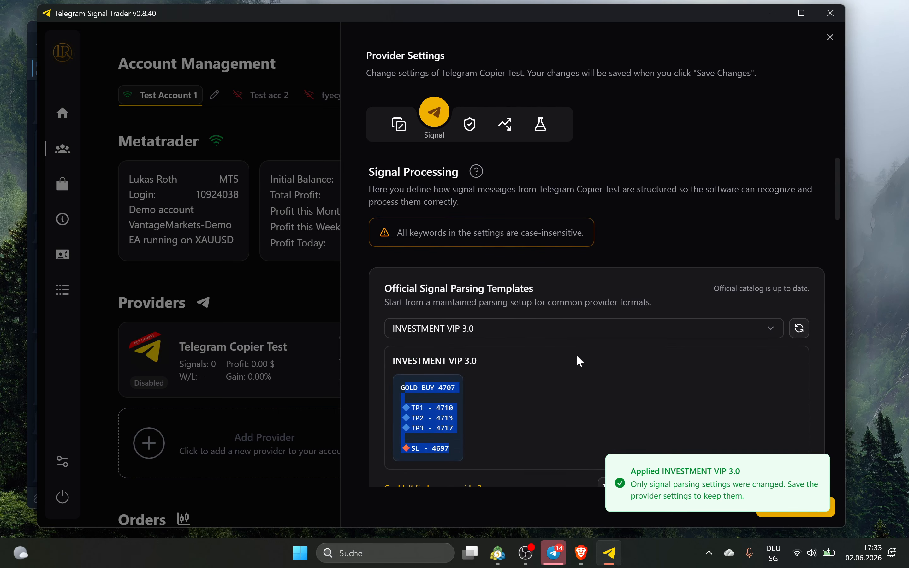
pyautogui.scroll(-3, 714, 345)
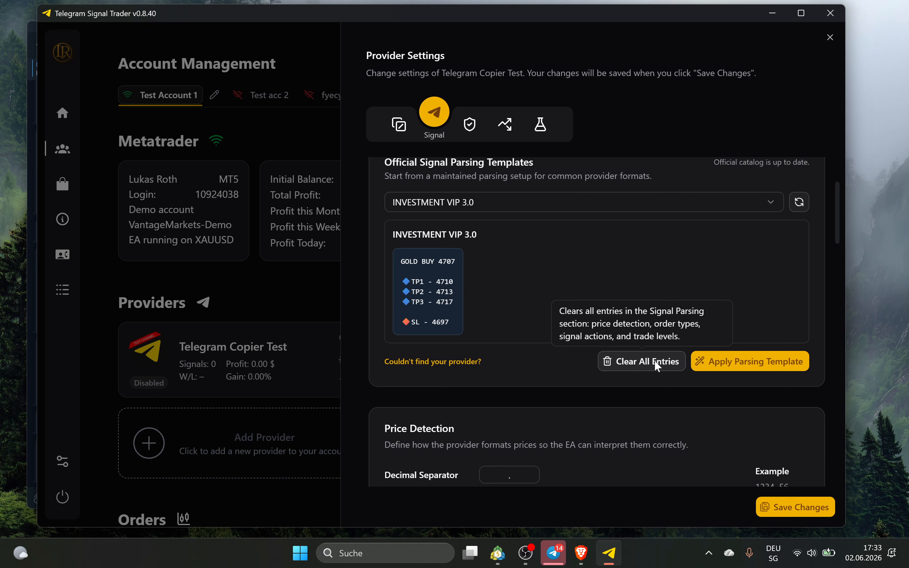
# Clear all signal parsing entries
pyautogui.click(658, 363)
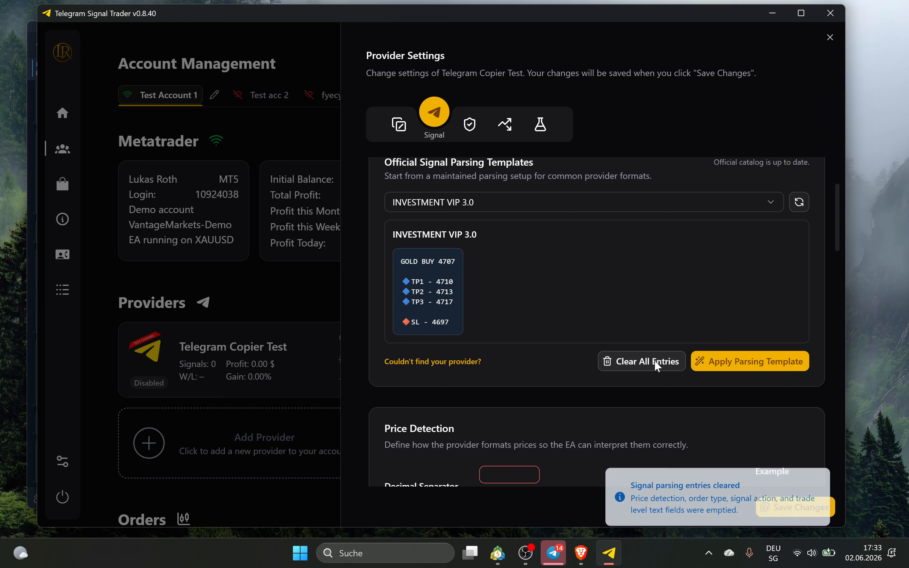
pyautogui.scroll(3, 464, 266)
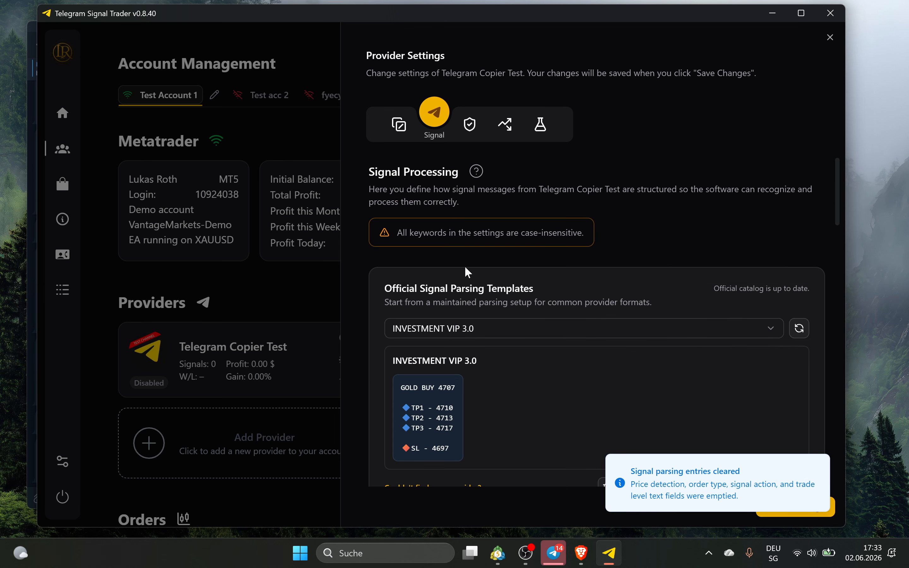
pyautogui.scroll(-9, 449, 270)
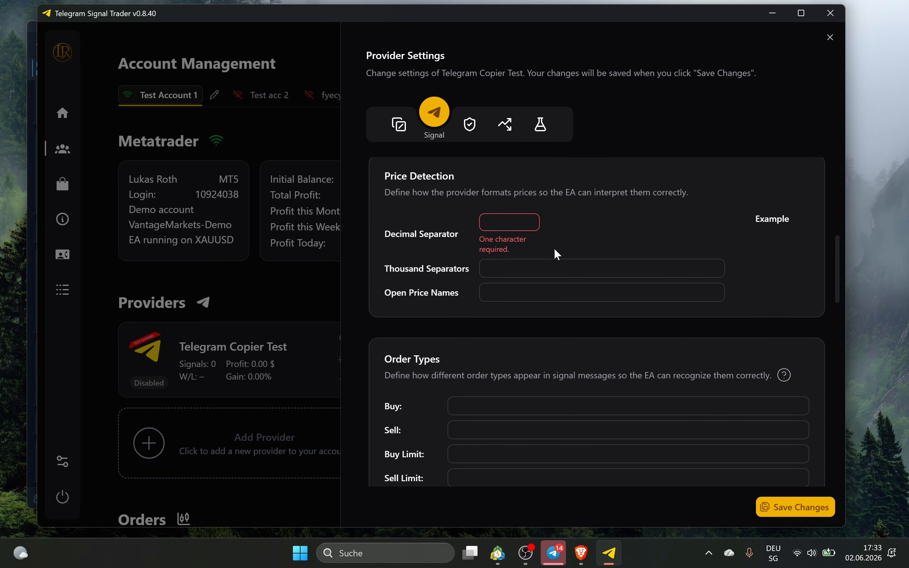
# Show the Telegram chat on the left with a narrowed Signal Trader window beside it
pyautogui.click(554, 553)
pyautogui.moveTo(210, 19); pyautogui.dragTo(225, 20)
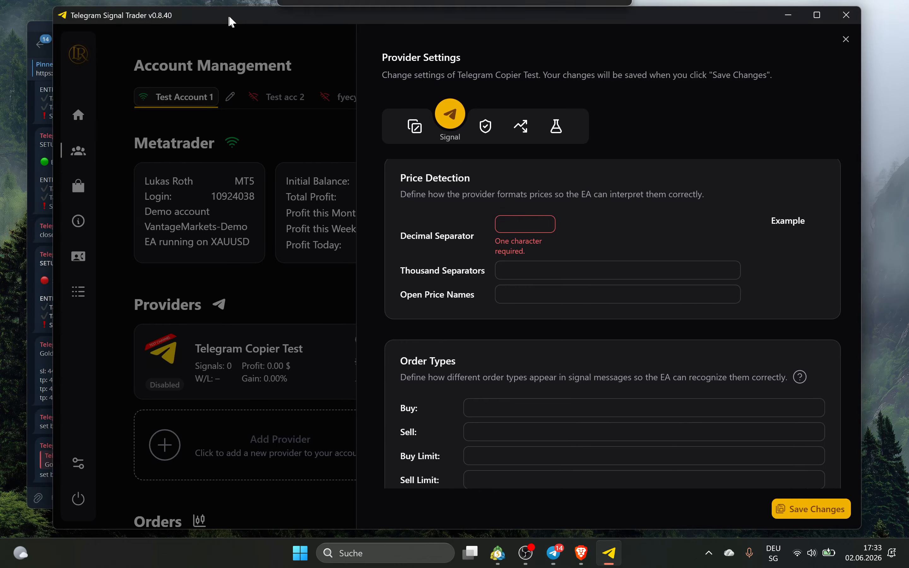
pyautogui.moveTo(56, 136); pyautogui.dragTo(209, 132)
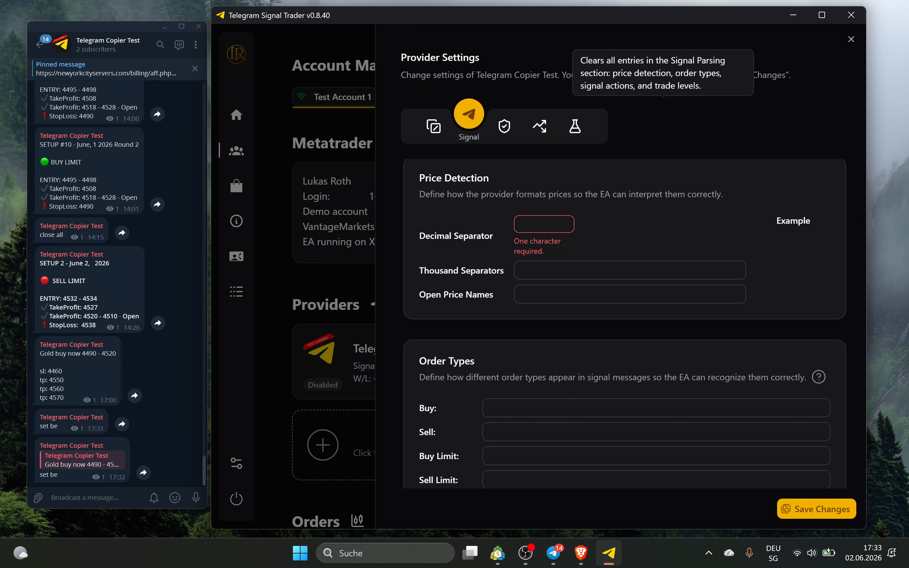
pyautogui.doubleClick(73, 397)
pyautogui.click(544, 224)
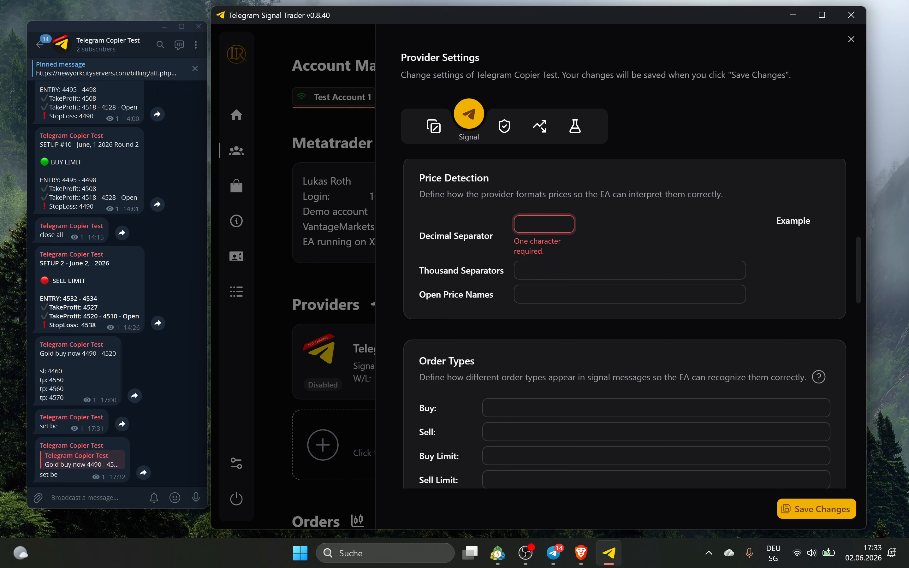
# Set the Decimal Separator to '.' and leave Thousand Separators empty
pyautogui.write('.')
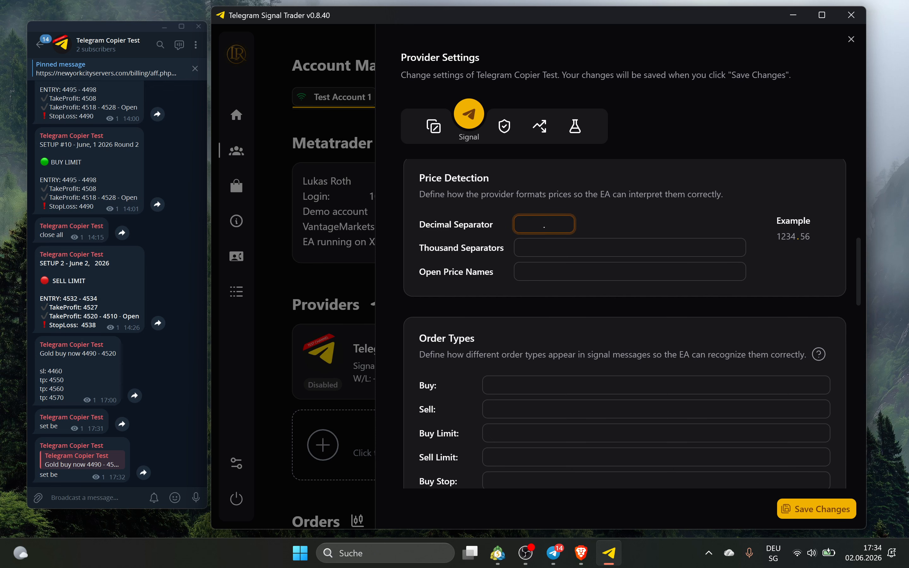
pyautogui.click(616, 213)
pyautogui.moveTo(796, 239); pyautogui.dragTo(800, 240)
pyautogui.click(545, 225)
pyautogui.press('BackSpace')
pyautogui.write(',')
pyautogui.press('BackSpace')
pyautogui.write('.')
pyautogui.click(655, 231)
pyautogui.click(612, 245)
pyautogui.click(616, 220)
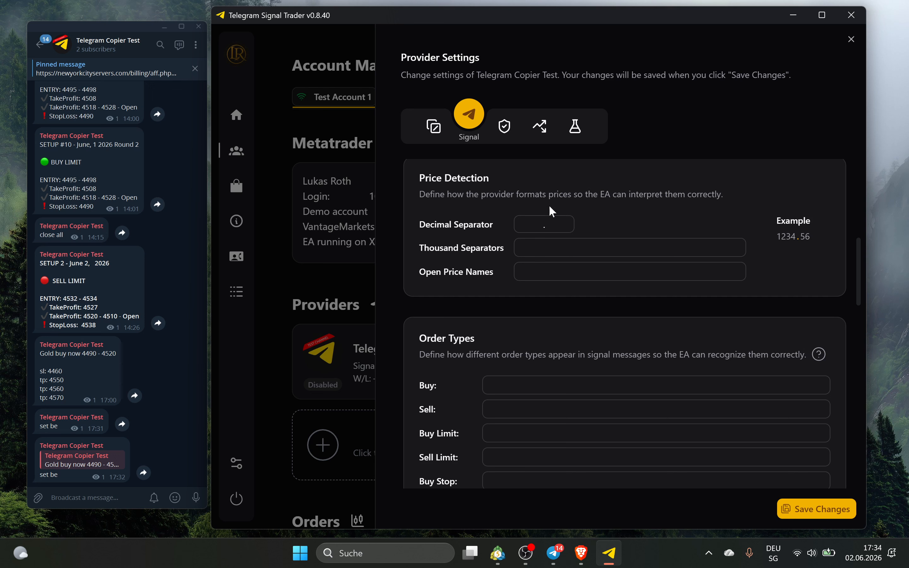
# Add 'open' as an Open Price Name, taken from the SETUP 2 message
pyautogui.doubleClick(68, 404)
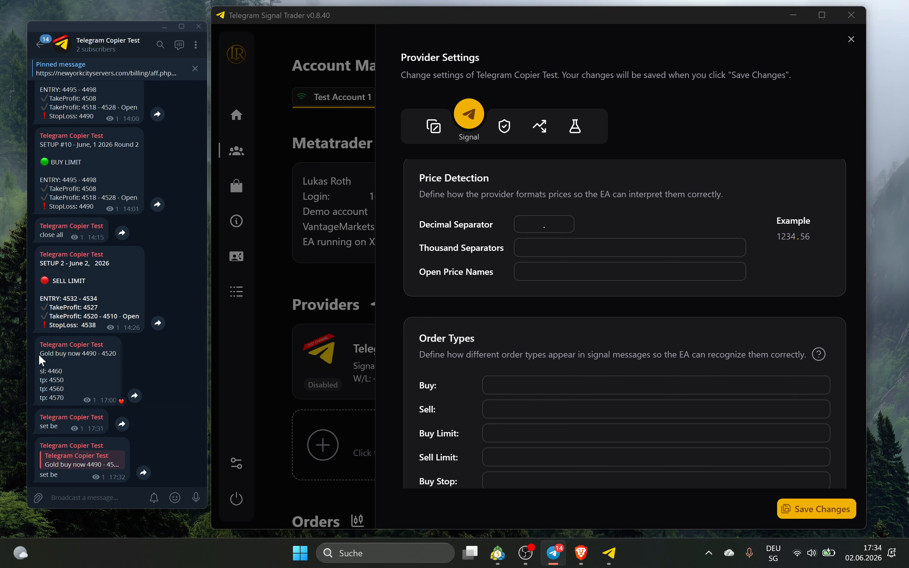
pyautogui.rightClick(92, 377)
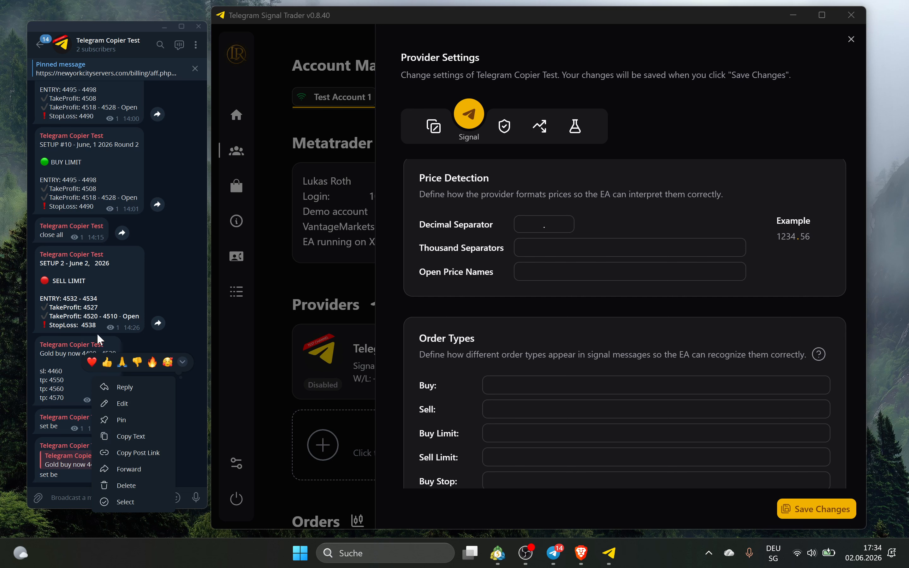
pyautogui.press('Escape')
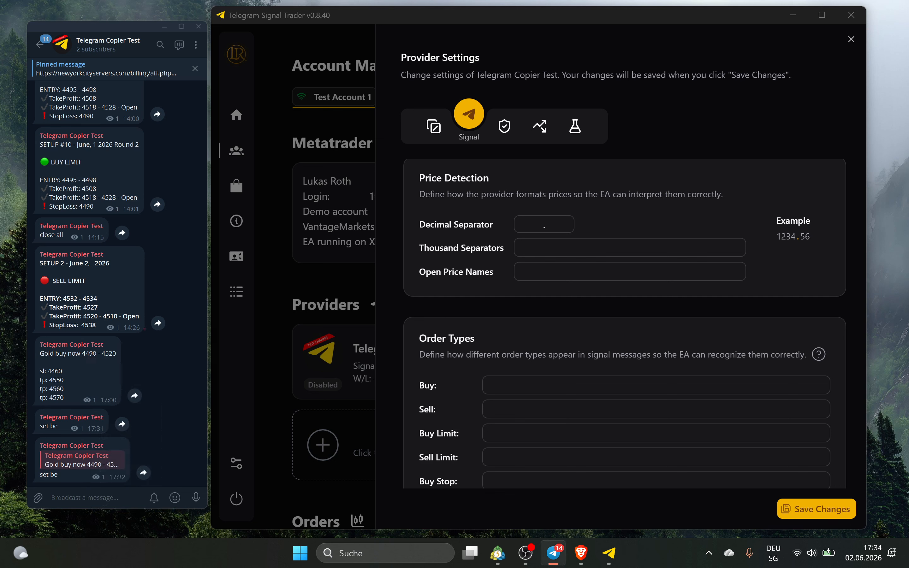
pyautogui.moveTo(123, 316); pyautogui.dragTo(139, 316)
pyautogui.click(589, 278)
pyautogui.write('open')
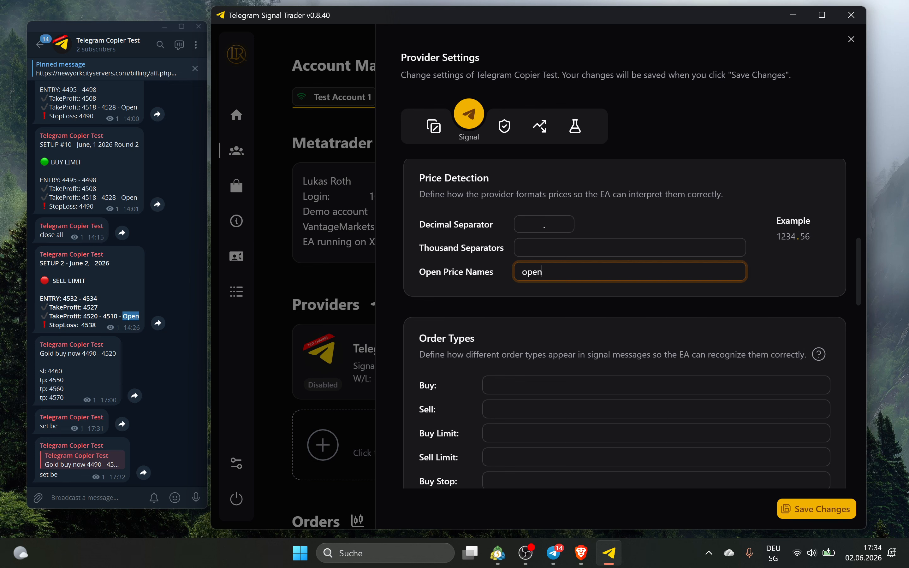
pyautogui.press('Return')
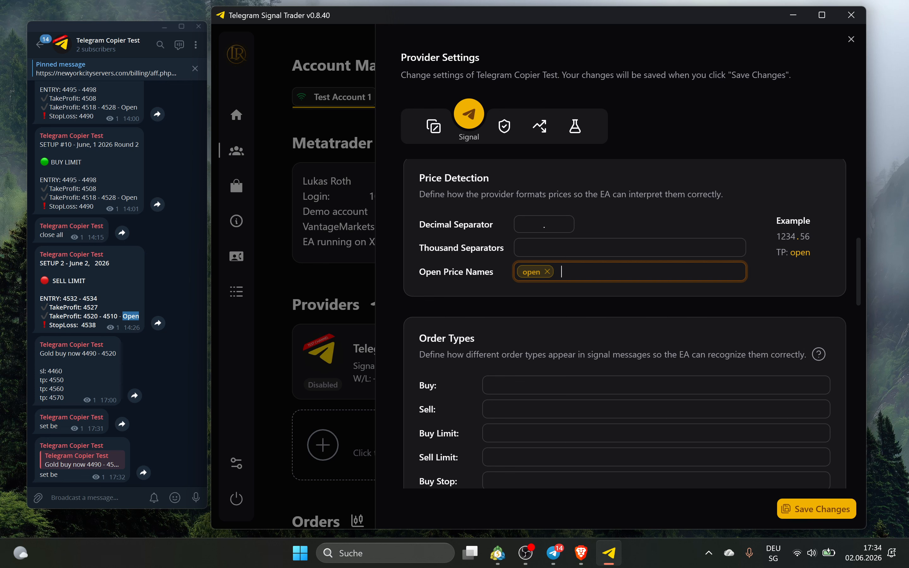
pyautogui.click(783, 272)
pyautogui.scroll(-3, 534, 332)
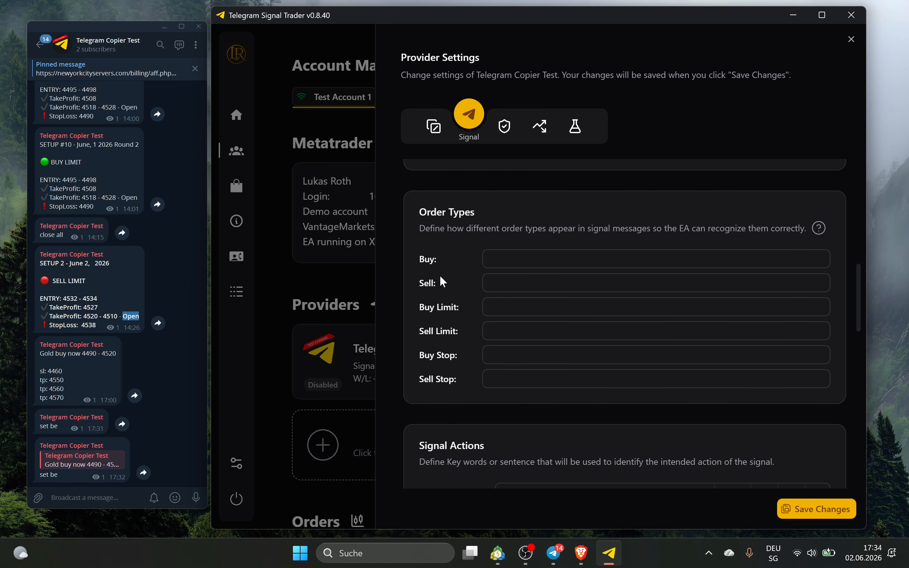
# Set 'buy' as the Buy keyword and 'sell' as the Sell keyword, removing 'long' and 'short'
pyautogui.click(526, 260)
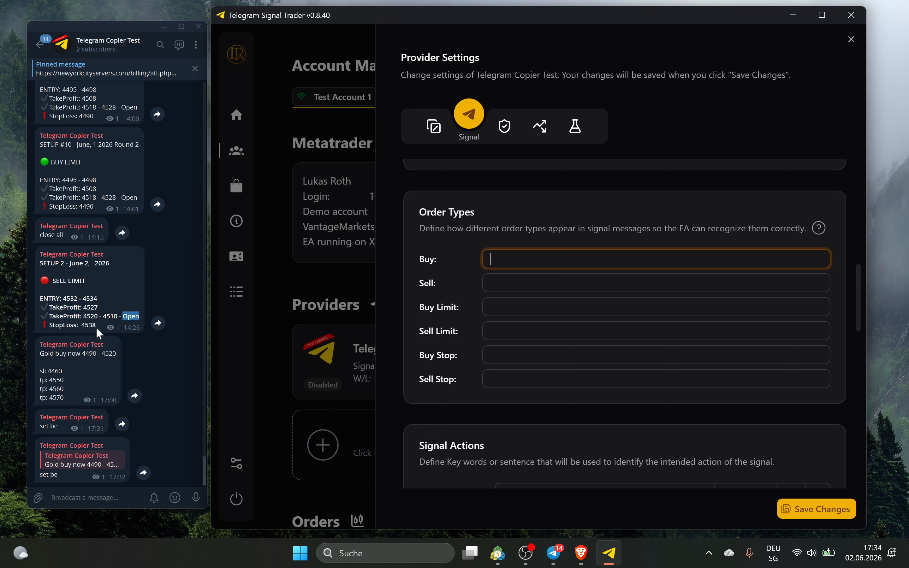
pyautogui.write('buy')
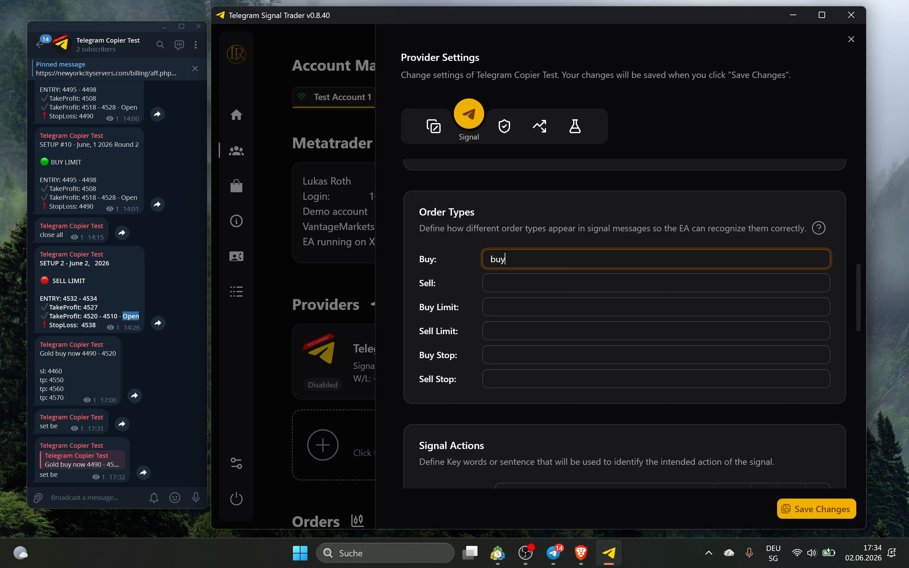
pyautogui.press('Return')
pyautogui.write('long')
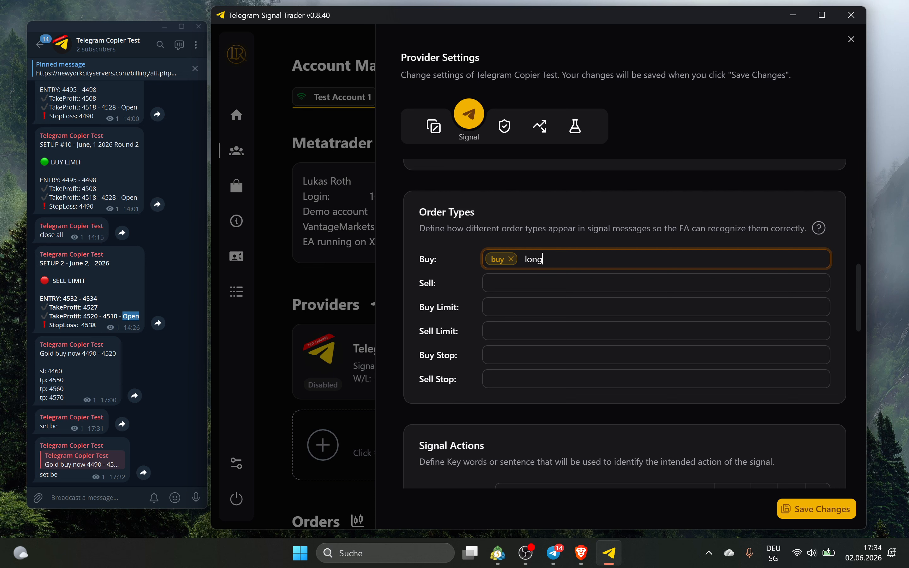
pyautogui.press('Return')
pyautogui.press('Tab')
pyautogui.write('sell')
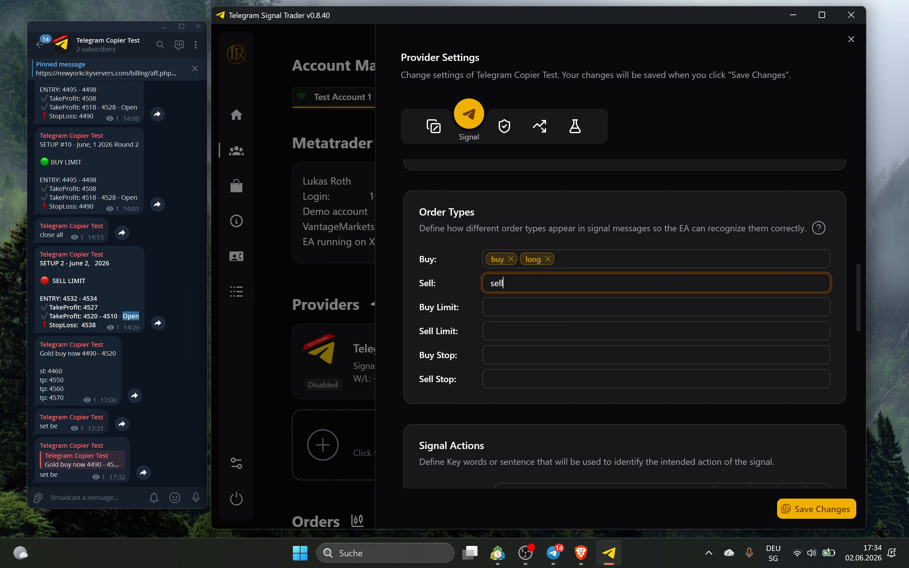
pyautogui.press('Return')
pyautogui.write('short')
pyautogui.press('Return')
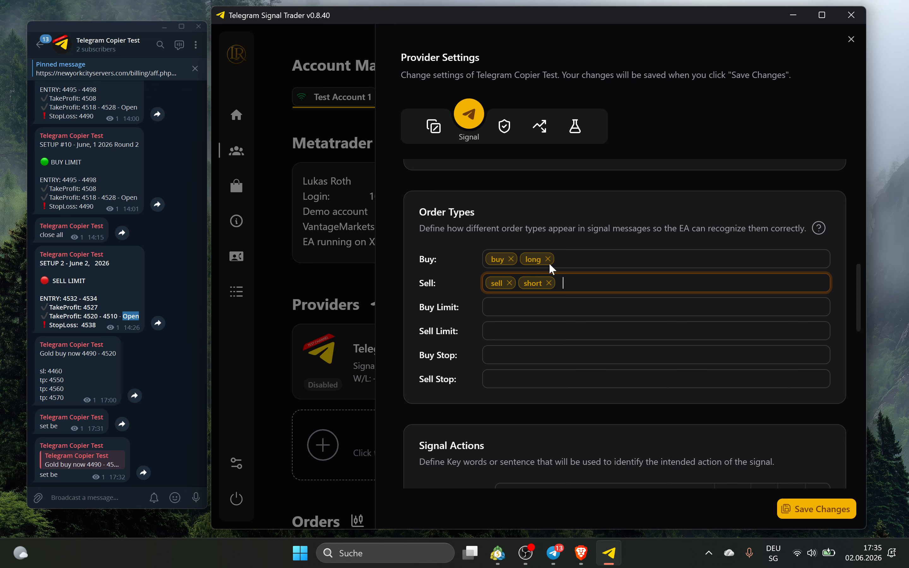
pyautogui.click(549, 283)
pyautogui.click(548, 259)
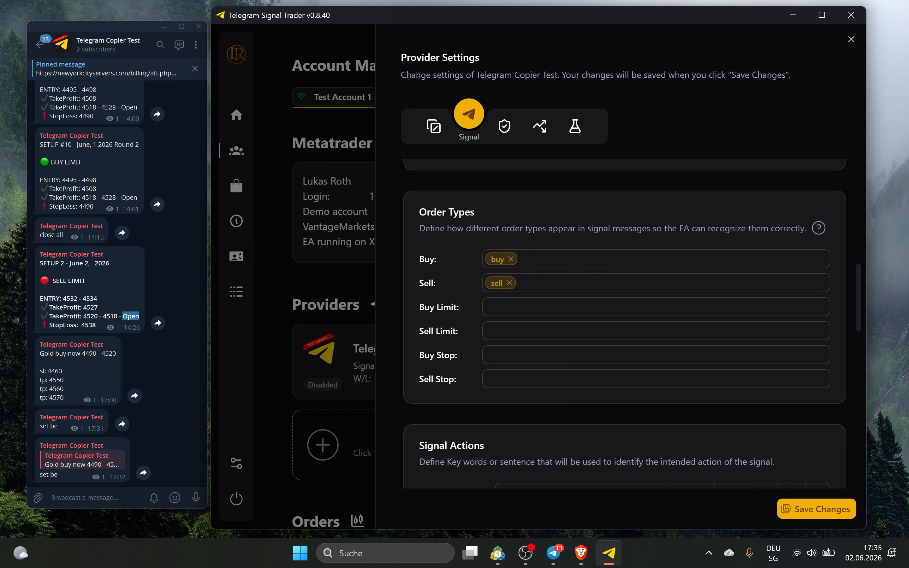
# Add and then remove 'buy limit' and 'buy-limit' in Buy Limit, then save the settings
pyautogui.click(537, 307)
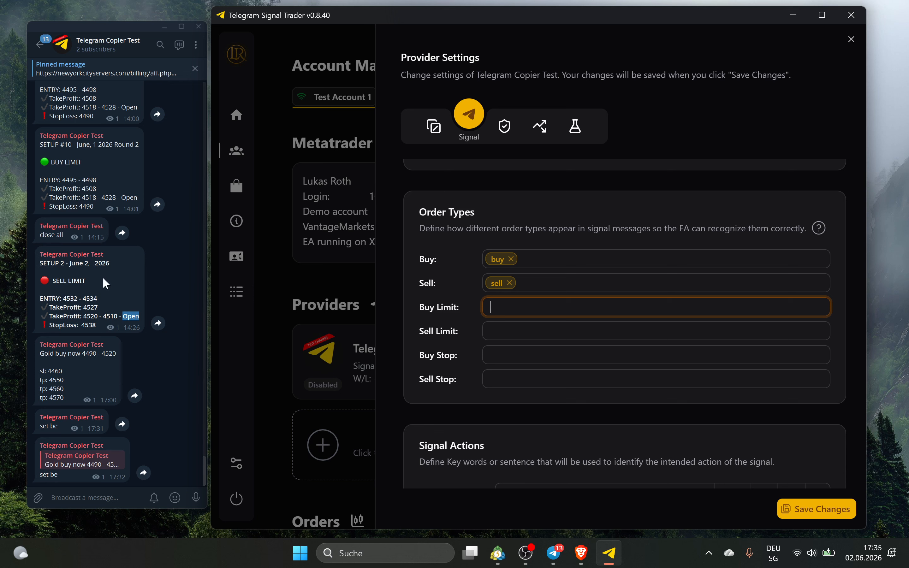
pyautogui.write('buy ')
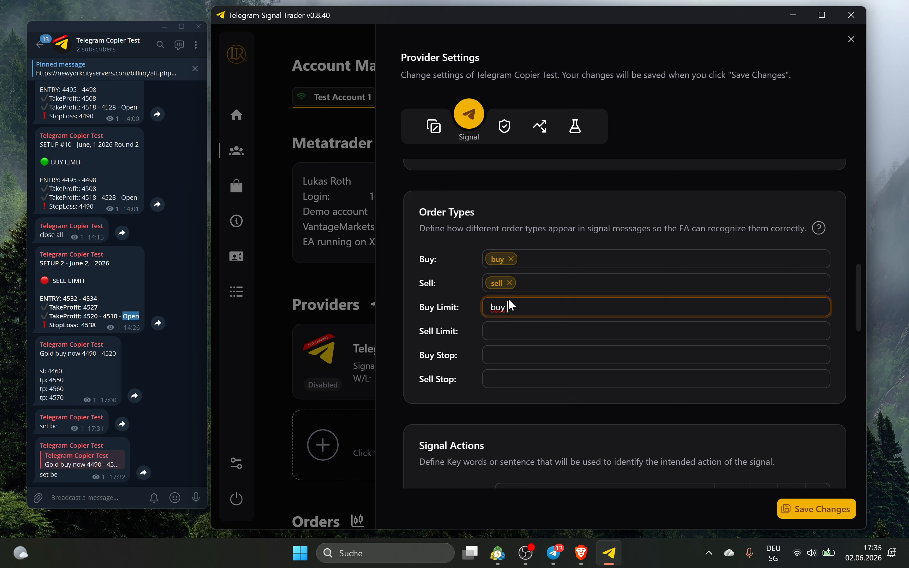
pyautogui.write('limit')
pyautogui.press('Return')
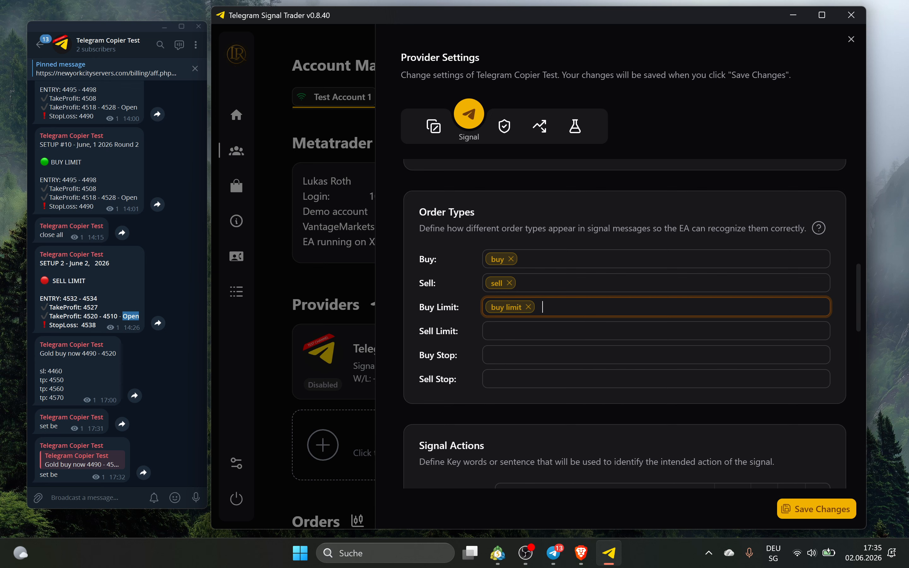
pyautogui.write('buy-limit')
pyautogui.press('Return')
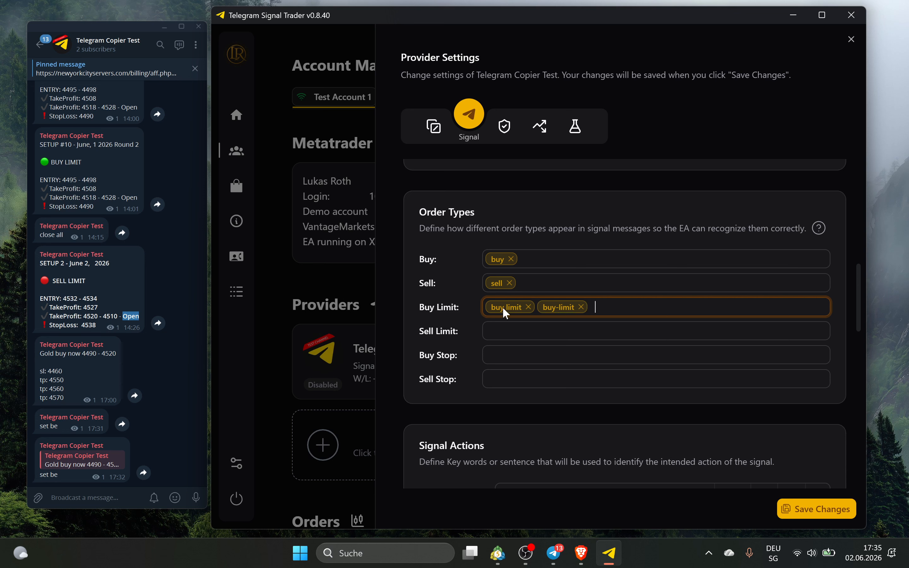
pyautogui.click(529, 307)
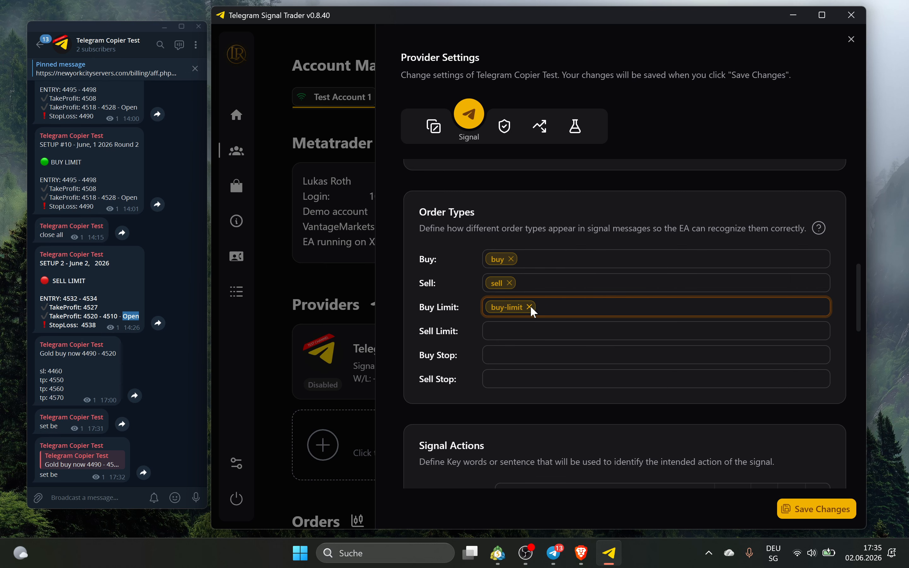
pyautogui.click(529, 307)
pyautogui.click(806, 504)
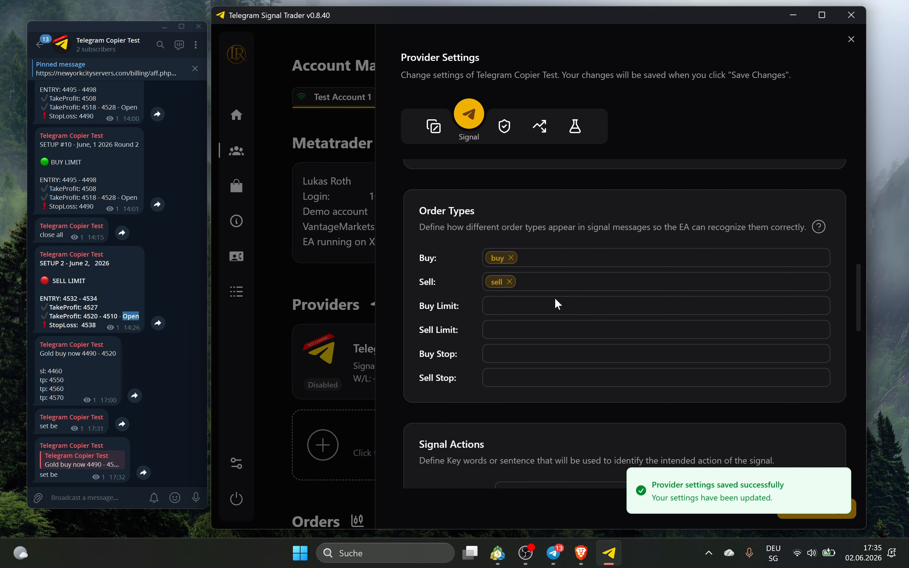
# Paste the 'Gold buy now 4490 - 4520' message into the New Trade pattern field
pyautogui.scroll(-3, 554, 300)
pyautogui.scroll(-5, 552, 270)
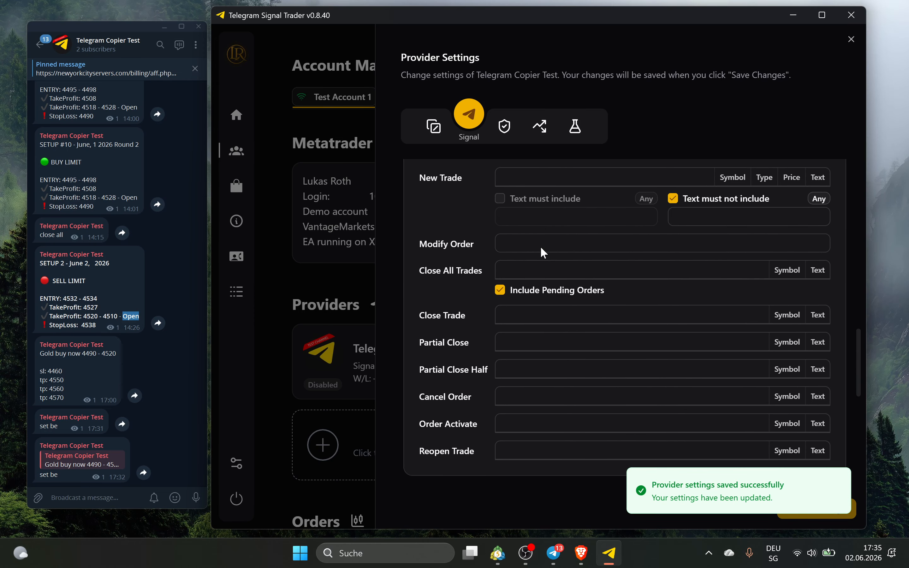
pyautogui.scroll(2, 541, 297)
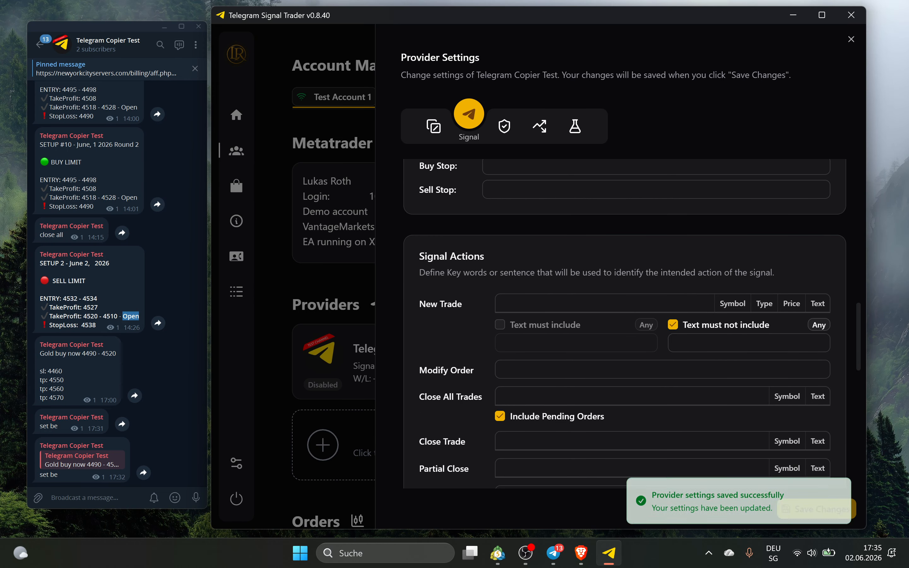
pyautogui.click(525, 307)
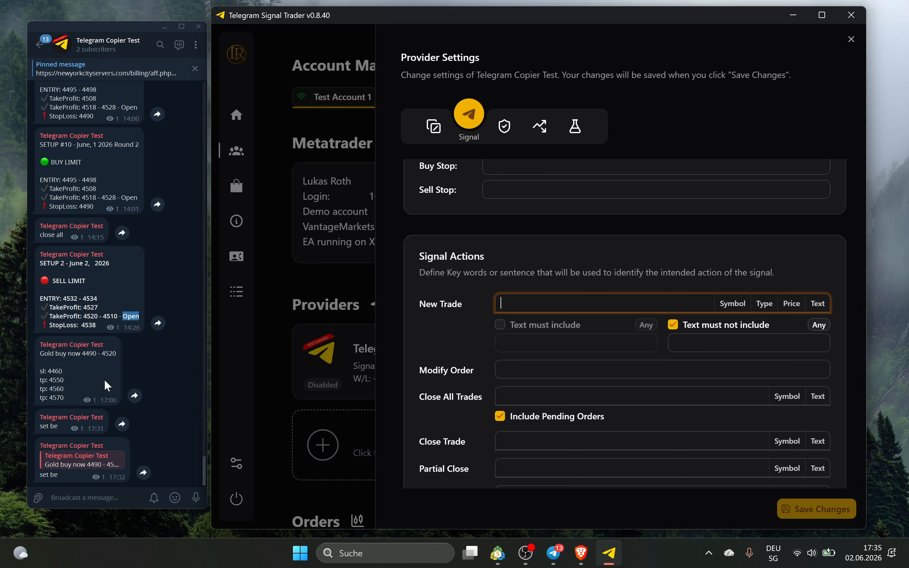
pyautogui.click(42, 355)
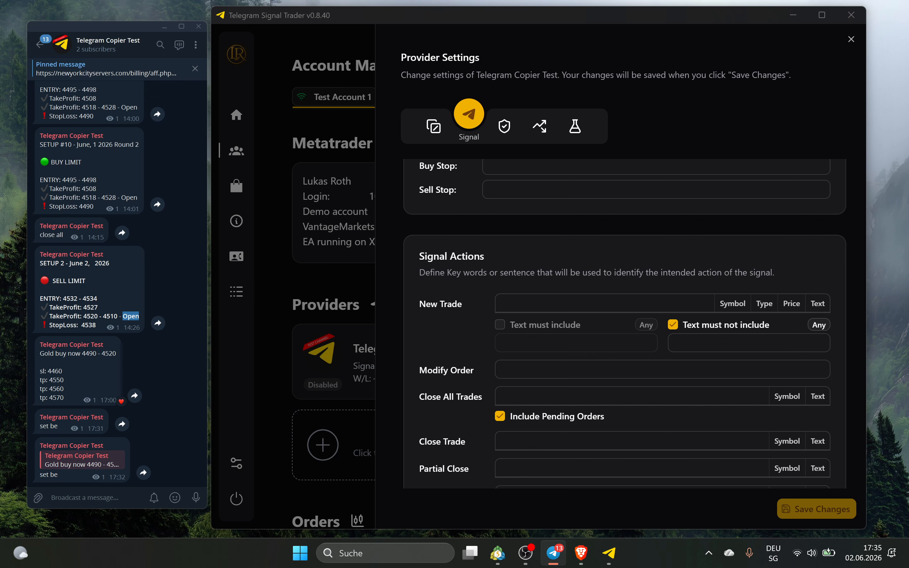
pyautogui.moveTo(117, 355); pyautogui.dragTo(39, 355)
pyautogui.hotkey('ctrl', 'c')
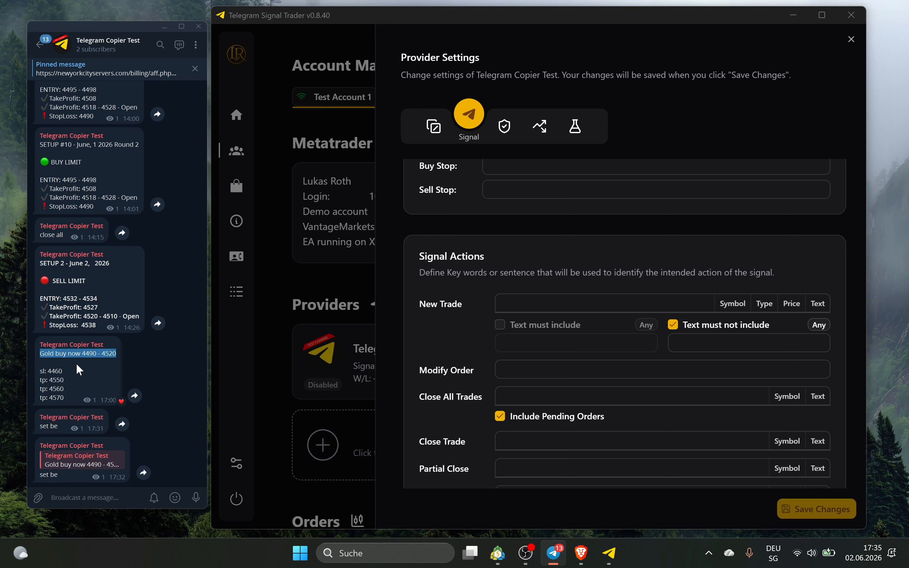
pyautogui.click(617, 304)
pyautogui.hotkey('ctrl', 'v')
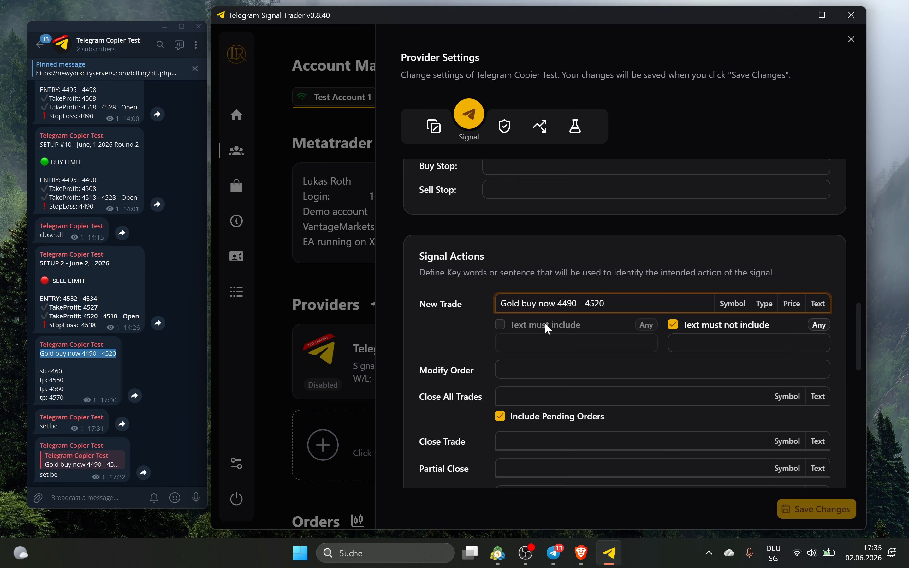
# Swap Gold, buy, 4490 and 4520 for symbol, type and price tags, adding the pattern
pyautogui.doubleClick(510, 304)
pyautogui.click(531, 303)
pyautogui.click(725, 304)
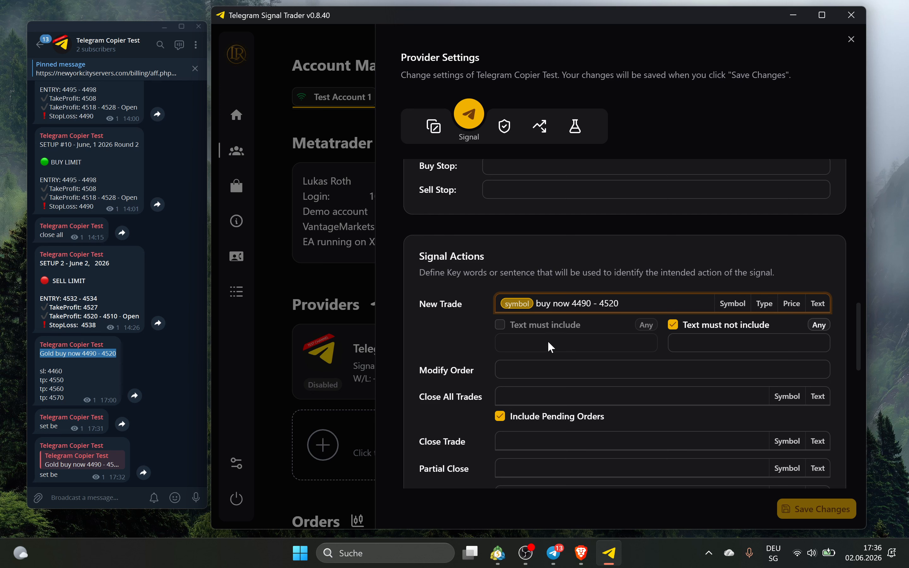
pyautogui.hotkey('shift', 'Right')
pyautogui.hotkey('shift', 'Right')
pyautogui.hotkey('shift', 'Right')
pyautogui.click(764, 304)
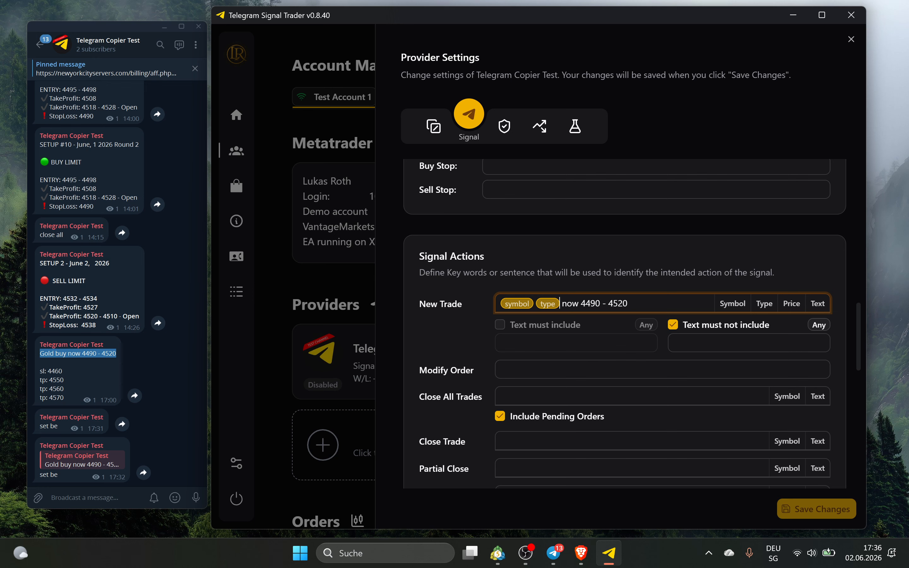
pyautogui.hotkey('ctrl', 'Right')
pyautogui.hotkey('shift', 'Right')
pyautogui.hotkey('shift', 'Right')
pyautogui.hotkey('shift', 'Right')
pyautogui.hotkey('shift', 'Right')
pyautogui.click(779, 304)
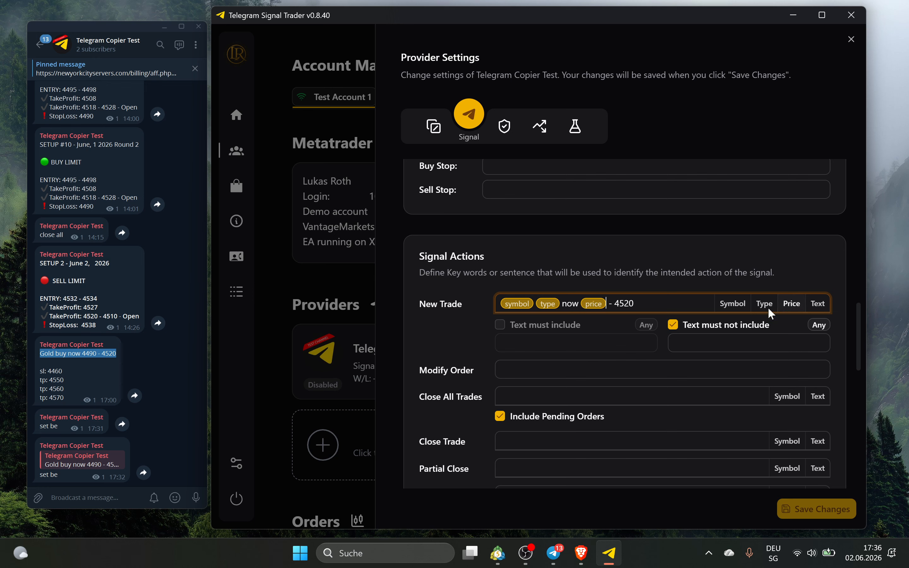
pyautogui.hotkey('shift', 'Left')
pyautogui.hotkey('shift', 'Left')
pyautogui.hotkey('shift', 'Left')
pyautogui.hotkey('shift', 'Left')
pyautogui.click(792, 304)
pyautogui.press('Return')
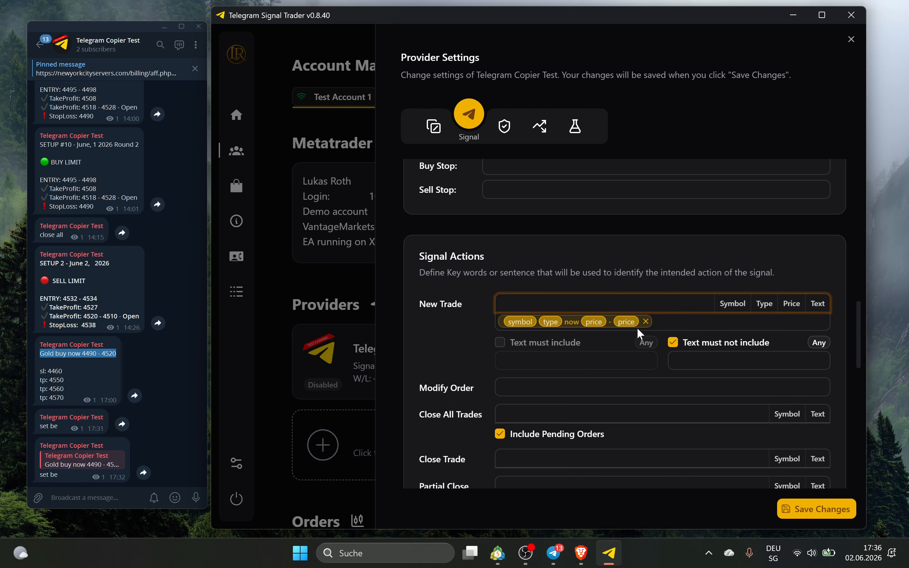
# Add a 'symbol type now' New Trade pattern
pyautogui.click(82, 374)
pyautogui.click(67, 364)
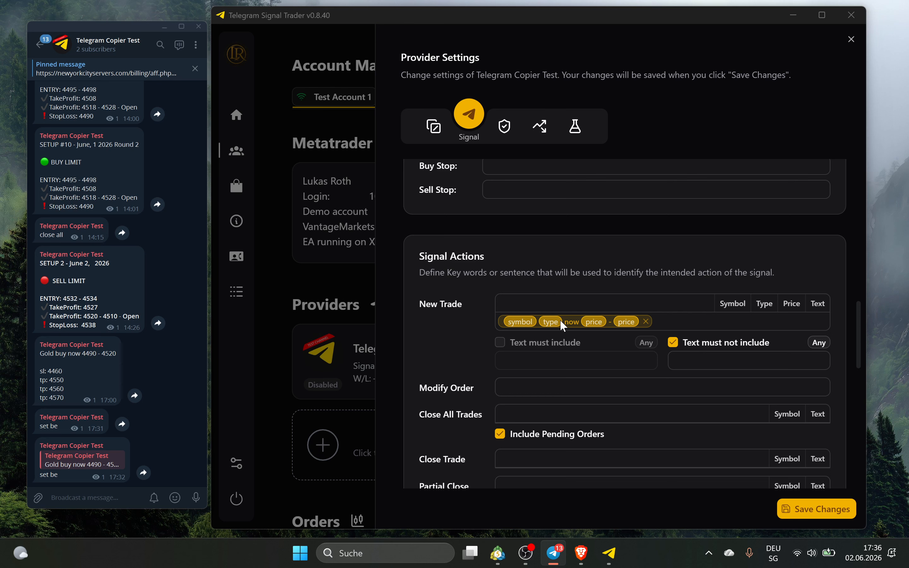
pyautogui.rightClick(84, 368)
pyautogui.click(62, 372)
pyautogui.write('gold buy now')
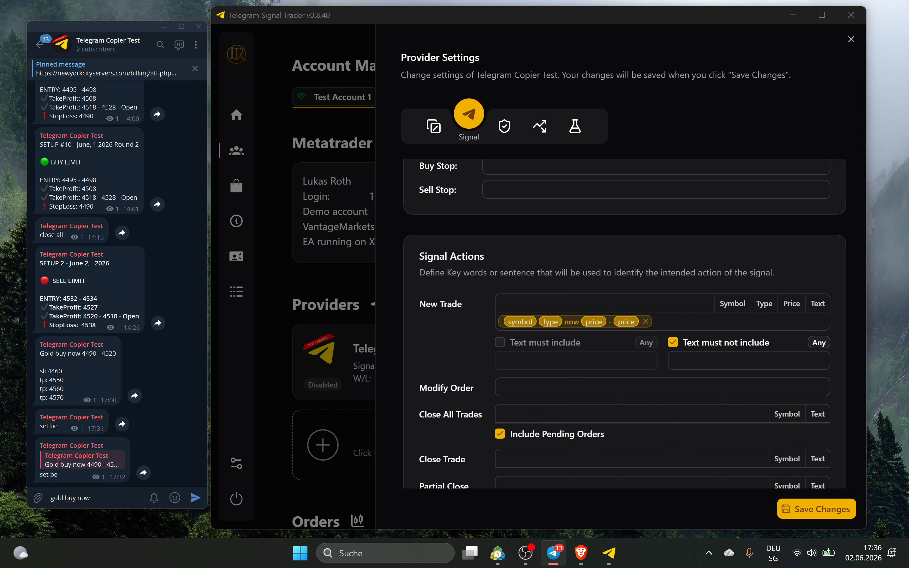
pyautogui.click(549, 304)
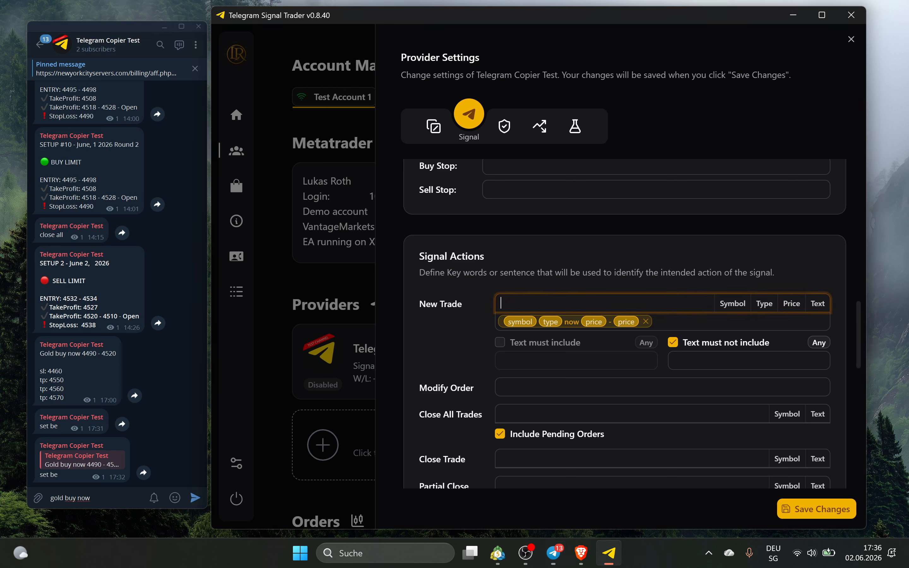
pyautogui.click(724, 301)
pyautogui.click(767, 300)
pyautogui.write('now')
pyautogui.press('Return')
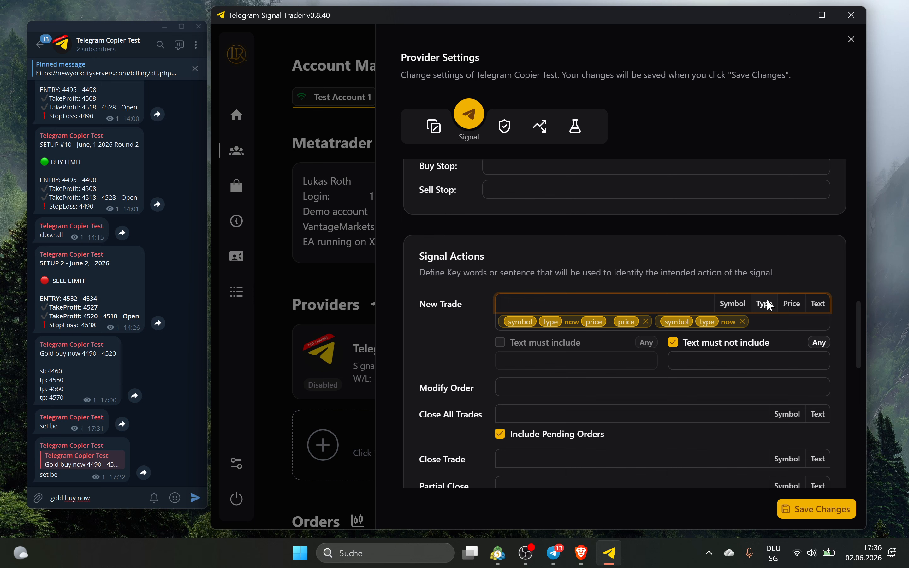
# Add a 'symbol type at price' New Trade pattern
pyautogui.click(84, 492)
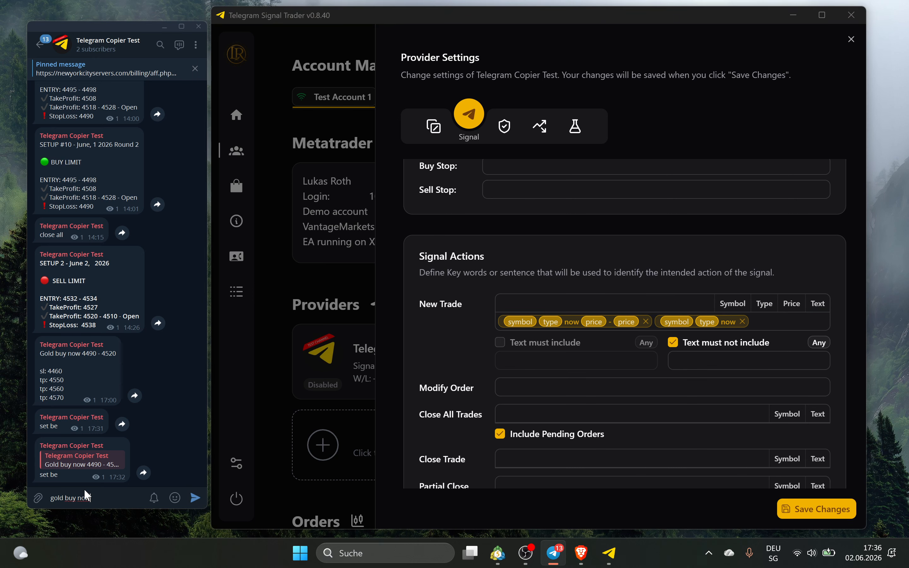
pyautogui.write('4548632')
pyautogui.click(690, 303)
pyautogui.click(746, 306)
pyautogui.click(761, 302)
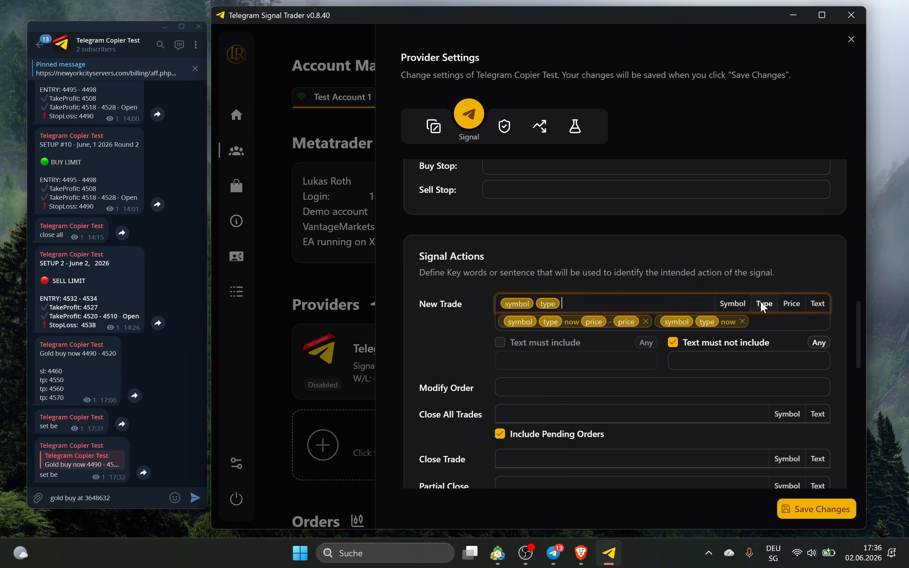
pyautogui.write('at')
pyautogui.click(798, 299)
pyautogui.press('Return')
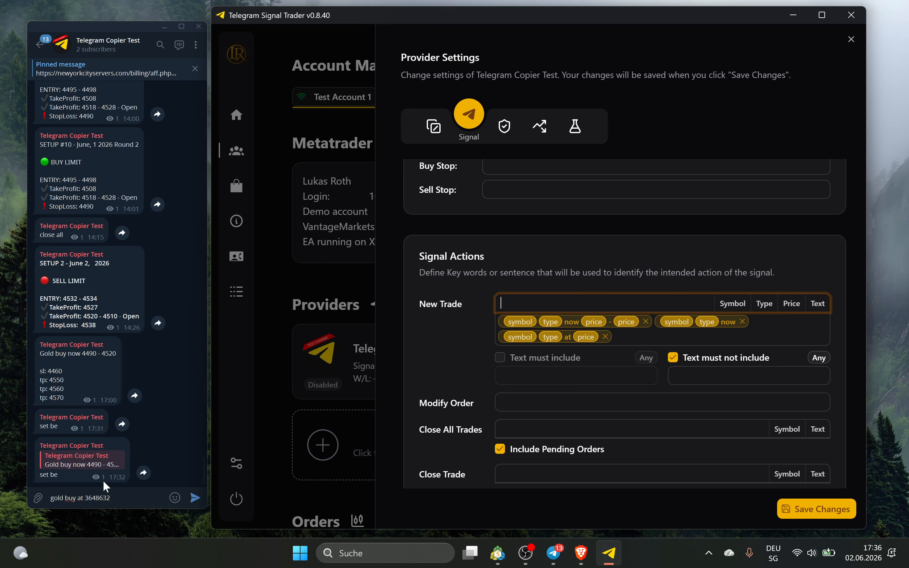
# Delete the 'symbol type at price' and 'symbol type now' patterns, then re-add 'symbol type now'
pyautogui.click(606, 337)
pyautogui.click(743, 322)
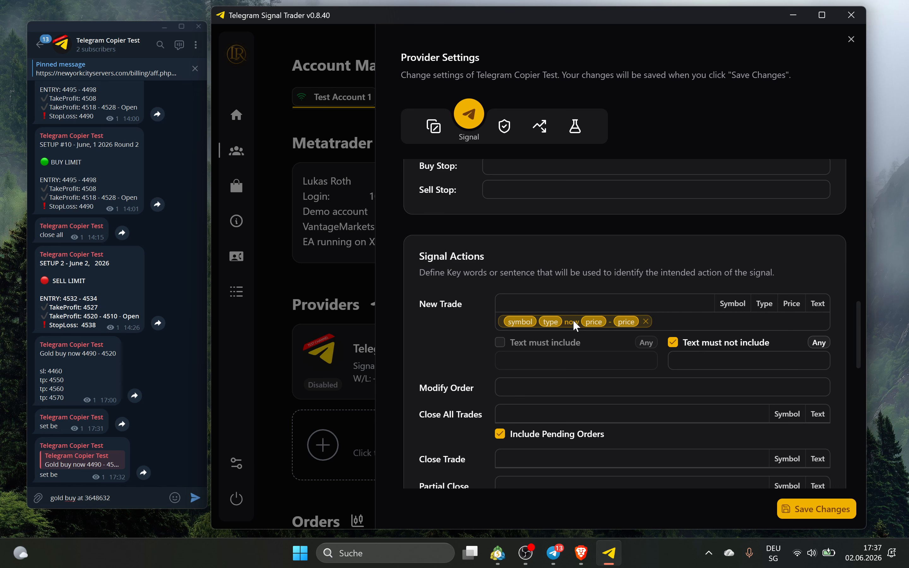
pyautogui.click(572, 303)
pyautogui.write('gold buy')
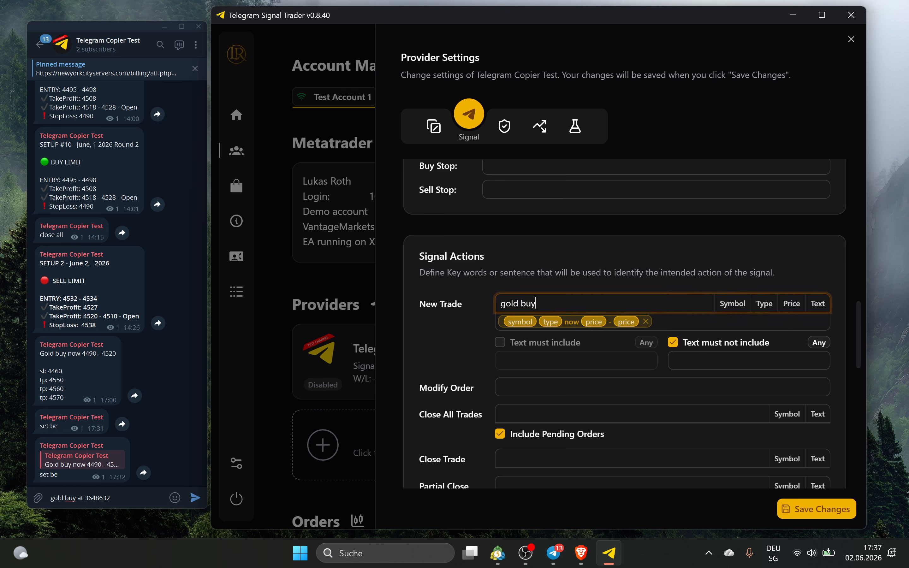
pyautogui.press('BackSpace')
pyautogui.press('BackSpace')
pyautogui.press('BackSpace')
pyautogui.press('BackSpace')
pyautogui.press('BackSpace')
pyautogui.press('BackSpace')
pyautogui.press('BackSpace')
pyautogui.press('BackSpace')
pyautogui.click(738, 300)
pyautogui.click(769, 299)
pyautogui.write('now')
pyautogui.press('Return')
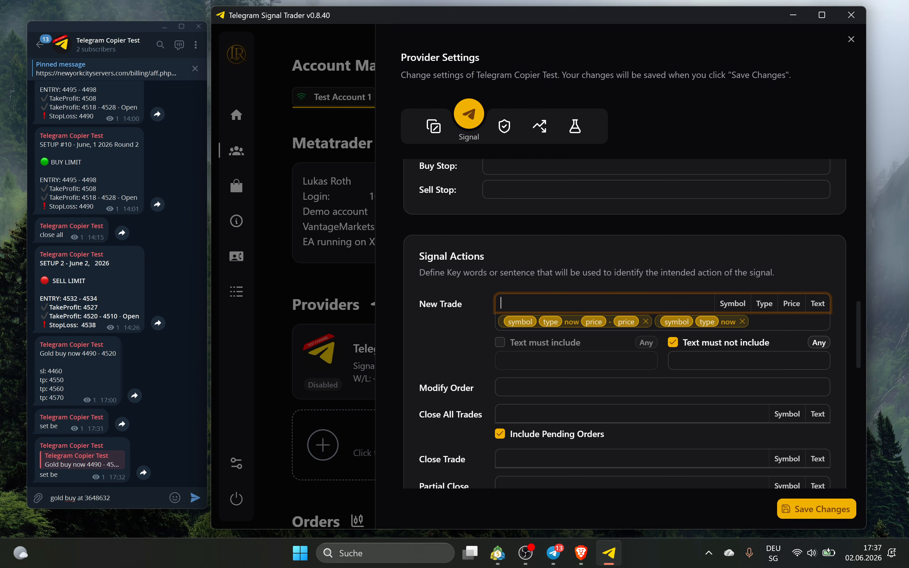
pyautogui.scroll(-3, 507, 374)
# Add 'close now' as the Close Trade keyword
pyautogui.click(522, 332)
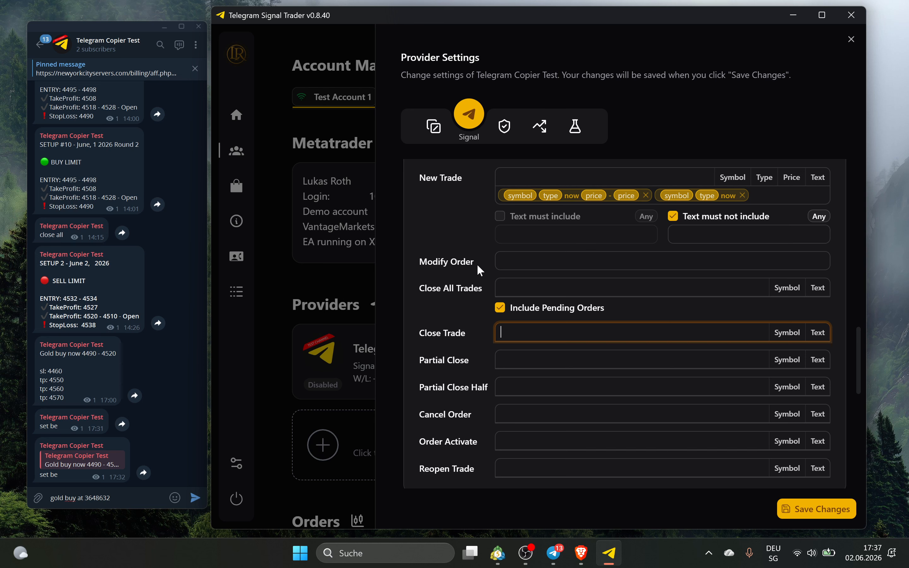
pyautogui.write('clos enow')
pyautogui.press('BackSpace')
pyautogui.press('BackSpace')
pyautogui.press('BackSpace')
pyautogui.press('BackSpace')
pyautogui.press('BackSpace')
pyautogui.write('e now')
pyautogui.press('Return')
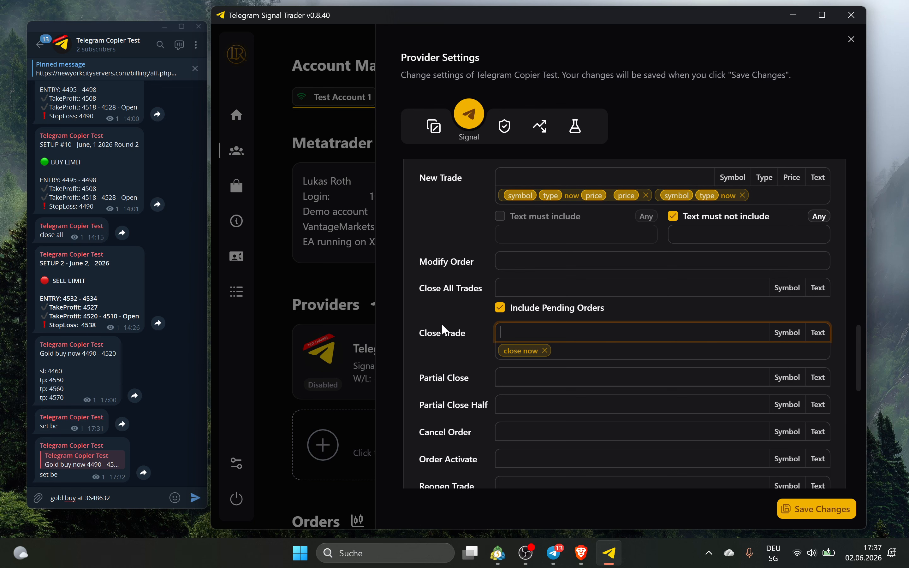
pyautogui.scroll(-3, 442, 324)
pyautogui.scroll(3, 507, 274)
# Add 'close all' as the Close All Trades keyword and save the settings
pyautogui.click(508, 288)
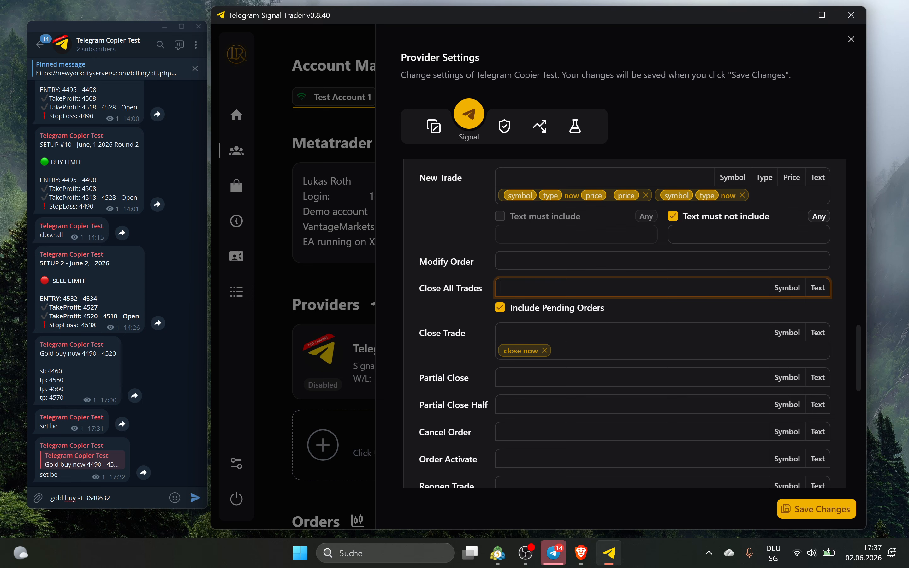
pyautogui.write('close all')
pyautogui.press('Return')
pyautogui.click(802, 509)
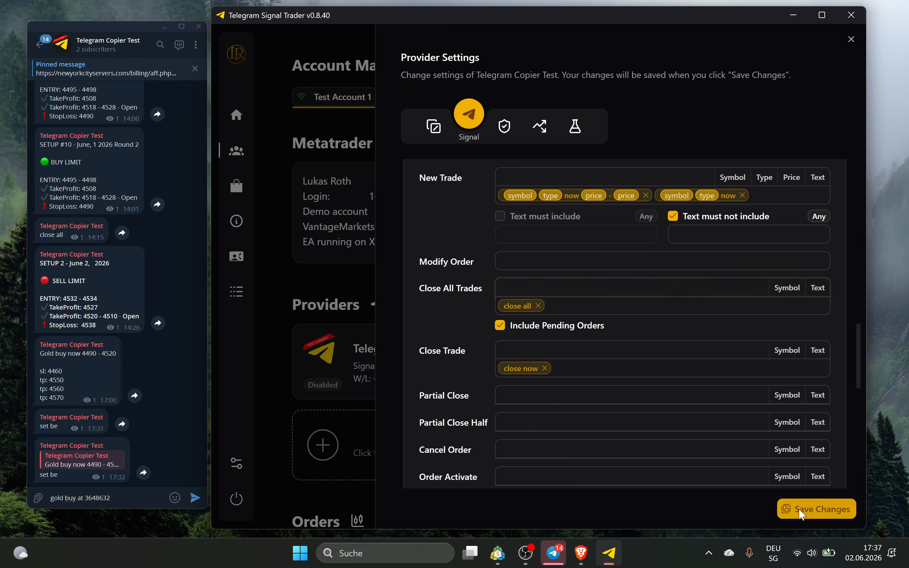
pyautogui.scroll(-5, 569, 369)
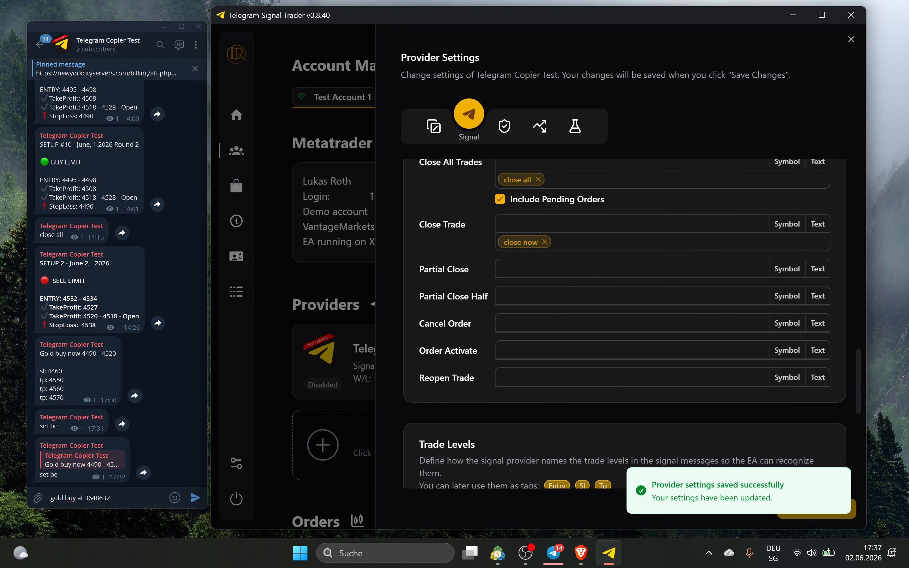
pyautogui.scroll(1, 530, 347)
# Add 'secure profits' as the Partial Close keyword, deleting the Telegram draft message
pyautogui.click(534, 269)
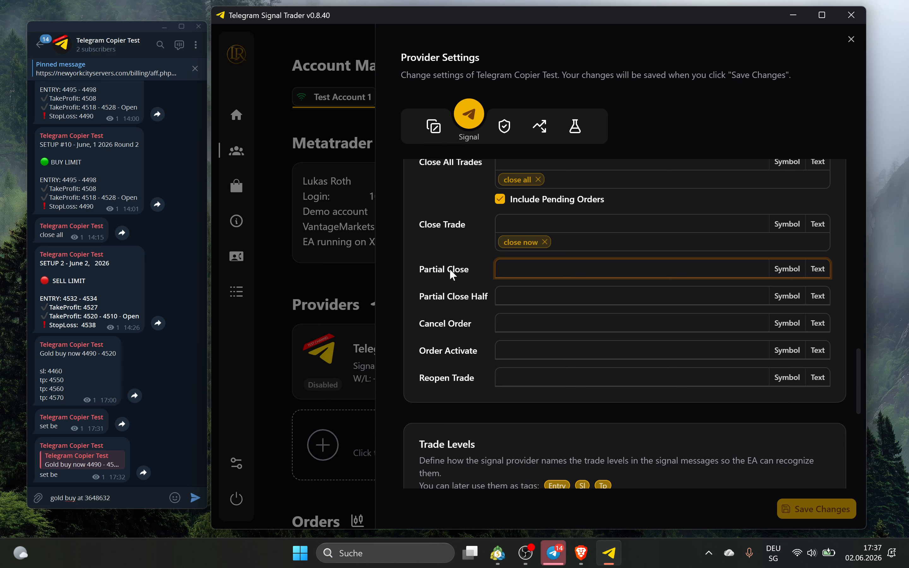
pyautogui.write('secure profits')
pyautogui.moveTo(126, 498); pyautogui.dragTo(44, 494)
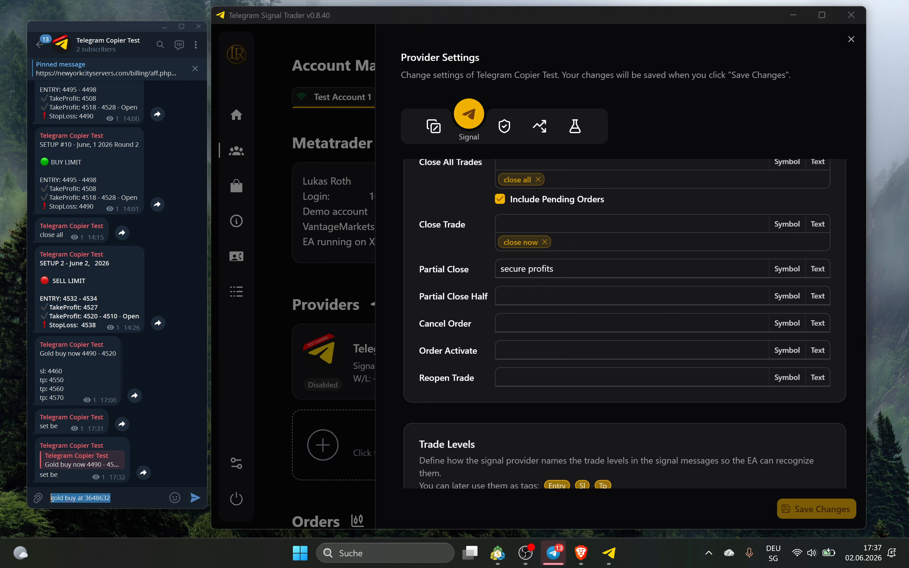
pyautogui.press('BackSpace')
pyautogui.click(586, 269)
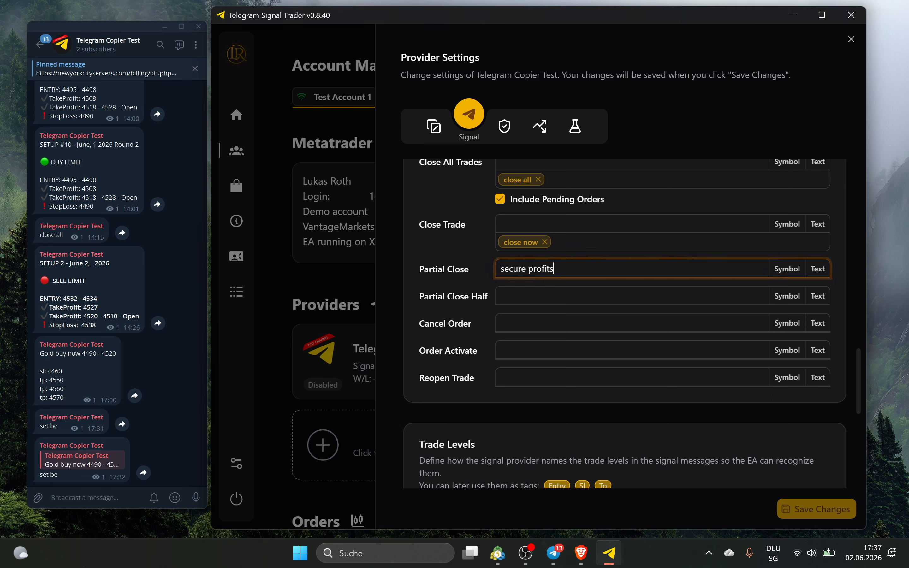
pyautogui.press('Return')
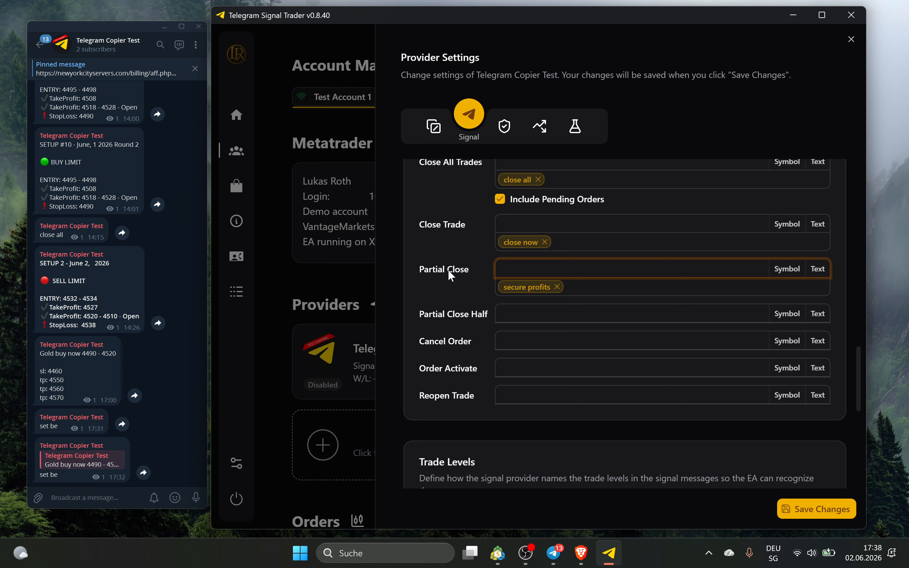
# Check the 50,0 % partial close value in the provider's Risk settings
pyautogui.click(502, 131)
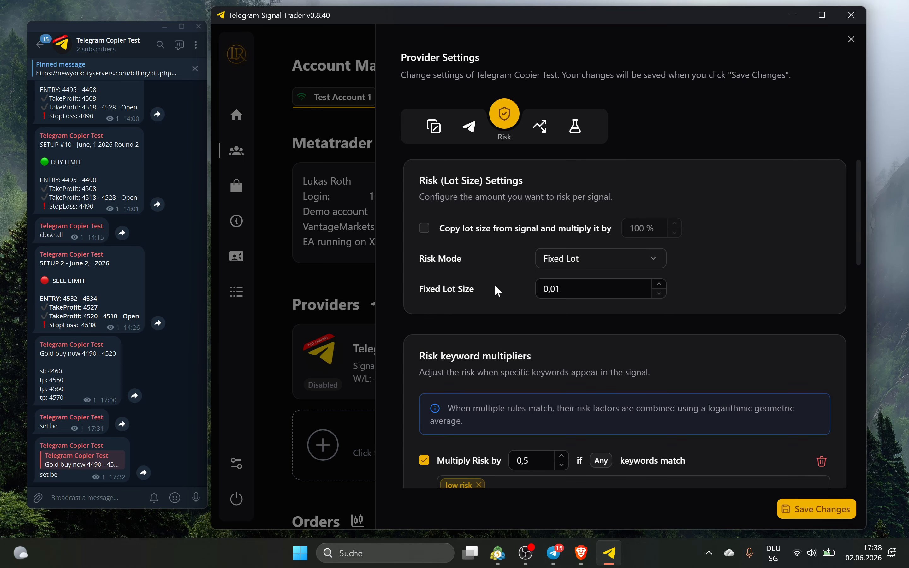
pyautogui.scroll(-8, 496, 286)
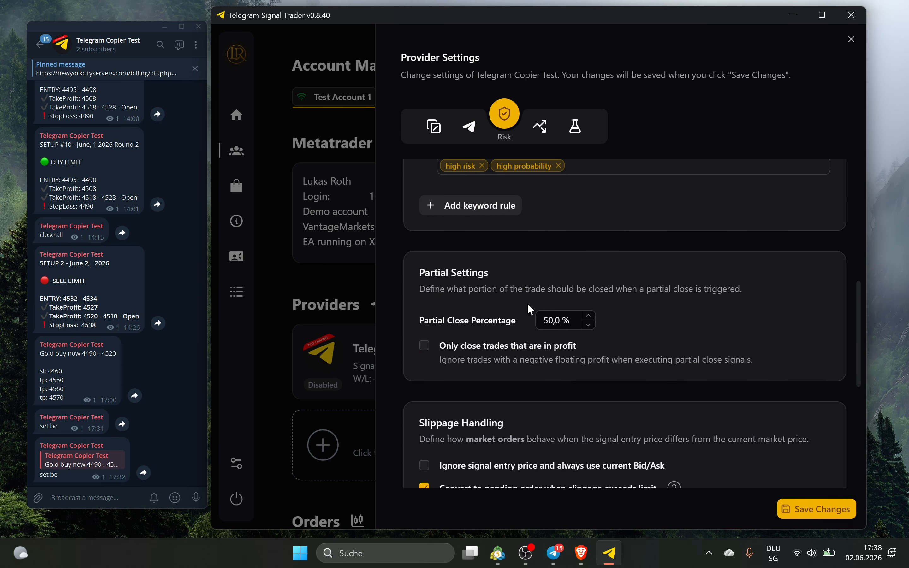
pyautogui.moveTo(544, 321); pyautogui.dragTo(570, 321)
pyautogui.click(638, 322)
pyautogui.click(469, 130)
# Add and then remove a 'close half' Partial Close Half keyword, then save the settings
pyautogui.scroll(-10, 519, 367)
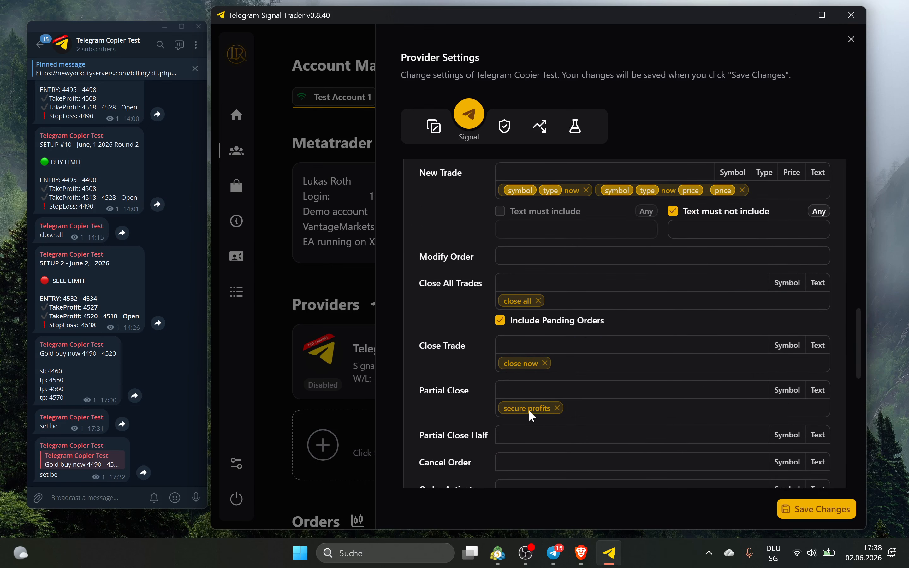
pyautogui.scroll(-3, 528, 410)
pyautogui.click(498, 310)
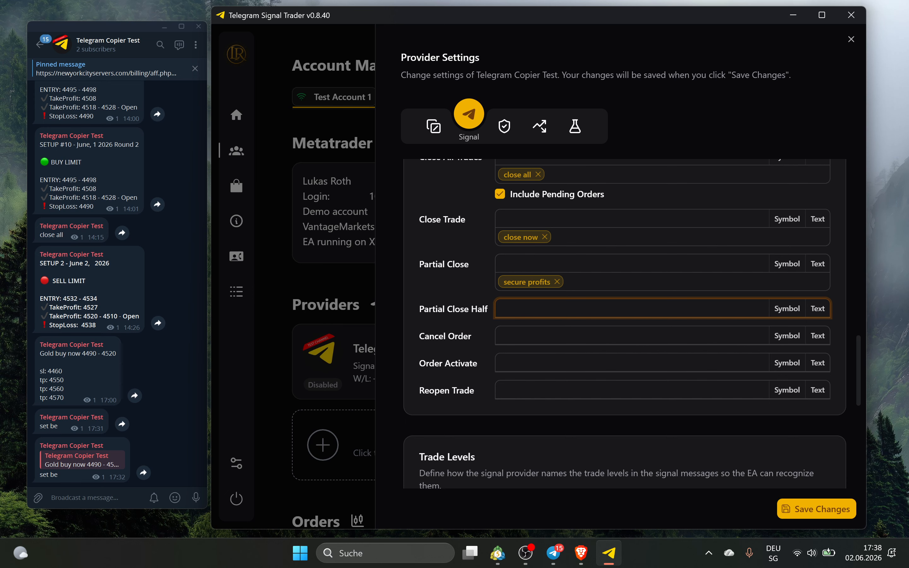
pyautogui.write('close half')
pyautogui.press('Return')
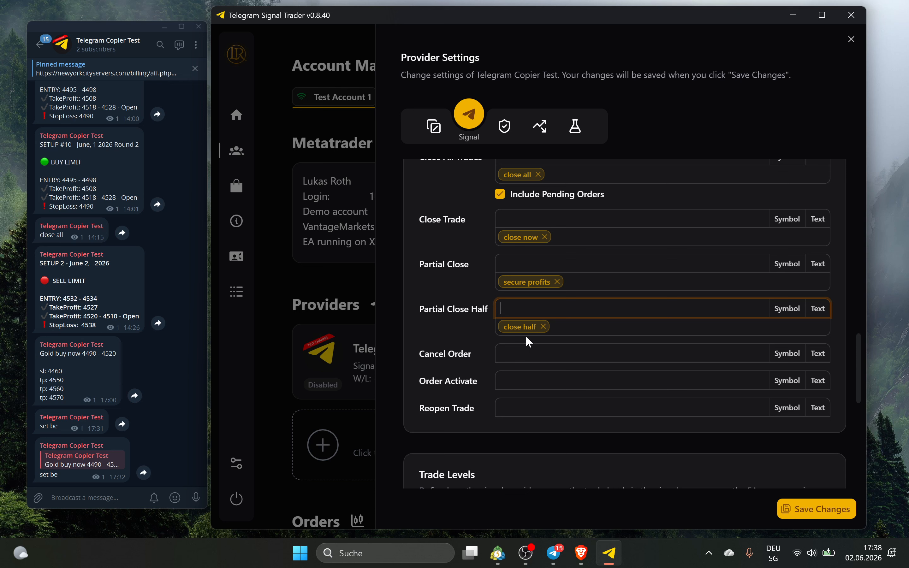
pyautogui.click(480, 314)
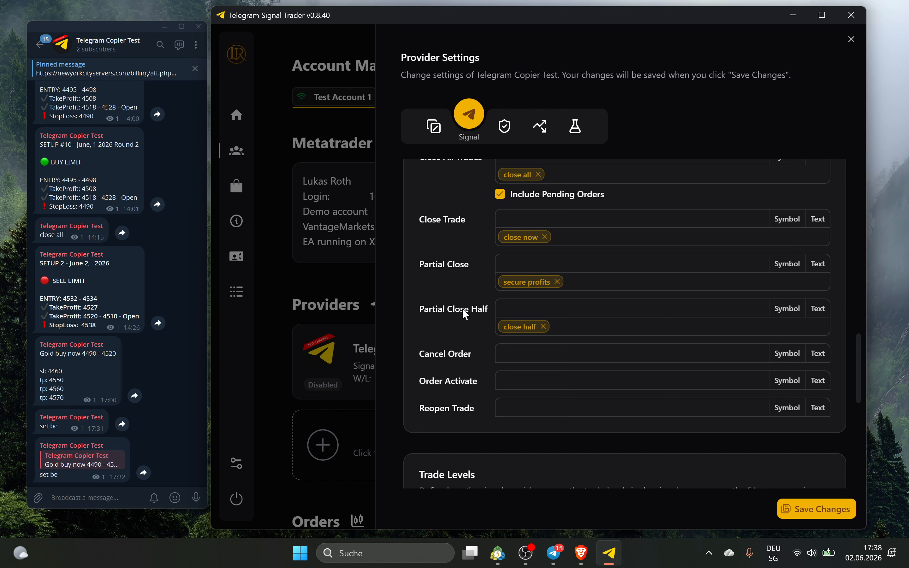
pyautogui.click(544, 327)
pyautogui.click(831, 516)
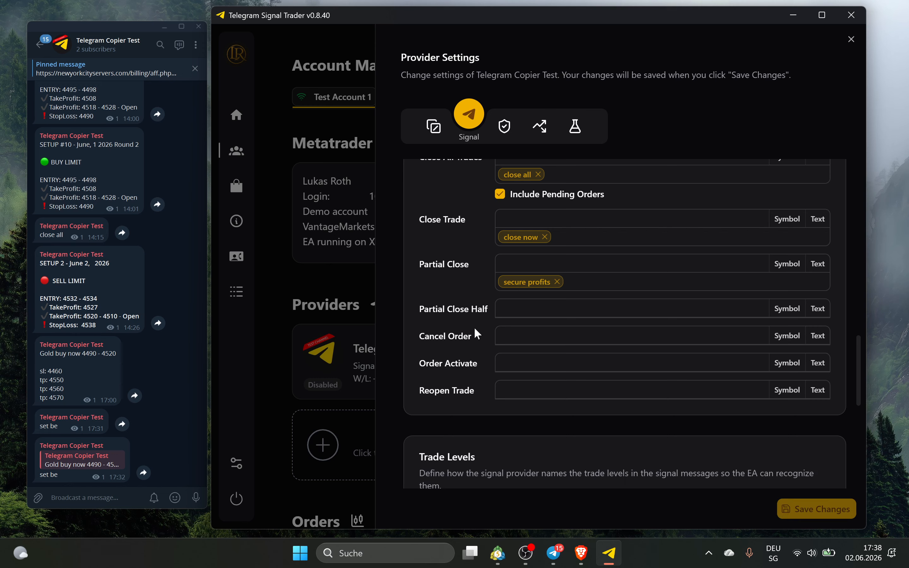
# Under Trade Levels, put the entry tag in Entry Price, sl in SL and tp in TP
pyautogui.scroll(-2, 474, 327)
pyautogui.scroll(-8, 518, 299)
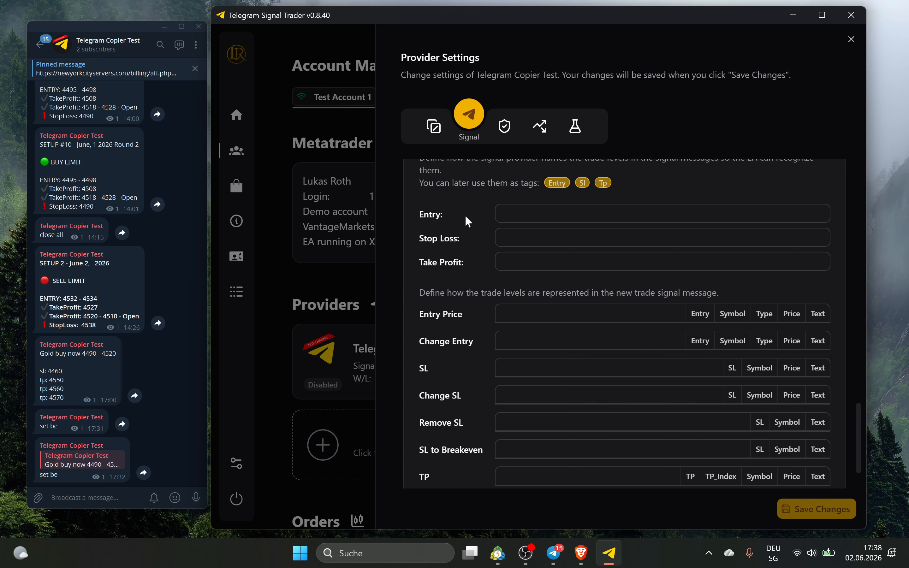
pyautogui.click(440, 239)
pyautogui.click(446, 262)
pyautogui.click(700, 313)
pyautogui.click(733, 367)
pyautogui.click(694, 474)
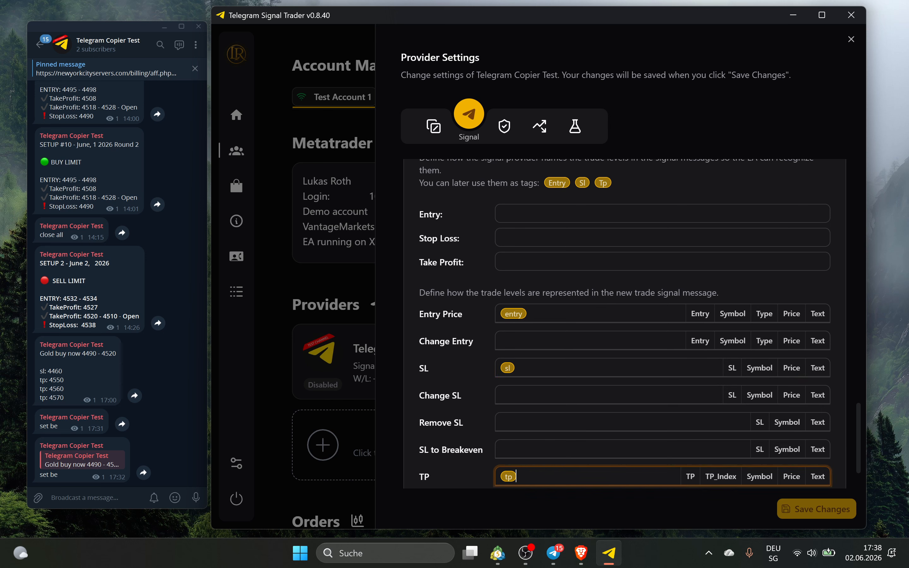
pyautogui.click(504, 213)
pyautogui.click(503, 237)
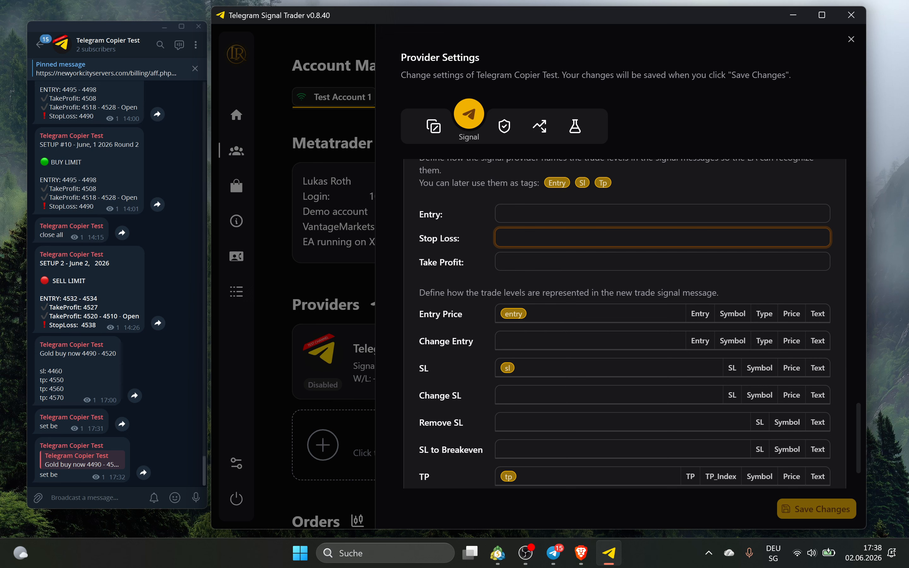
# Add sl and stoploss as Stop Loss level names
pyautogui.doubleClick(63, 325)
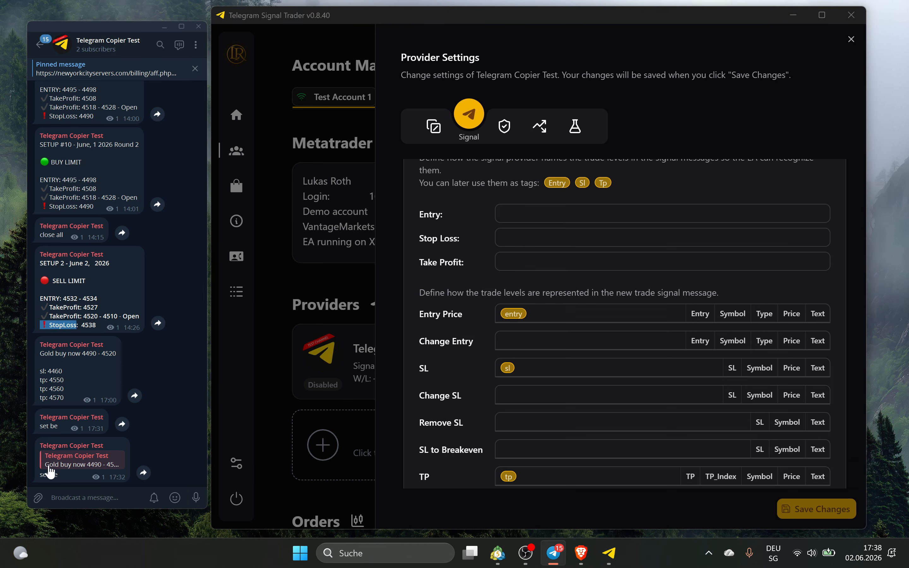
pyautogui.moveTo(40, 371); pyautogui.dragTo(44, 371)
pyautogui.click(538, 249)
pyautogui.write('sl')
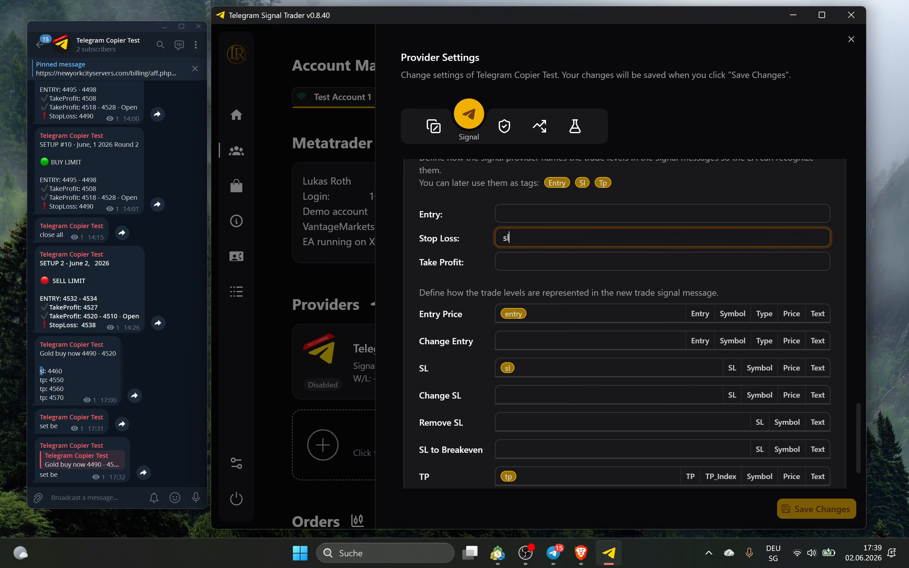
pyautogui.press('Return')
pyautogui.write('stoploss')
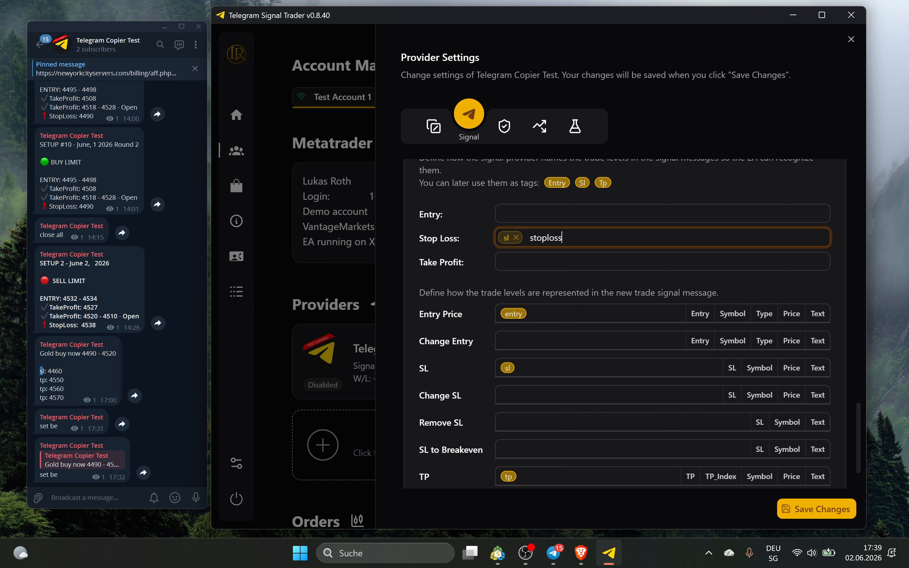
pyautogui.press('Return')
# Add stop-loss, stop loss and stop as further Stop Loss names
pyautogui.write('stop')
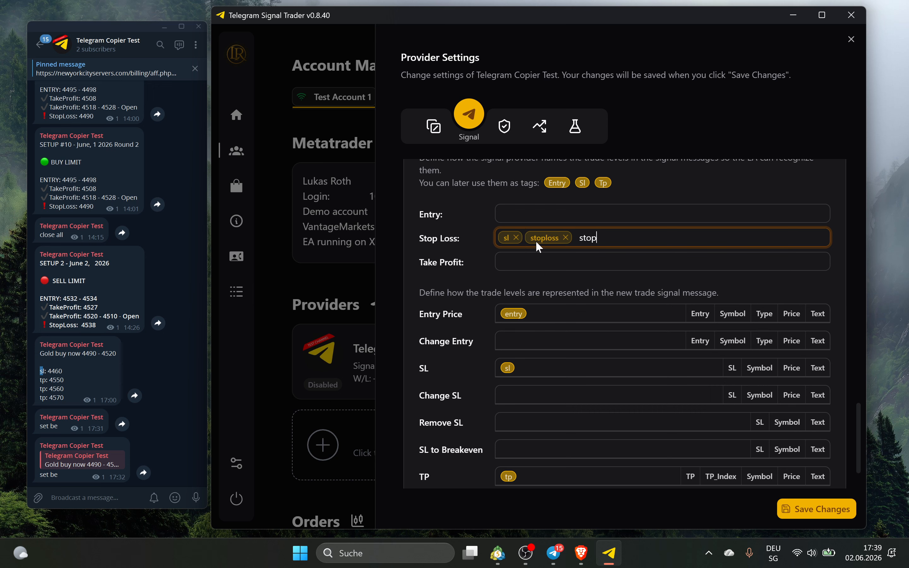
pyautogui.write('-loss')
pyautogui.press('Return')
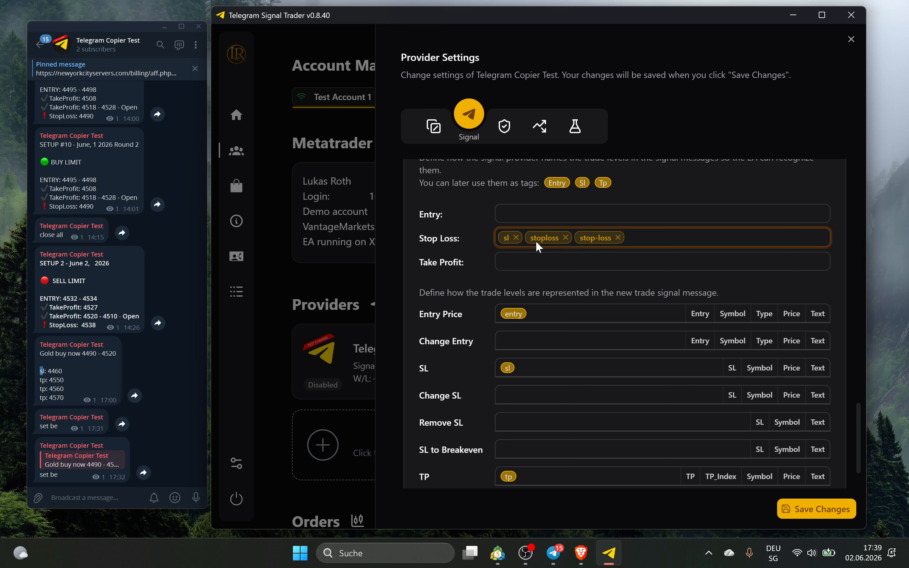
pyautogui.write('stop loss')
pyautogui.press('Return')
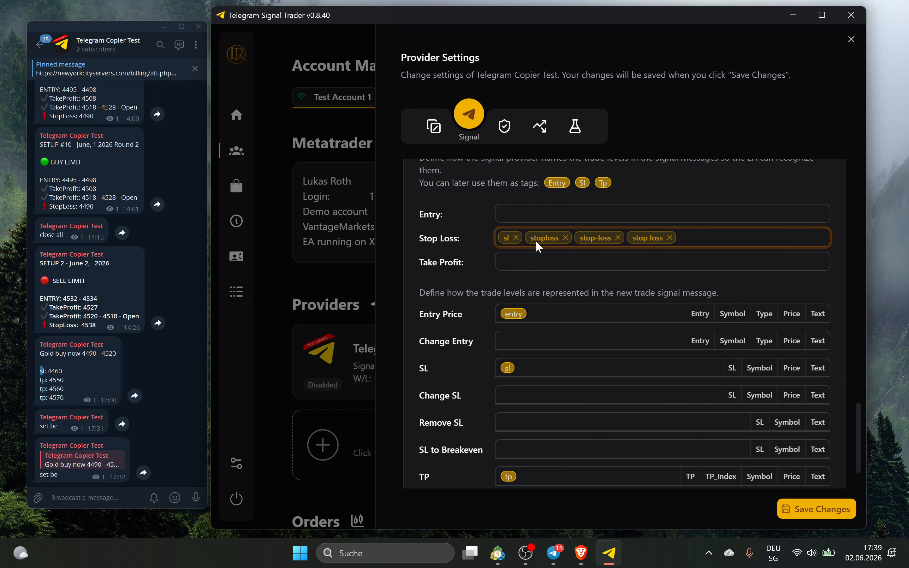
pyautogui.write('stopp')
pyautogui.press('BackSpace')
pyautogui.press('Return')
# Extend the SL pattern to 'sl: price' with a Price tag
pyautogui.click(516, 368)
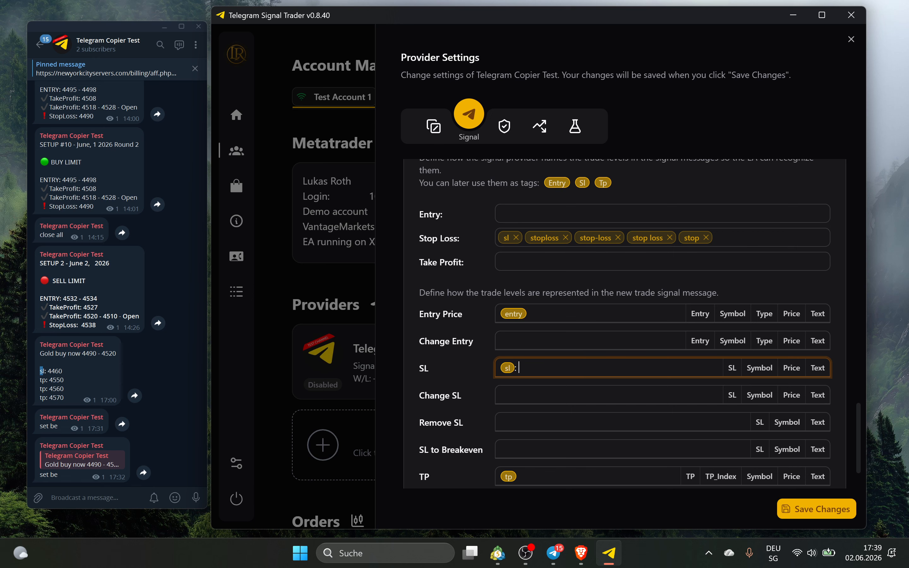
pyautogui.click(795, 369)
pyautogui.press('Return')
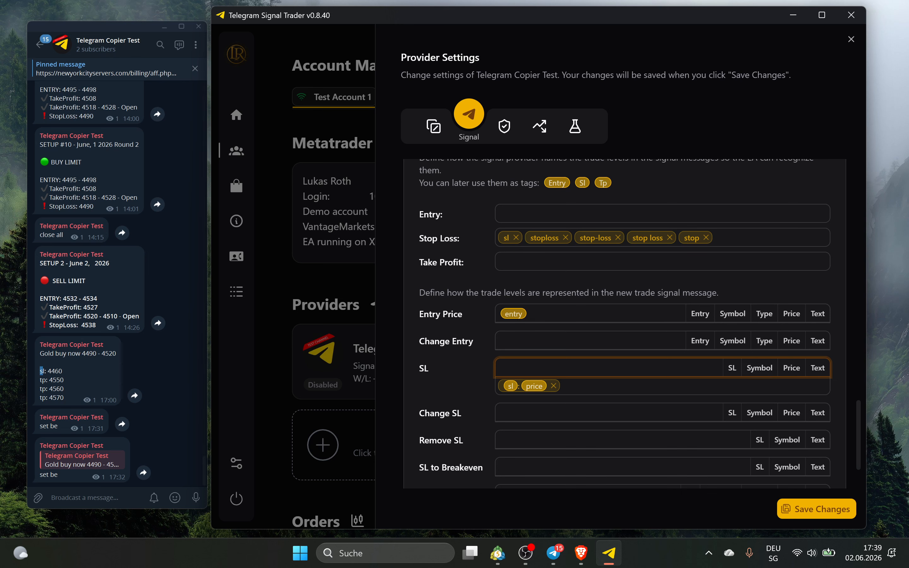
# Load the gold buy message into the chat draft, try 'stop loss' for sl, then revert to sl
pyautogui.rightClick(68, 376)
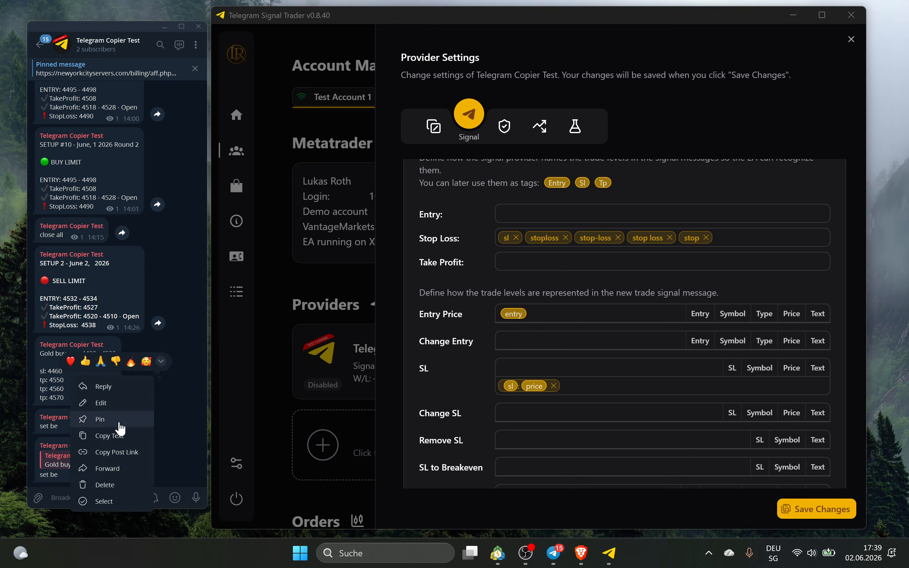
pyautogui.click(118, 435)
pyautogui.hotkey('ctrl', 'v')
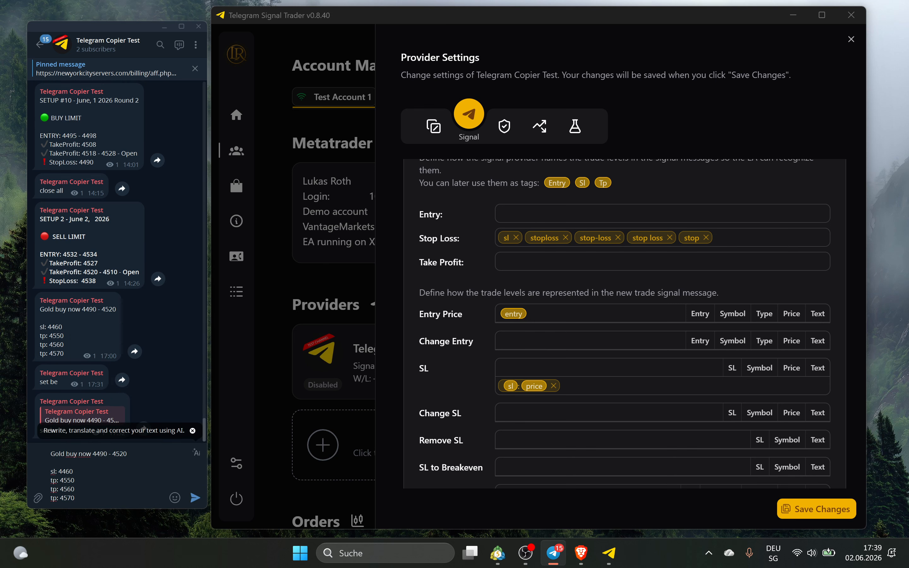
pyautogui.press('BackSpace')
pyautogui.press('BackSpace')
pyautogui.write('stop-loss')
pyautogui.press('BackSpace')
pyautogui.press('BackSpace')
pyautogui.press('BackSpace')
pyautogui.press('BackSpace')
pyautogui.press('BackSpace')
pyautogui.write('loss')
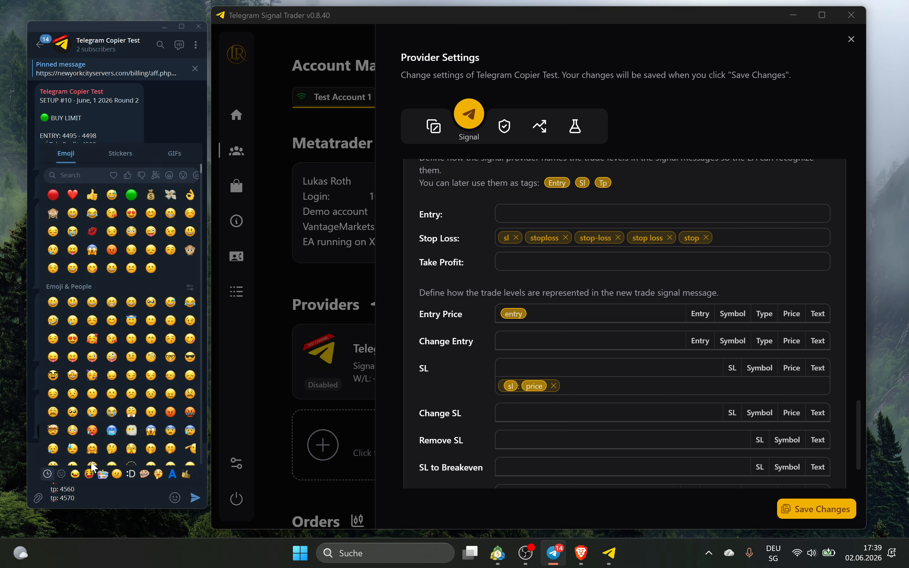
pyautogui.click(94, 498)
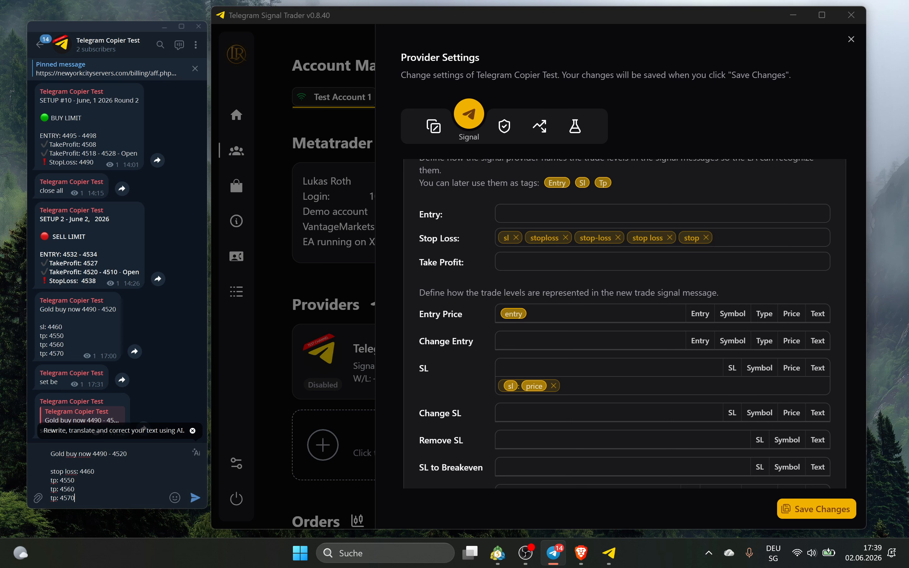
pyautogui.moveTo(78, 471); pyautogui.dragTo(44, 470)
pyautogui.write('sl')
pyautogui.click(75, 480)
# Remove all five Stop Loss names: sl, stoploss, stop-loss, stop loss and stop
pyautogui.click(516, 237)
pyautogui.click(539, 238)
pyautogui.click(541, 238)
pyautogui.click(542, 237)
pyautogui.click(533, 233)
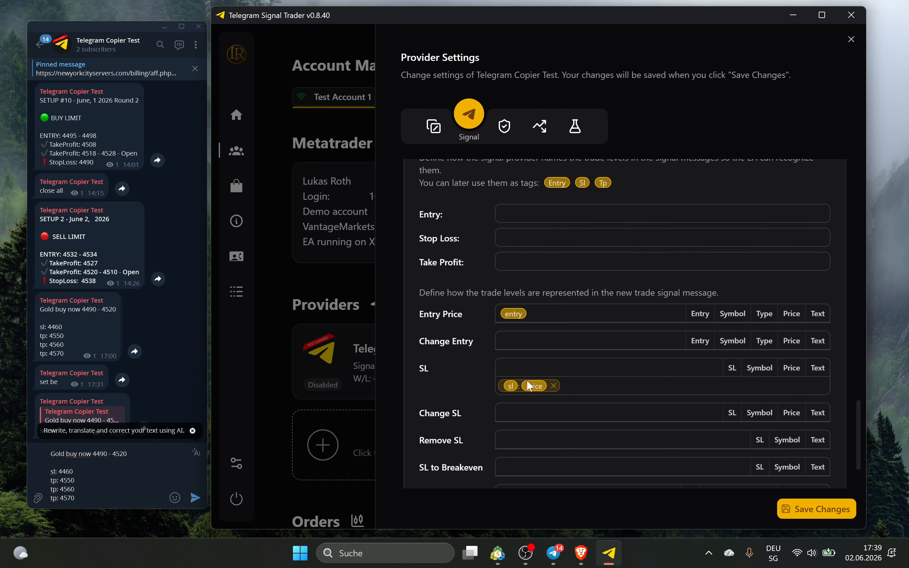
# Replace the SL pattern with a freshly built 'sl: price'
pyautogui.click(554, 386)
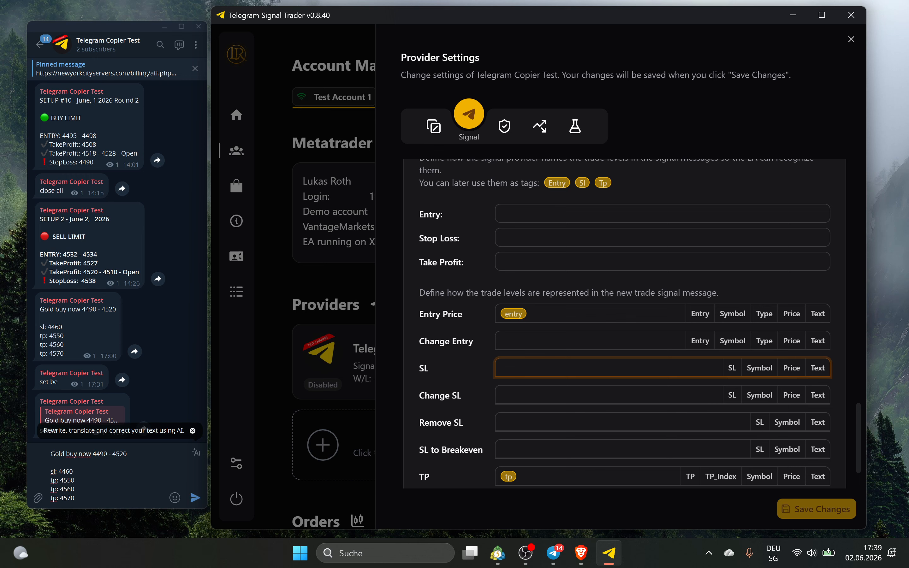
pyautogui.write('sl:')
pyautogui.click(799, 365)
pyautogui.press('Return')
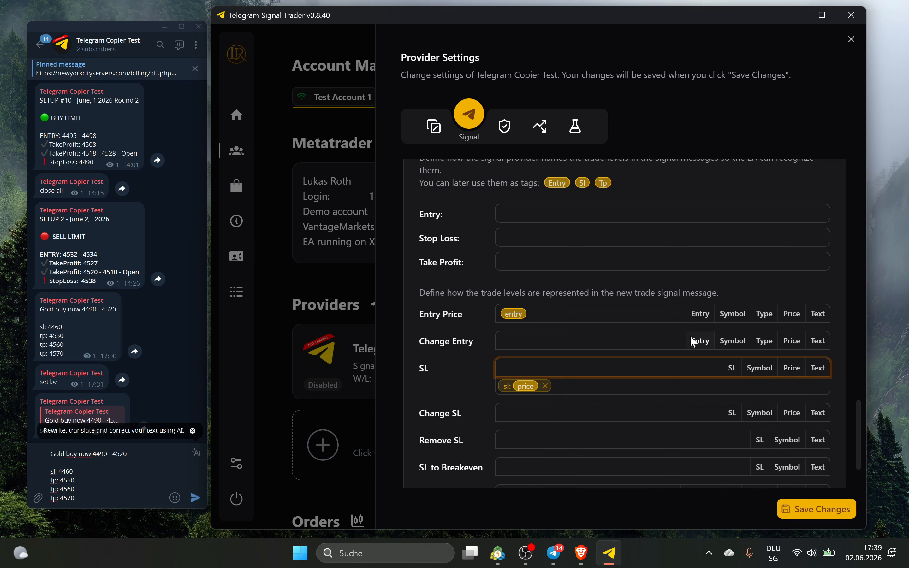
# Delete the entry tag, leaving the Entry Price pattern empty
pyautogui.click(601, 314)
pyautogui.press('BackSpace')
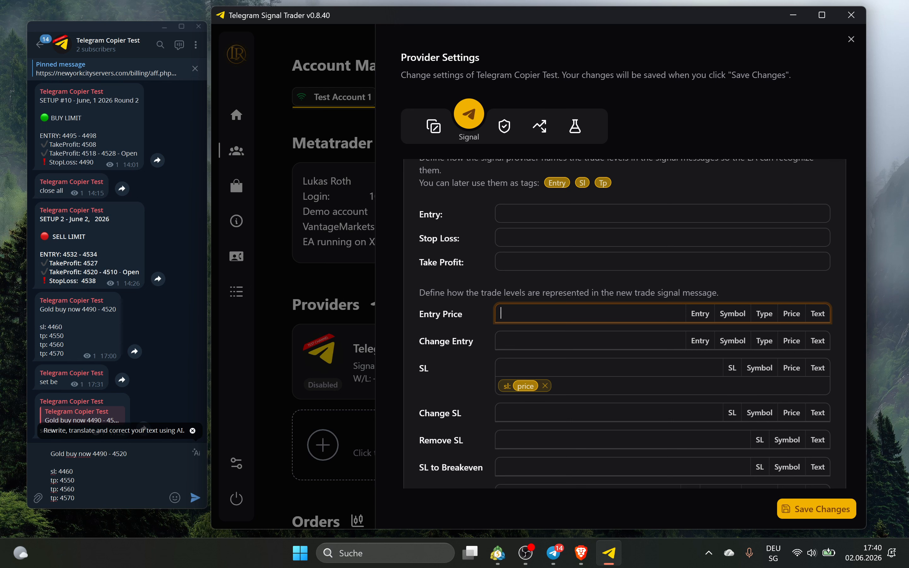
pyautogui.click(93, 480)
pyautogui.scroll(11, 423, 259)
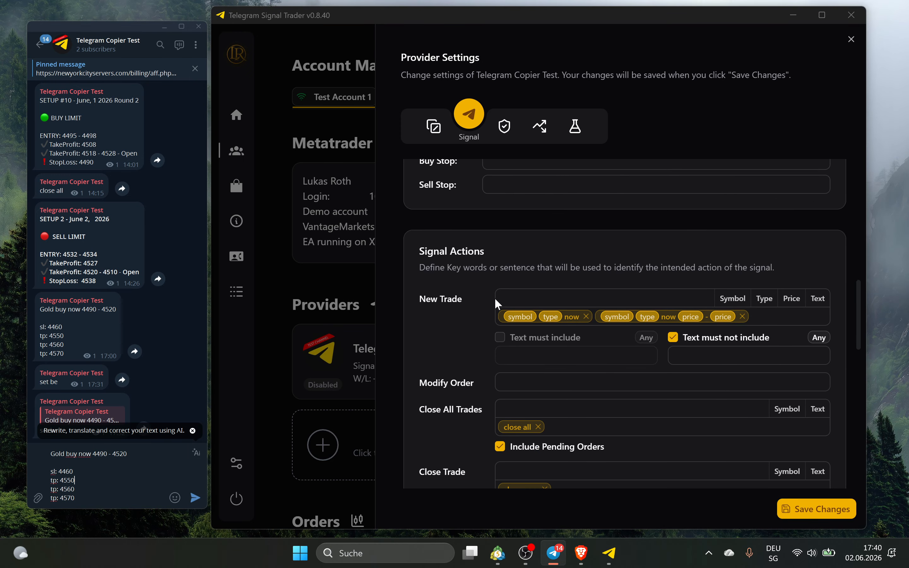
# Paste the SETUP 2 header into New Trade, swapping the date for Text and SELL LIMIT for Type
pyautogui.click(494, 297)
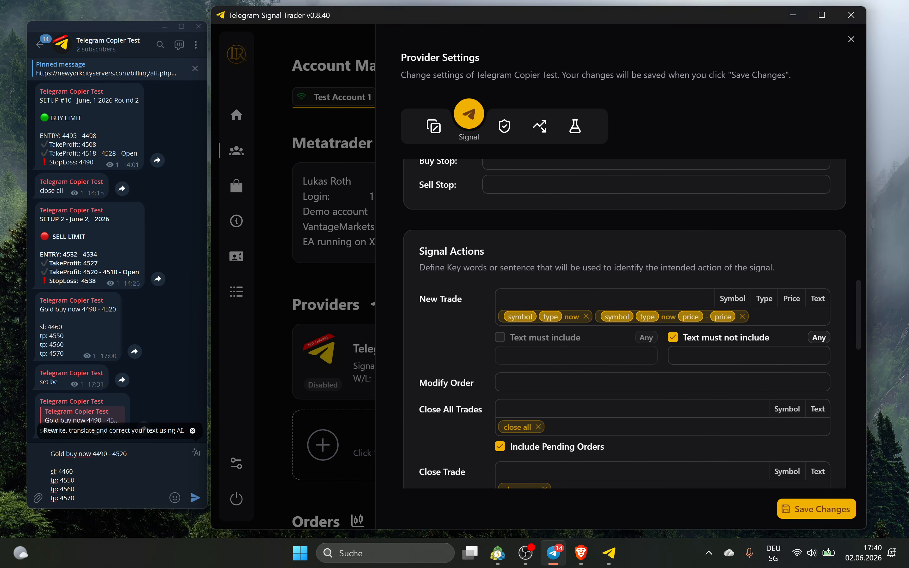
pyautogui.doubleClick(86, 237)
pyautogui.click(86, 236)
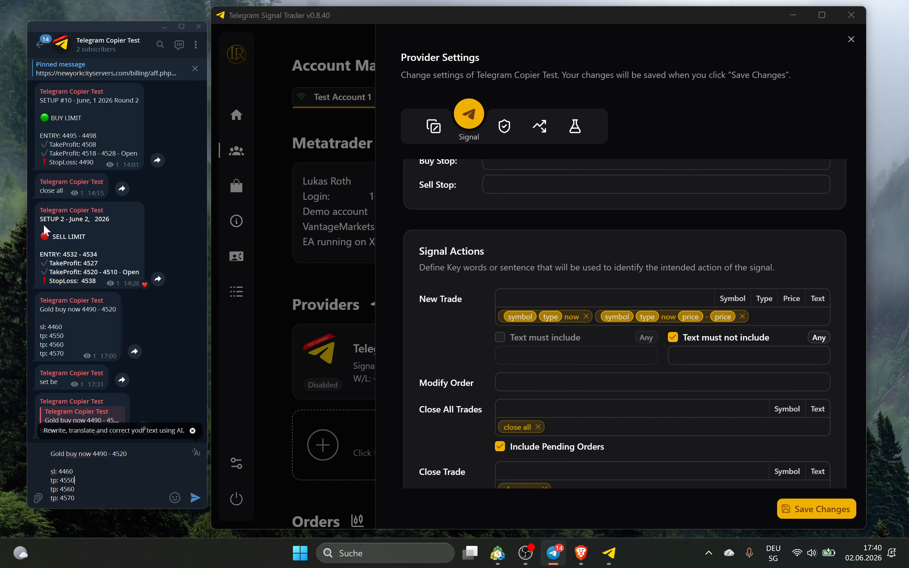
pyautogui.moveTo(40, 217); pyautogui.dragTo(140, 239)
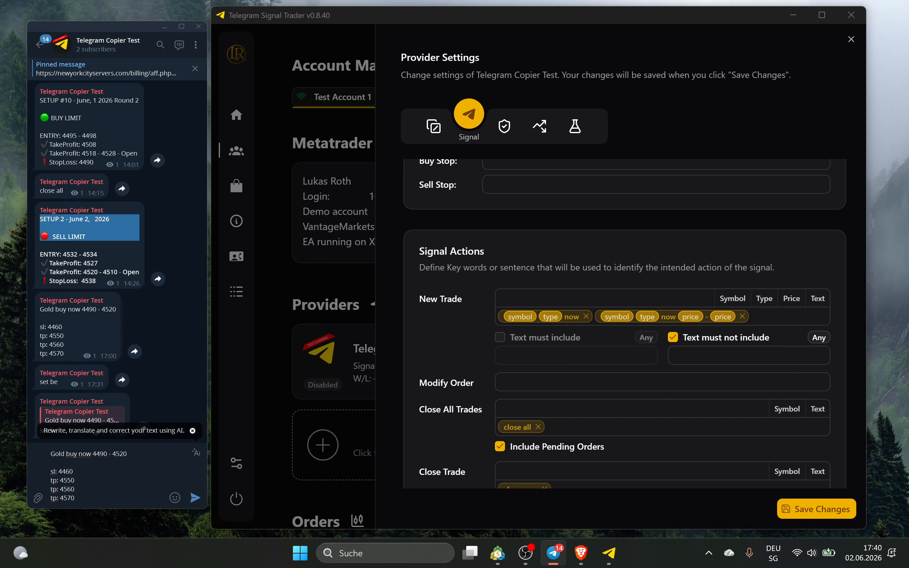
pyautogui.hotkey('ctrl', 'c')
pyautogui.click(586, 299)
pyautogui.hotkey('ctrl', 'v')
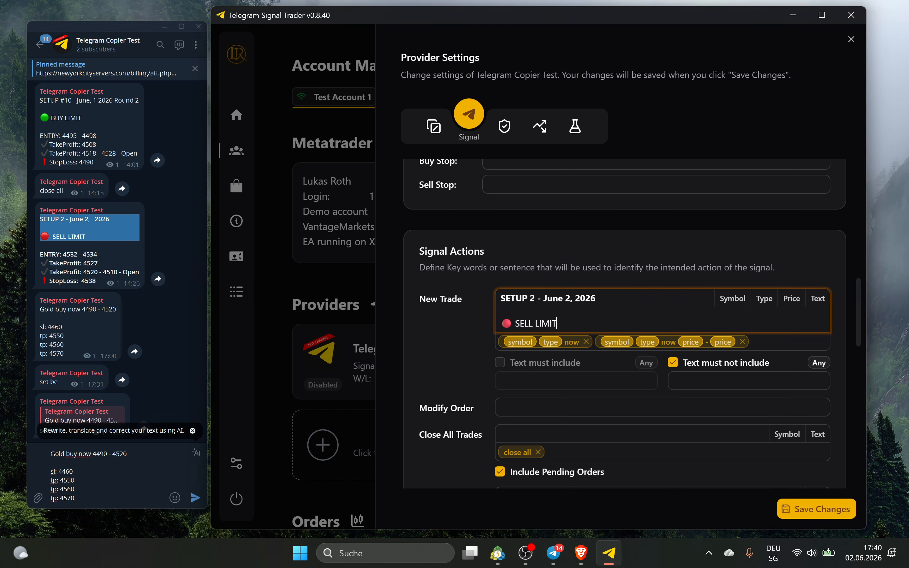
pyautogui.press('Delete')
pyautogui.press('Delete')
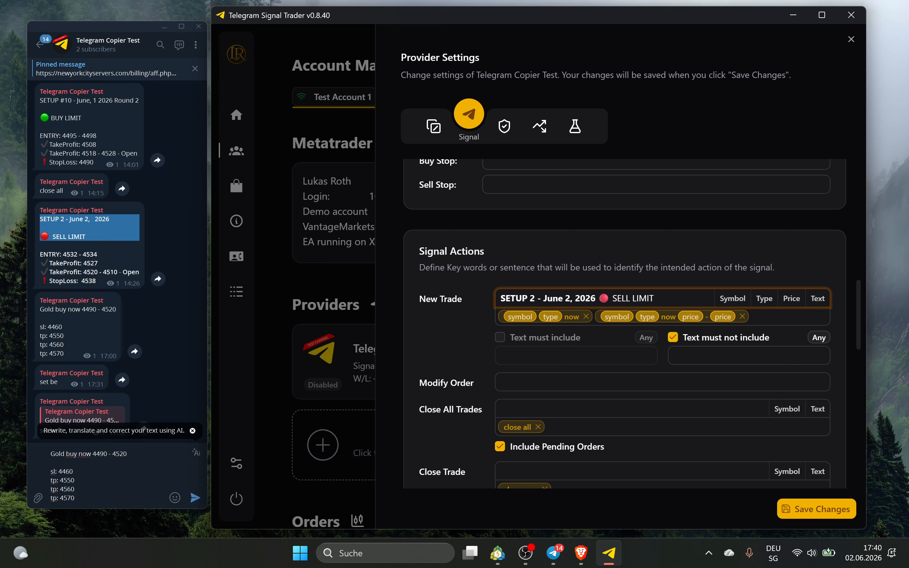
pyautogui.hotkey('shift', 'Left')
pyautogui.hotkey('shift', 'Left')
pyautogui.hotkey('shift', 'Left')
pyautogui.hotkey('shift', 'Left')
pyautogui.hotkey('shift', 'Left')
pyautogui.hotkey('shift', 'Left')
pyautogui.hotkey('shift', 'Left')
pyautogui.hotkey('shift', 'Left')
pyautogui.hotkey('shift', 'Left')
pyautogui.hotkey('shift', 'Left')
pyautogui.hotkey('shift', 'Left')
pyautogui.hotkey('shift', 'Left')
pyautogui.hotkey('shift', 'Left')
pyautogui.hotkey('shift', 'Left')
pyautogui.hotkey('shift', 'Left')
pyautogui.hotkey('shift', 'Left')
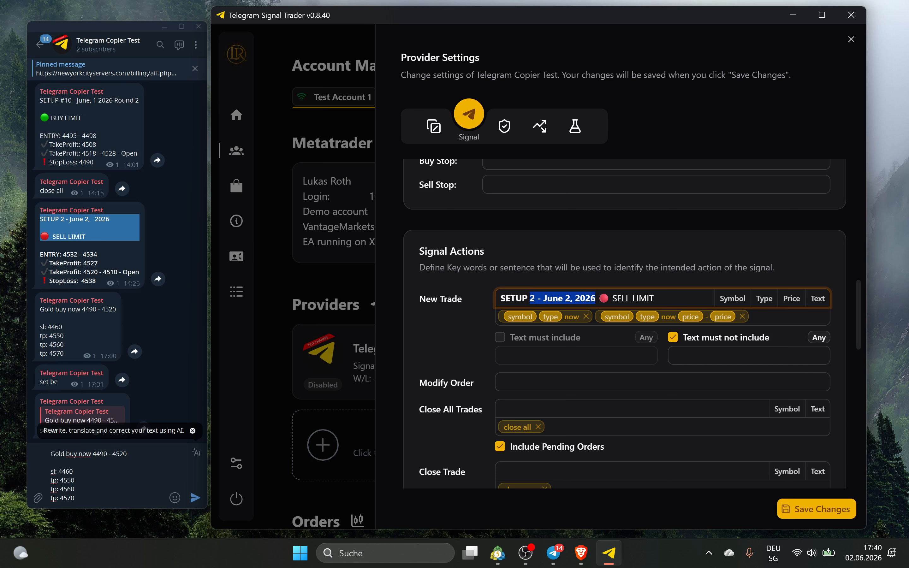
pyautogui.click(812, 299)
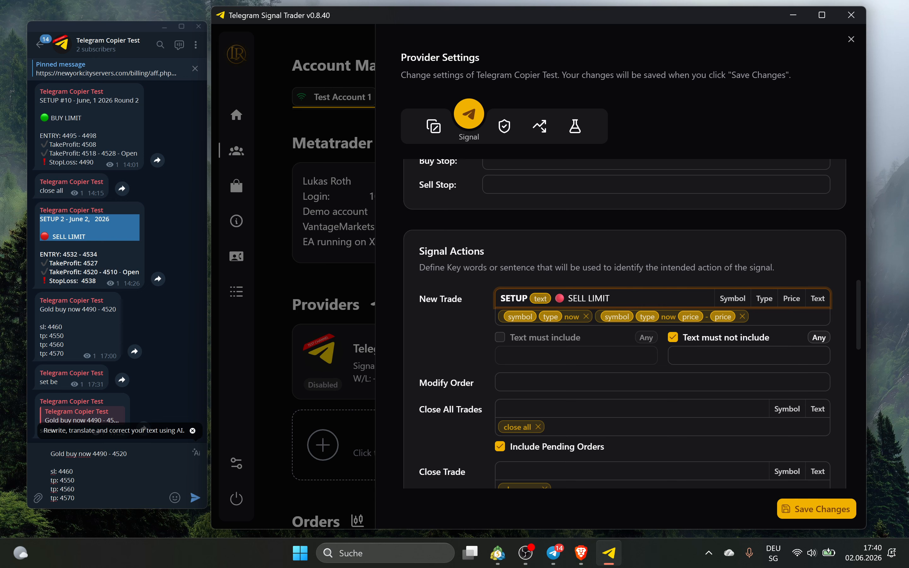
pyautogui.hotkey('shift', 'Right')
pyautogui.hotkey('shift', 'Right')
pyautogui.hotkey('shift', 'Right')
pyautogui.hotkey('shift', 'Right')
pyautogui.hotkey('shift', 'Right')
pyautogui.hotkey('shift', 'Right')
pyautogui.hotkey('shift', 'Right')
pyautogui.hotkey('shift', 'Right')
pyautogui.hotkey('shift', 'Right')
pyautogui.hotkey('shift', 'Right')
pyautogui.click(759, 300)
# Add 'sell limit' as a Sell Limit order type keyword
pyautogui.scroll(5, 602, 302)
pyautogui.click(525, 329)
pyautogui.write('sell limit')
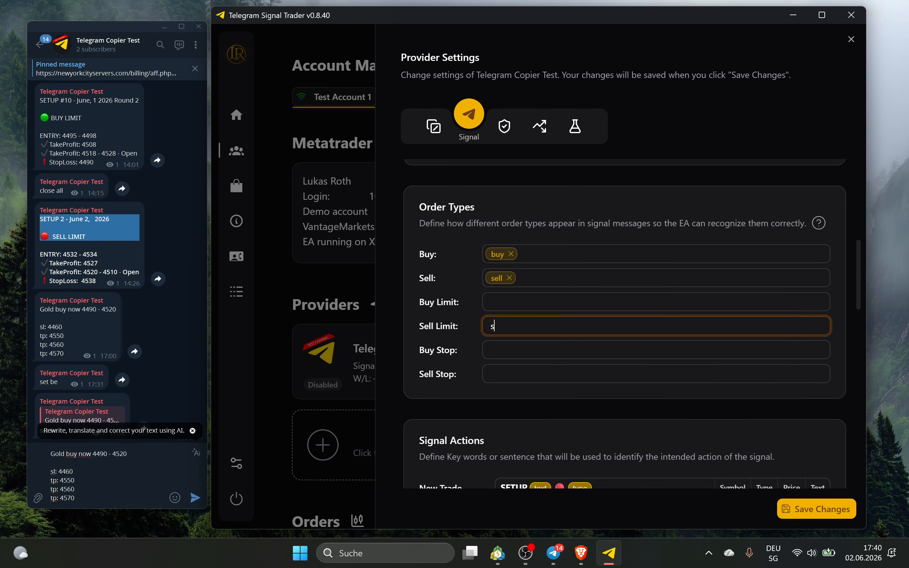
pyautogui.press('Return')
pyautogui.scroll(-4, 523, 326)
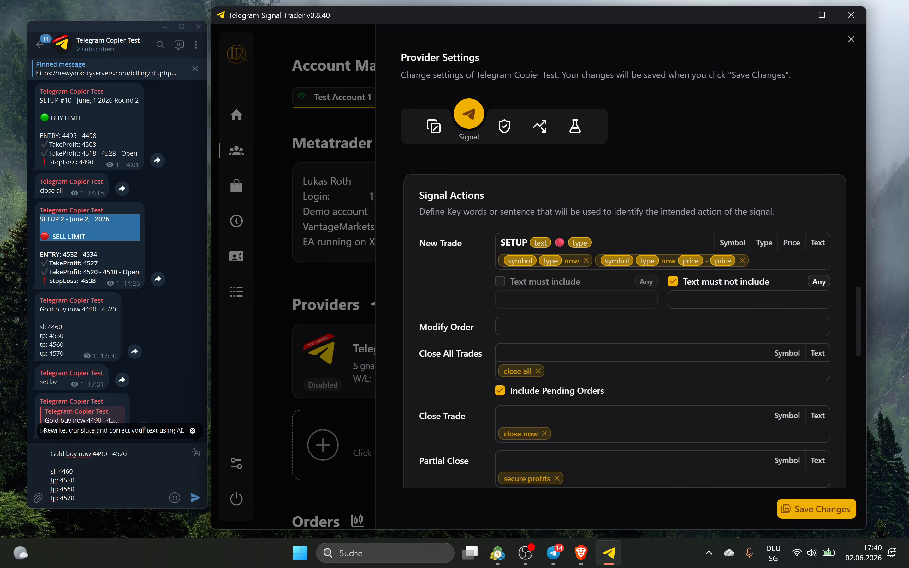
# Commit 'setup text 🔴 type' as the third New Trade pattern
pyautogui.click(621, 237)
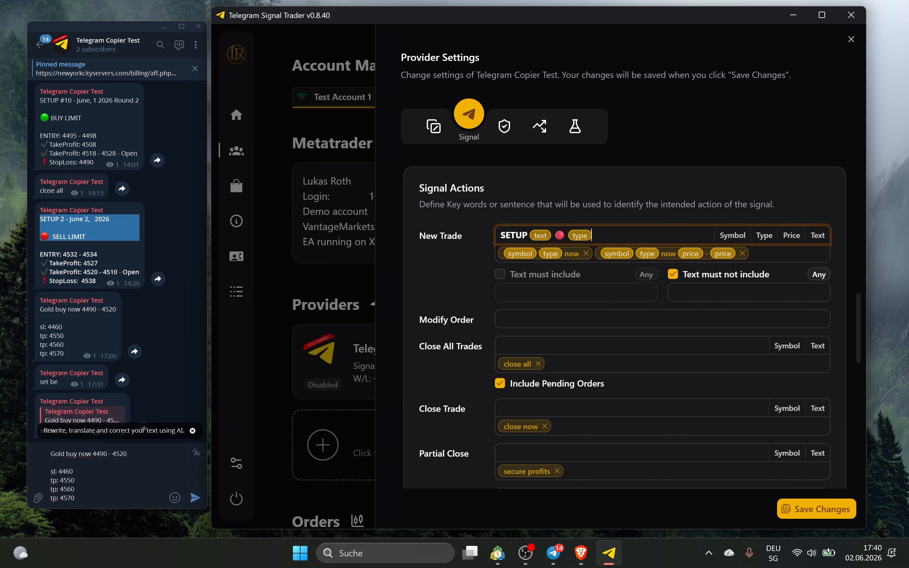
pyautogui.press('Return')
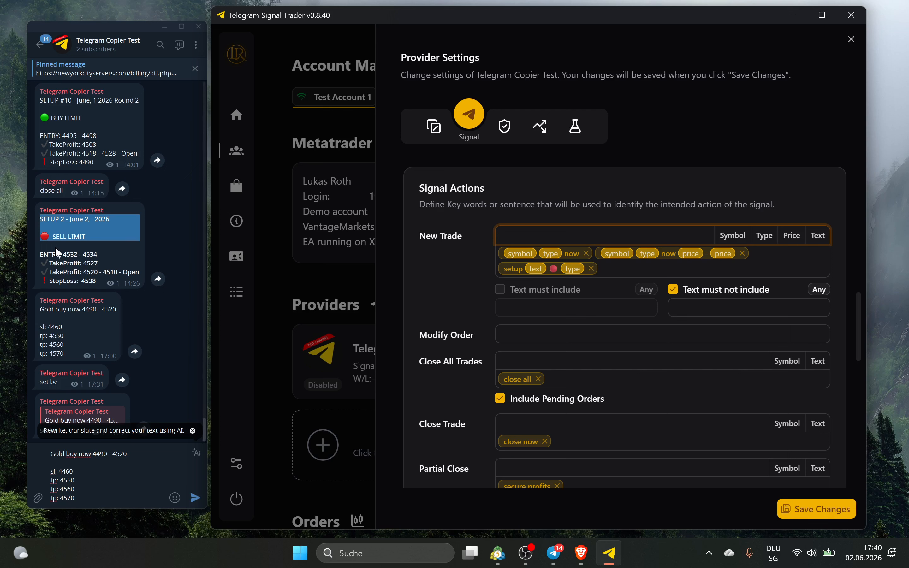
pyautogui.click(88, 118)
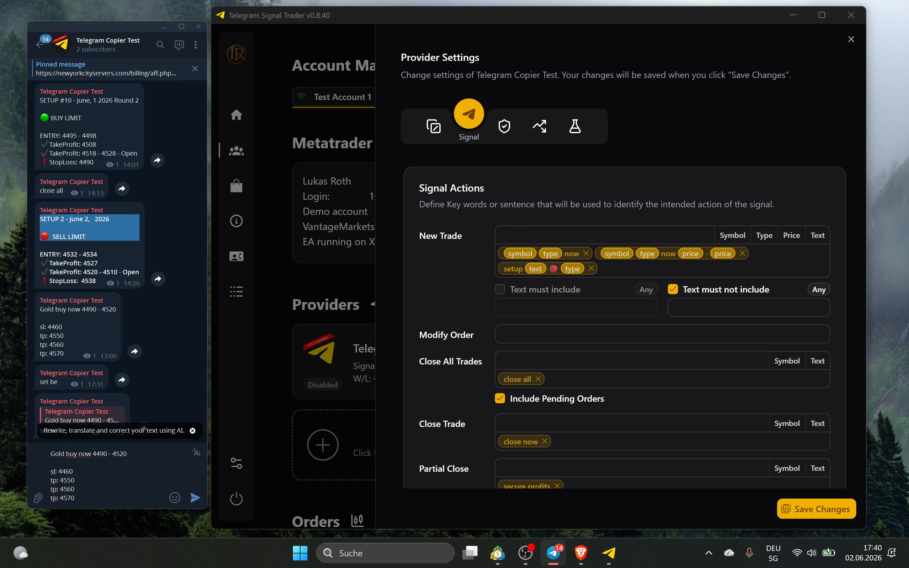
pyautogui.moveTo(97, 255); pyautogui.dragTo(49, 258)
# Turn the pasted ENTRY line into the Entry Price pattern 'entry: price - price'
pyautogui.scroll(-15, 424, 292)
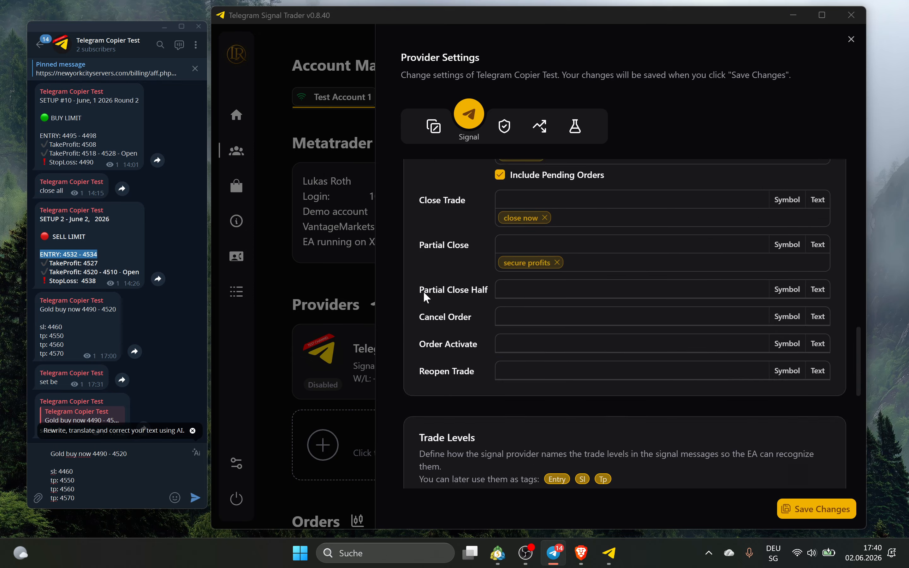
pyautogui.click(526, 329)
pyautogui.hotkey('ctrl', 'v')
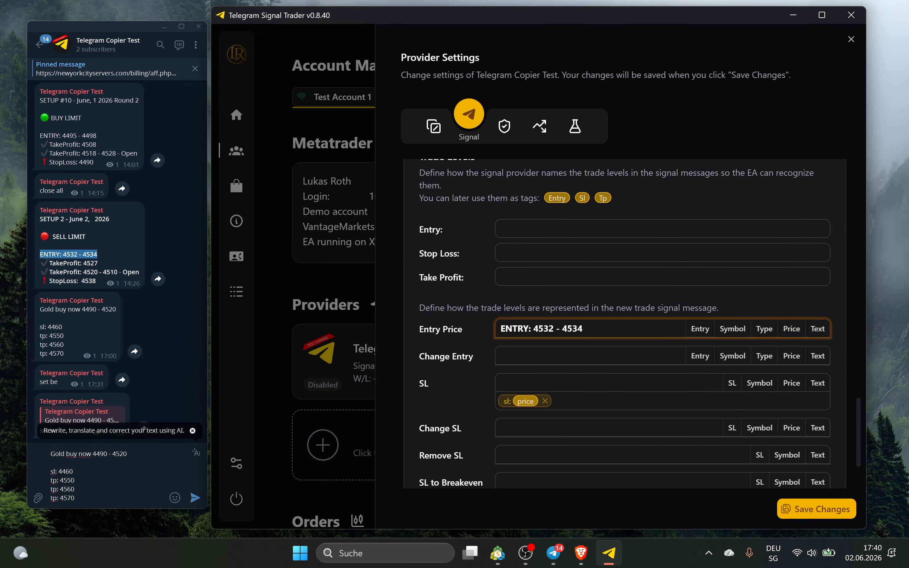
pyautogui.hotkey('shift', 'Left')
pyautogui.hotkey('shift', 'Left')
pyautogui.hotkey('shift', 'Left')
pyautogui.hotkey('shift', 'Left')
pyautogui.hotkey('shift', 'Left')
pyautogui.hotkey('shift', 'Left')
pyautogui.hotkey('shift', 'Left')
pyautogui.hotkey('shift', 'Left')
pyautogui.hotkey('shift', 'Left')
pyautogui.hotkey('shift', 'Left')
pyautogui.hotkey('shift', 'Left')
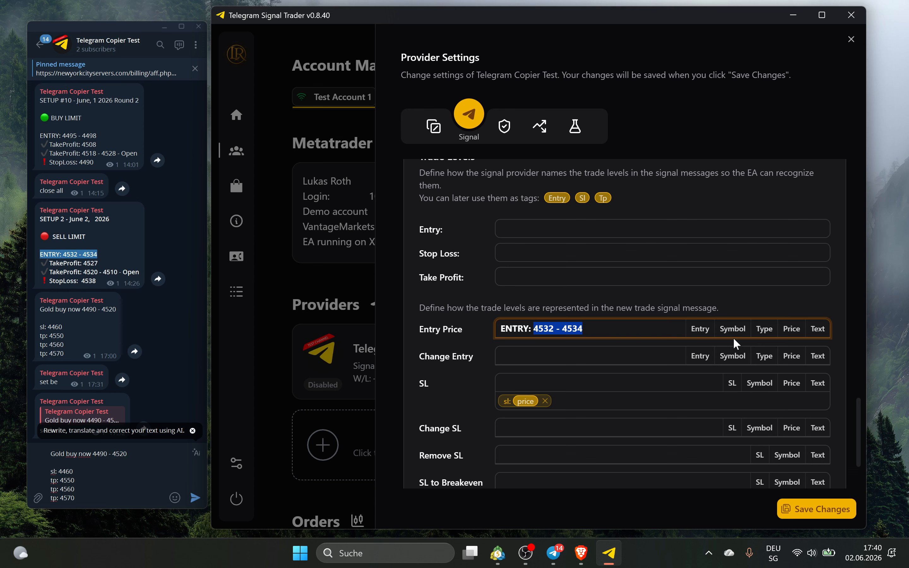
pyautogui.click(784, 328)
pyautogui.write('-')
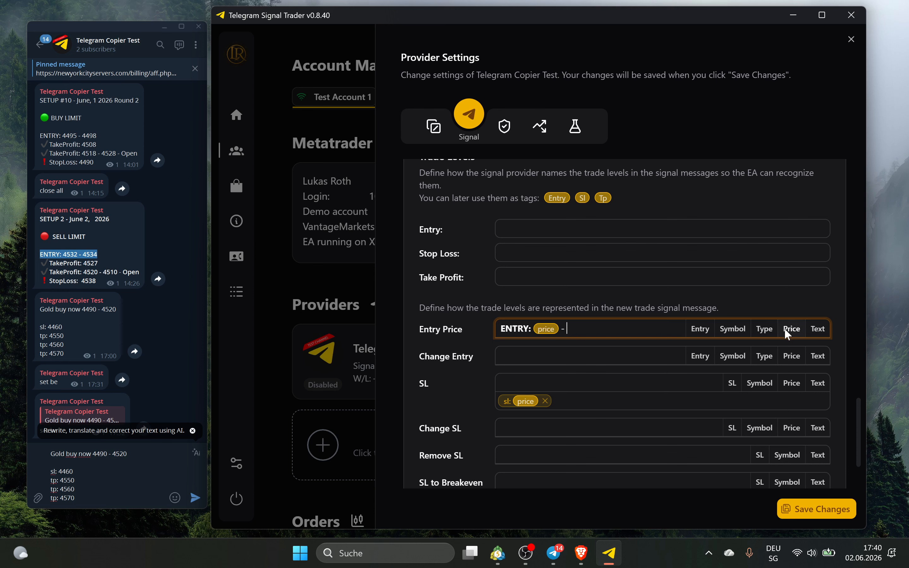
pyautogui.click(784, 328)
pyautogui.press('Return')
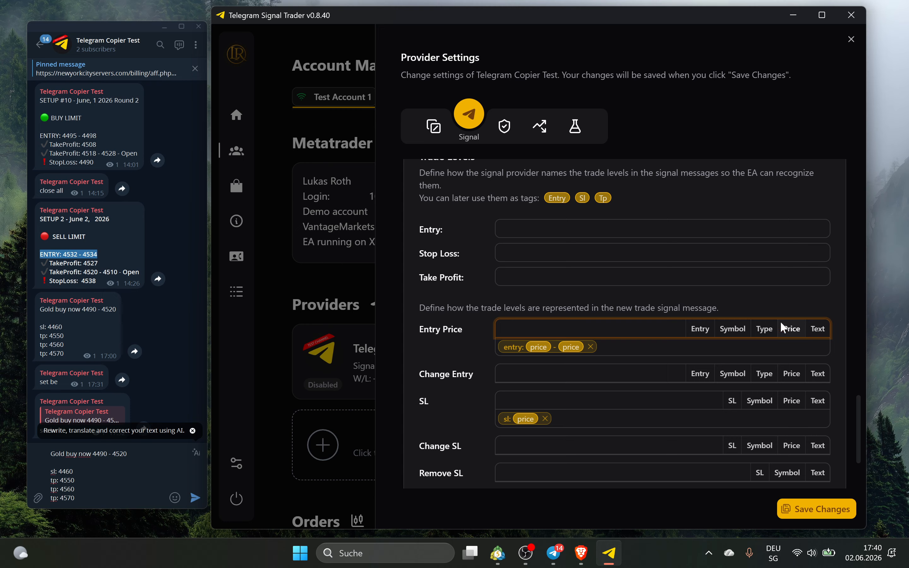
# Save the provider settings
pyautogui.scroll(10, 637, 343)
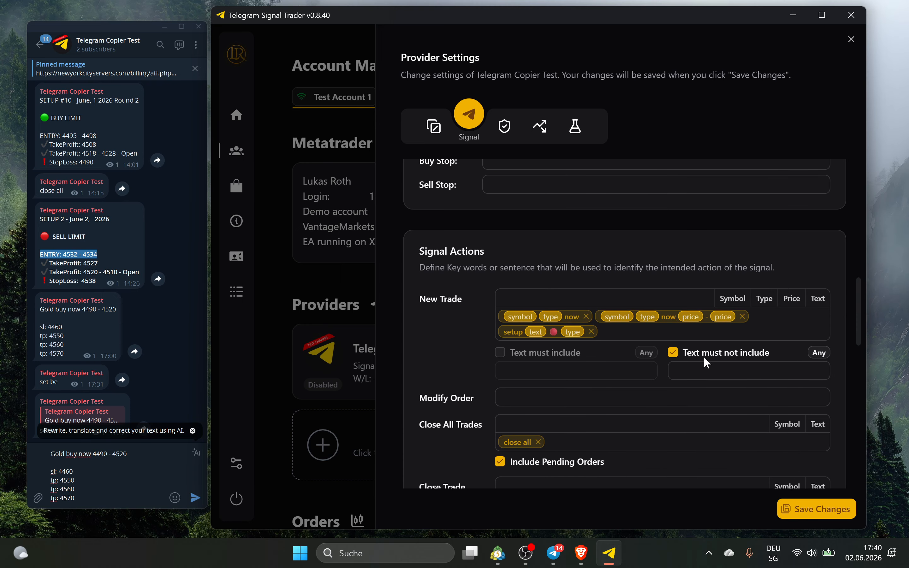
pyautogui.click(831, 517)
pyautogui.scroll(-10, 682, 301)
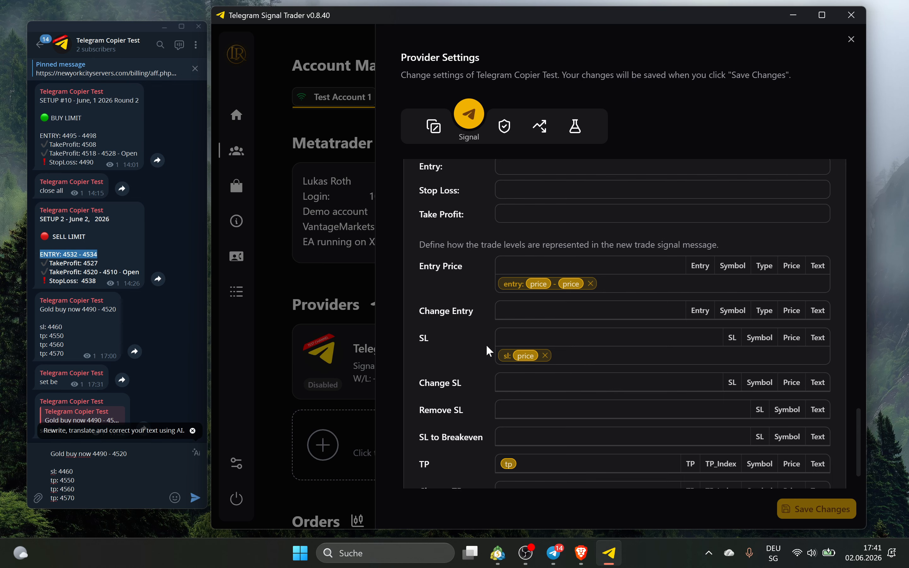
# Create the TP pattern 'tp: price' from the copied 'tp: 4550' line
pyautogui.scroll(-2, 488, 352)
pyautogui.click(64, 336)
pyautogui.moveTo(38, 335); pyautogui.dragTo(64, 335)
pyautogui.hotkey('ctrl', 'c')
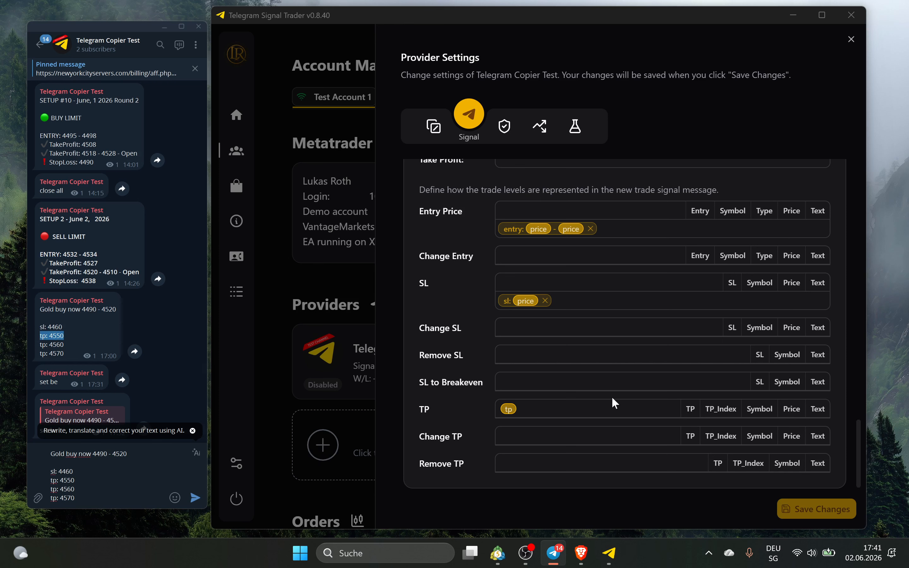
pyautogui.click(492, 410)
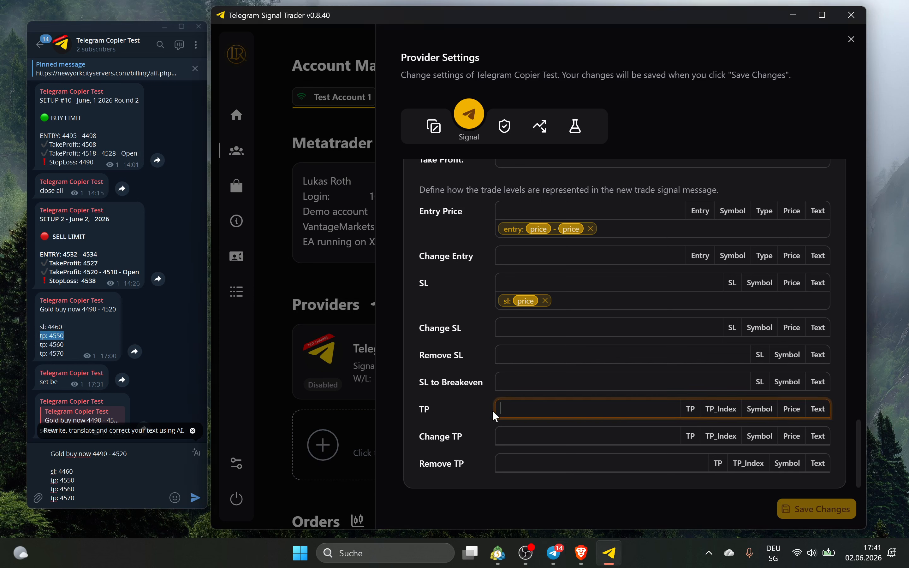
pyautogui.hotkey('ctrl', 'v')
pyautogui.hotkey('shift', 'Left')
pyautogui.hotkey('shift', 'Left')
pyautogui.hotkey('shift', 'Left')
pyautogui.hotkey('shift', 'Left')
pyautogui.click(792, 409)
pyautogui.press('Return')
# Try a TP pattern with a TP index tag after tp, then delete it
pyautogui.click(510, 409)
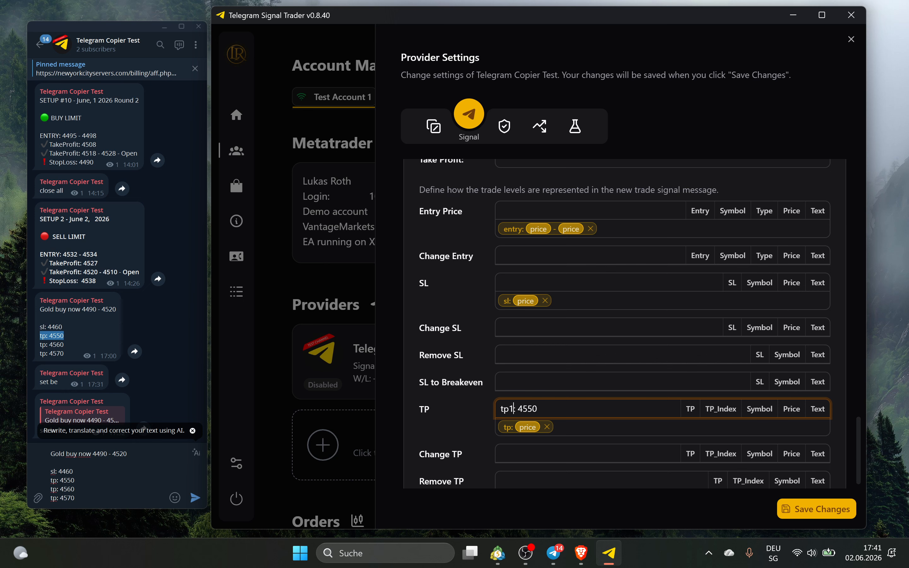
pyautogui.hotkey('shift', 'Left')
pyautogui.click(735, 412)
pyautogui.press('Return')
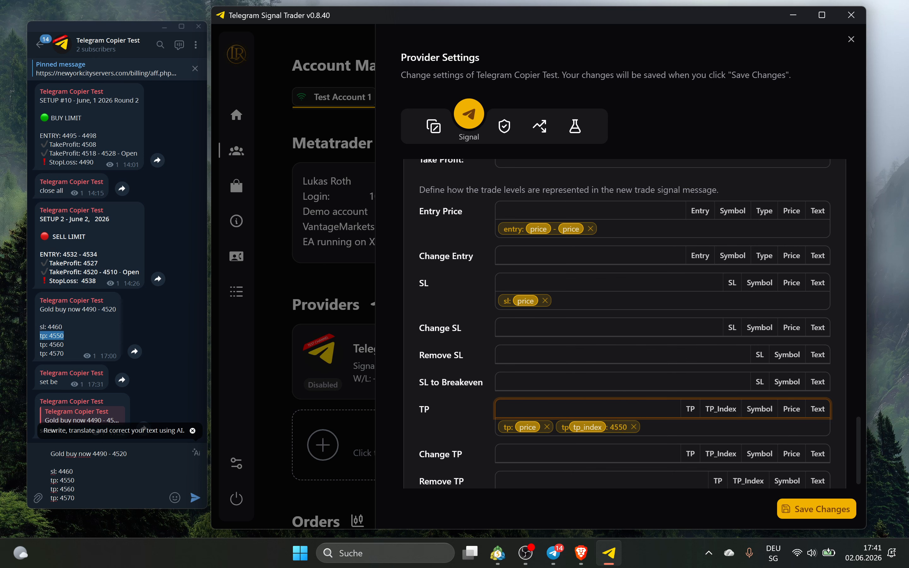
pyautogui.click(634, 427)
# Build a trial TP pattern of tp, a TP index tag, a colon and a price tag
pyautogui.click(690, 409)
pyautogui.press('BackSpace')
pyautogui.write('tp')
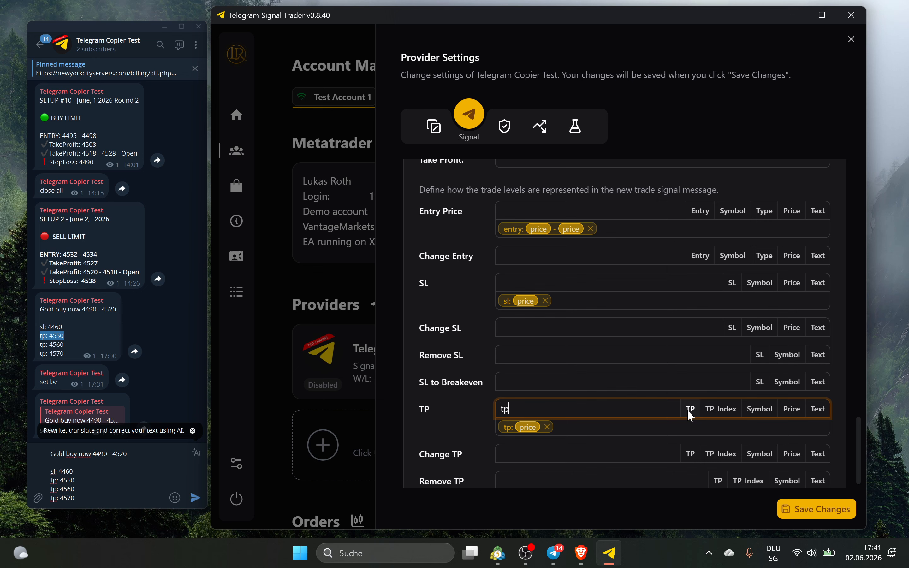
pyautogui.click(719, 404)
pyautogui.write(':')
pyautogui.click(791, 409)
pyautogui.press('Return')
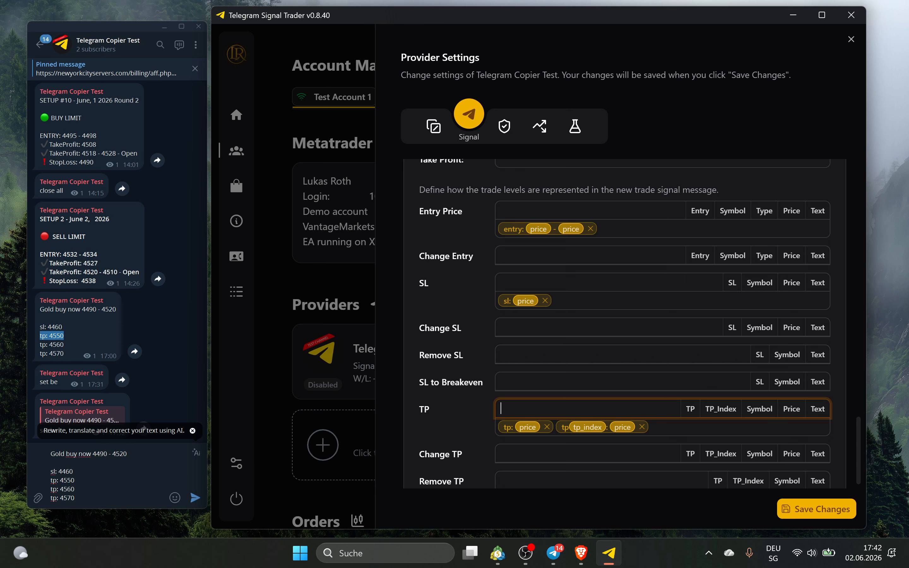
# Remove the indexed TP pattern, leaving only 'tp: price'
pyautogui.write('1')
pyautogui.press('BackSpace')
pyautogui.write('2')
pyautogui.press('BackSpace')
pyautogui.scroll(-1, 563, 416)
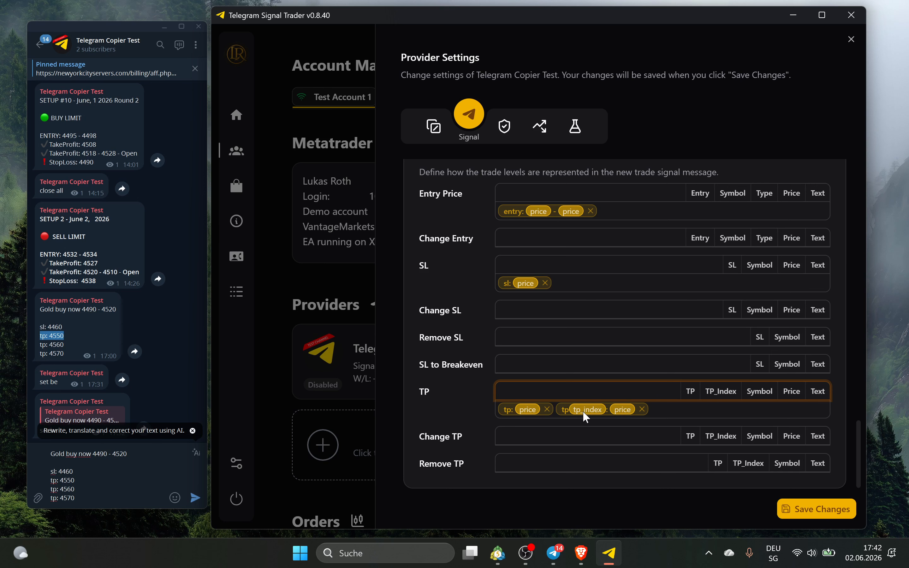
pyautogui.click(643, 410)
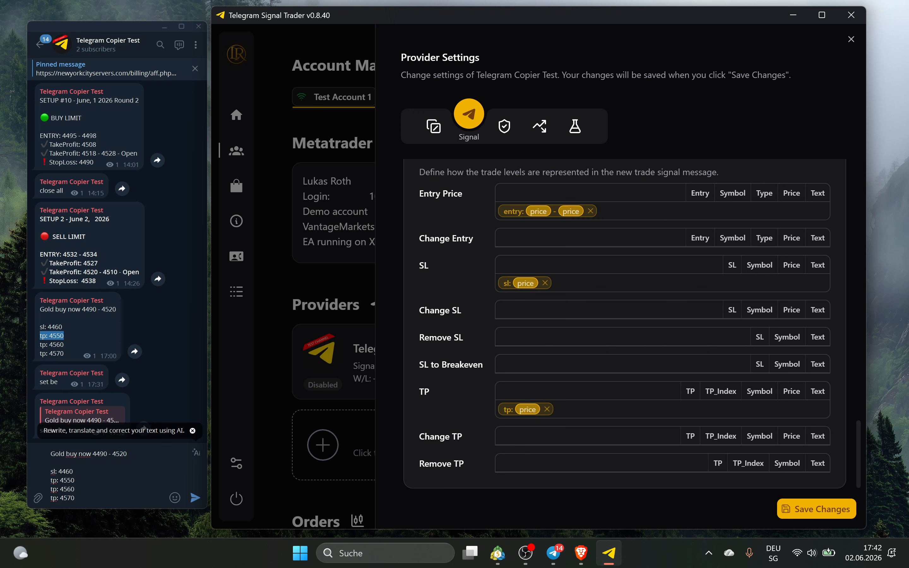
pyautogui.moveTo(75, 497); pyautogui.dragTo(53, 480)
pyautogui.click(51, 481)
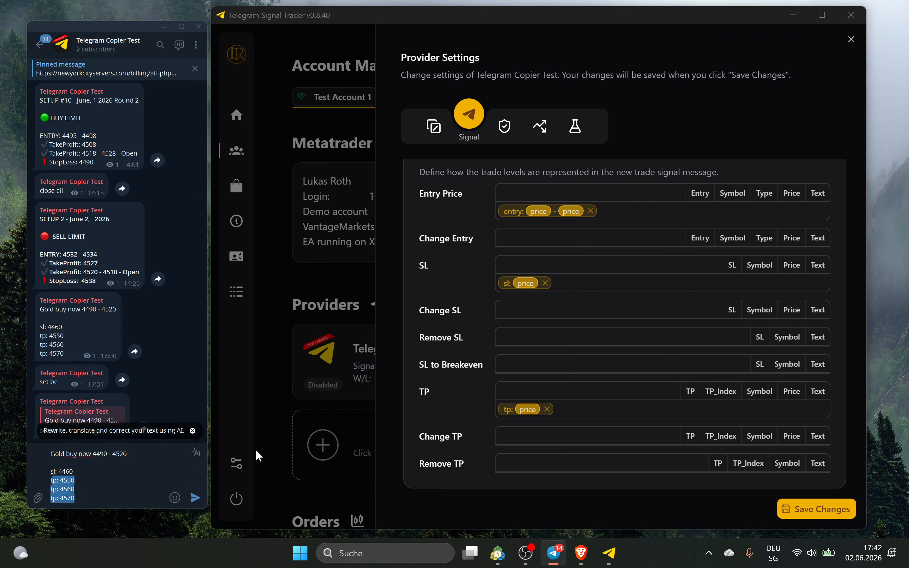
# Save the settings, then add and remove a trial 'delete tp' Remove TP keyword
pyautogui.click(820, 518)
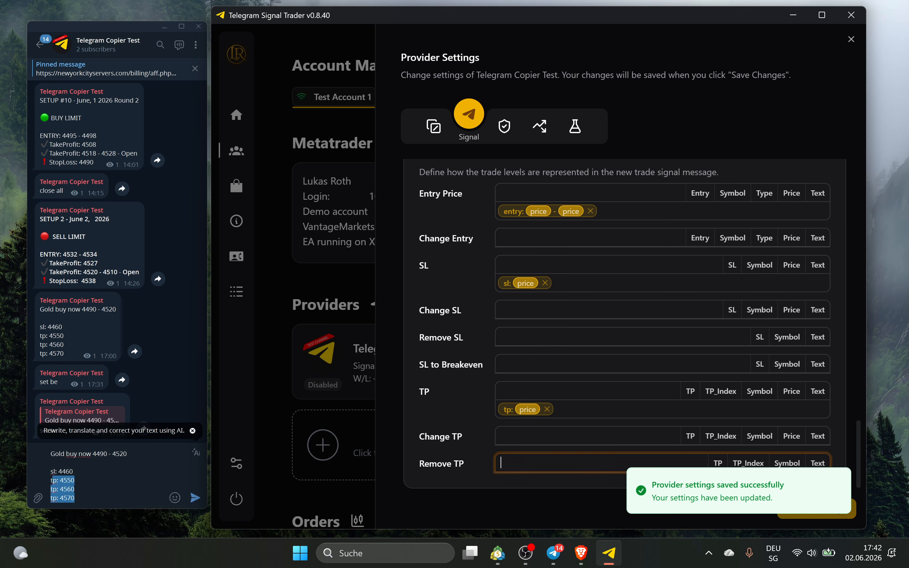
pyautogui.write('delte tp')
pyautogui.press('BackSpace')
pyautogui.press('BackSpace')
pyautogui.press('BackSpace')
pyautogui.press('BackSpace')
pyautogui.press('BackSpace')
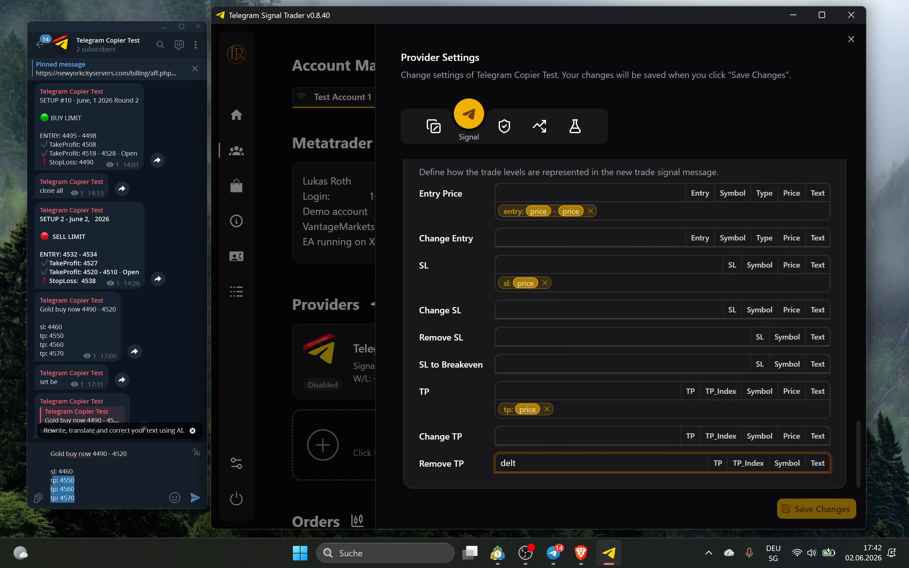
pyautogui.write('ete tp')
pyautogui.press('Return')
pyautogui.scroll(-1, 511, 470)
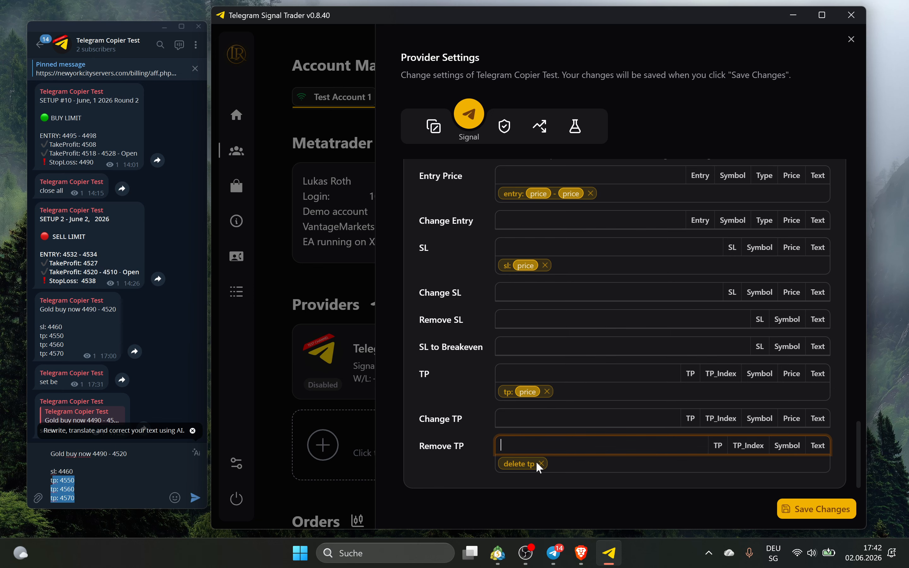
pyautogui.click(540, 464)
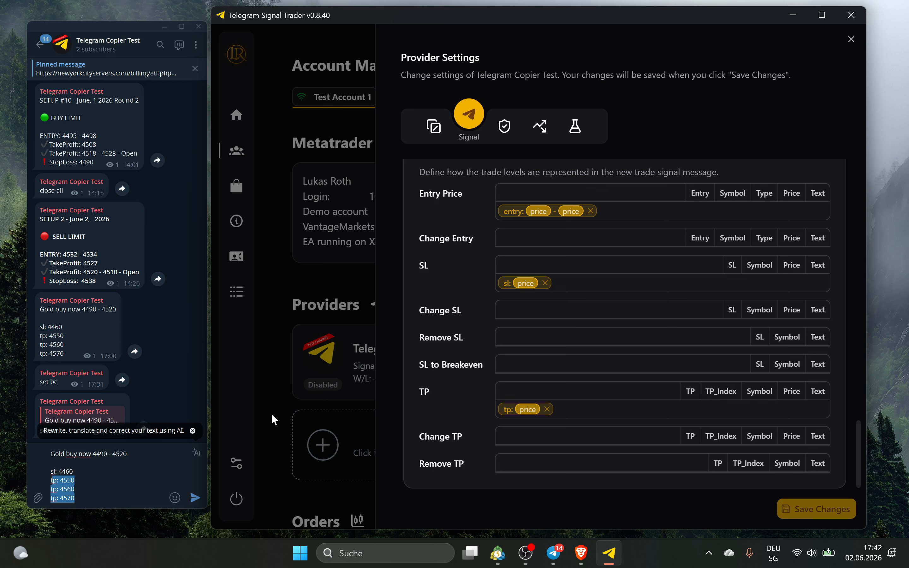
# Add 'risk free' as the SL to Breakeven keyword and save the settings
pyautogui.click(505, 364)
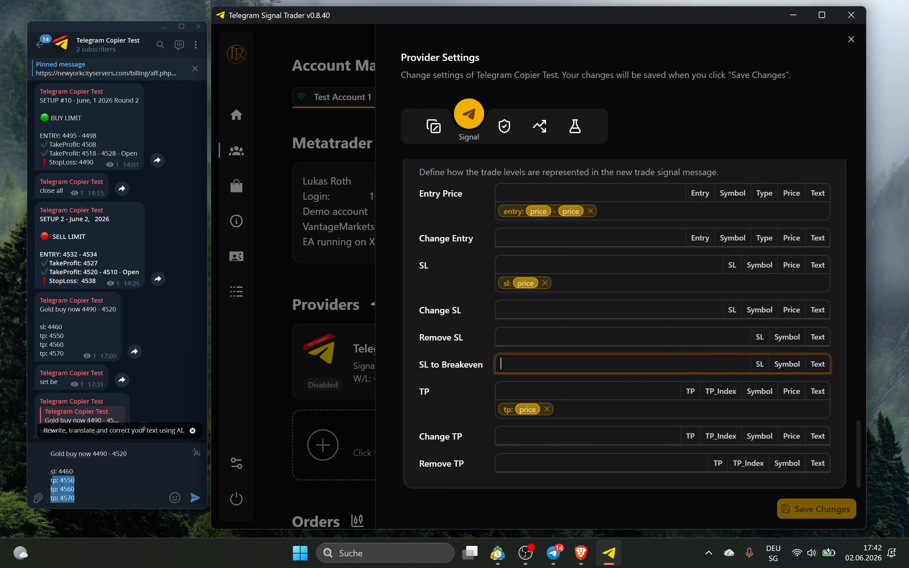
pyautogui.write('risk free')
pyautogui.press('Return')
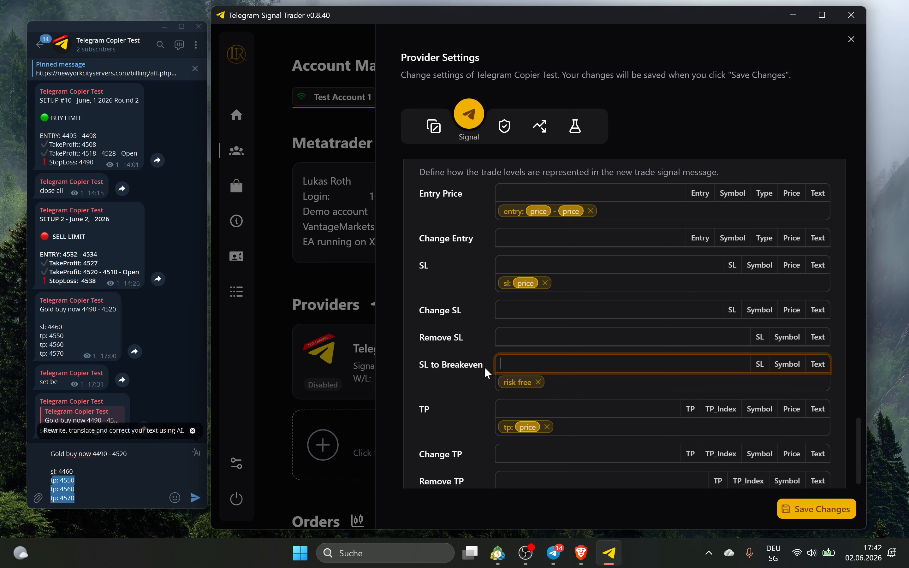
pyautogui.click(817, 509)
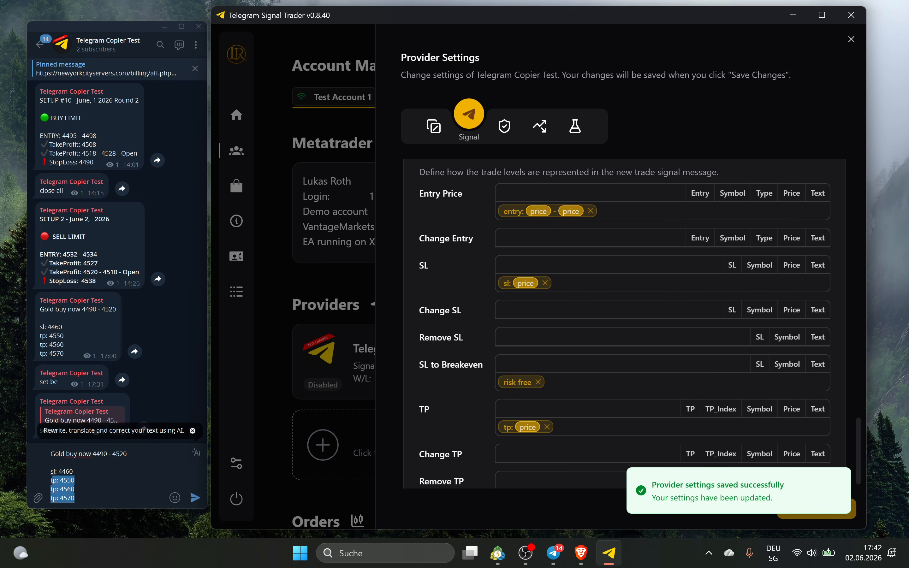
# Bring up the provider's Risk settings
pyautogui.click(506, 127)
pyautogui.scroll(-2, 505, 282)
pyautogui.scroll(2, 488, 272)
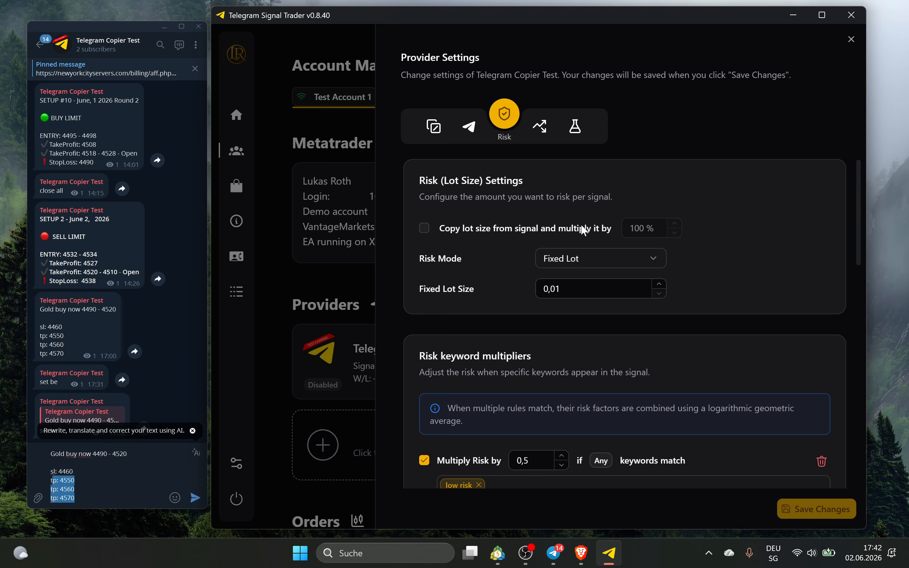
# Tick 'Copy lot size from signal', then add and remove a 'lot: 0.01' line in the Telegram signal draft
pyautogui.click(468, 224)
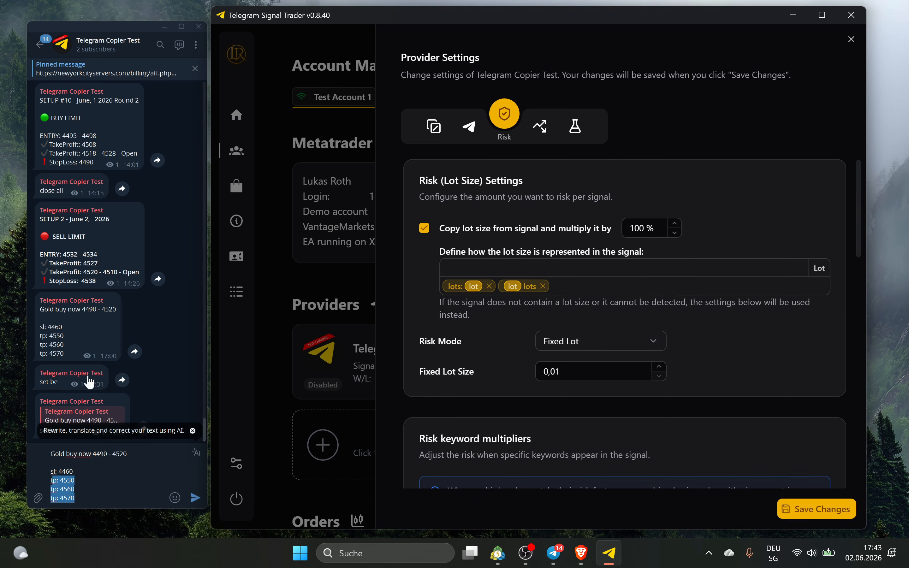
pyautogui.click(75, 471)
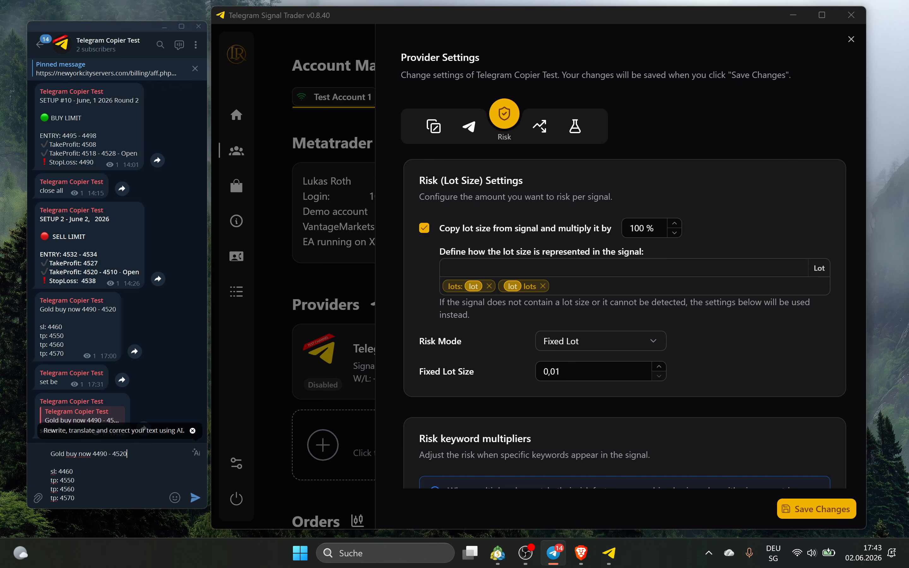
pyautogui.hotkey('shift', 'Return')
pyautogui.write('lot')
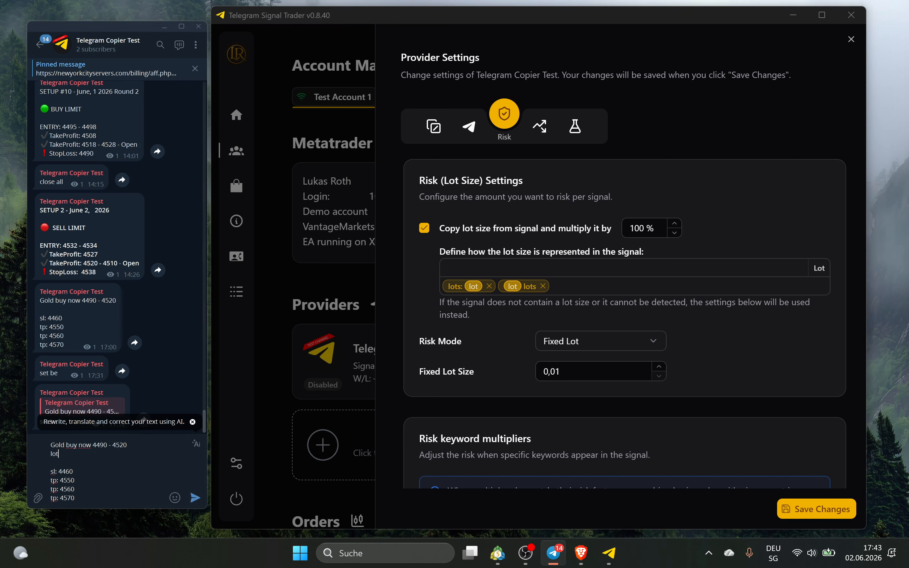
pyautogui.write(': 0.01')
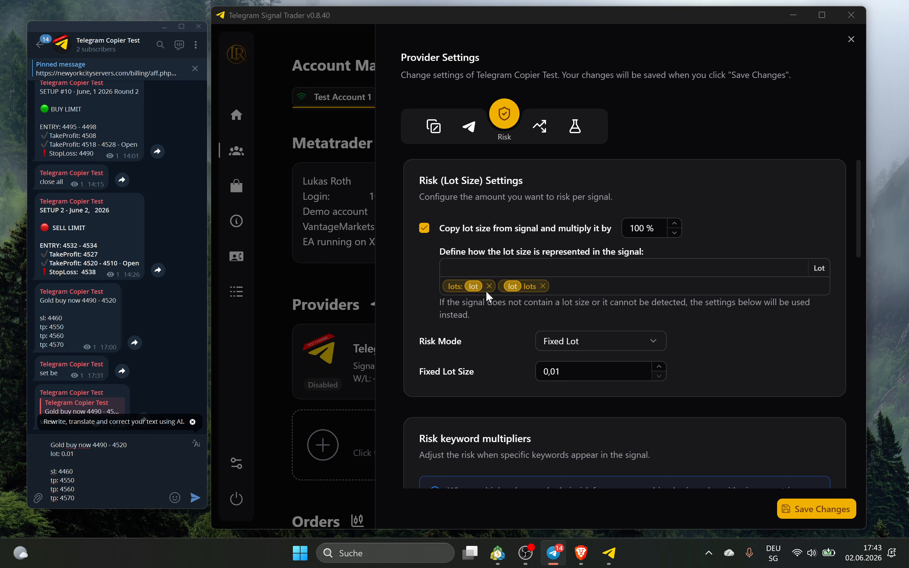
pyautogui.press('BackSpace')
pyautogui.press('BackSpace')
pyautogui.press('BackSpace')
pyautogui.press('BackSpace')
pyautogui.press('BackSpace')
pyautogui.press('BackSpace')
pyautogui.press('BackSpace')
pyautogui.press('BackSpace')
pyautogui.press('BackSpace')
pyautogui.press('BackSpace')
# Stop copying lot size from signals, try Fixed Money risk mode, then go back to Fixed Lot
pyautogui.click(541, 228)
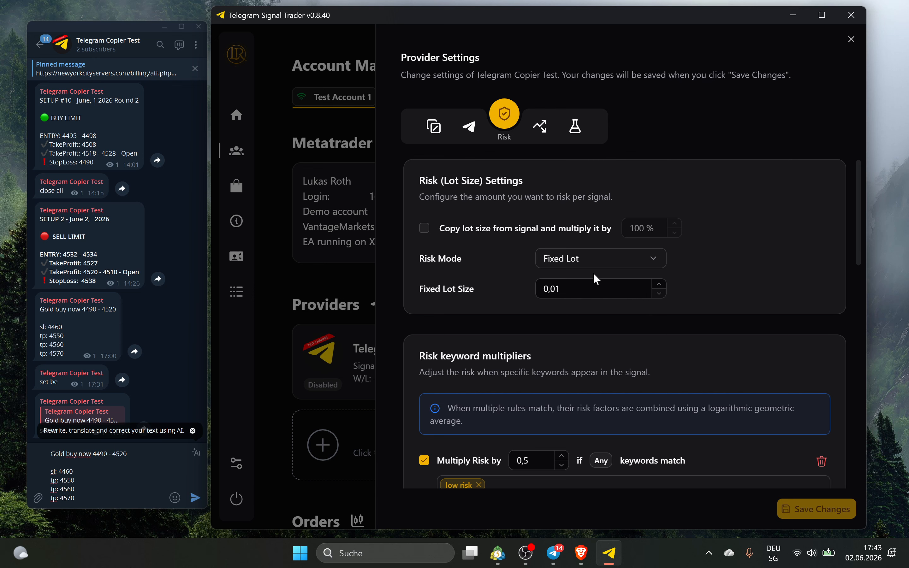
pyautogui.click(578, 253)
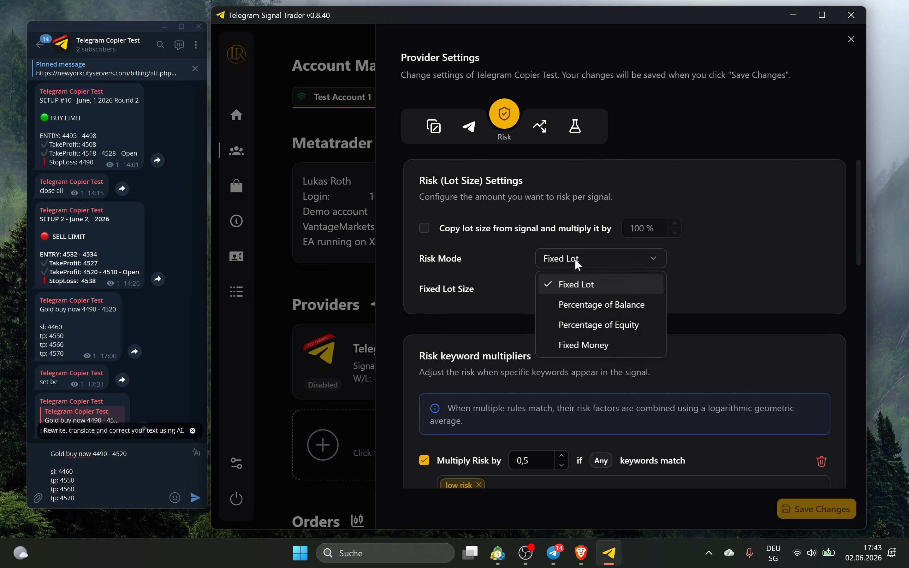
pyautogui.click(451, 257)
pyautogui.click(581, 261)
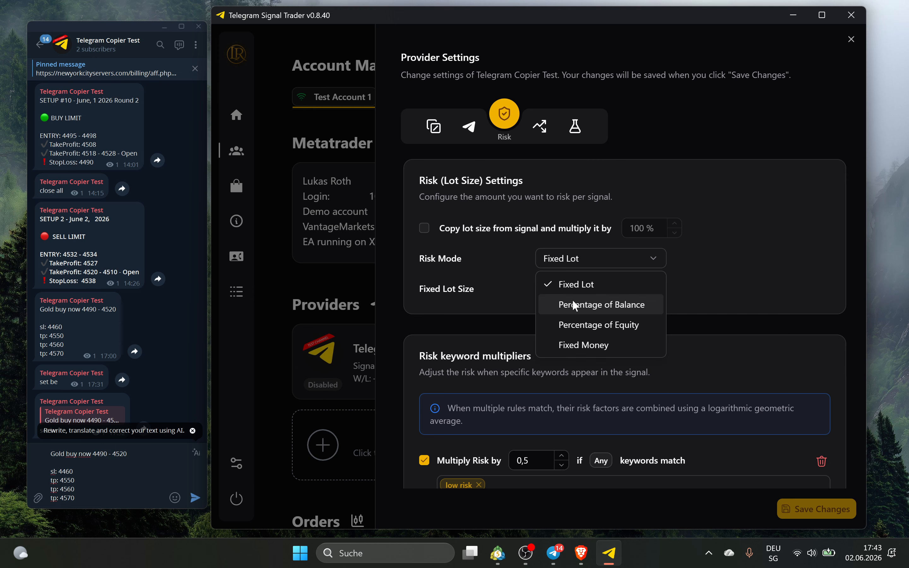
pyautogui.click(631, 345)
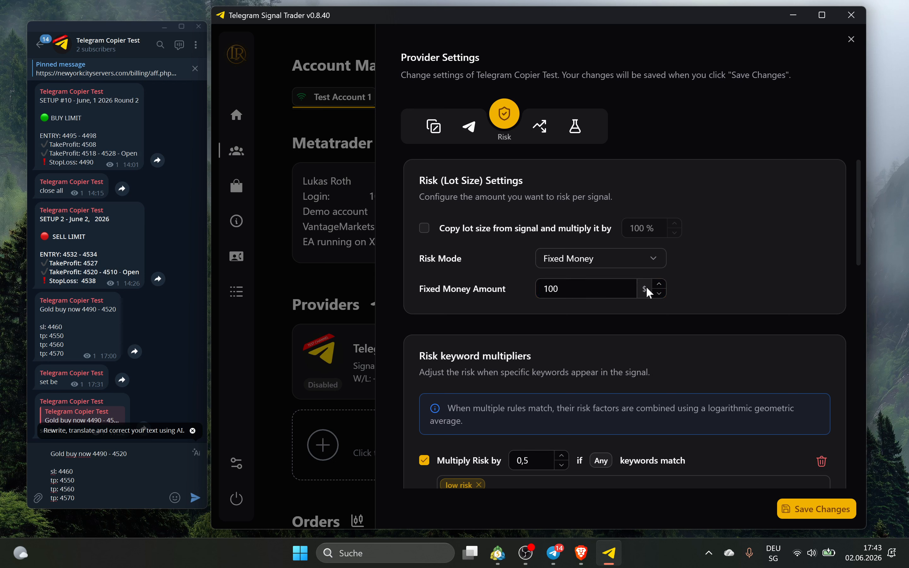
pyautogui.click(595, 259)
pyautogui.click(595, 287)
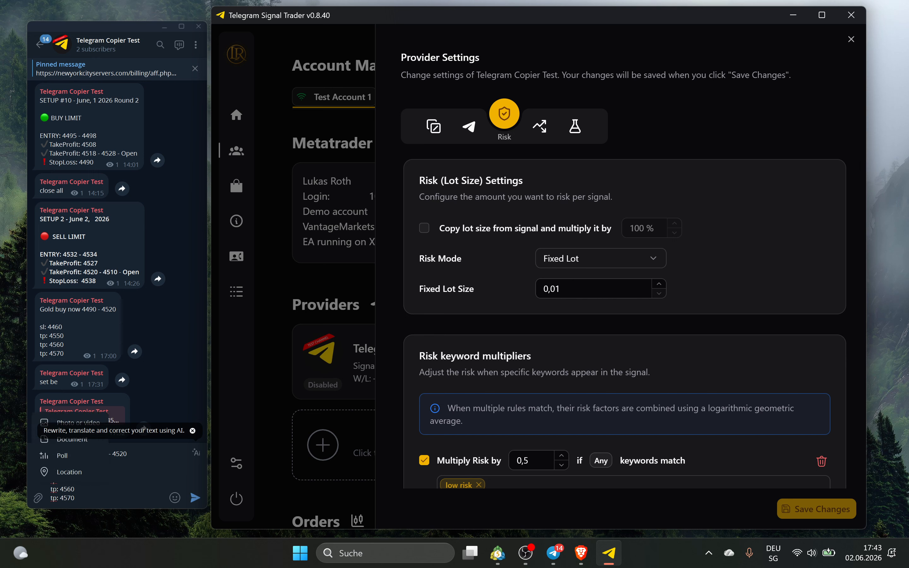
# Raise the Fixed Lot Size to 0,03 and confirm the value
pyautogui.click(78, 498)
pyautogui.hotkey('shift', 'Up')
pyautogui.hotkey('shift', 'Up')
pyautogui.hotkey('shift', 'Home')
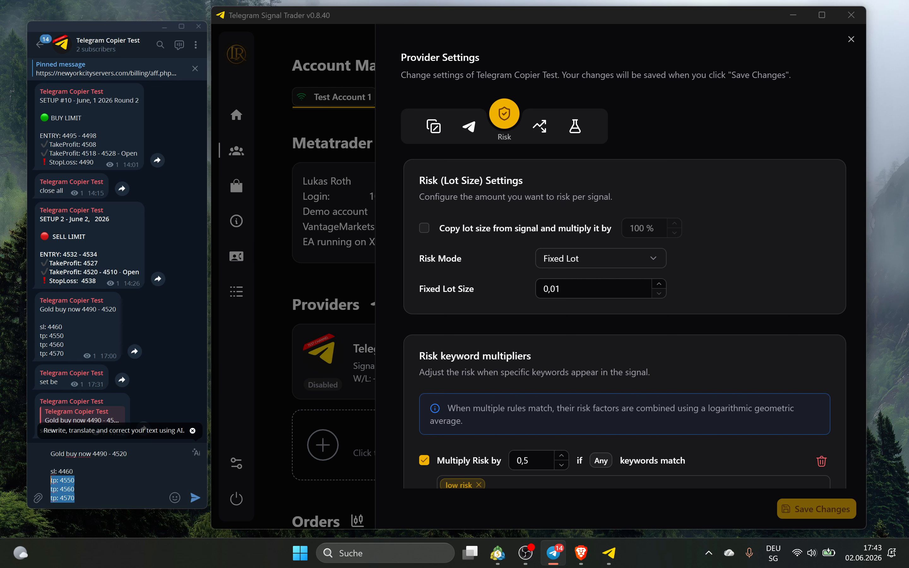
pyautogui.click(660, 284)
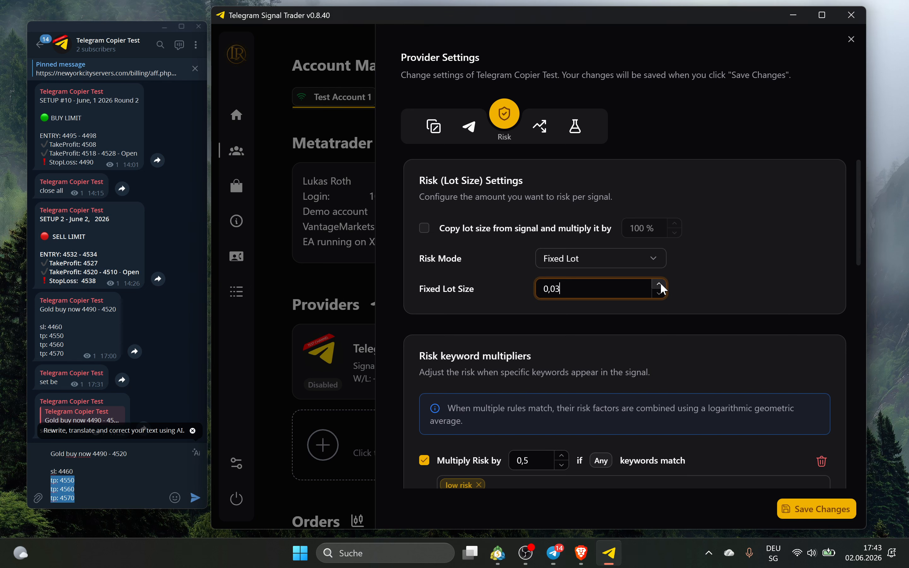
pyautogui.click(659, 284)
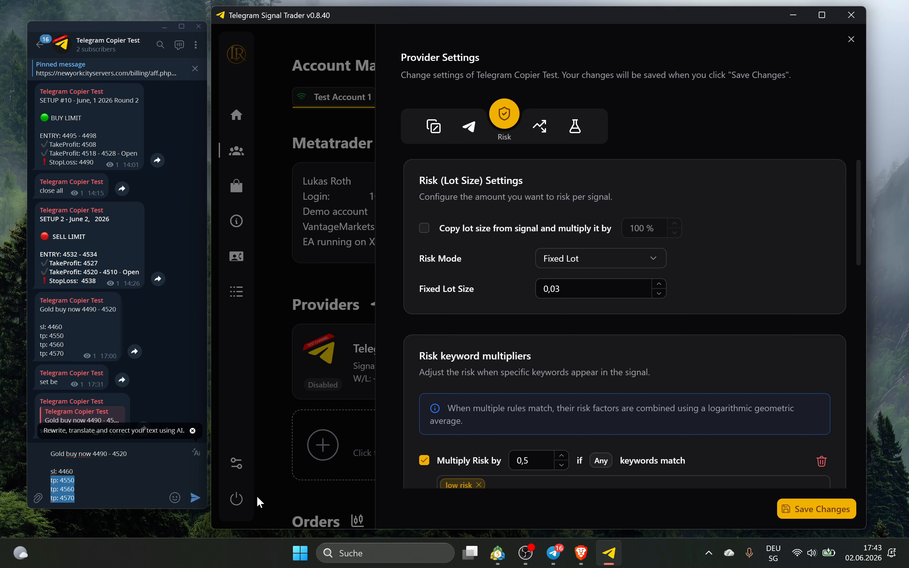
pyautogui.click(79, 490)
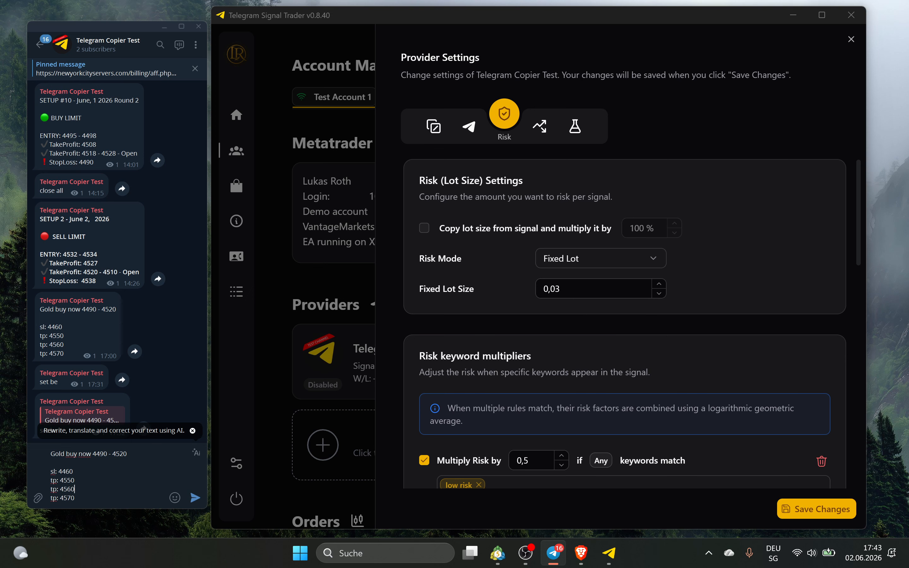
pyautogui.click(571, 289)
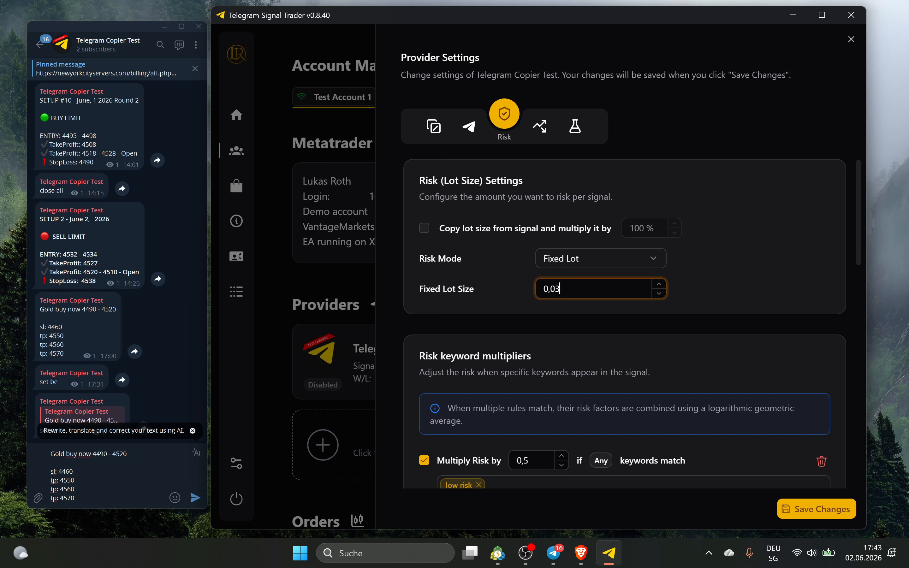
pyautogui.click(706, 288)
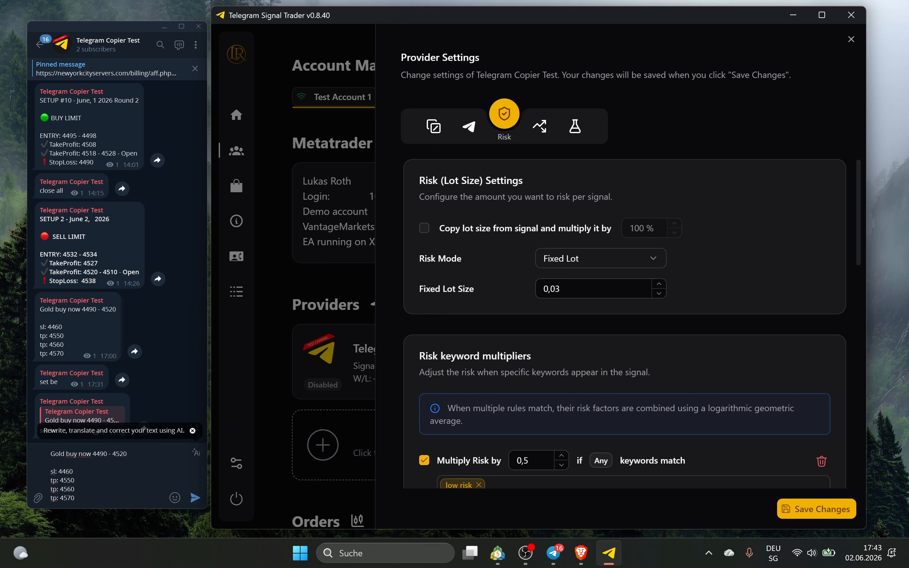
pyautogui.scroll(-2, 622, 257)
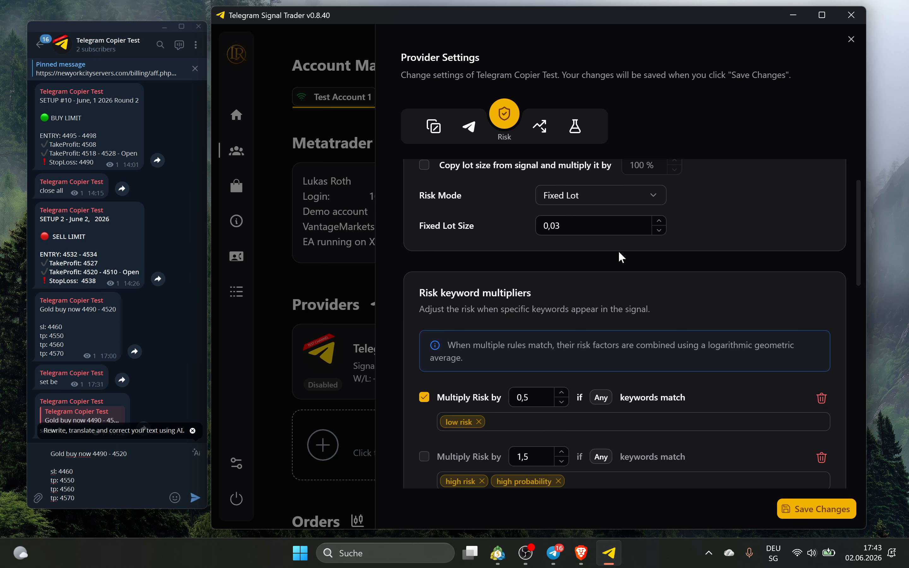
pyautogui.scroll(-4, 585, 277)
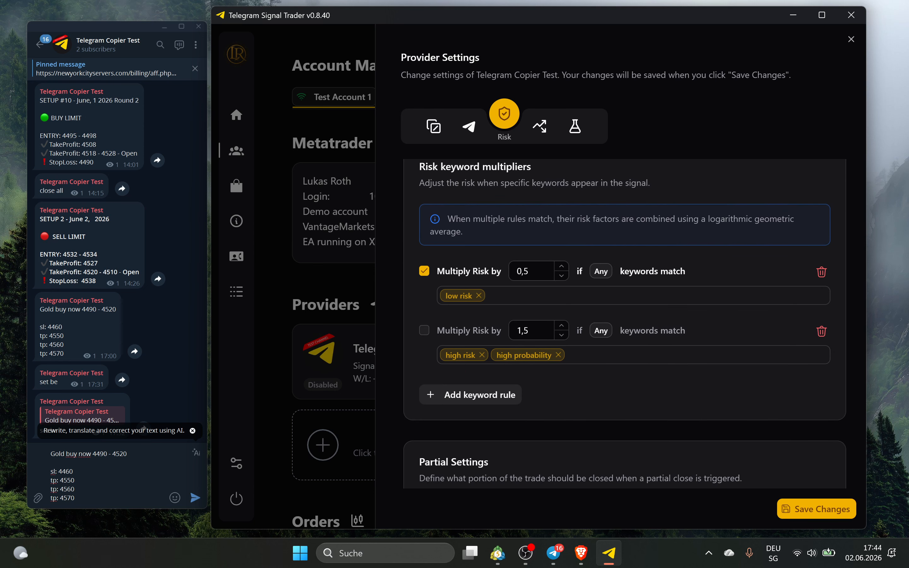
pyautogui.click(76, 499)
pyautogui.hotkey('shift', 'Return')
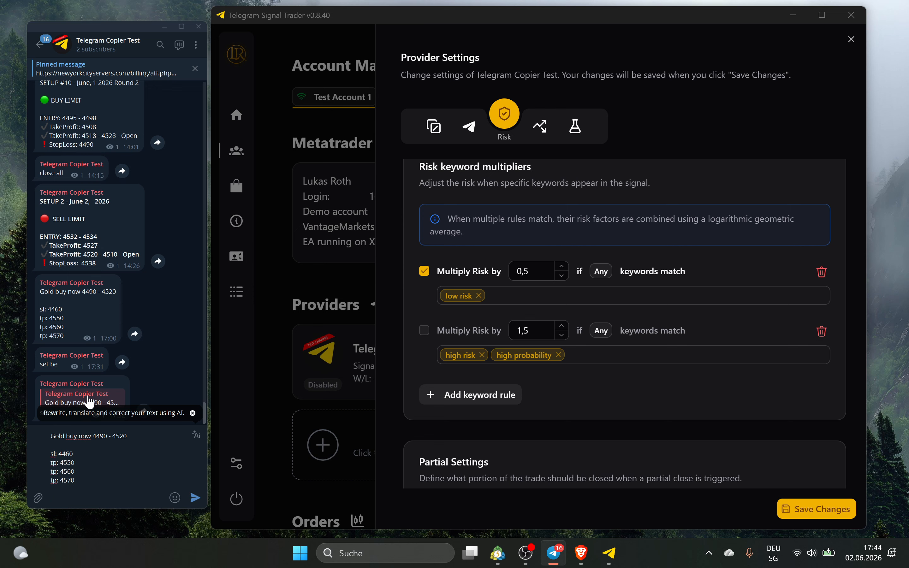
pyautogui.scroll(2, 605, 336)
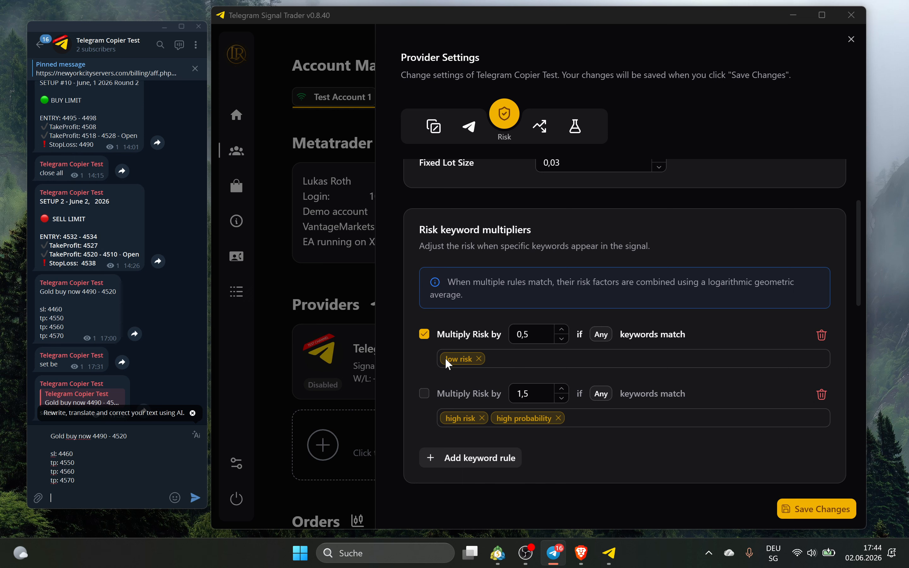
pyautogui.click(531, 334)
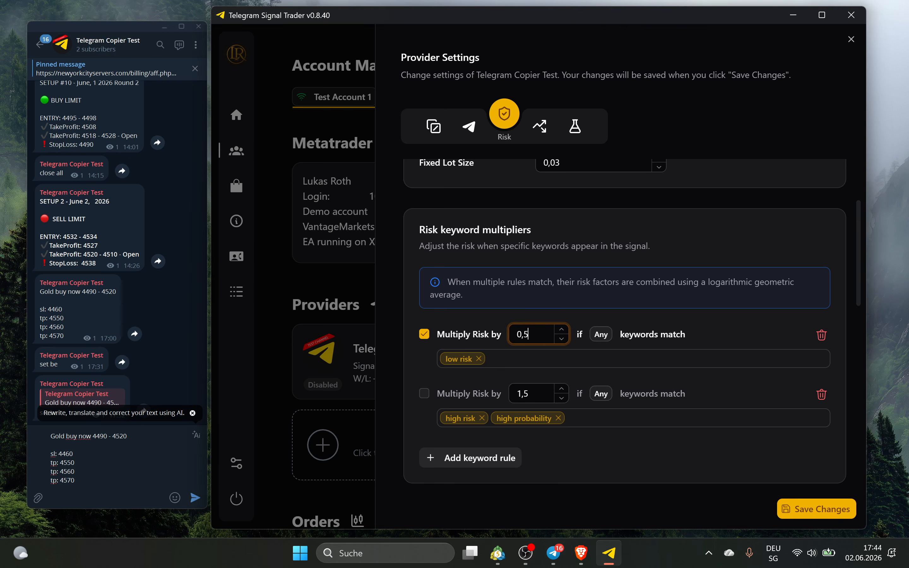
pyautogui.scroll(-3, 583, 381)
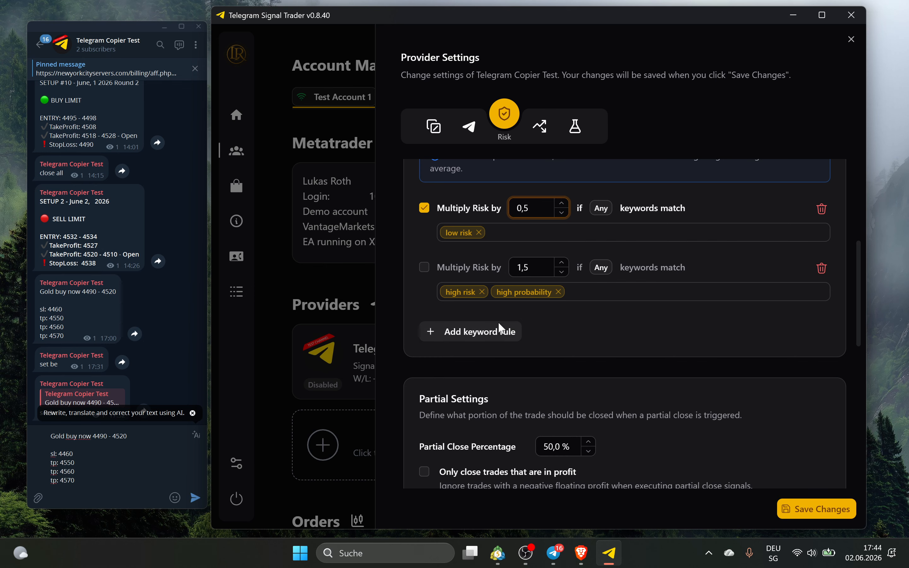
pyautogui.scroll(-3, 501, 320)
pyautogui.scroll(-2, 391, 217)
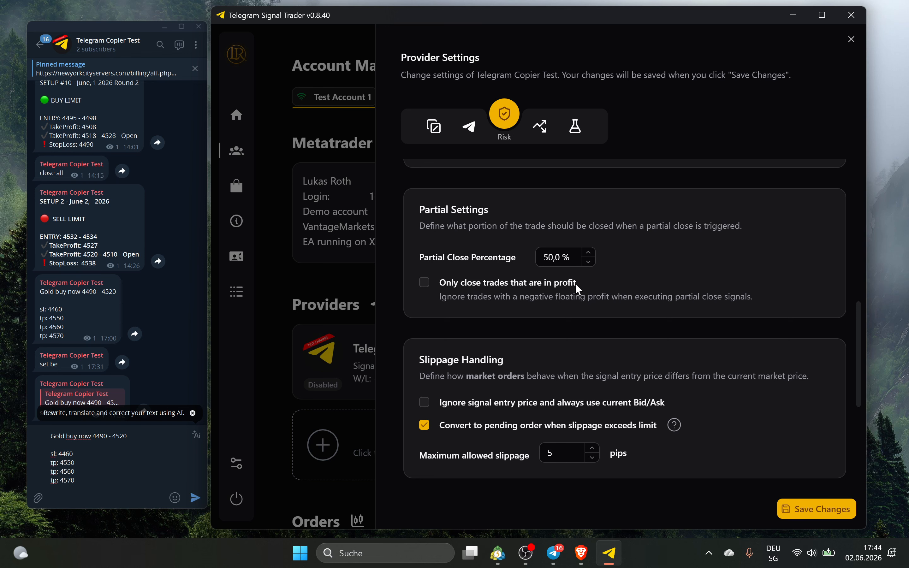
pyautogui.scroll(-3, 617, 339)
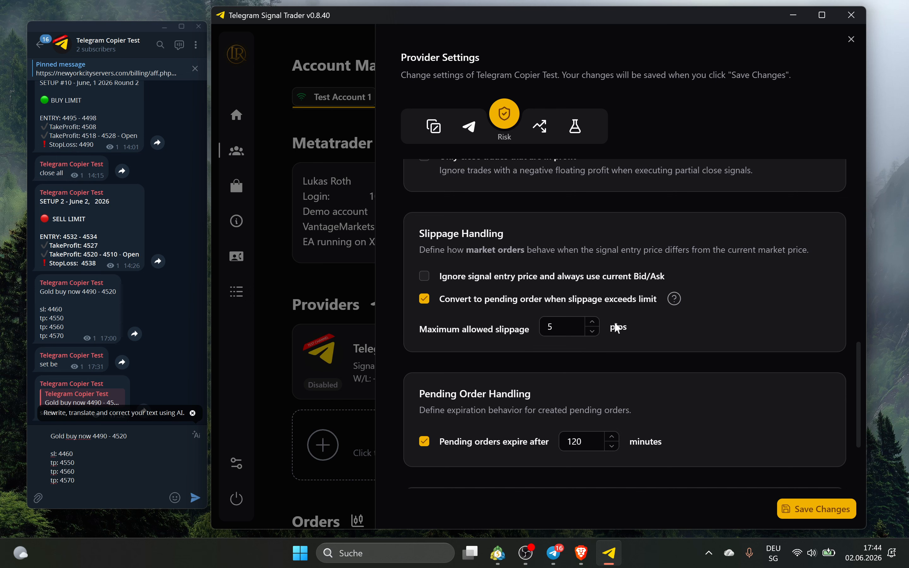
pyautogui.click(674, 297)
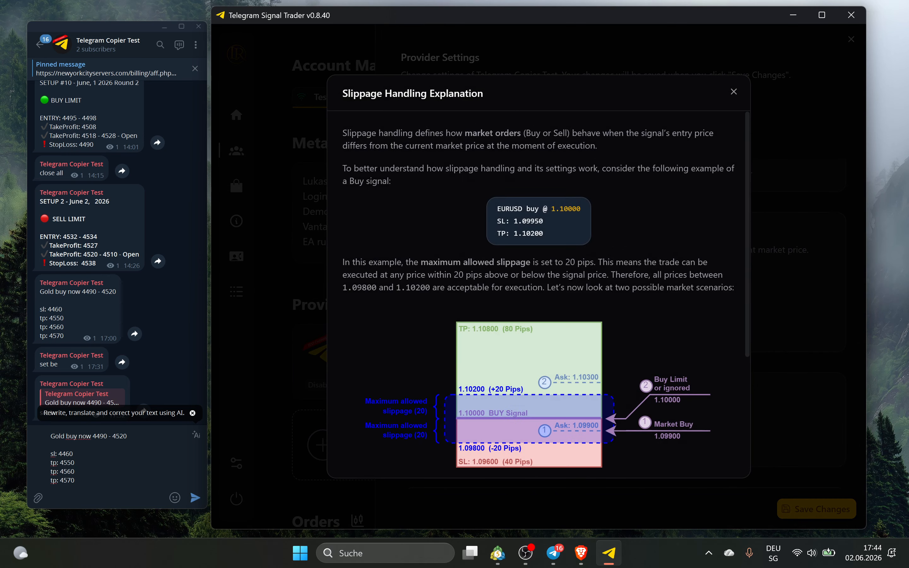
pyautogui.scroll(-5, 514, 194)
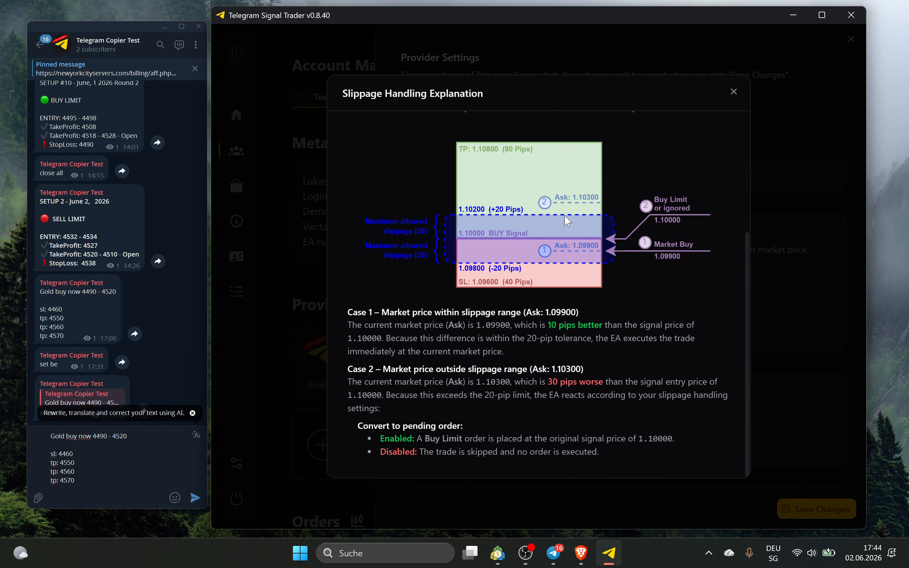
pyautogui.scroll(4, 515, 268)
pyautogui.scroll(-4, 488, 267)
pyautogui.click(735, 92)
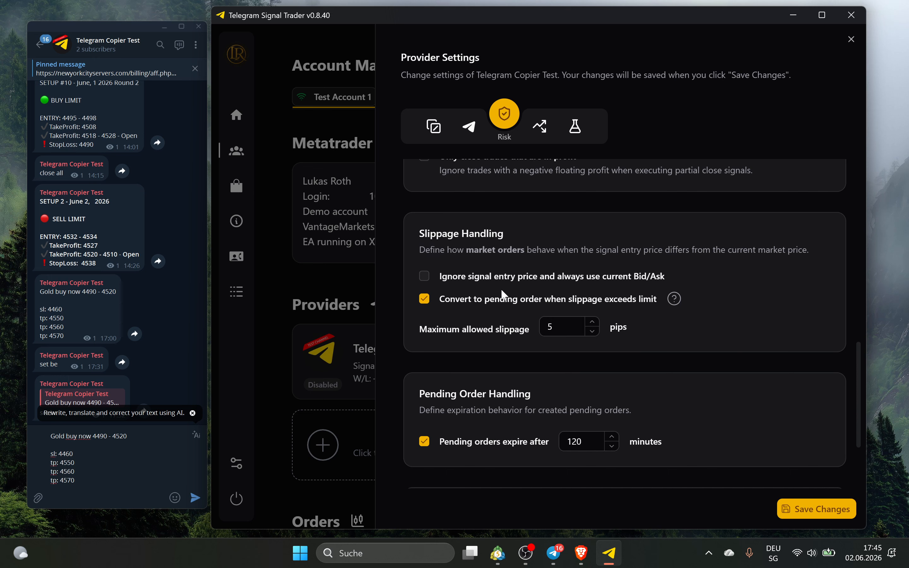
# Toggle 'Ignore signal entry price' on and off, and delete the 4520 entry bound from the draft
pyautogui.click(465, 276)
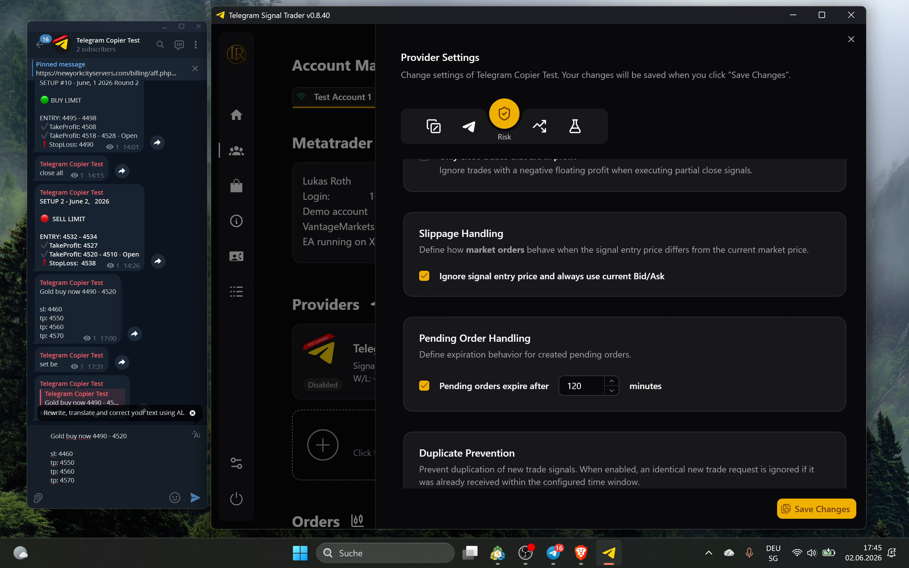
pyautogui.click(128, 436)
pyautogui.hotkey('ctrl', 'shift', 'Left')
pyautogui.hotkey('ctrl', 'shift', 'Left')
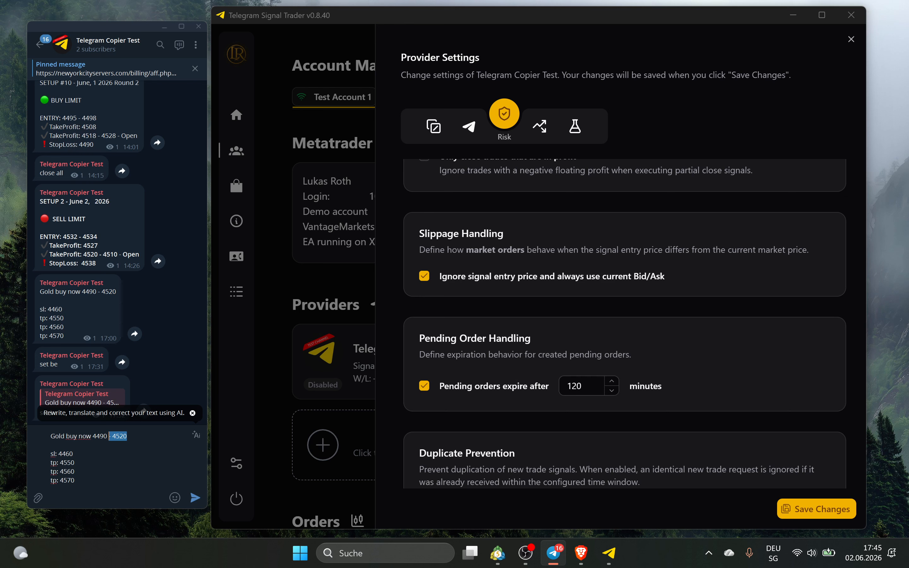
pyautogui.press('BackSpace')
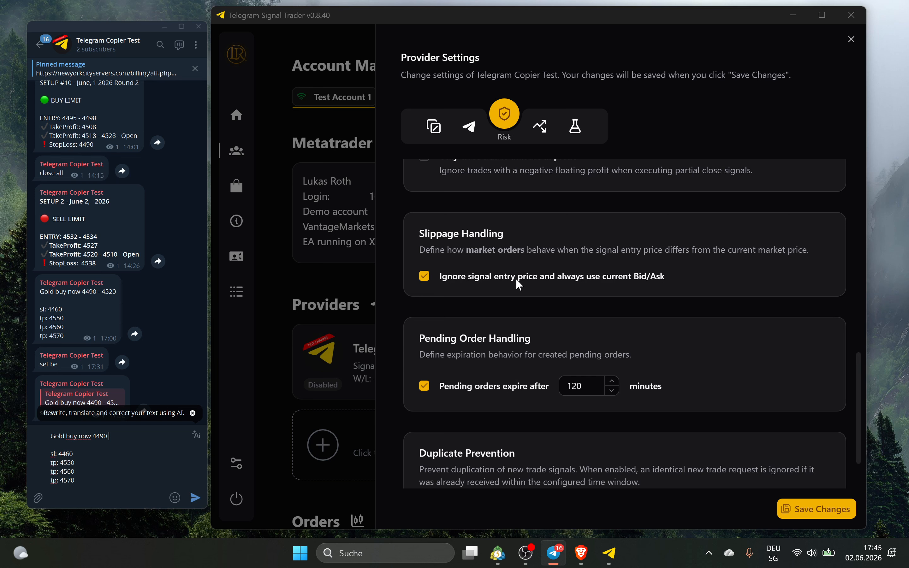
pyautogui.click(429, 279)
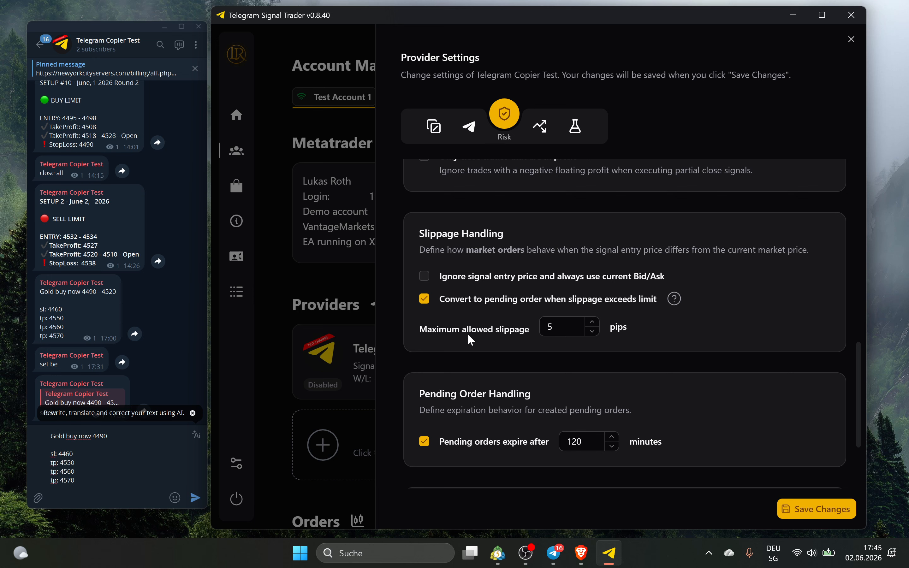
# Set Maximum allowed slippage to 20 pips
pyautogui.click(538, 325)
pyautogui.click(647, 329)
pyautogui.moveTo(564, 327); pyautogui.dragTo(553, 327)
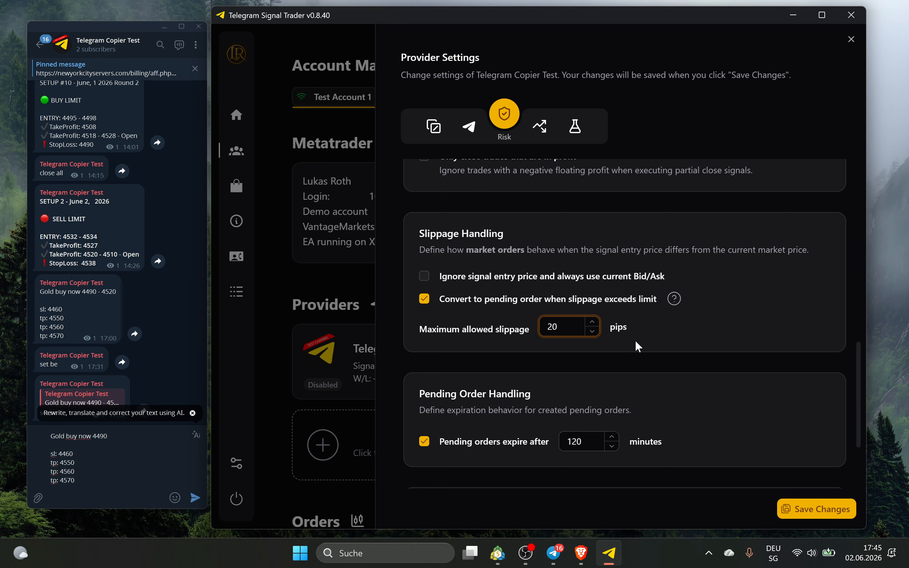
pyautogui.click(678, 335)
pyautogui.moveTo(563, 327); pyautogui.dragTo(544, 328)
pyautogui.click(626, 328)
pyautogui.doubleClick(100, 436)
pyautogui.click(76, 464)
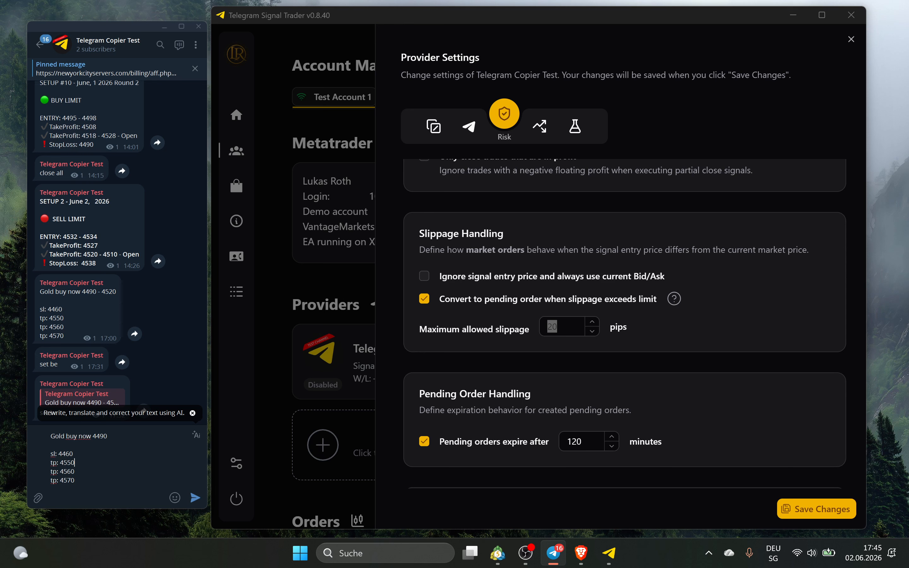
# Untick and re-tick 'Convert to pending order when slippage exceeds limit'
pyautogui.click(464, 298)
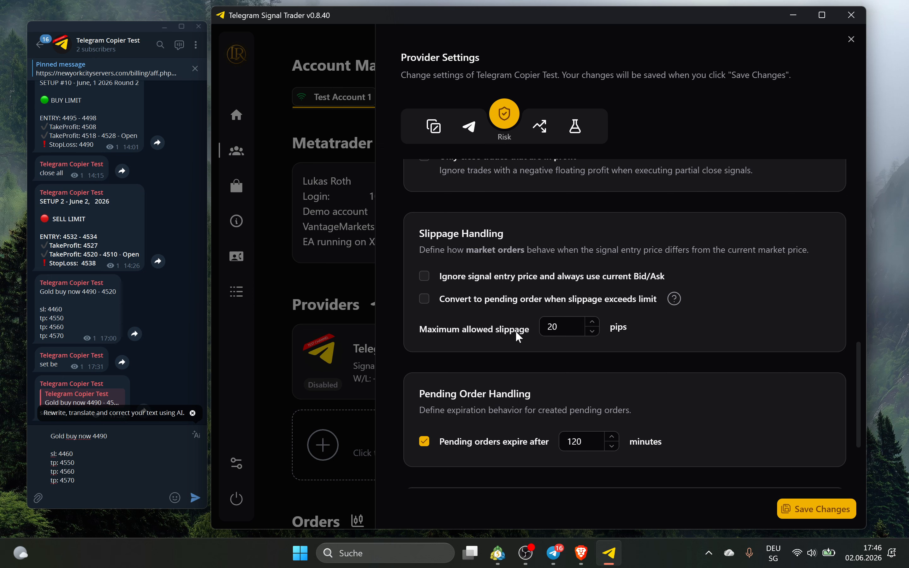
pyautogui.click(549, 304)
pyautogui.scroll(-2, 685, 326)
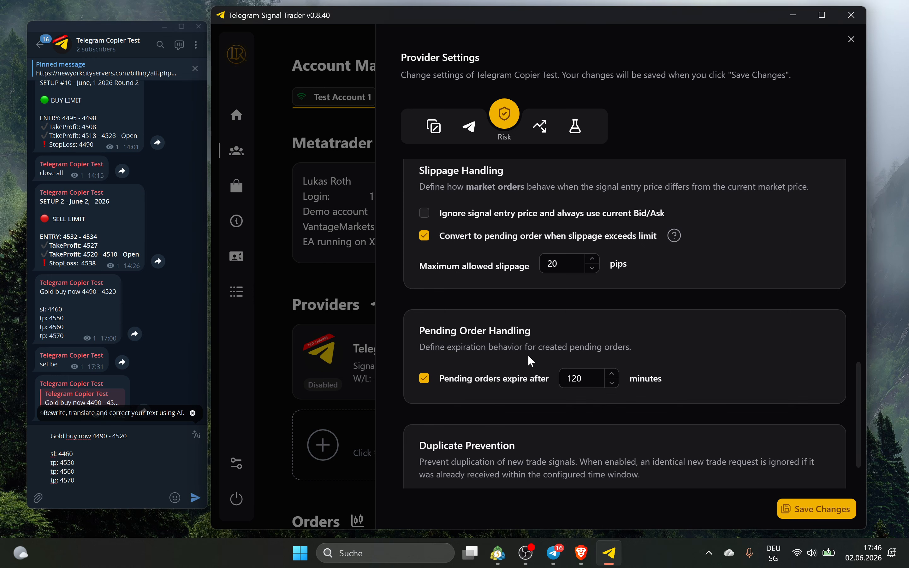
pyautogui.scroll(-2, 528, 354)
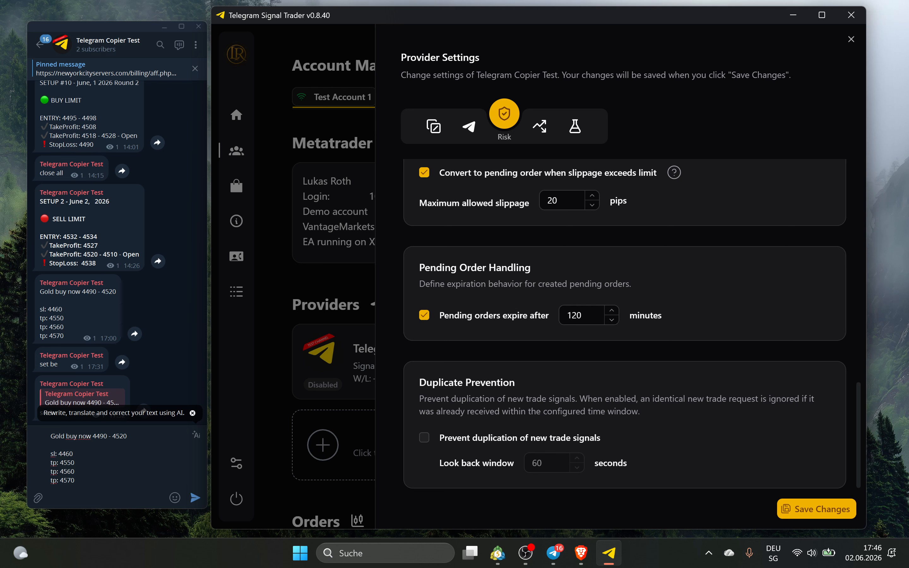
pyautogui.doubleClick(583, 316)
pyautogui.click(676, 313)
pyautogui.click(465, 445)
pyautogui.doubleClick(86, 306)
pyautogui.click(456, 438)
# In the Levels tab, enable a fixed signal entry offset and edit the draft's entry range
pyautogui.click(540, 126)
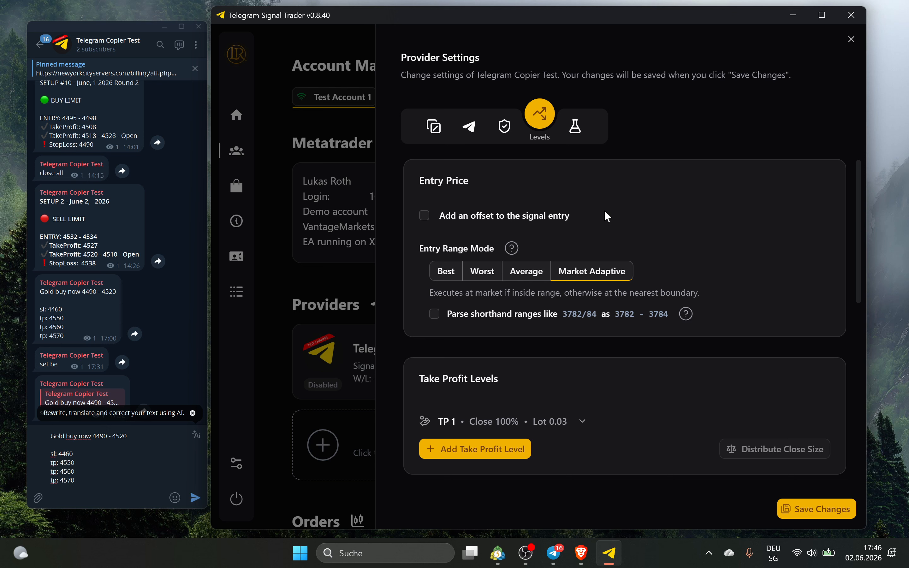
pyautogui.click(474, 215)
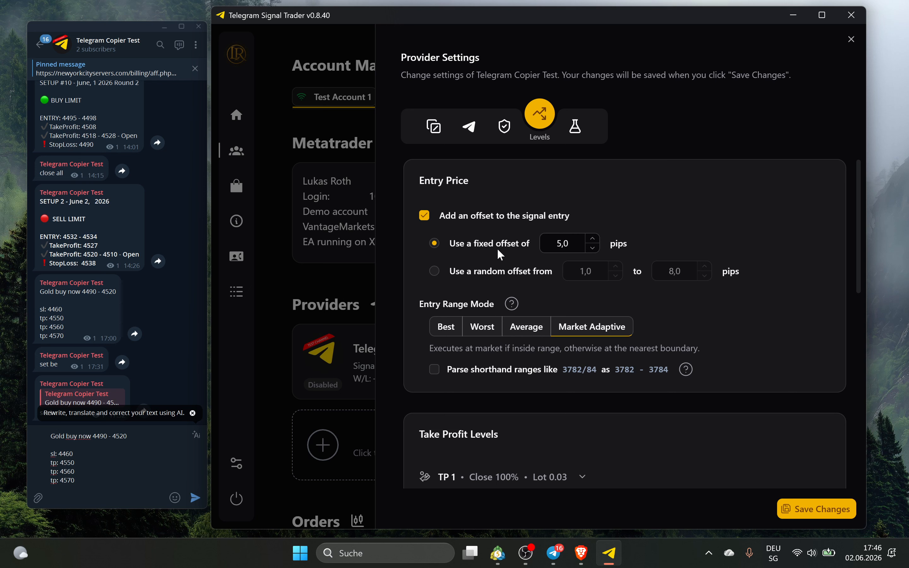
pyautogui.click(578, 244)
pyautogui.moveTo(128, 436); pyautogui.dragTo(107, 437)
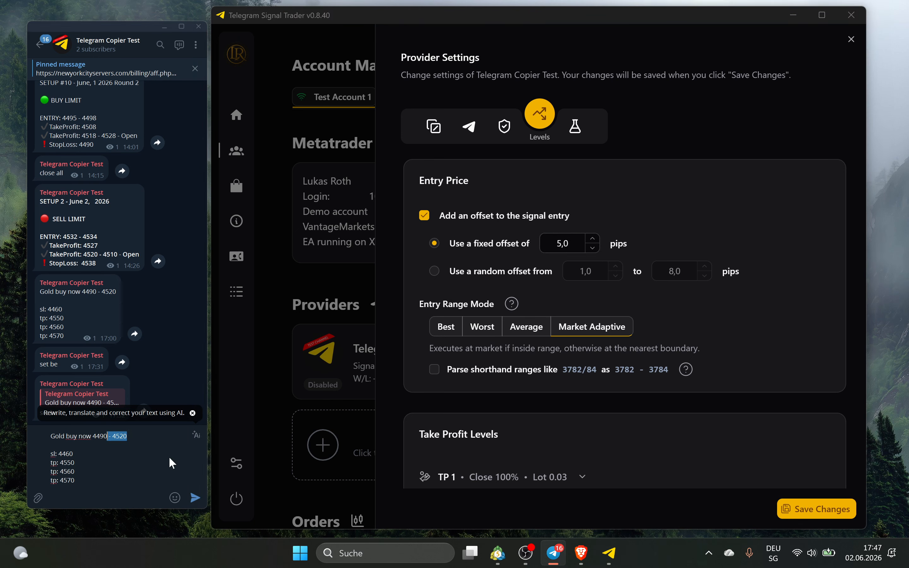
pyautogui.press('BackSpace')
pyautogui.press('BackSpace')
pyautogui.write('5')
pyautogui.press('BackSpace')
pyautogui.write('0- 4520')
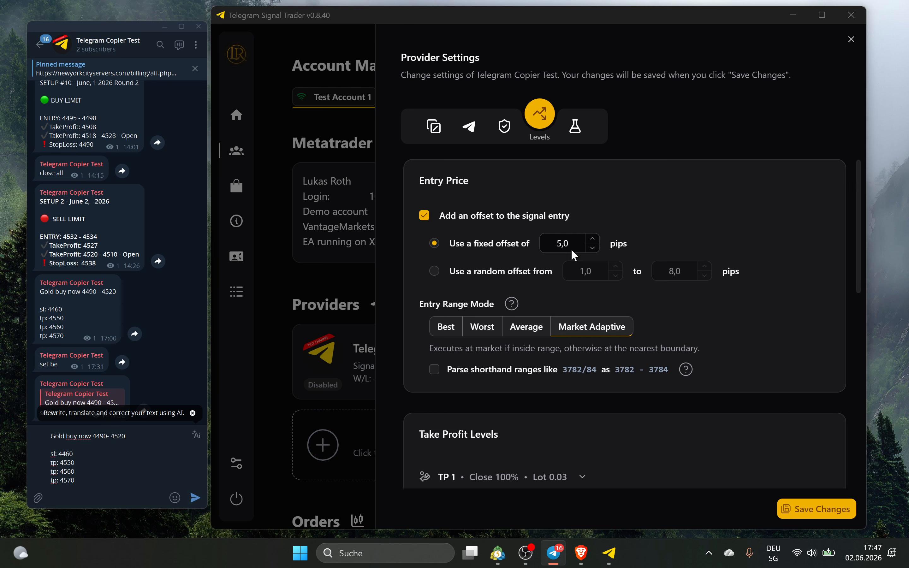
# Try a random entry offset with a 3,0 minimum, then turn the entry offset off
pyautogui.click(474, 273)
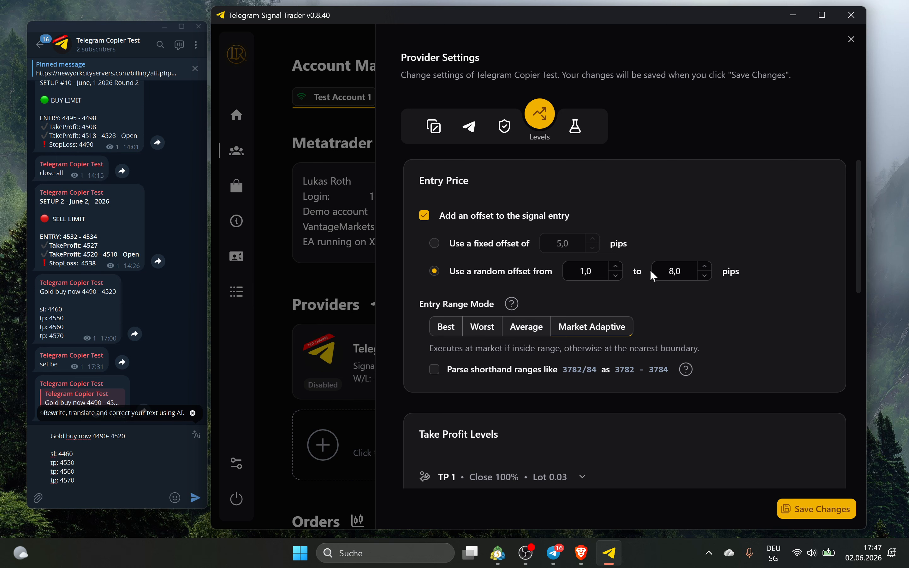
pyautogui.doubleClick(615, 266)
pyautogui.click(644, 306)
pyautogui.click(497, 211)
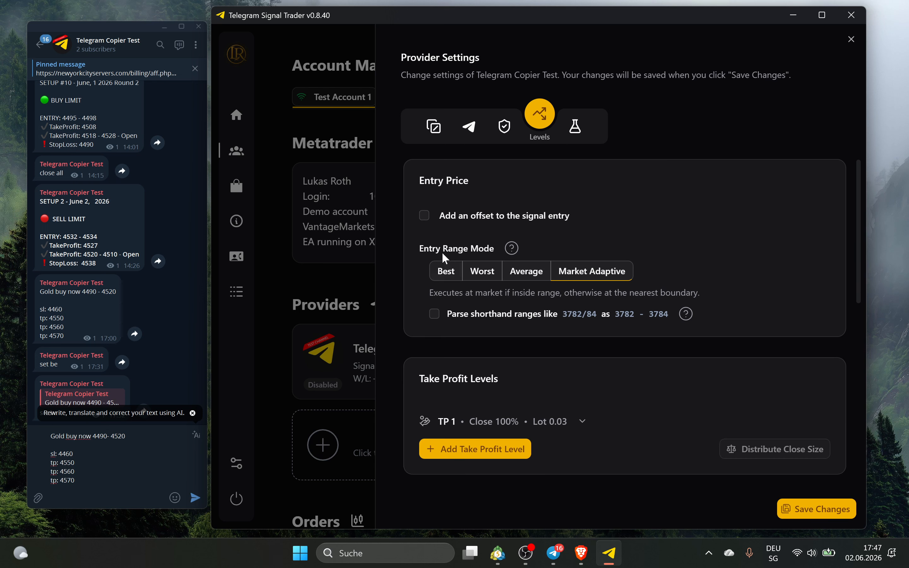
pyautogui.click(513, 247)
pyautogui.scroll(-10, 545, 221)
pyautogui.scroll(7, 576, 269)
pyautogui.click(735, 94)
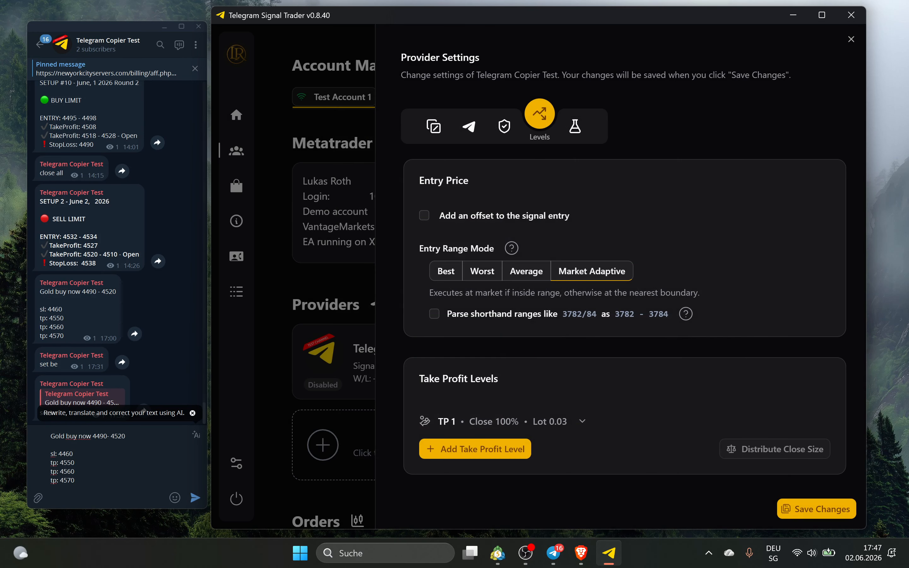
pyautogui.moveTo(129, 437); pyautogui.dragTo(92, 437)
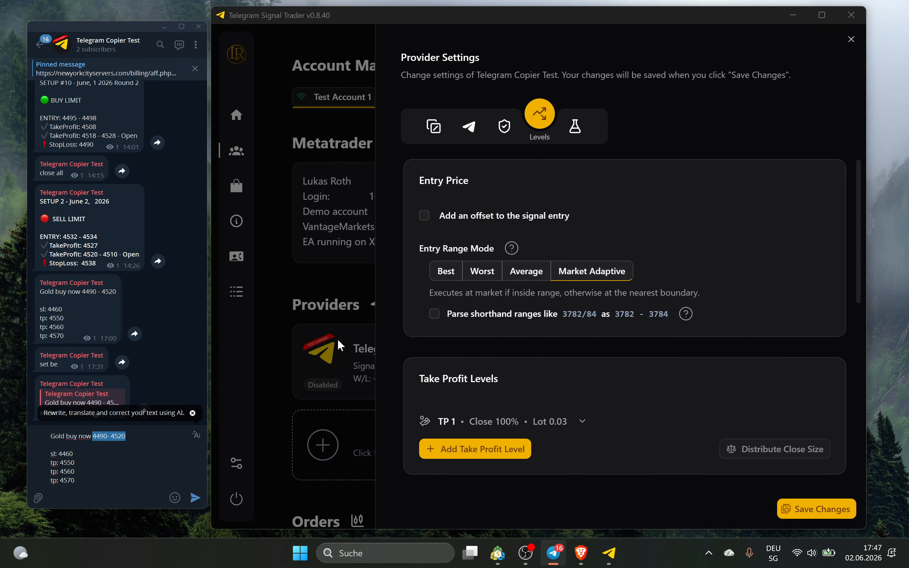
pyautogui.click(130, 437)
pyautogui.write('-')
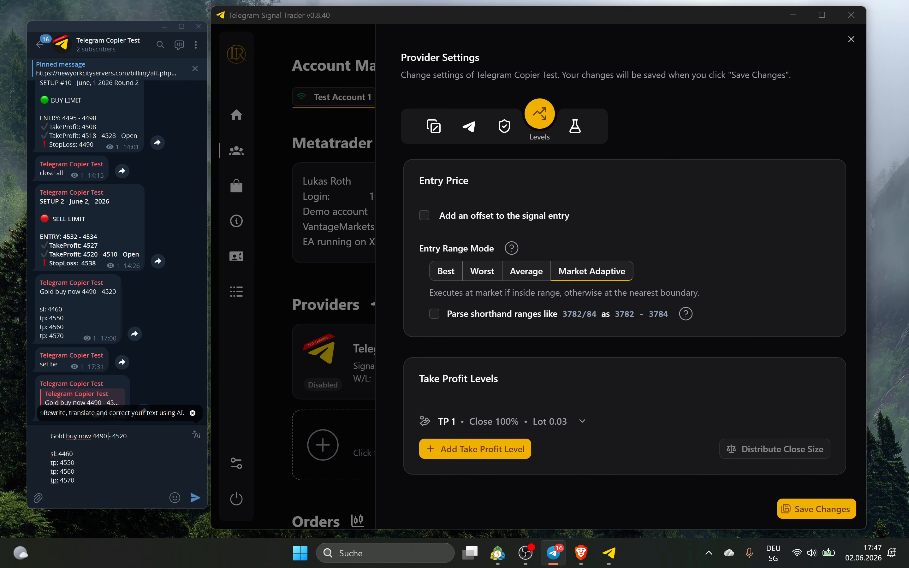
pyautogui.hotkey('shift', 'Left')
pyautogui.hotkey('shift', 'Left')
pyautogui.hotkey('shift', 'Left')
pyautogui.hotkey('shift', 'Left')
pyautogui.hotkey('shift', 'Left')
pyautogui.hotkey('shift', 'Left')
pyautogui.press('BackSpace')
pyautogui.hotkey('ctrl', 'z')
pyautogui.click(449, 276)
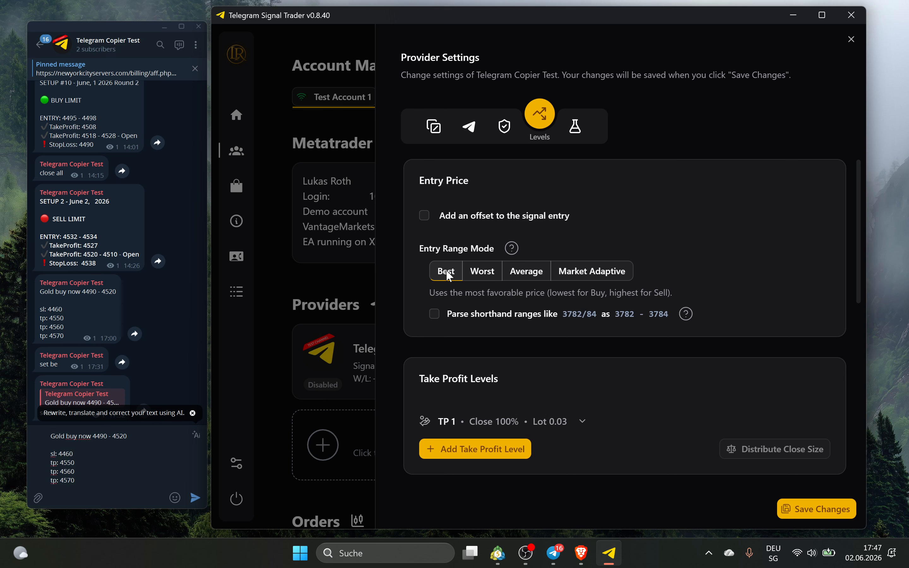
pyautogui.click(475, 275)
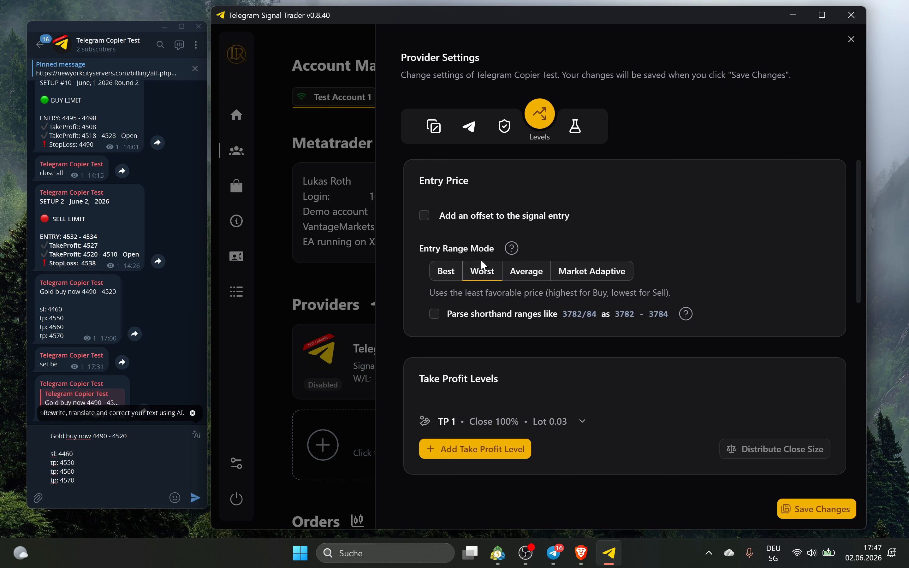
pyautogui.click(534, 277)
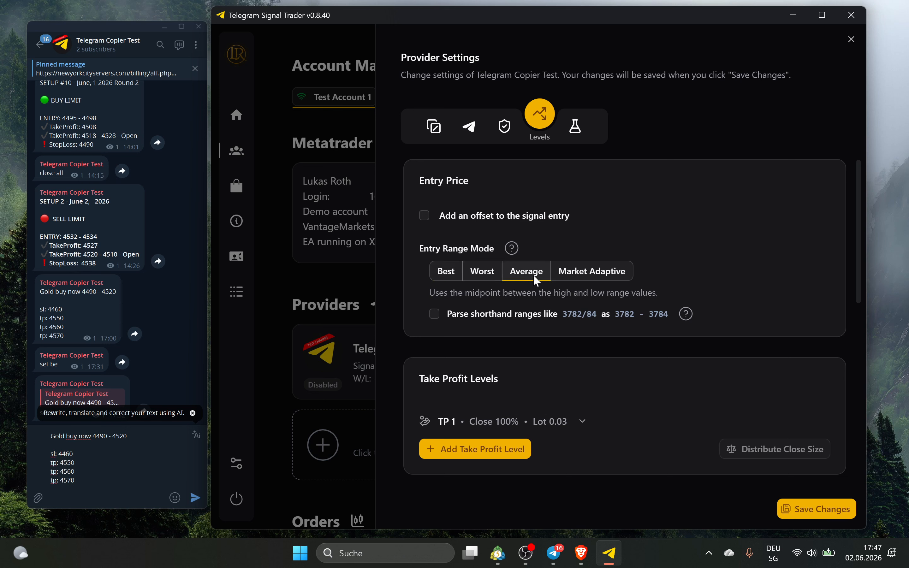
pyautogui.moveTo(93, 436); pyautogui.dragTo(127, 436)
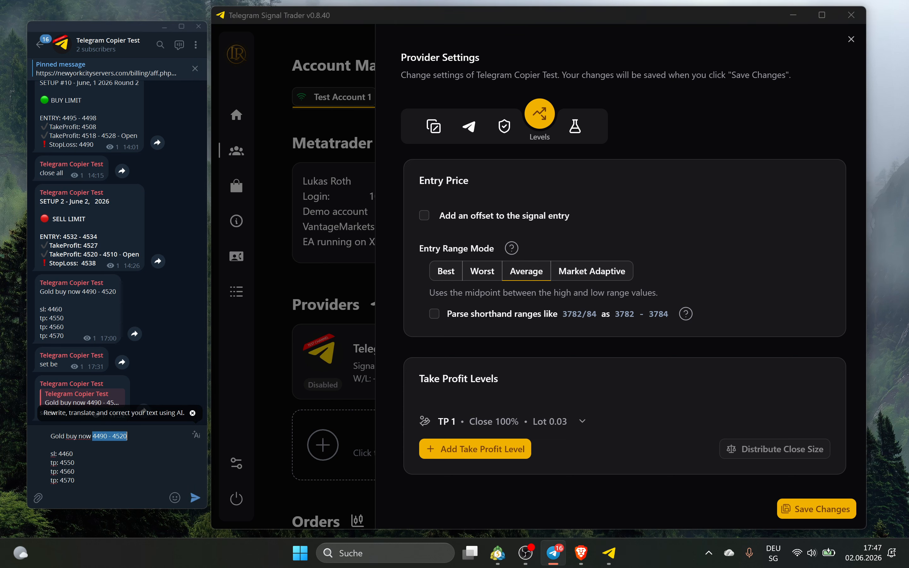
pyautogui.click(612, 272)
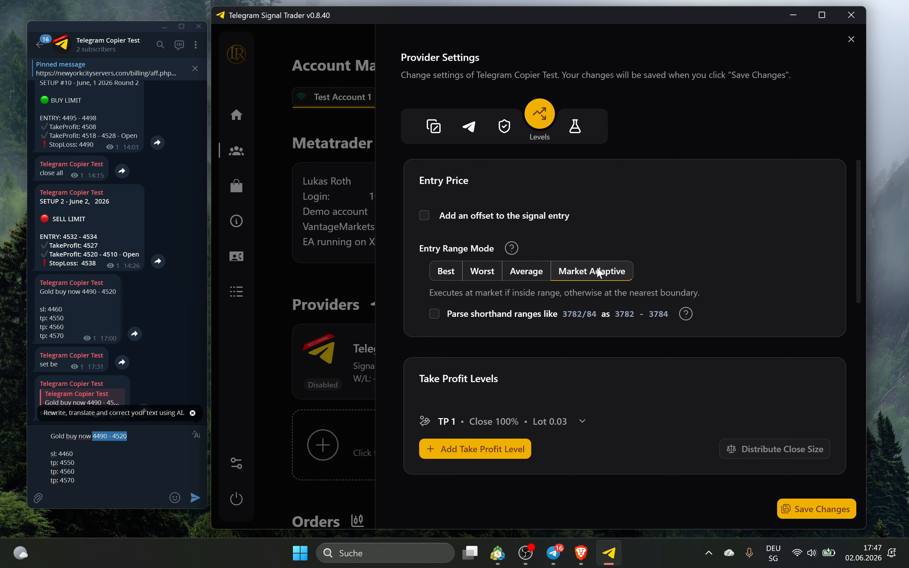
pyautogui.moveTo(104, 436); pyautogui.dragTo(120, 436)
pyautogui.click(74, 454)
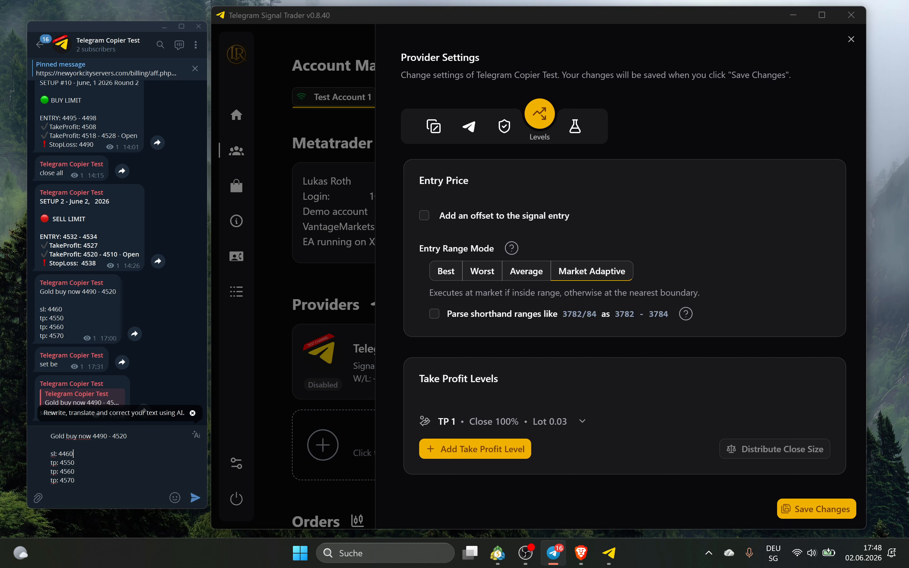
pyautogui.moveTo(119, 436); pyautogui.dragTo(124, 436)
pyautogui.click(124, 437)
pyautogui.moveTo(128, 436); pyautogui.dragTo(111, 437)
pyautogui.click(111, 437)
pyautogui.moveTo(127, 436); pyautogui.dragTo(108, 436)
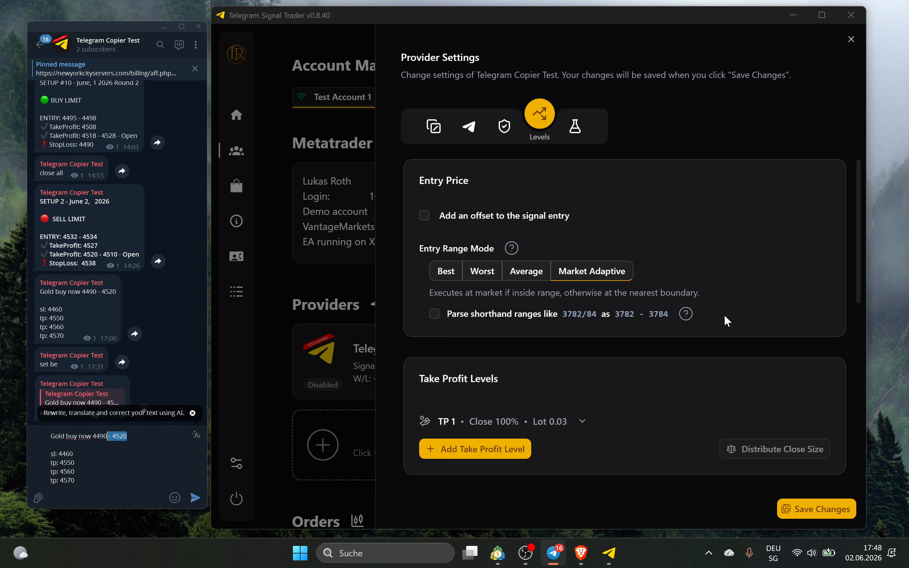
pyautogui.click(568, 313)
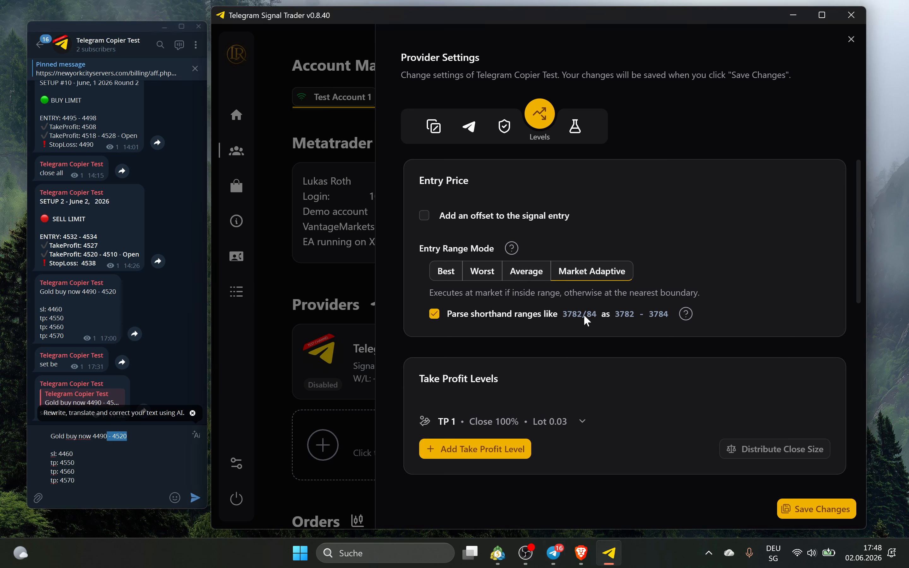
pyautogui.press('BackSpace')
pyautogui.press('BackSpace')
pyautogui.press('BackSpace')
pyautogui.press('BackSpace')
pyautogui.press('BackSpace')
pyautogui.write('/')
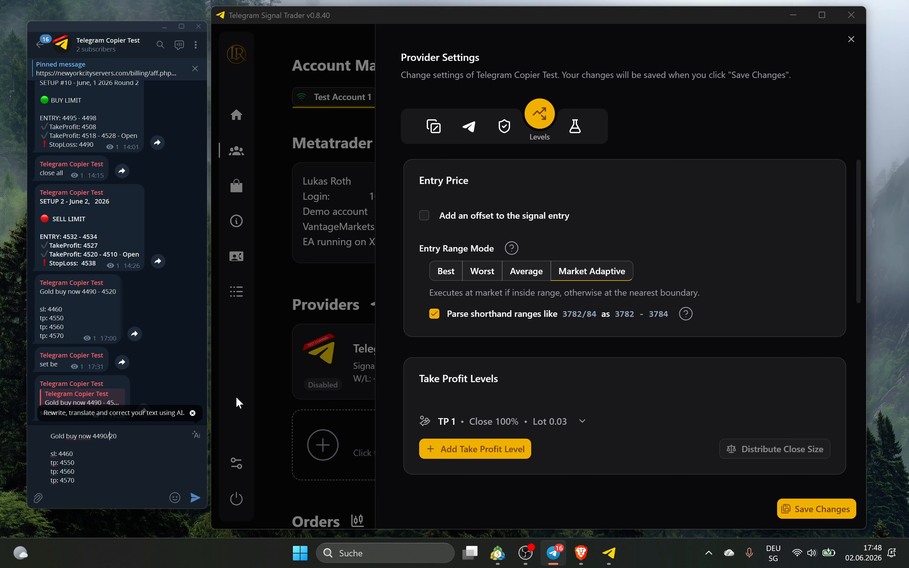
pyautogui.press('BackSpace')
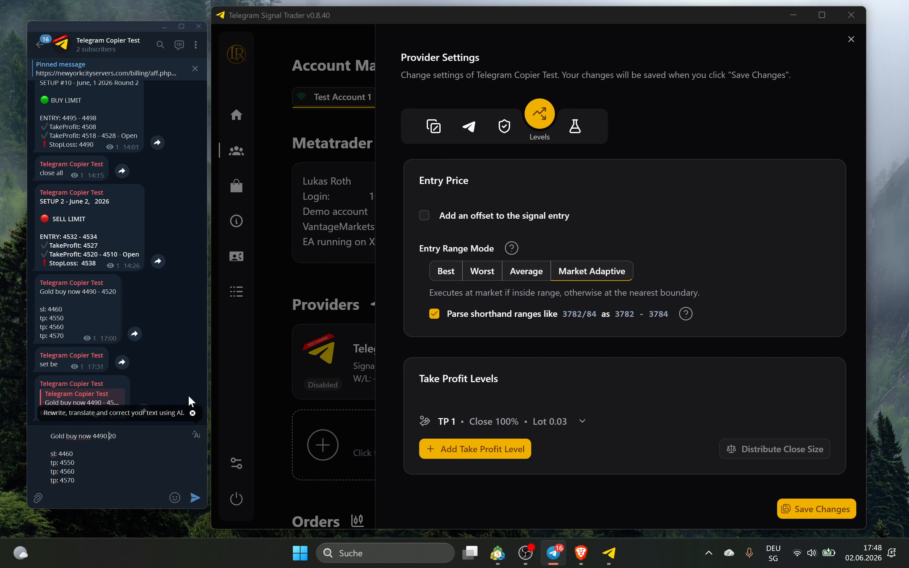
pyautogui.write('- 45')
pyautogui.click(523, 309)
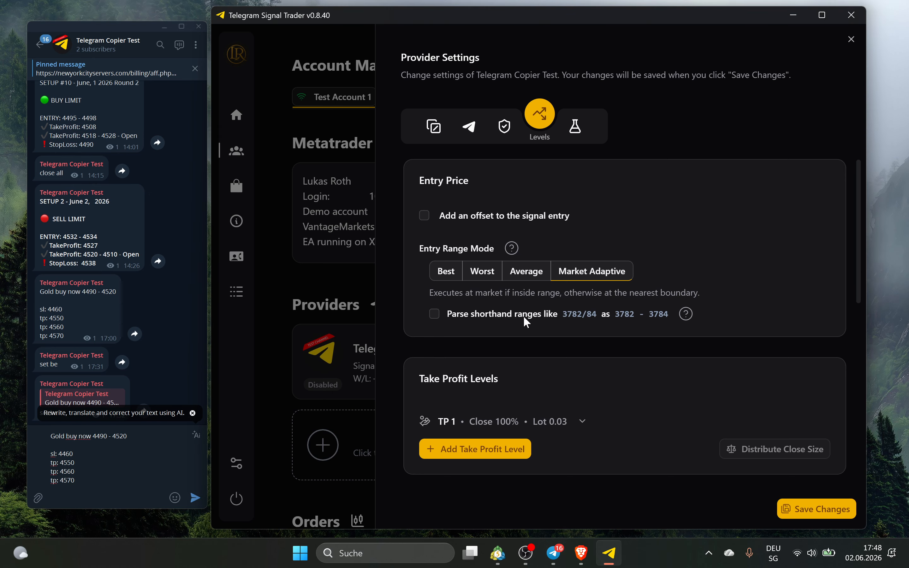
pyautogui.scroll(-1, 591, 307)
pyautogui.scroll(-2, 591, 306)
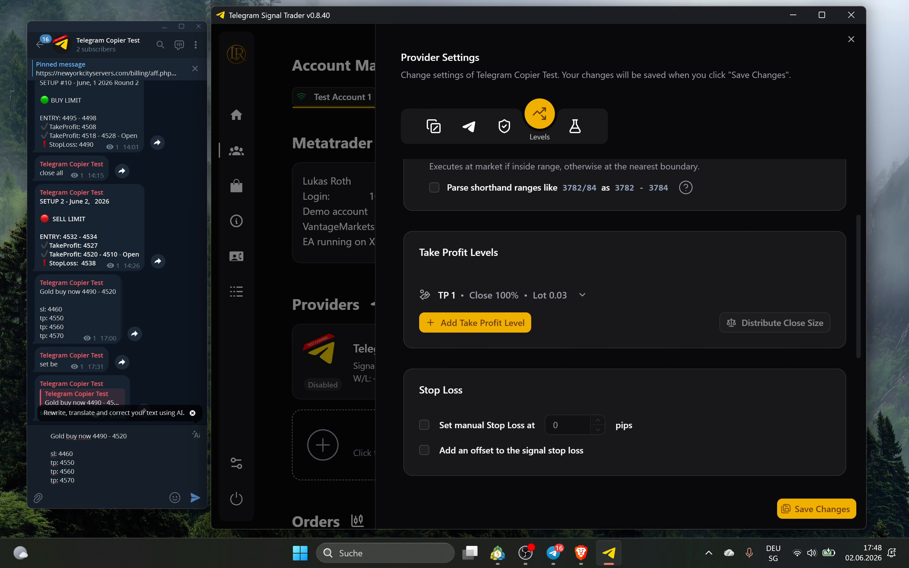
pyautogui.hotkey('alt', 'Tab')
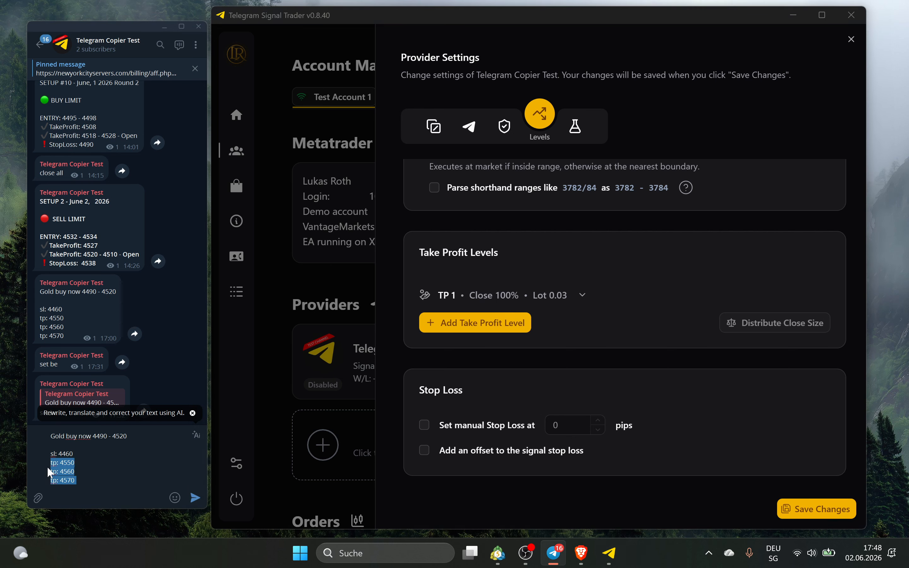
# Add take-profit levels up to four, then delete the extras, leaving only TP 1
pyautogui.click(508, 322)
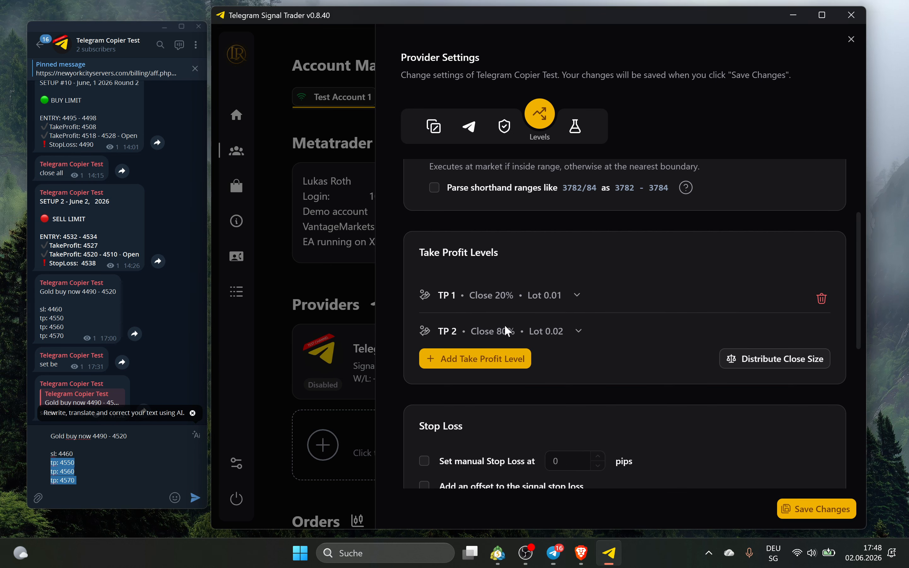
pyautogui.click(487, 353)
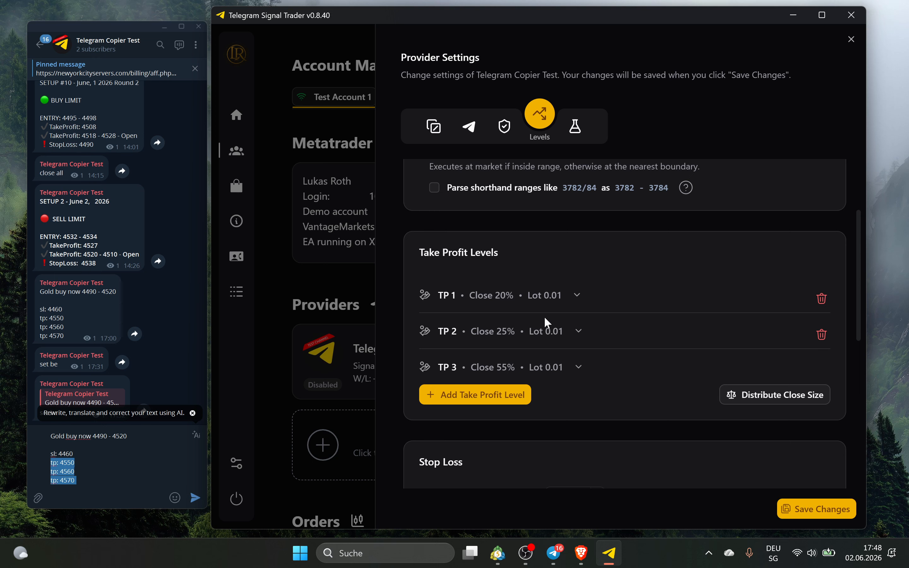
pyautogui.click(488, 398)
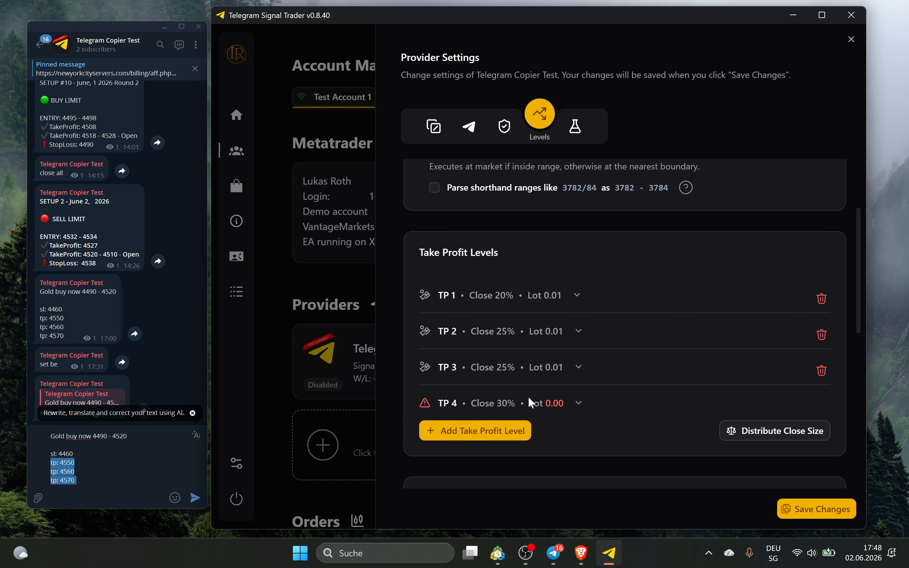
pyautogui.moveTo(75, 481); pyautogui.dragTo(53, 463)
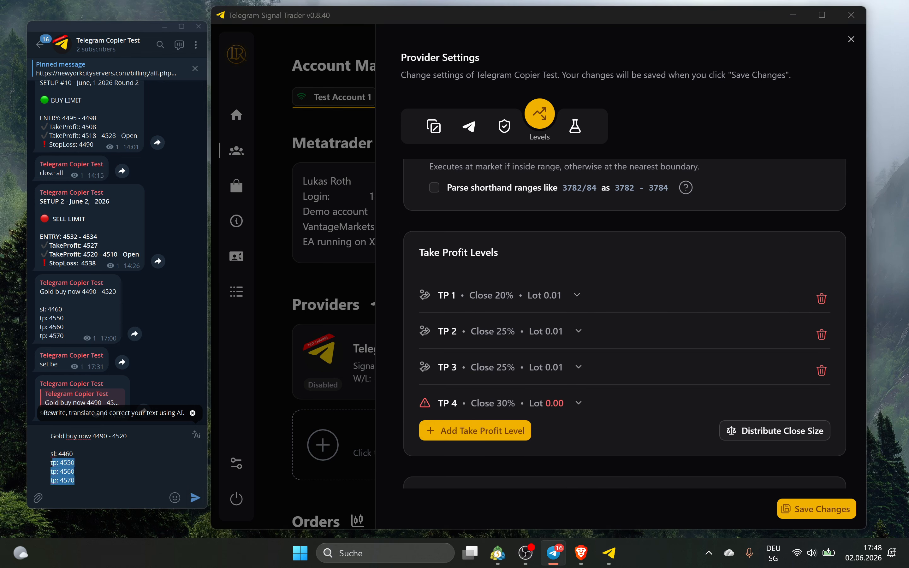
pyautogui.click(820, 371)
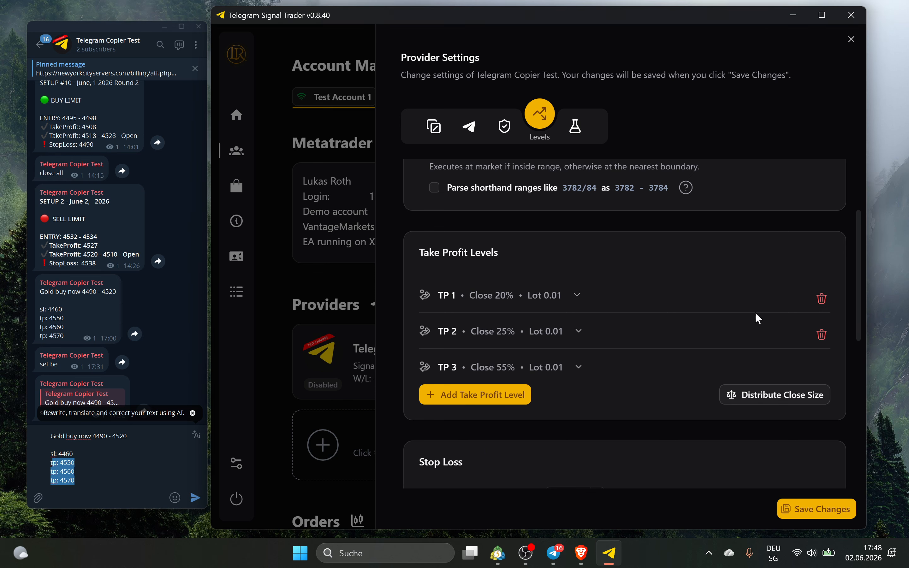
pyautogui.click(822, 334)
pyautogui.click(821, 299)
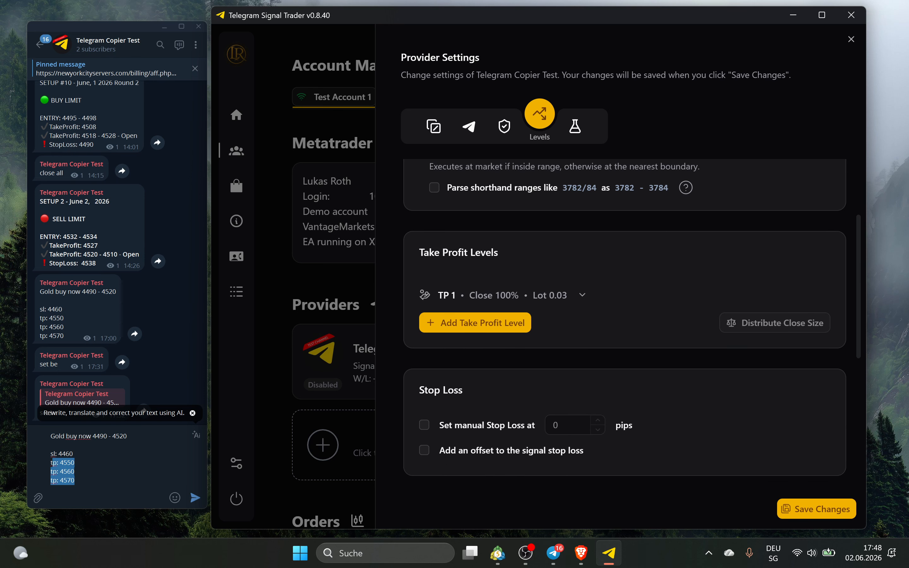
pyautogui.moveTo(76, 463); pyautogui.dragTo(50, 463)
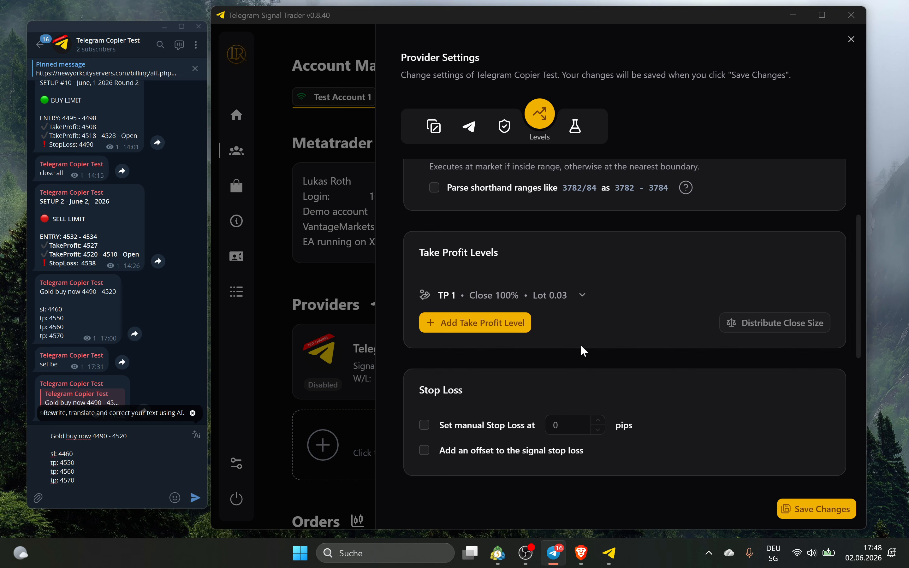
# Add TP 2 and TP 3, split closing evenly at 33.3% each, and save the provider settings
pyautogui.click(512, 323)
pyautogui.click(513, 359)
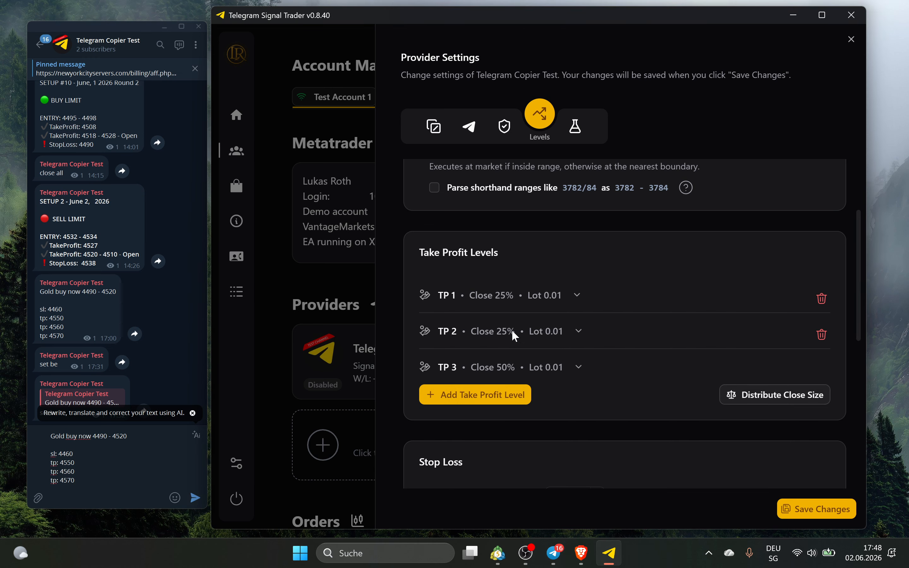
pyautogui.click(786, 393)
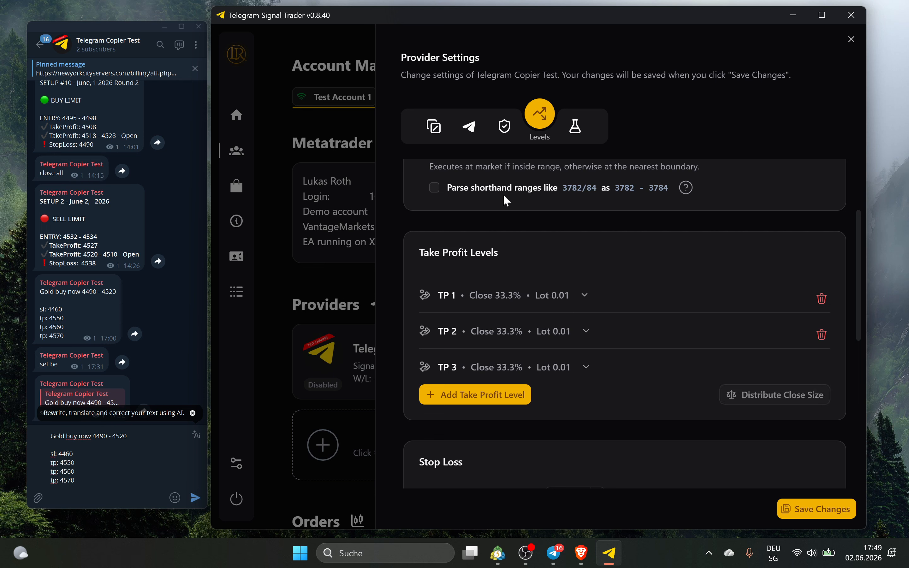
pyautogui.click(791, 515)
pyautogui.click(498, 128)
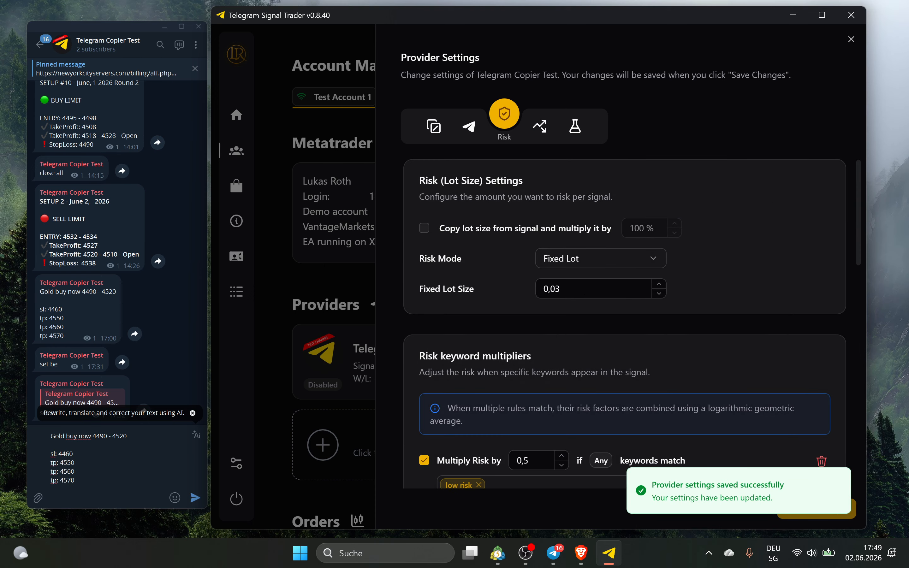
# Set TP 1's manual take profit to 50, expressed as percent of take profit
pyautogui.click(540, 126)
pyautogui.scroll(-3, 543, 394)
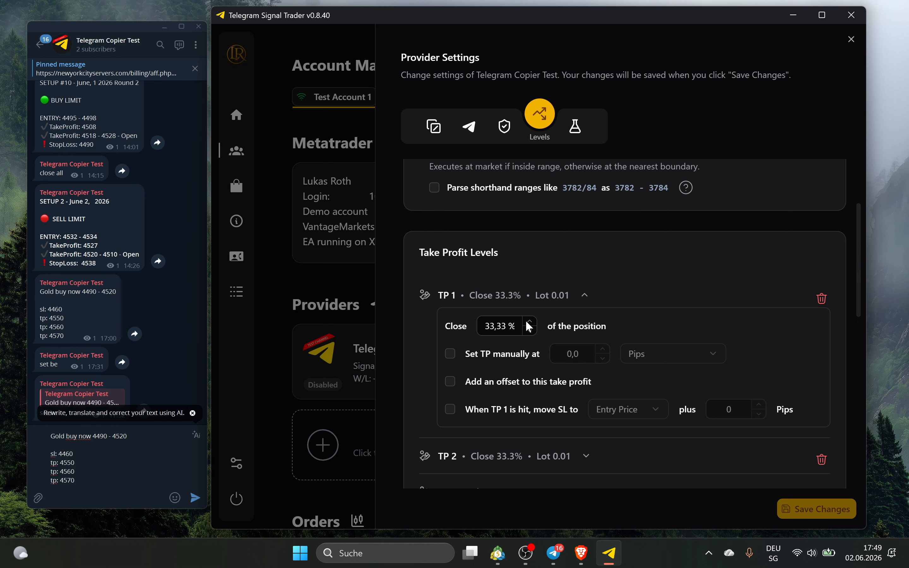
pyautogui.scroll(-2, 488, 297)
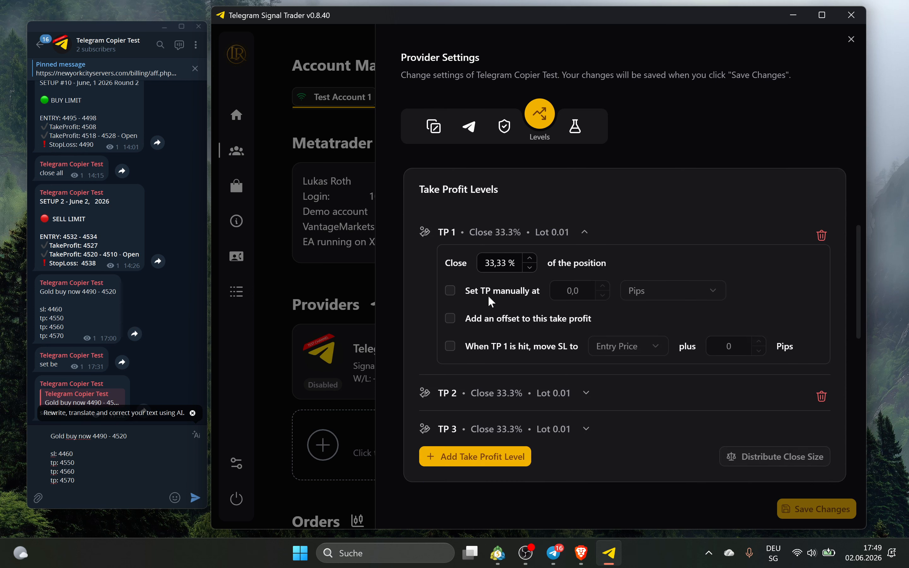
pyautogui.click(511, 290)
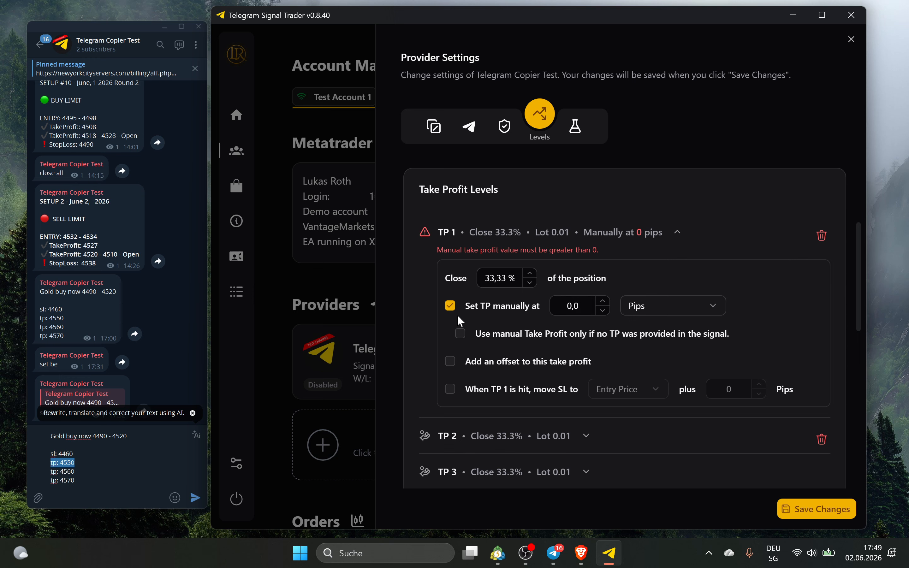
pyautogui.doubleClick(573, 306)
pyautogui.write('50')
pyautogui.click(717, 306)
pyautogui.click(714, 290)
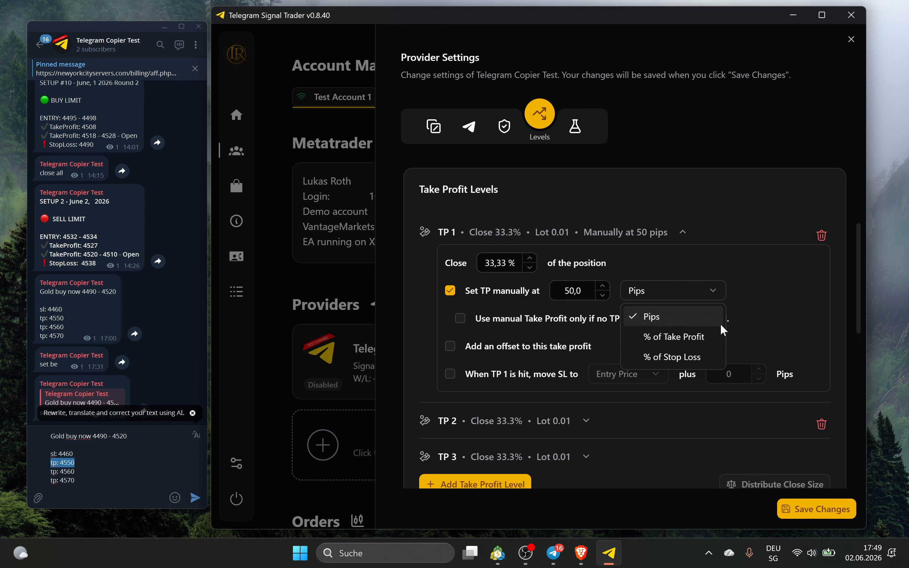
pyautogui.click(705, 338)
# Base TP 1's manual TP on 33 percent of stop loss, only when the signal has none
pyautogui.moveTo(77, 481); pyautogui.dragTo(50, 487)
pyautogui.click(649, 293)
pyautogui.click(650, 293)
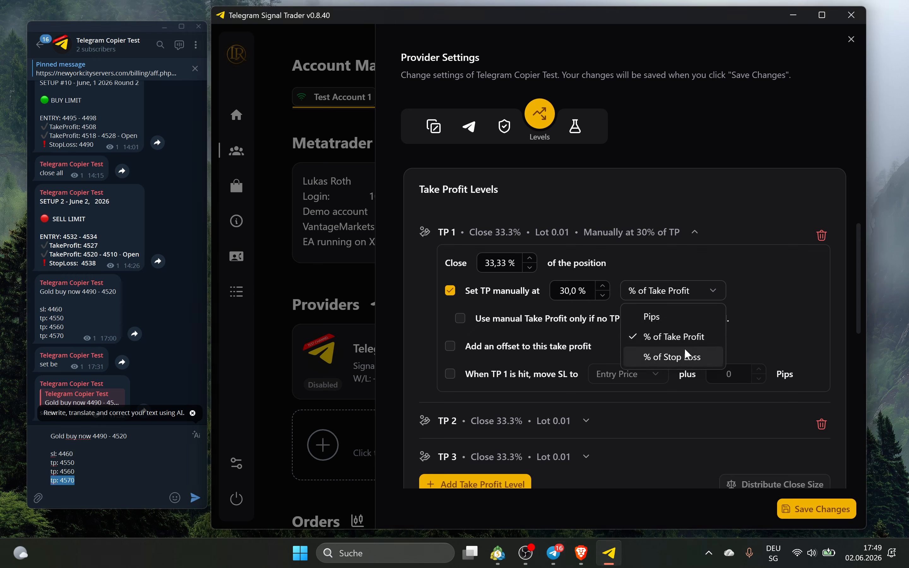
pyautogui.click(685, 352)
pyautogui.tripleClick(601, 286)
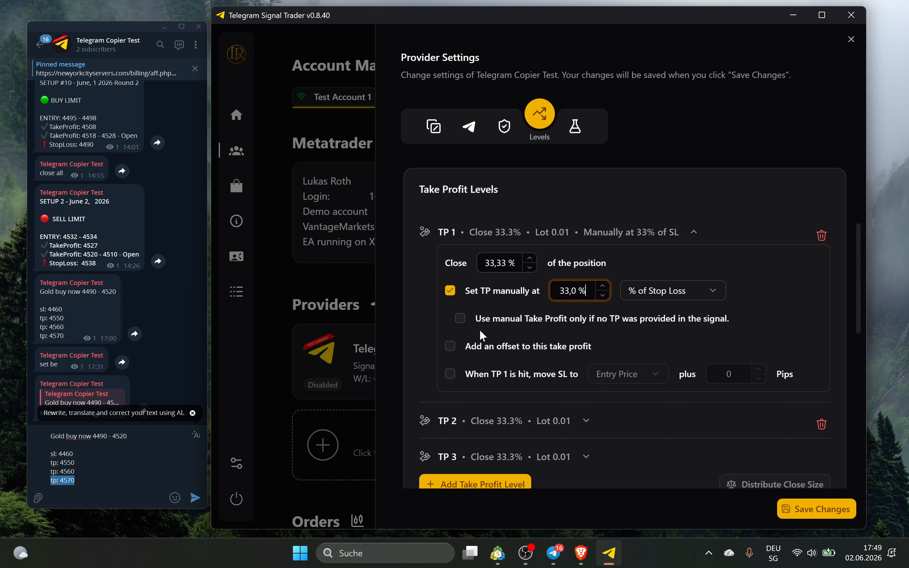
pyautogui.moveTo(76, 454); pyautogui.dragTo(50, 455)
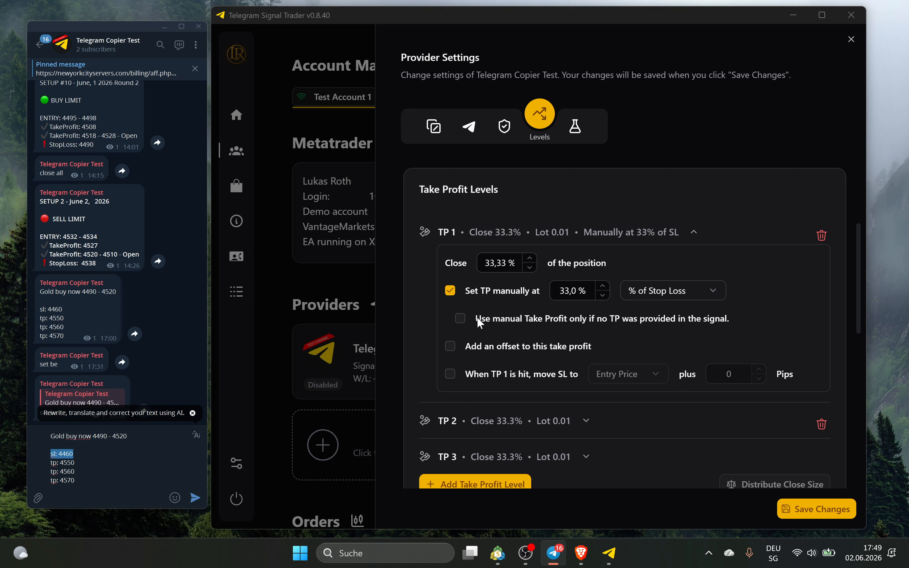
pyautogui.click(506, 317)
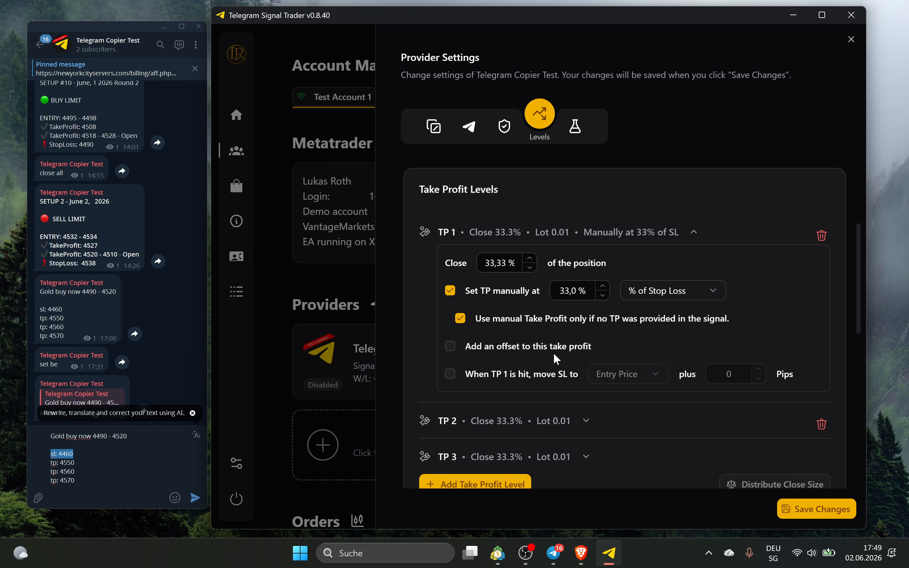
# Turn off TP 1's manual take profit and enable a take-profit offset instead
pyautogui.click(85, 463)
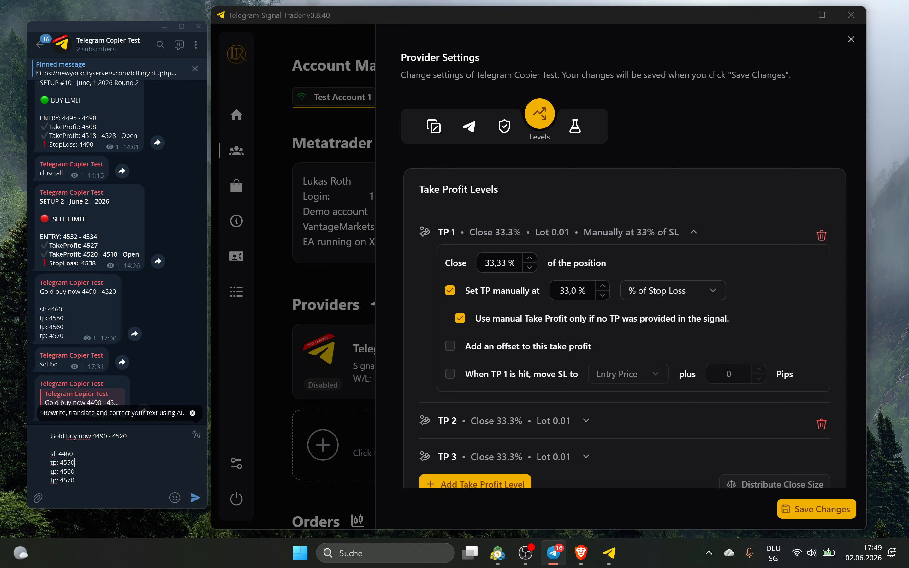
pyautogui.moveTo(75, 481); pyautogui.dragTo(37, 465)
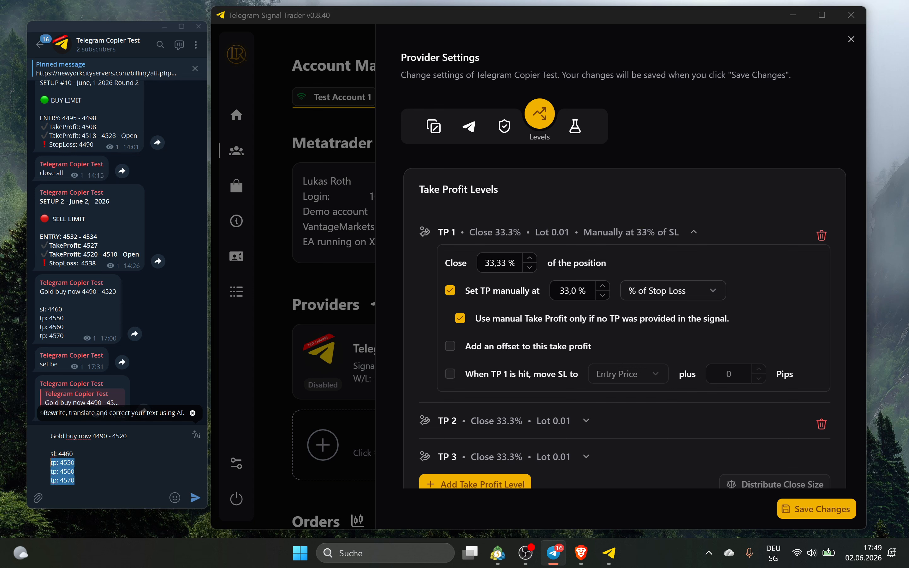
pyautogui.press('BackSpace')
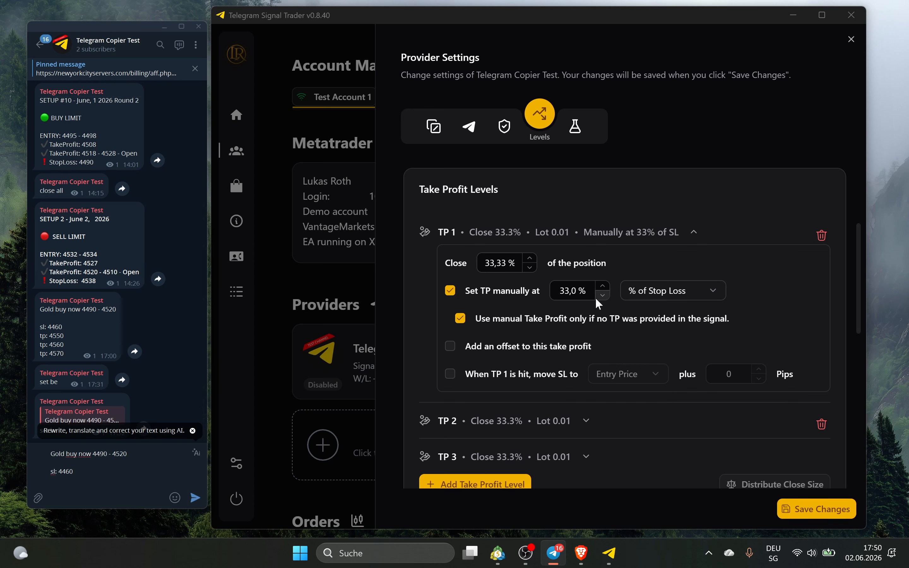
pyautogui.hotkey('ctrl', 'z')
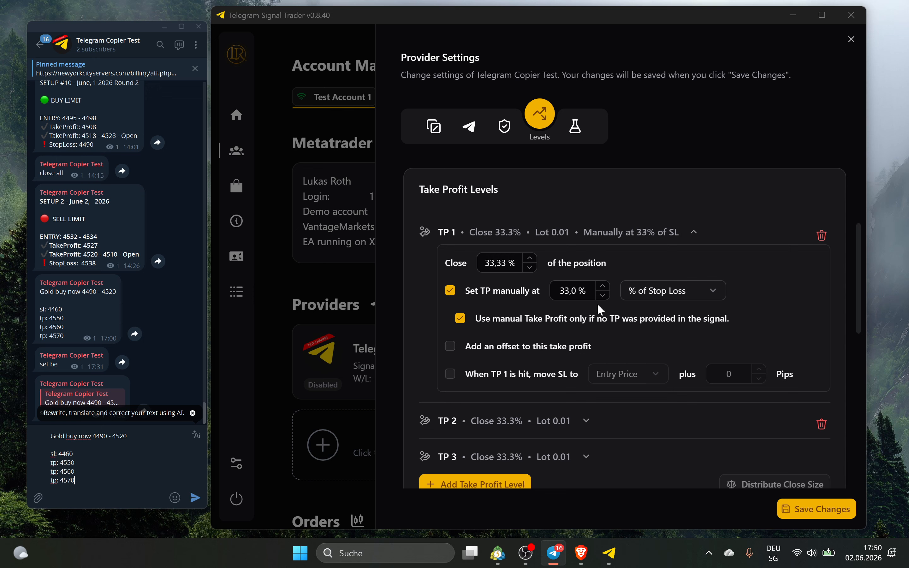
pyautogui.click(474, 296)
pyautogui.click(501, 318)
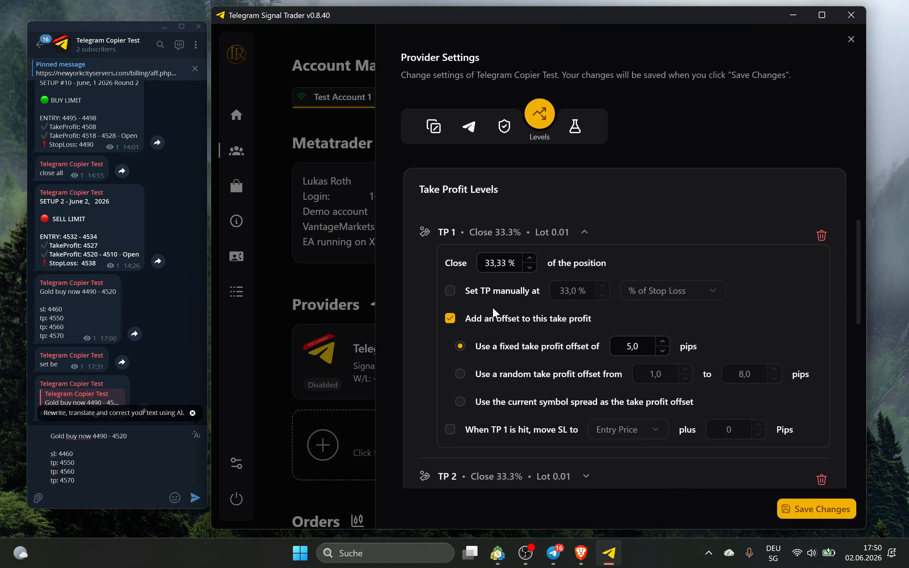
# Remove TP 1's offset, try moving SL to entry with 2 extra pips, then switch it off
pyautogui.scroll(3, 488, 293)
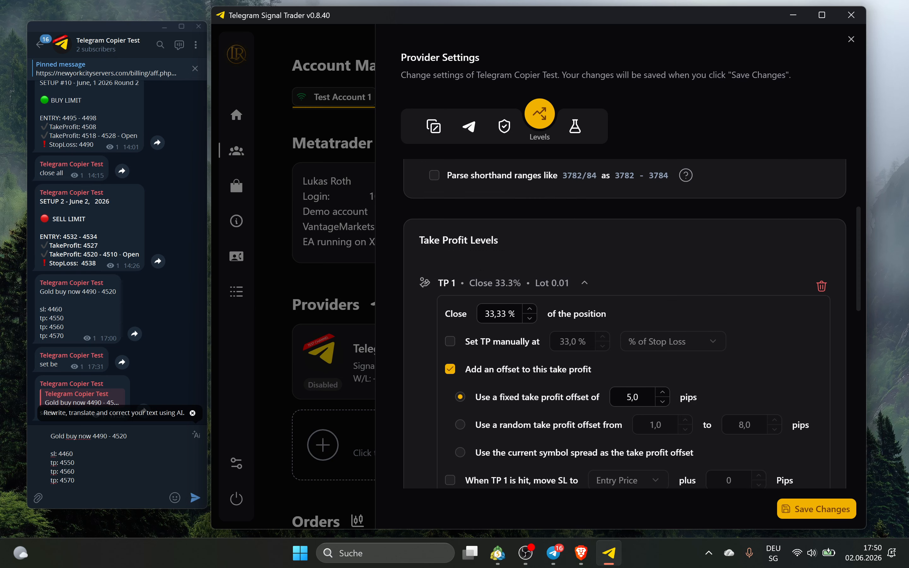
pyautogui.scroll(-5, 548, 291)
pyautogui.click(509, 255)
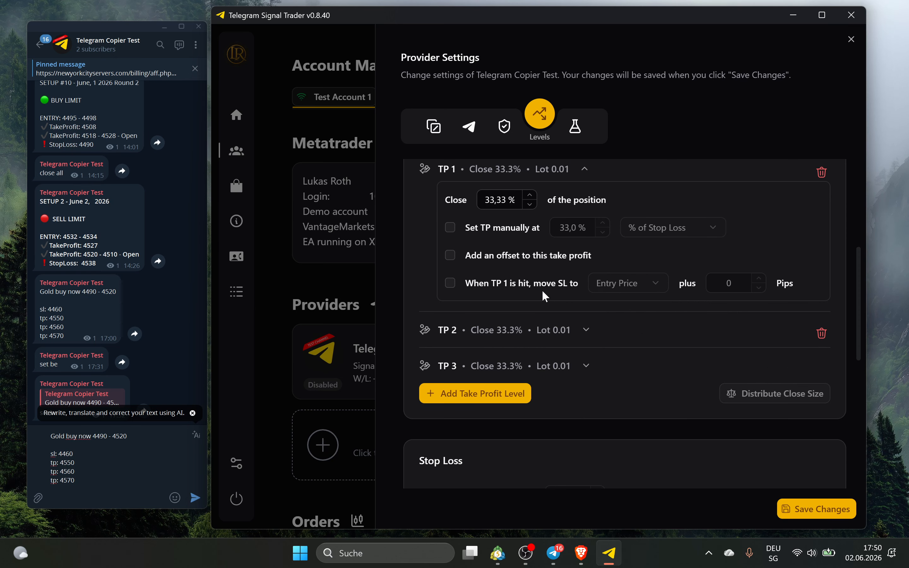
pyautogui.click(493, 283)
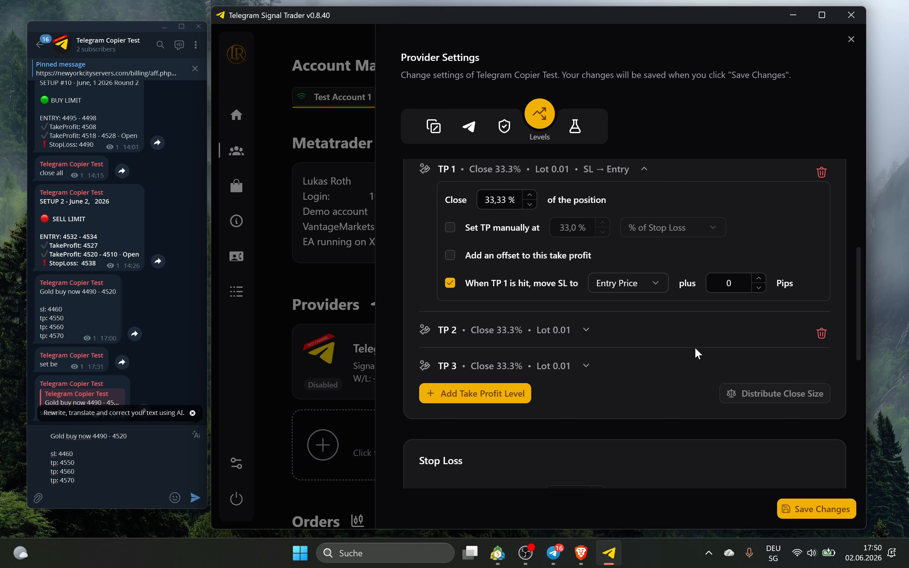
pyautogui.click(648, 281)
pyautogui.click(648, 282)
pyautogui.click(760, 278)
pyautogui.click(760, 278)
pyautogui.click(764, 289)
pyautogui.click(764, 290)
pyautogui.click(517, 172)
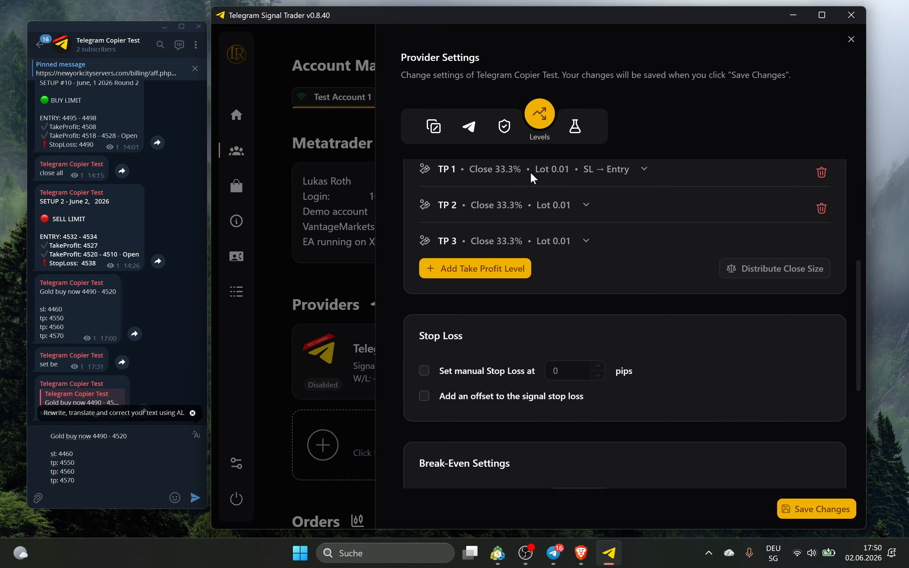
pyautogui.click(530, 173)
pyautogui.click(480, 282)
pyautogui.click(479, 175)
# Try moving SL to the TP 1 level when TP 2 is hit, then switch it off
pyautogui.click(485, 213)
pyautogui.click(503, 319)
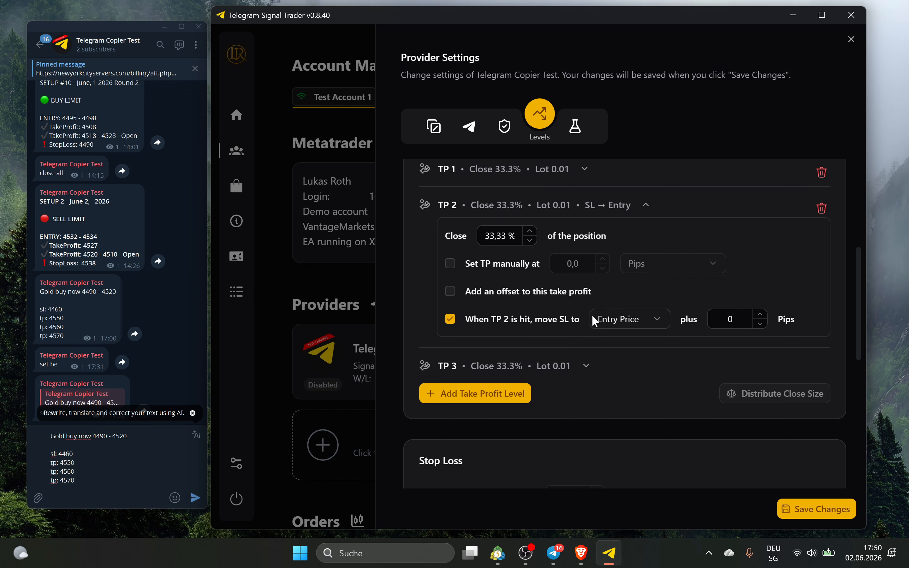
pyautogui.click(662, 319)
pyautogui.click(650, 364)
pyautogui.click(586, 203)
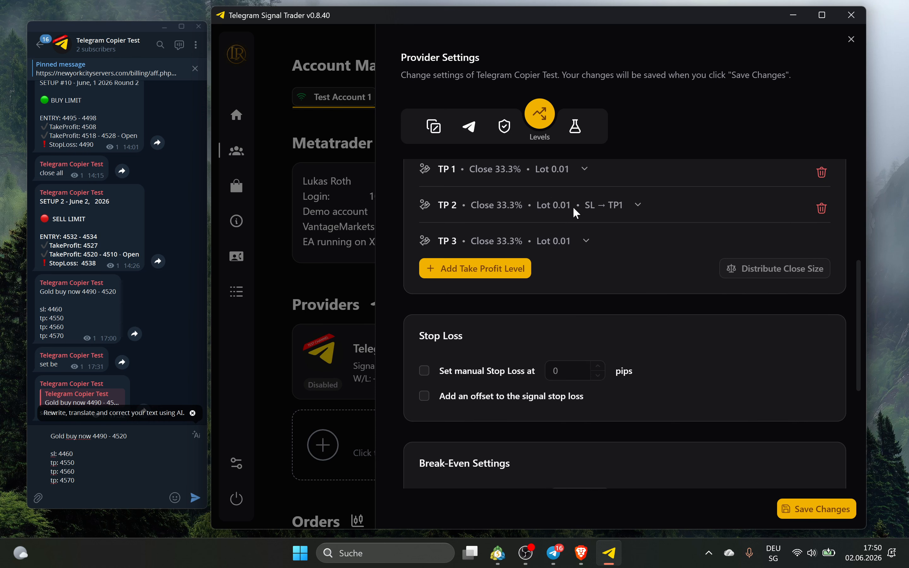
pyautogui.click(580, 213)
pyautogui.click(468, 322)
pyautogui.click(493, 217)
# Save the provider settings and set a manual stop loss of 3 pips
pyautogui.click(795, 505)
pyautogui.scroll(-3, 596, 327)
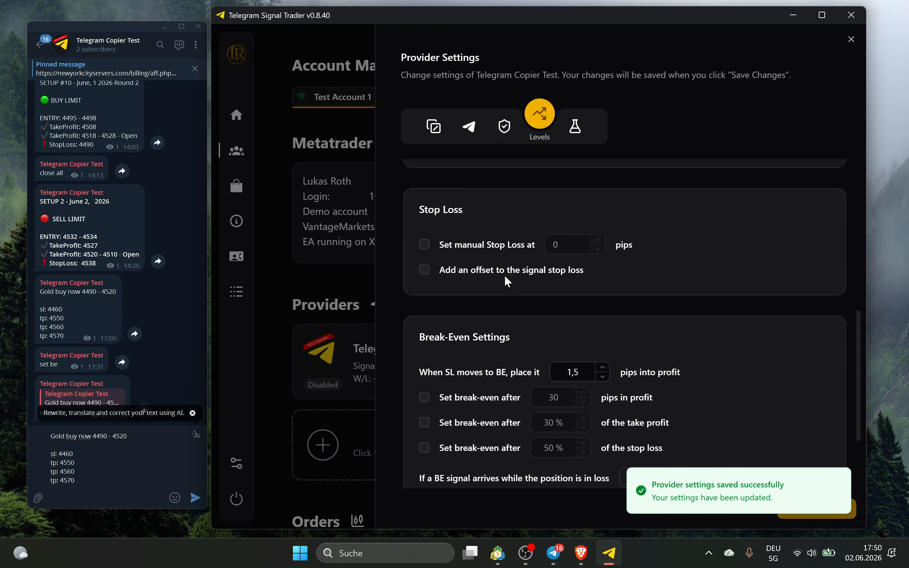
pyautogui.click(468, 245)
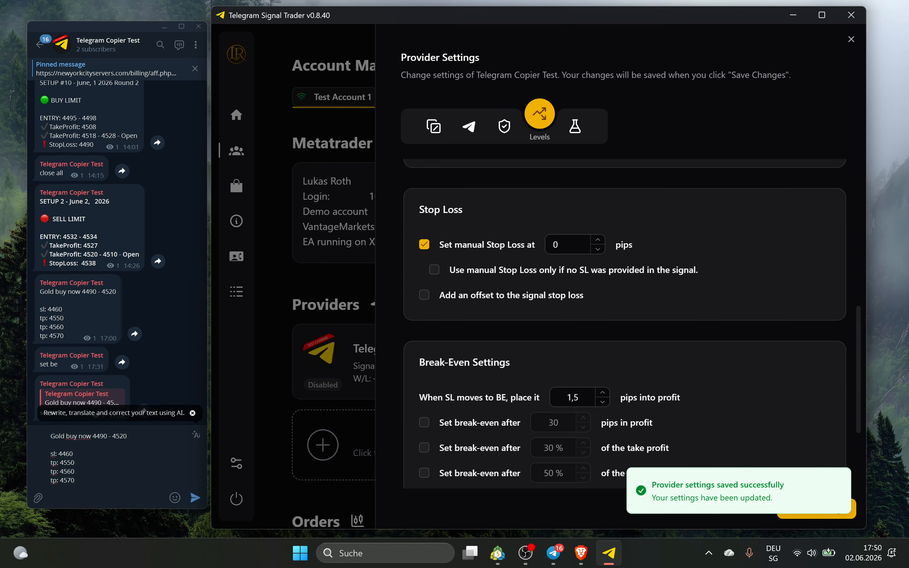
pyautogui.click(597, 239)
pyautogui.click(598, 239)
pyautogui.click(598, 239)
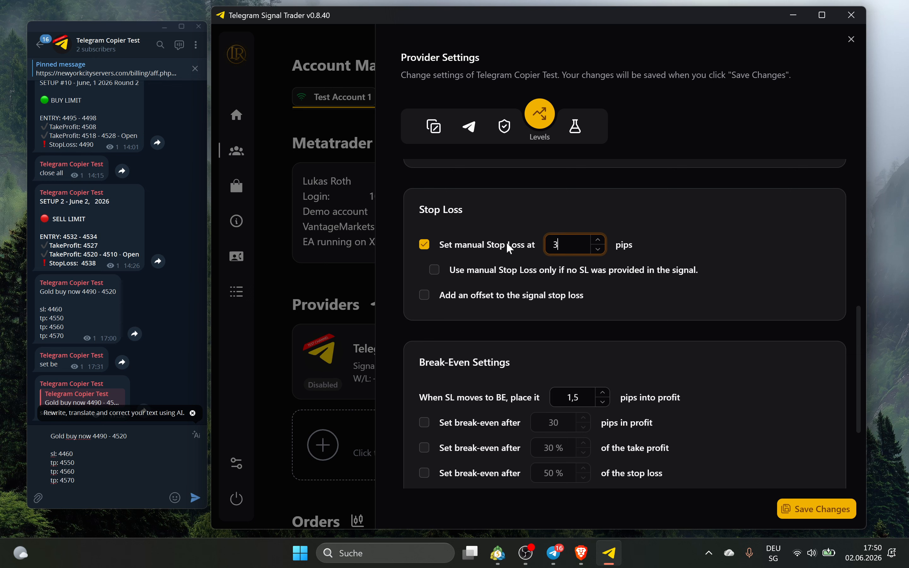
# Tick the only-when-signal-has-none option, then turn the manual stop loss off
pyautogui.doubleClick(65, 453)
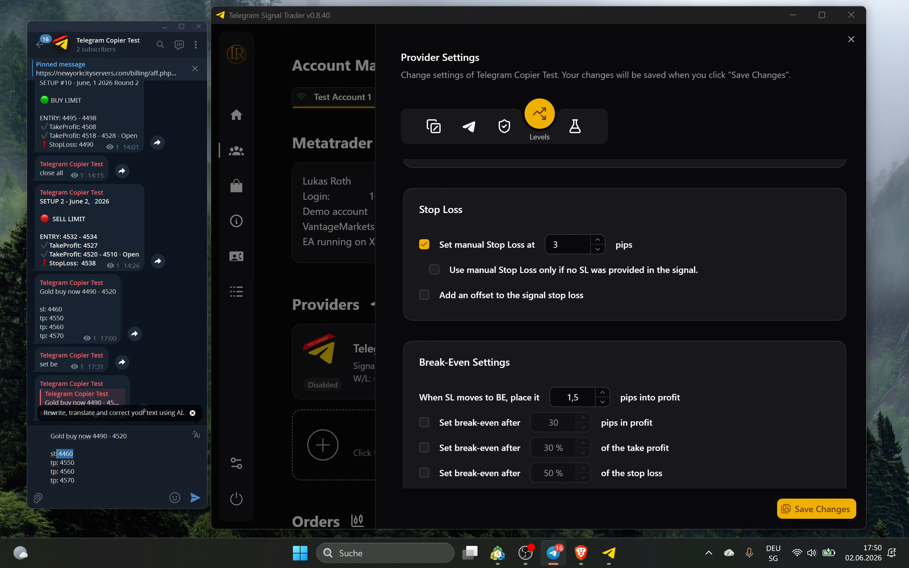
pyautogui.click(508, 270)
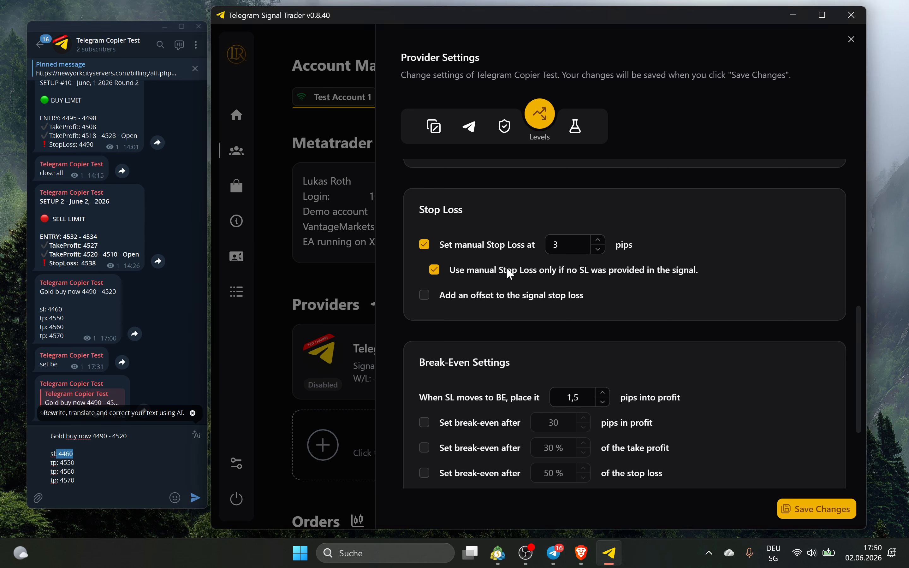
pyautogui.click(72, 454)
pyautogui.doubleClick(72, 454)
pyautogui.click(72, 454)
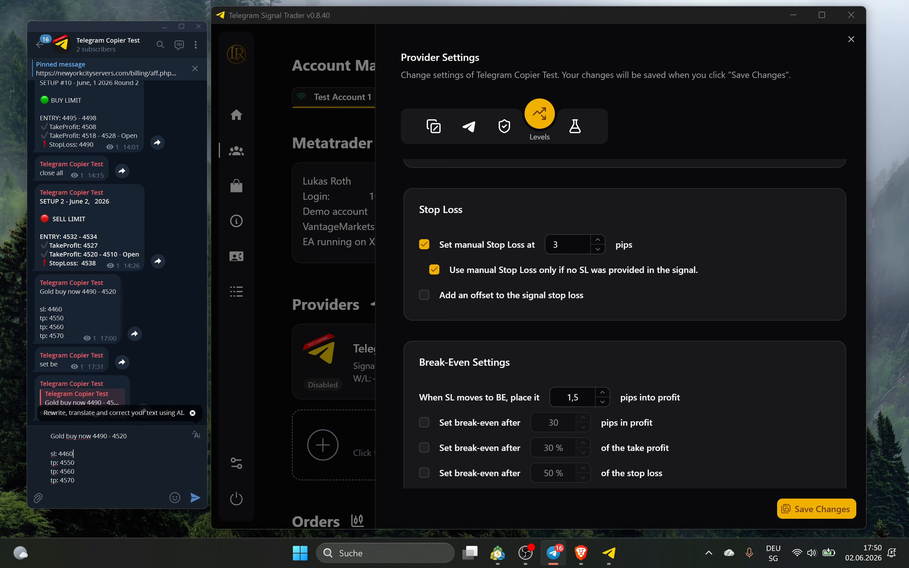
pyautogui.click(574, 245)
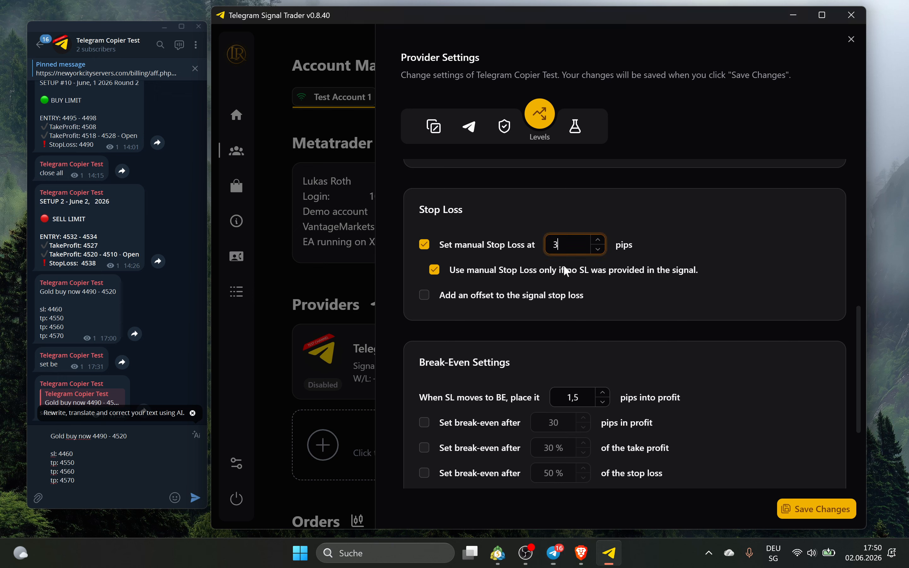
pyautogui.click(492, 245)
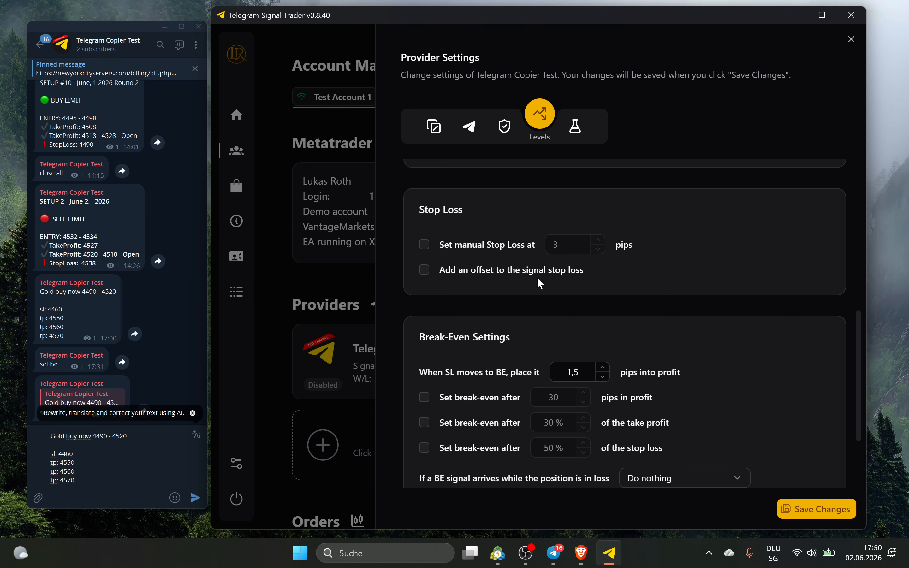
pyautogui.scroll(-3, 629, 241)
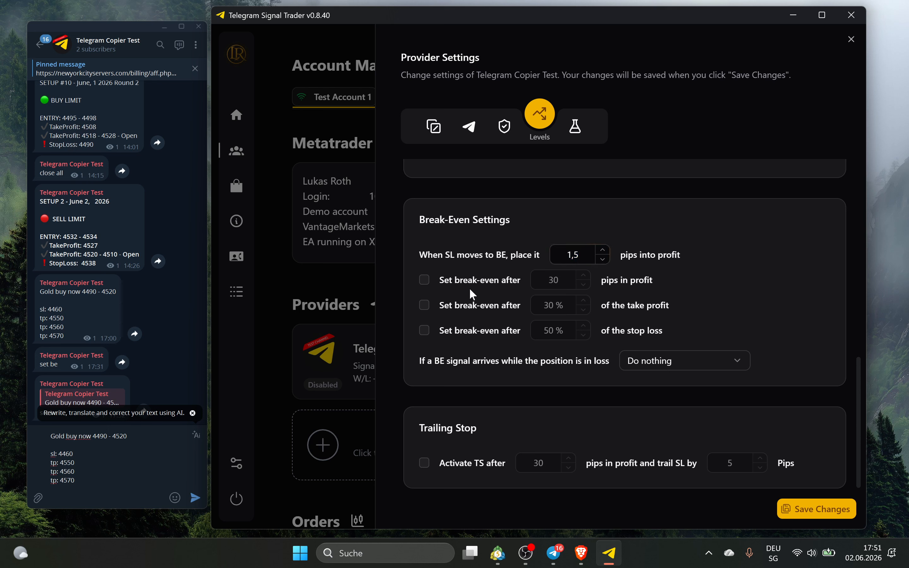
pyautogui.click(448, 287)
pyautogui.click(472, 281)
pyautogui.click(469, 306)
pyautogui.click(452, 326)
pyautogui.click(502, 332)
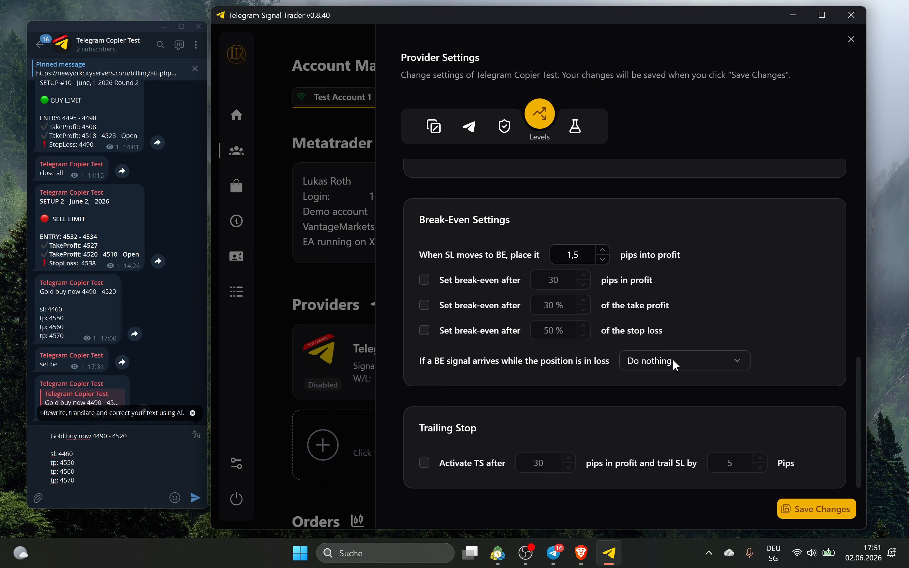
# Try the Move TP to entry and Close position options for in-loss break-even signals
pyautogui.click(651, 359)
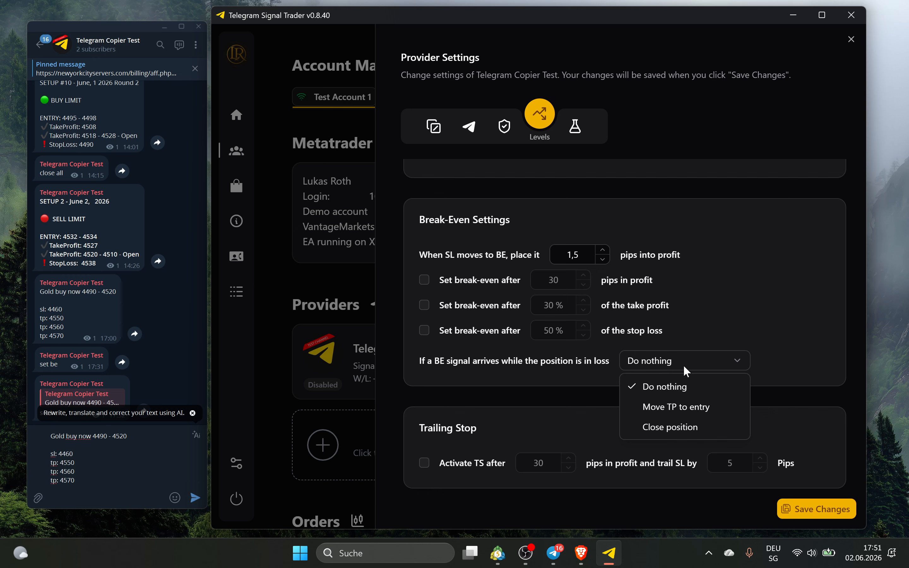
pyautogui.click(678, 406)
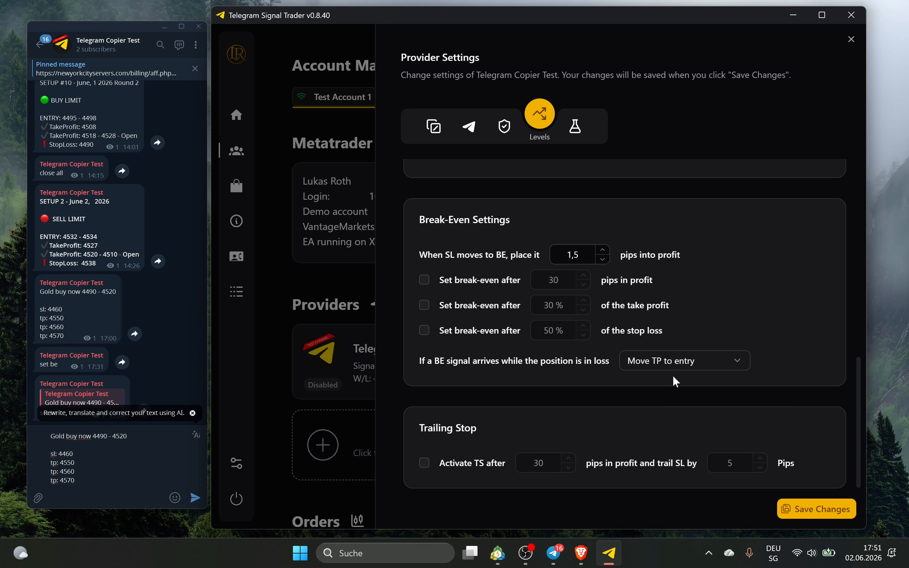
pyautogui.click(673, 365)
pyautogui.click(685, 428)
# Reset the in-loss break-even action to Do nothing, save, and open the Tools section
pyautogui.click(701, 364)
pyautogui.click(699, 387)
pyautogui.click(836, 507)
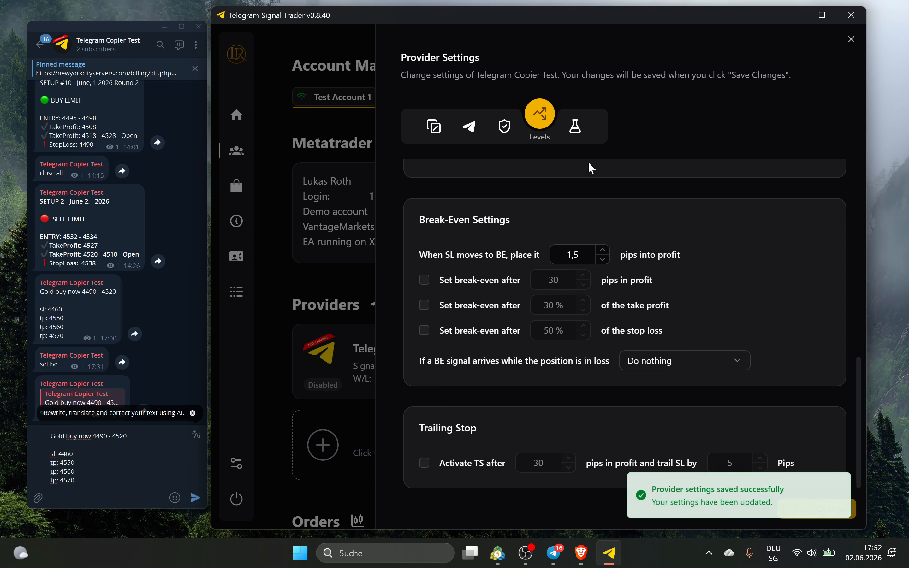
pyautogui.click(575, 126)
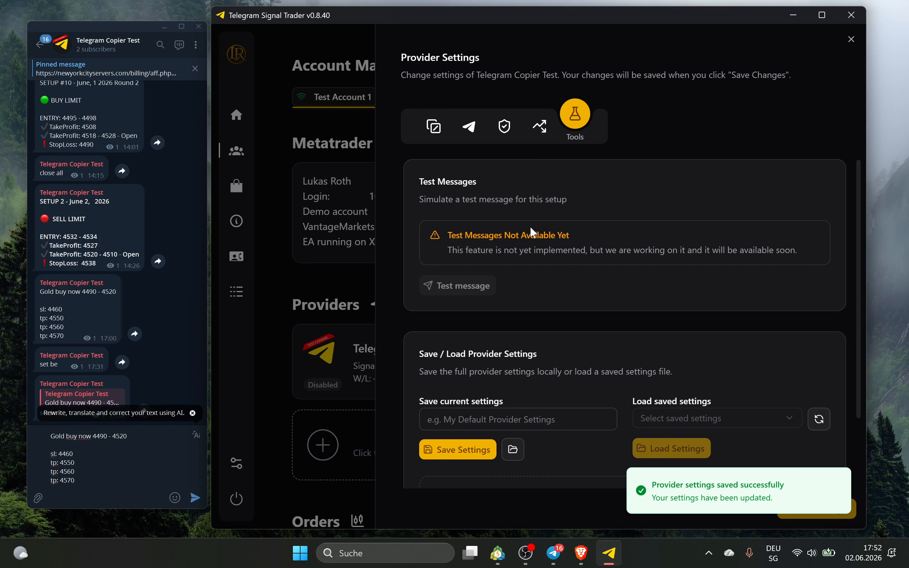
# Save the current provider settings under the name 'test provider'
pyautogui.scroll(-3, 537, 270)
pyautogui.click(451, 330)
pyautogui.write('efsecsr')
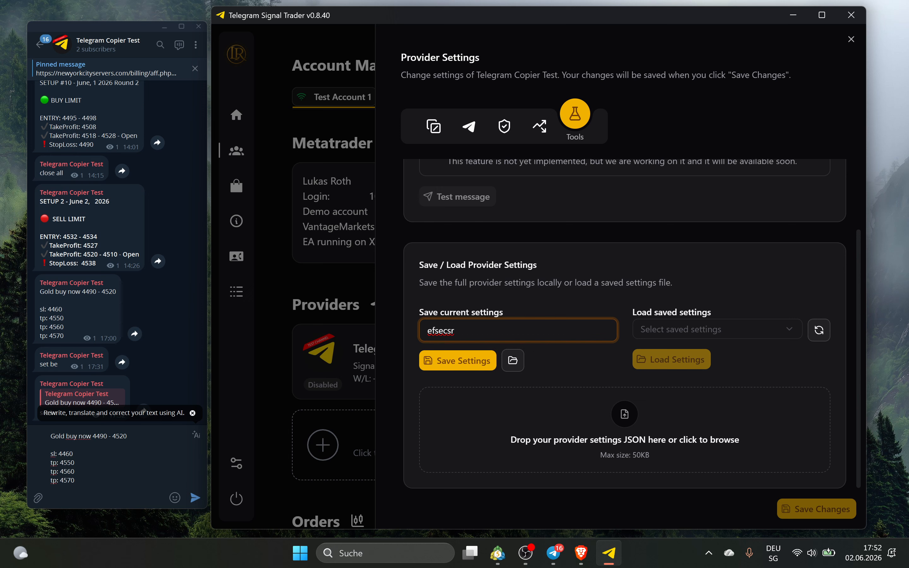
pyautogui.hotkey('ctrl', 'a')
pyautogui.write('test provider')
pyautogui.click(469, 361)
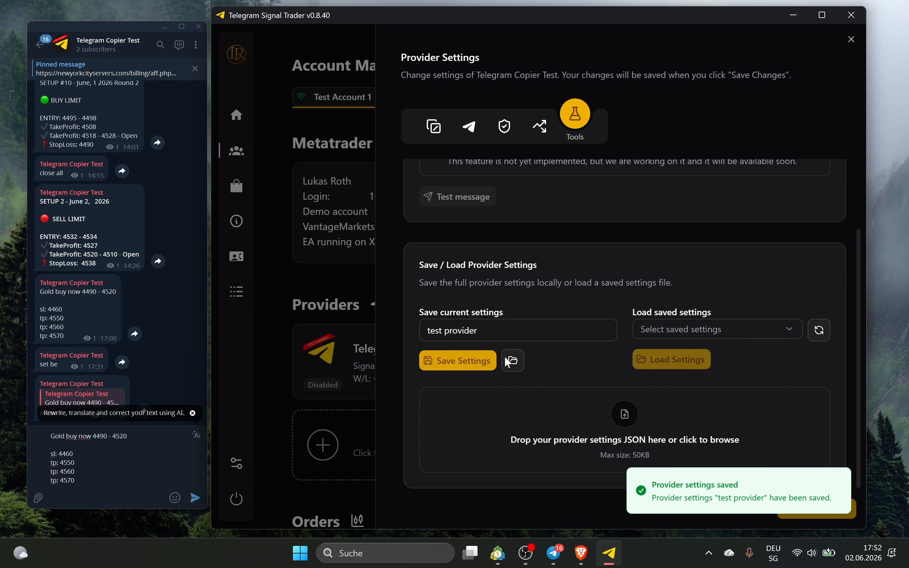
# Confirm test_provider.json exists in the saved settings folder
pyautogui.click(511, 361)
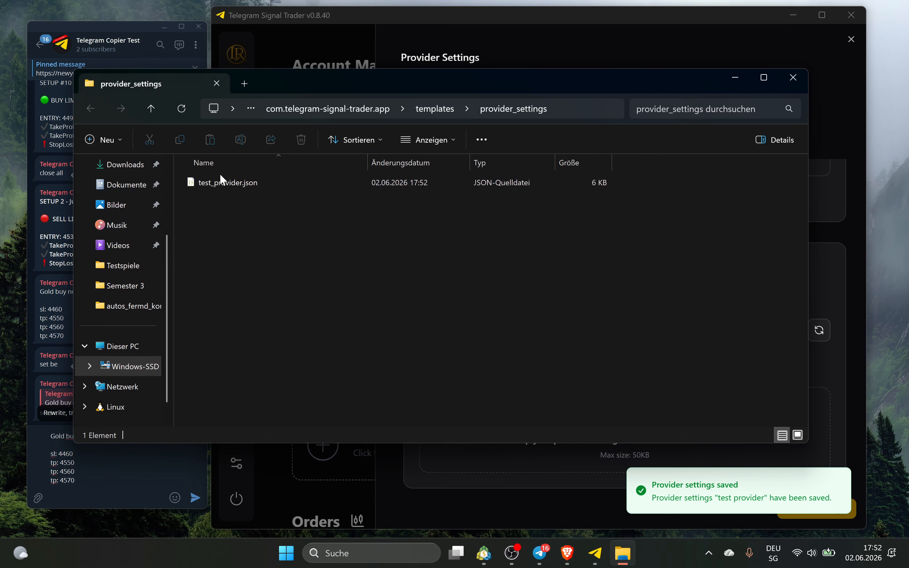
pyautogui.click(235, 184)
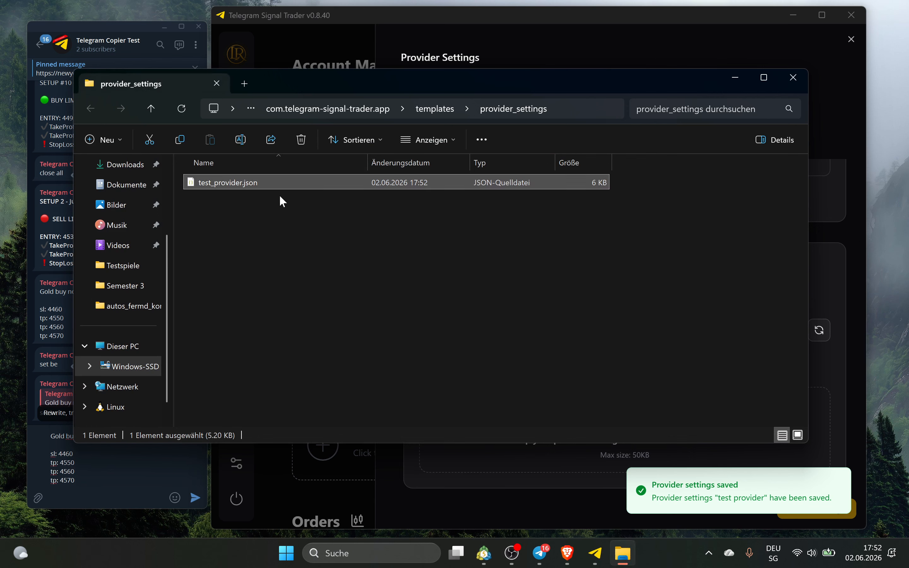
pyautogui.click(792, 81)
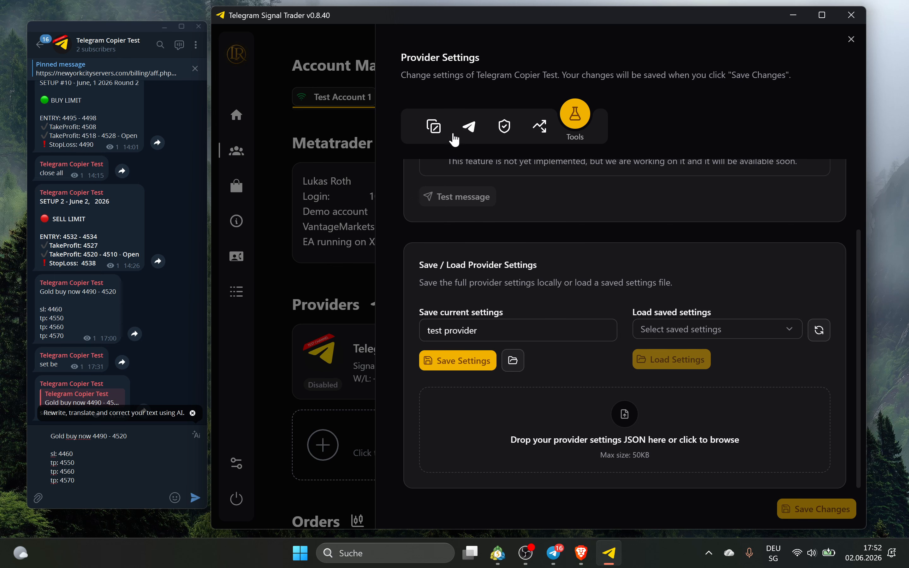
# Scroll the Signal section to the Order Types and Signal Actions keywords, then focus the Telegram draft
pyautogui.click(462, 127)
pyautogui.scroll(-6, 511, 173)
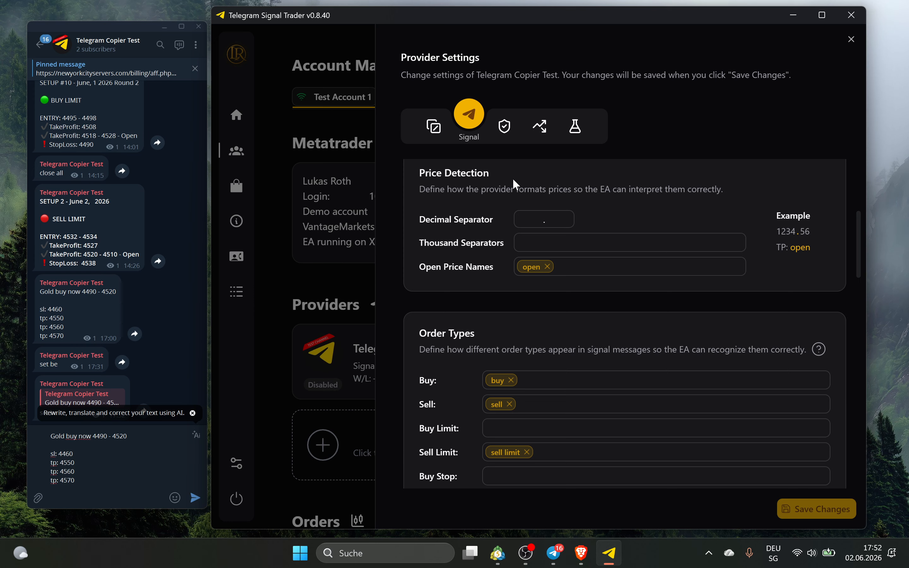
pyautogui.scroll(-3, 512, 178)
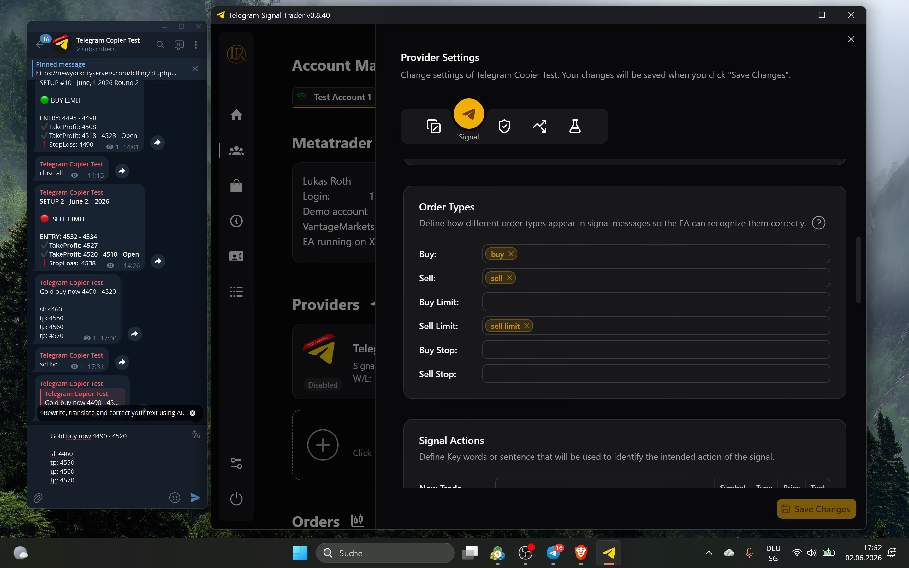
pyautogui.scroll(-4, 578, 292)
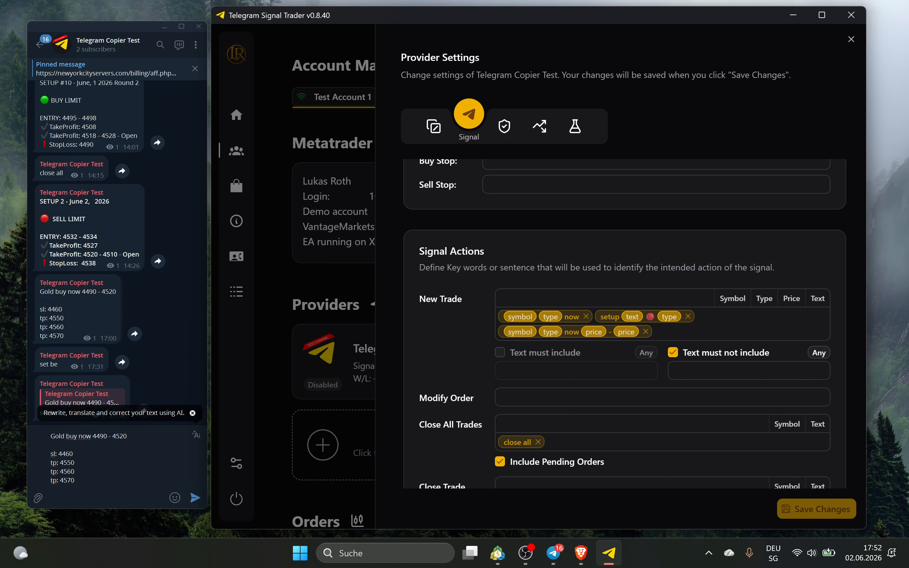
pyautogui.click(76, 472)
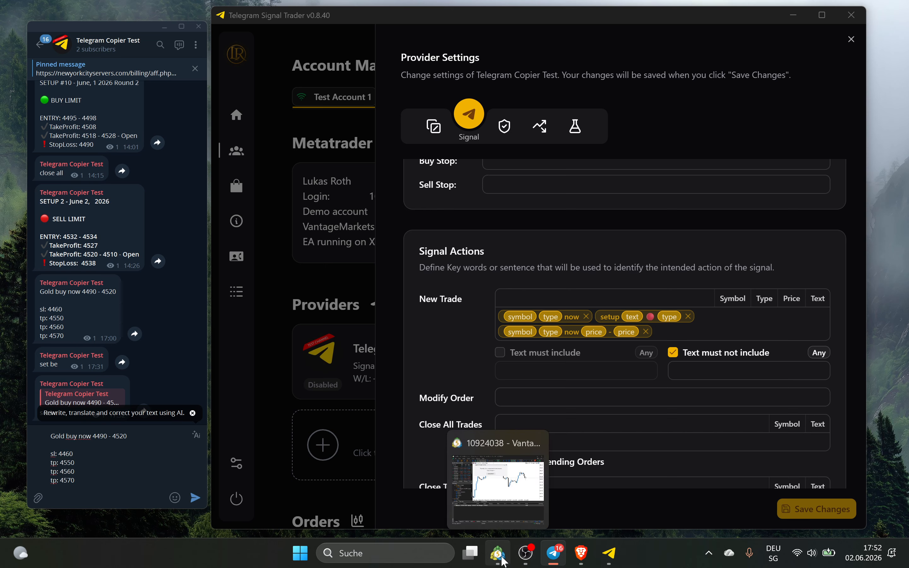
# Post the drafted gold buy signal to the Telegram channel
pyautogui.click(502, 560)
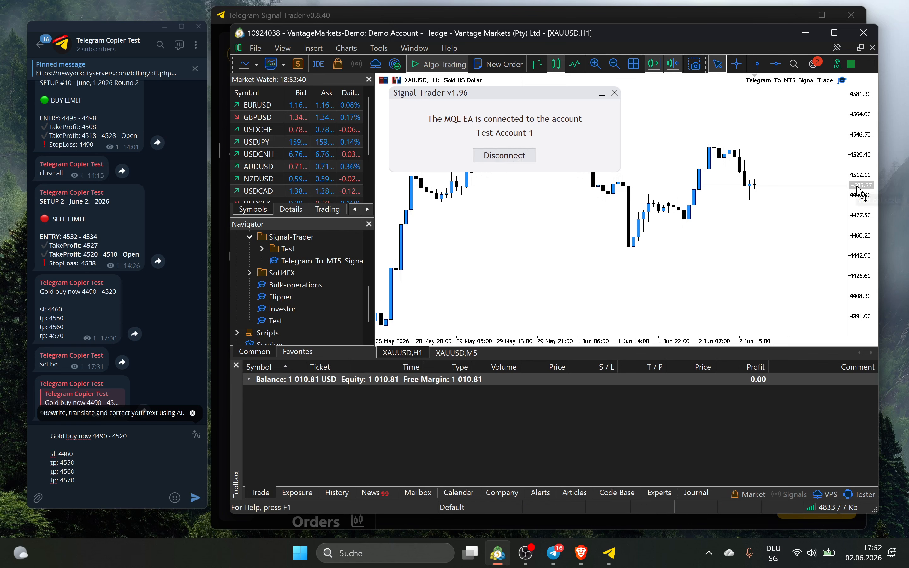
pyautogui.click(86, 472)
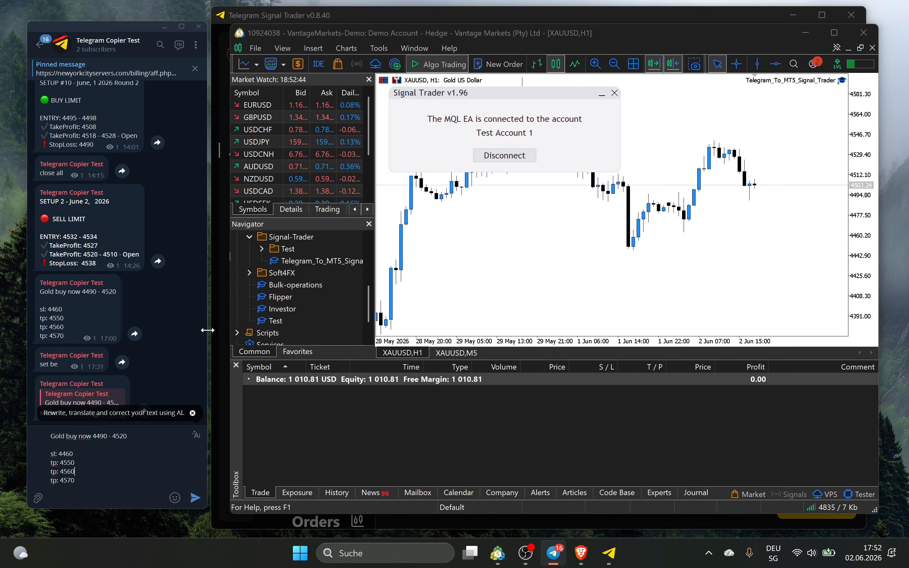
pyautogui.click(195, 499)
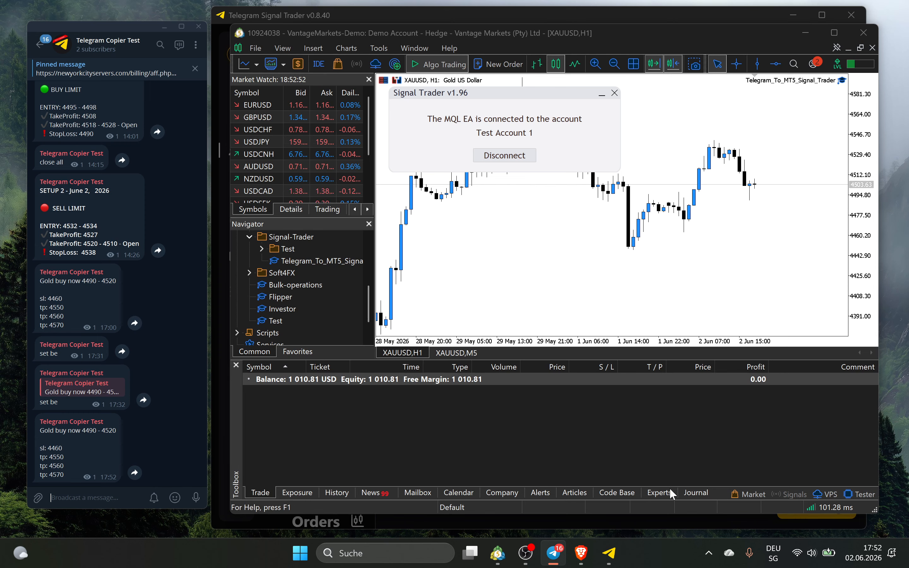
# Check MT5's Experts log for a resulting order, then minimize MetaTrader
pyautogui.click(659, 493)
pyautogui.rightClick(636, 425)
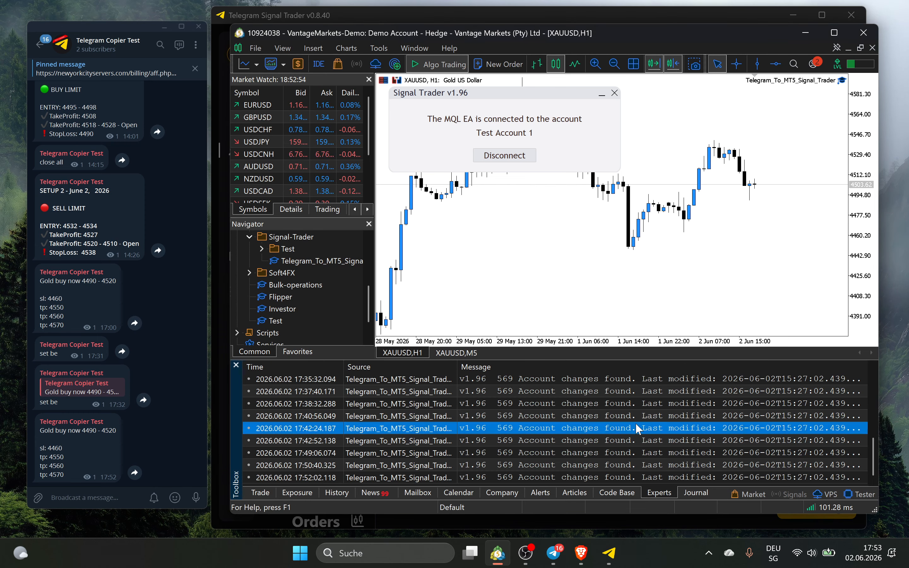
pyautogui.click(600, 414)
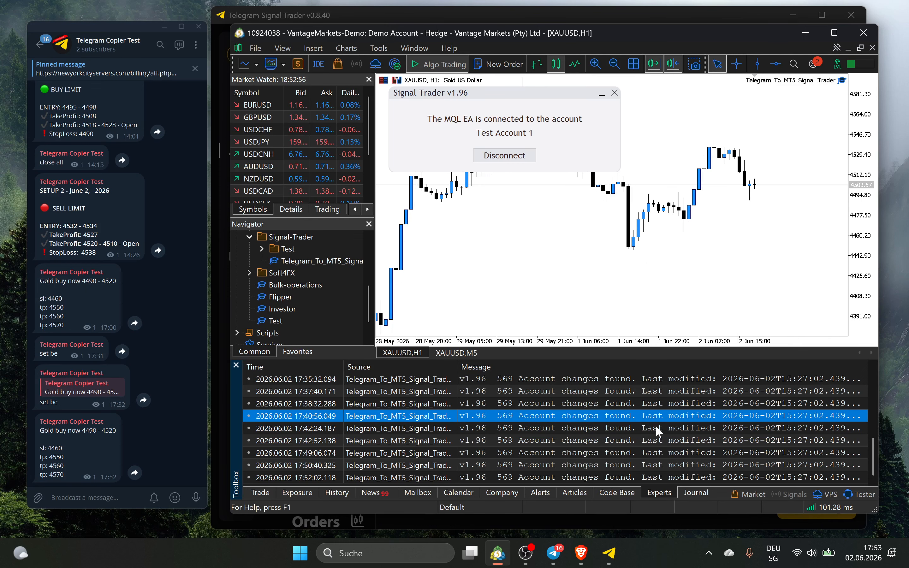
pyautogui.scroll(5, 749, 428)
pyautogui.scroll(-5, 749, 425)
pyautogui.click(804, 35)
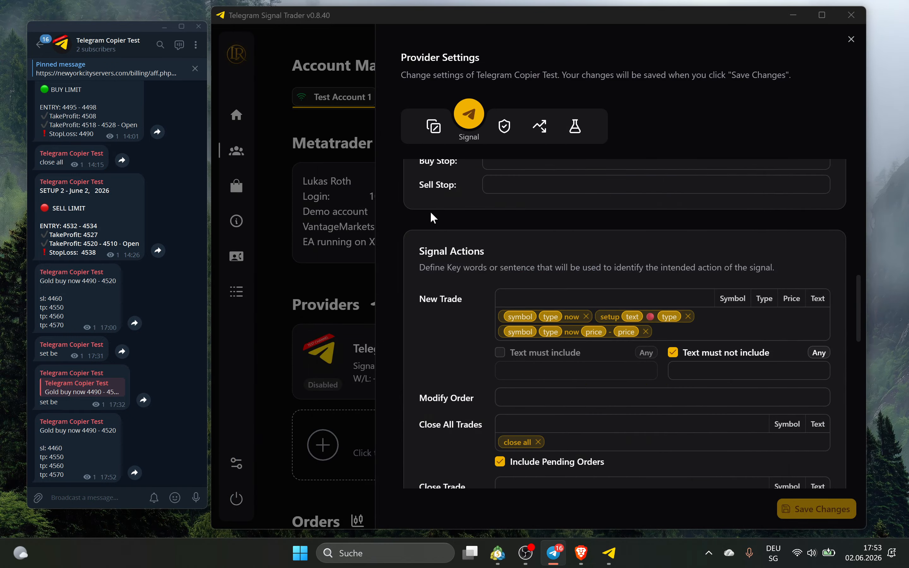
# Enable the Telegram Copier Test provider after the logs show it disabled
pyautogui.click(284, 188)
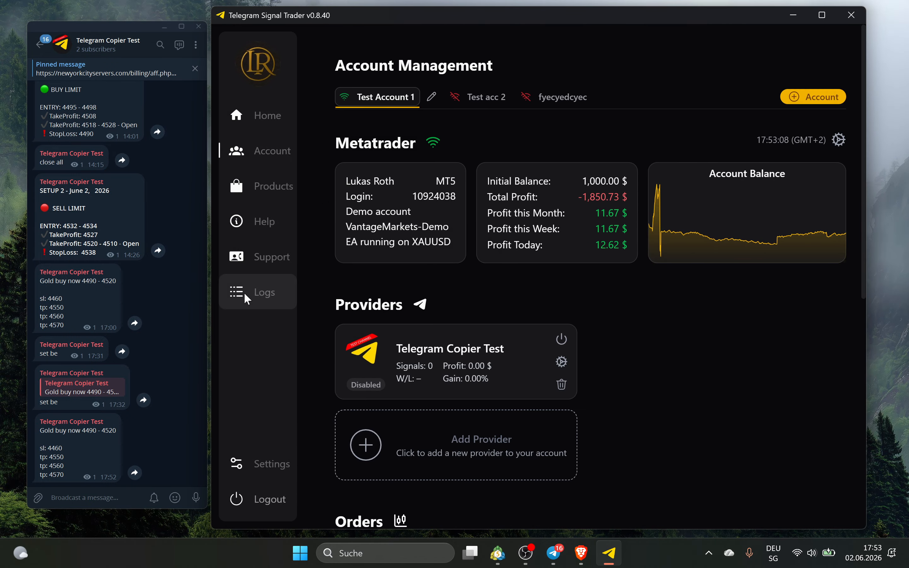
pyautogui.click(243, 293)
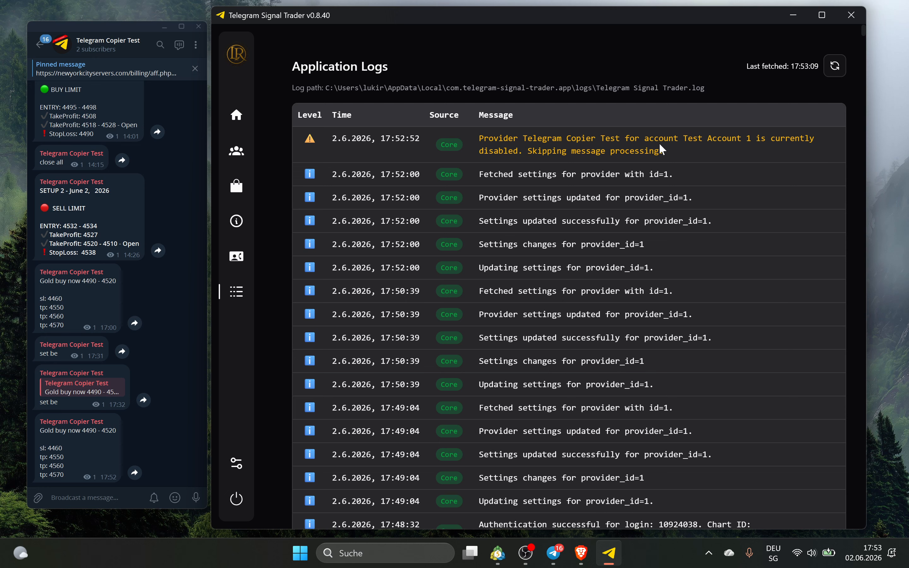
pyautogui.click(237, 151)
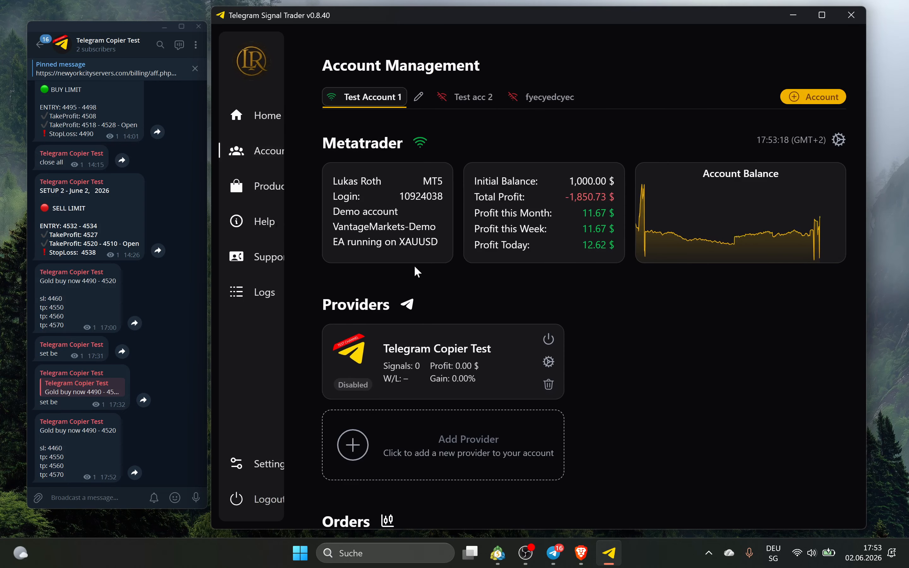
pyautogui.click(518, 340)
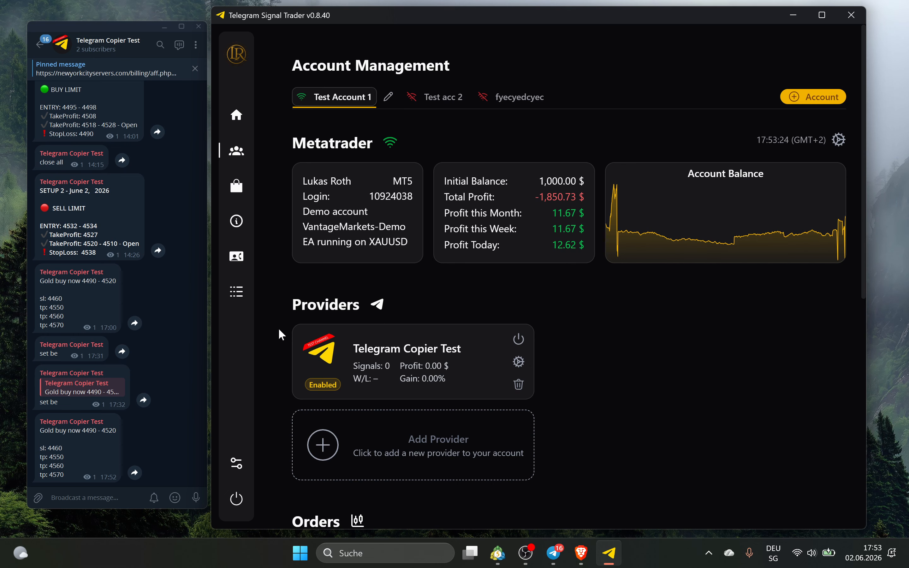
pyautogui.click(238, 293)
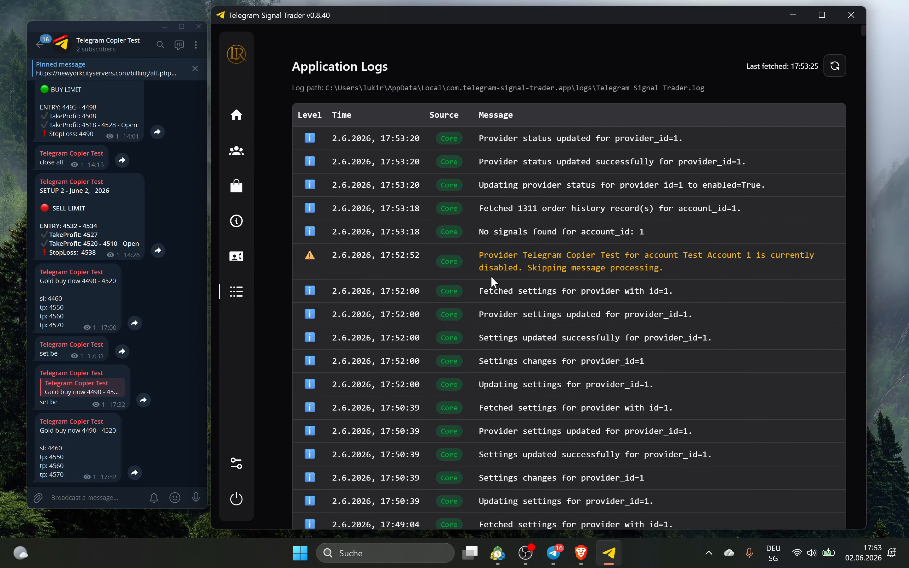
pyautogui.click(249, 150)
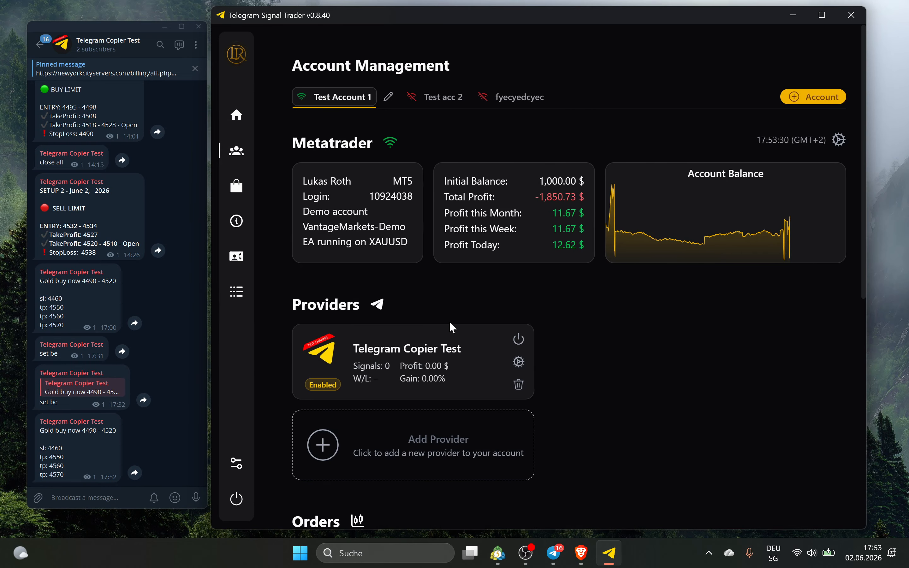
# Copy the gold buy signal and post it again in the Telegram channel
pyautogui.rightClick(98, 442)
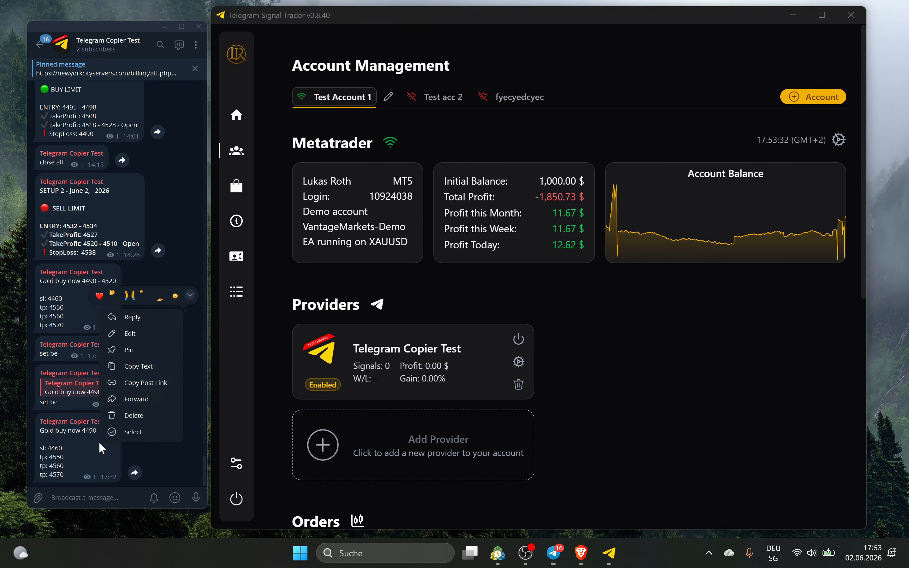
pyautogui.click(136, 367)
pyautogui.hotkey('ctrl', 'v')
pyautogui.press('Return')
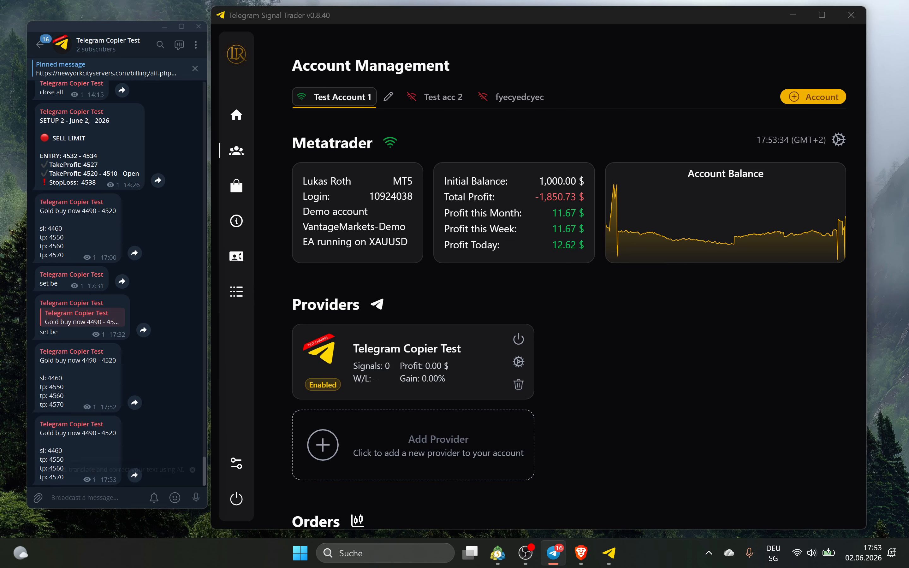
pyautogui.click(497, 553)
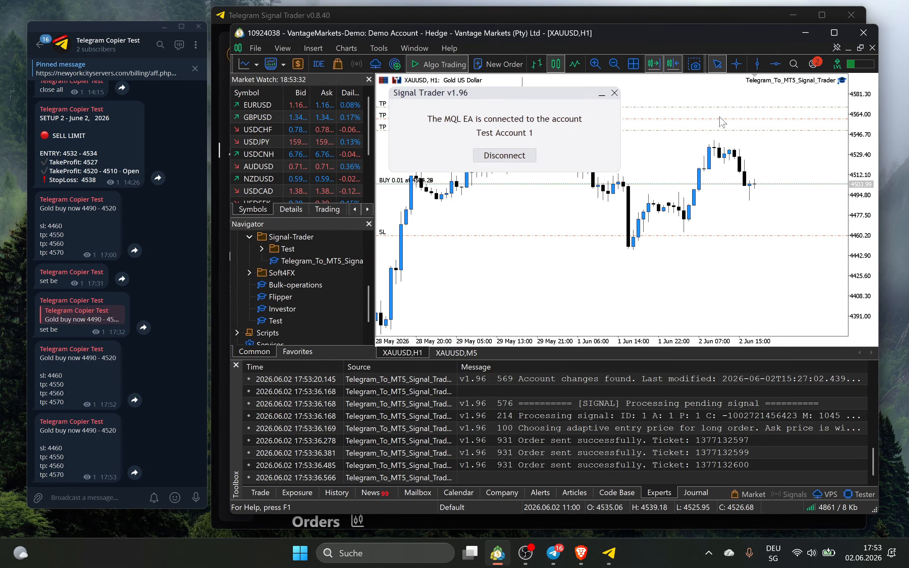
# View the three open XAUUSD buys in MT5's Trade tab and check the app logs
pyautogui.click(600, 95)
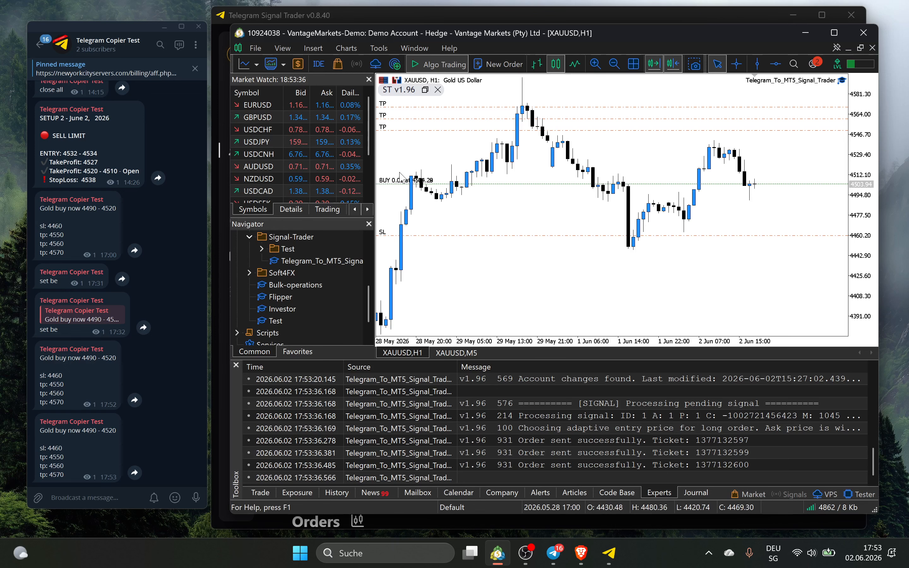
pyautogui.click(266, 492)
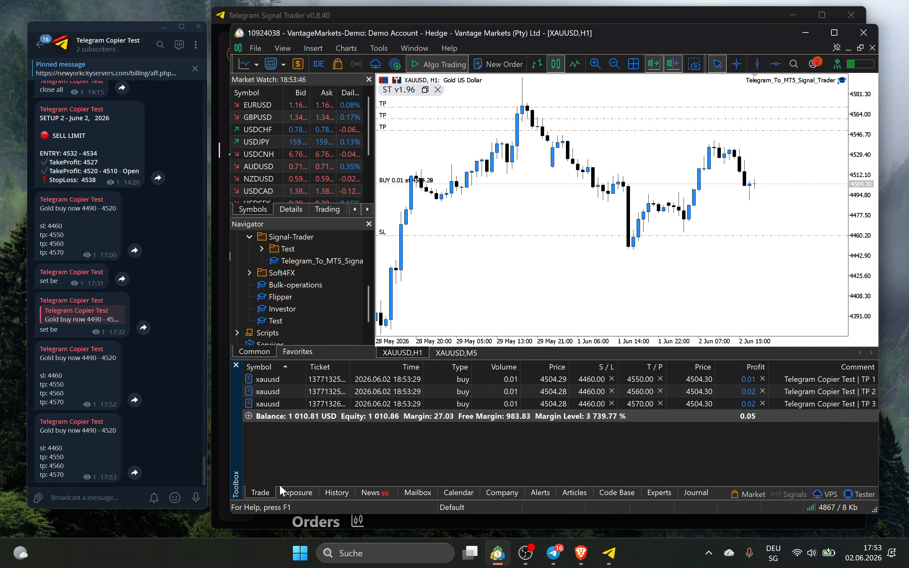
pyautogui.click(609, 553)
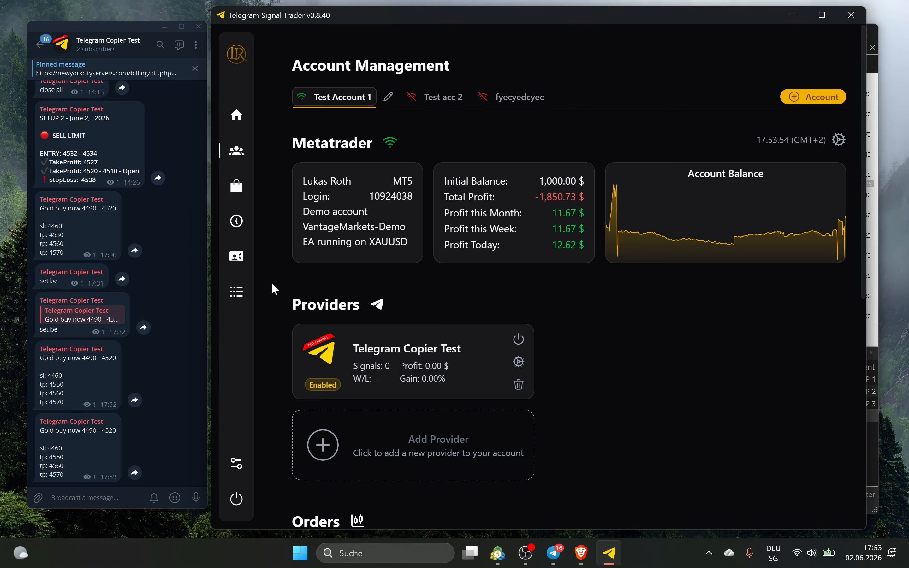
pyautogui.click(246, 290)
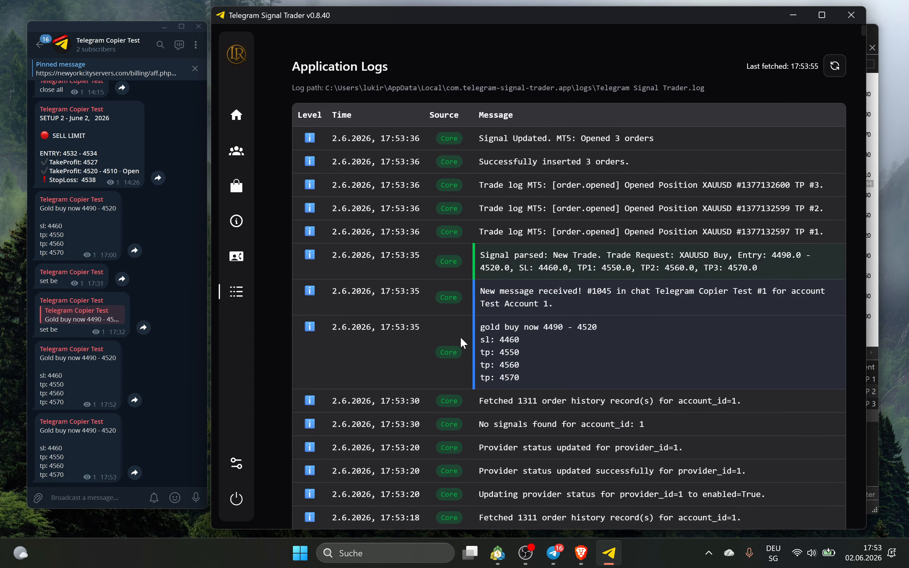
pyautogui.click(498, 552)
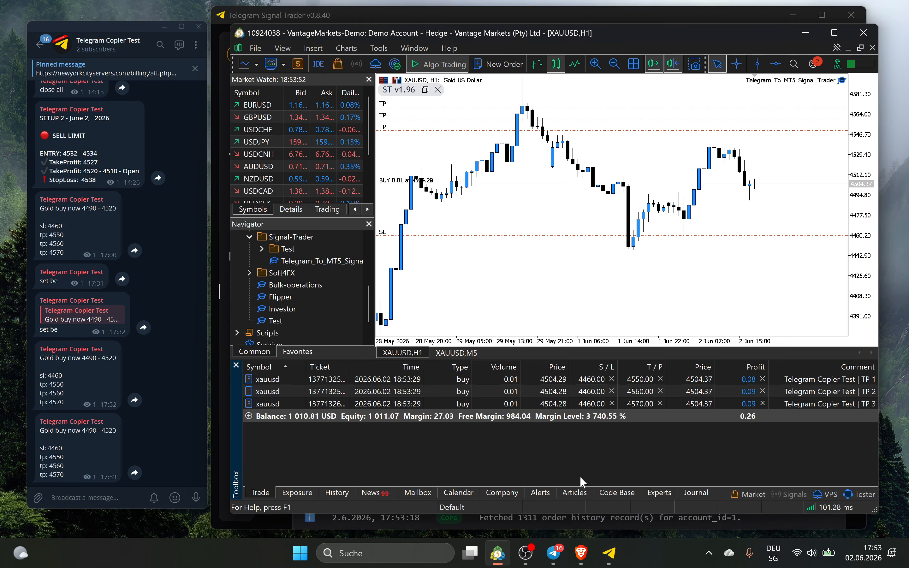
pyautogui.click(663, 494)
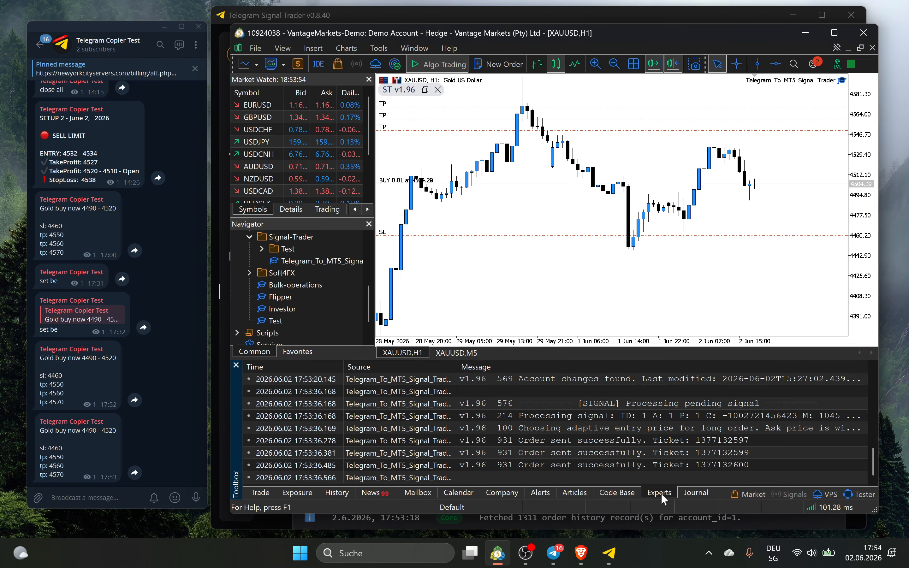
pyautogui.click(624, 442)
pyautogui.click(564, 403)
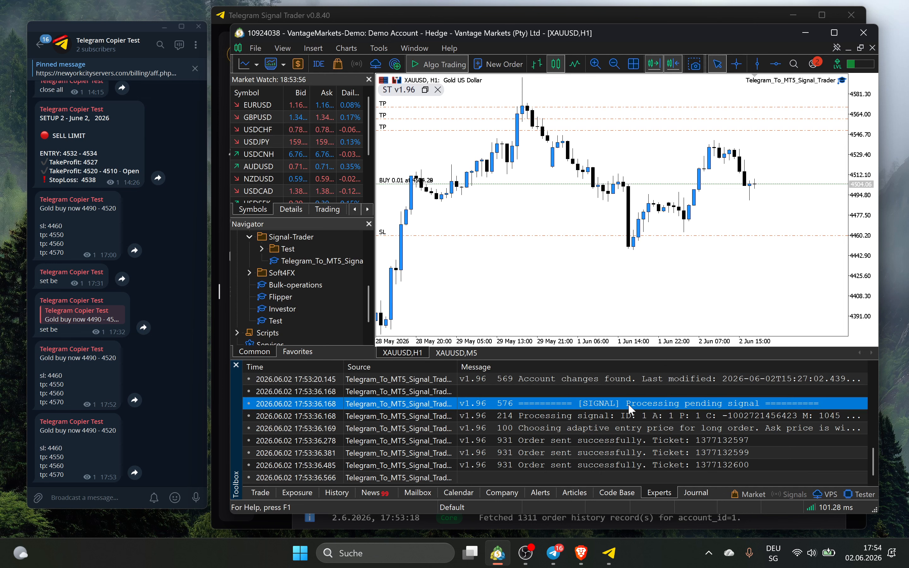
pyautogui.click(537, 441)
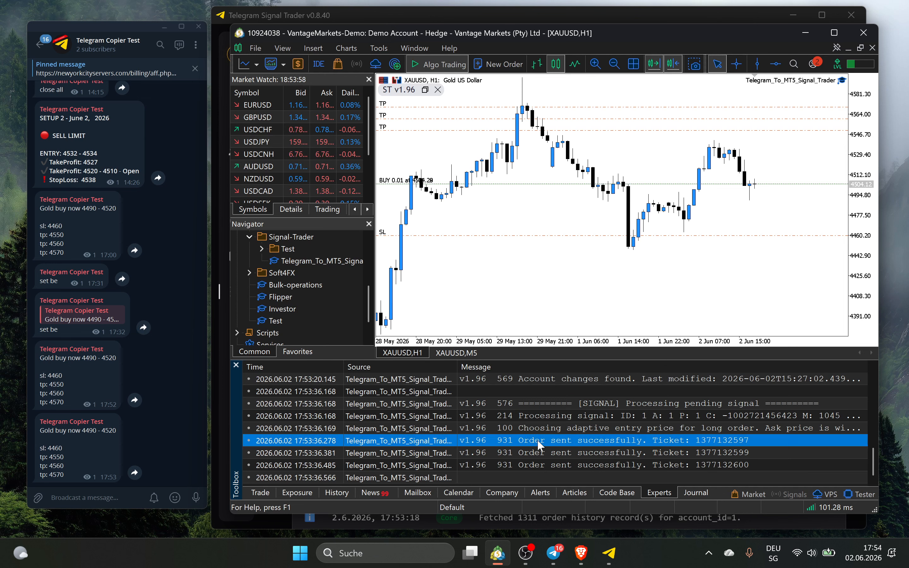
pyautogui.click(569, 454)
pyautogui.click(569, 464)
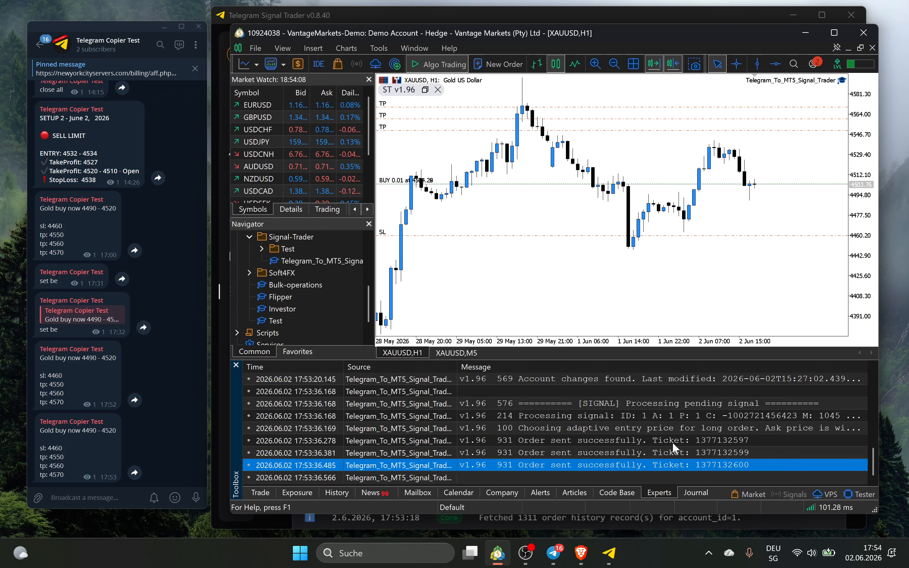
pyautogui.click(806, 34)
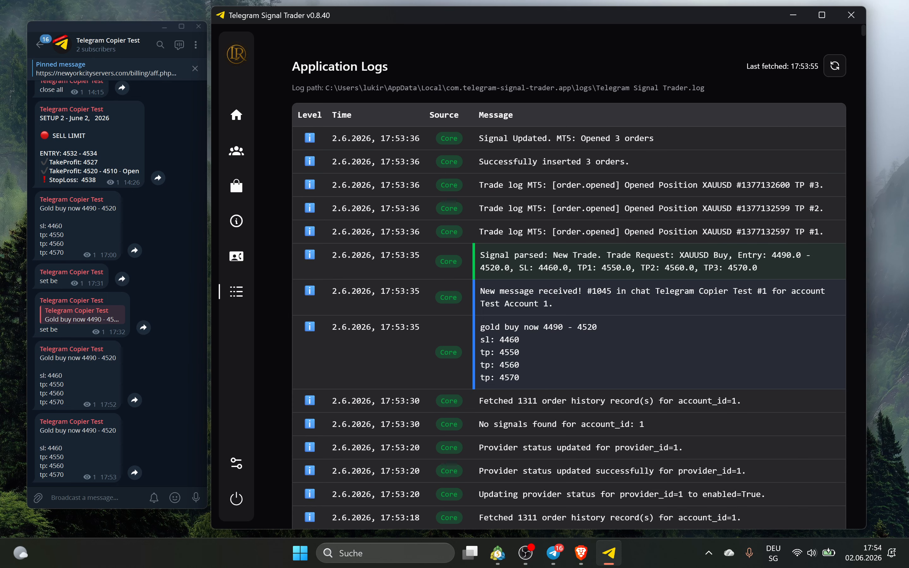
# Compare the parsed XAUUSD buy signal and its 4520 entry bound against the original message
pyautogui.moveTo(481, 326); pyautogui.dragTo(520, 375)
pyautogui.click(544, 332)
pyautogui.moveTo(481, 255); pyautogui.dragTo(761, 267)
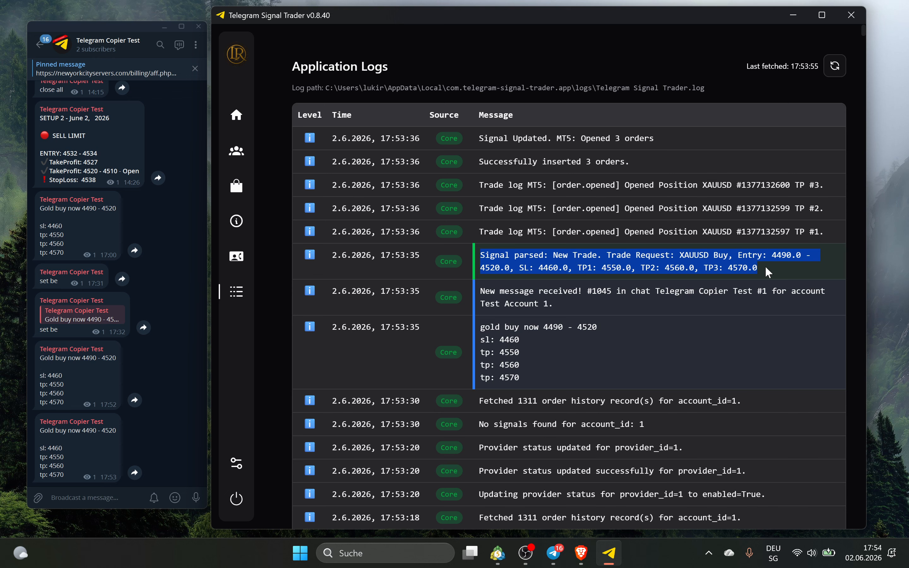
pyautogui.click(663, 264)
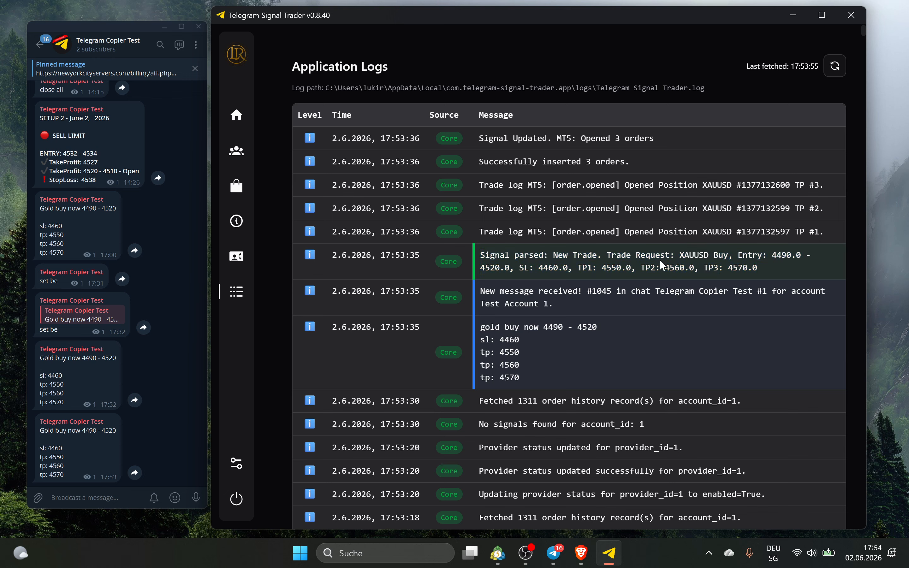
pyautogui.doubleClick(694, 255)
pyautogui.moveTo(739, 256); pyautogui.dragTo(811, 256)
pyautogui.doubleClick(489, 267)
pyautogui.moveTo(607, 333); pyautogui.dragTo(563, 328)
pyautogui.click(566, 327)
# Review the opened-position log lines, then return to account management
pyautogui.moveTo(590, 242); pyautogui.dragTo(733, 268)
pyautogui.click(597, 257)
pyautogui.click(744, 269)
pyautogui.click(237, 151)
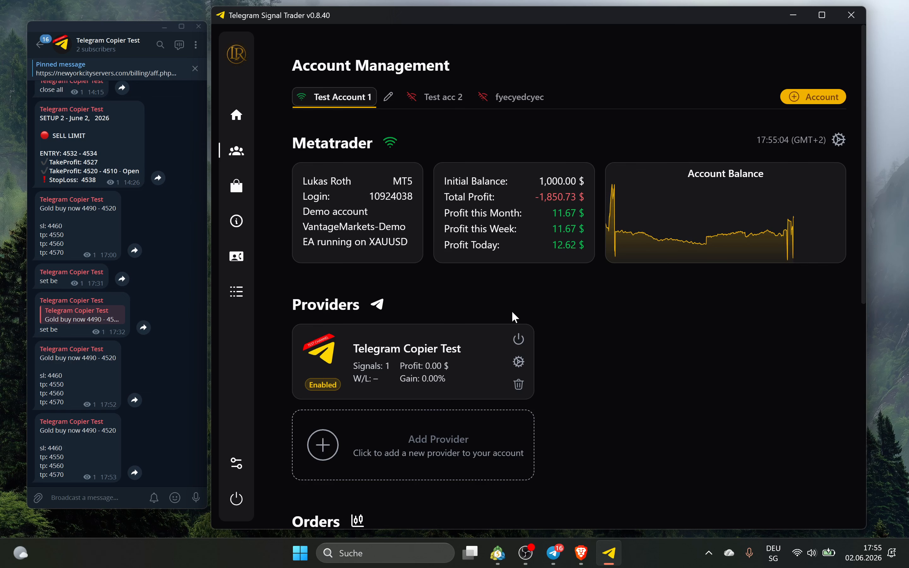
# Confirm the three XAUUSD buys in MT5, then reply 'close' to the latest gold signal
pyautogui.click(505, 556)
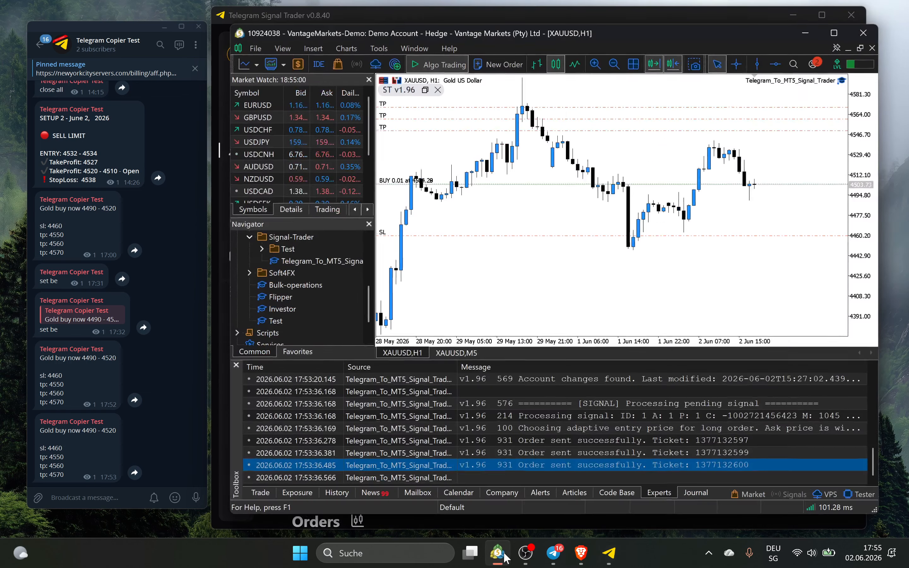
pyautogui.click(260, 493)
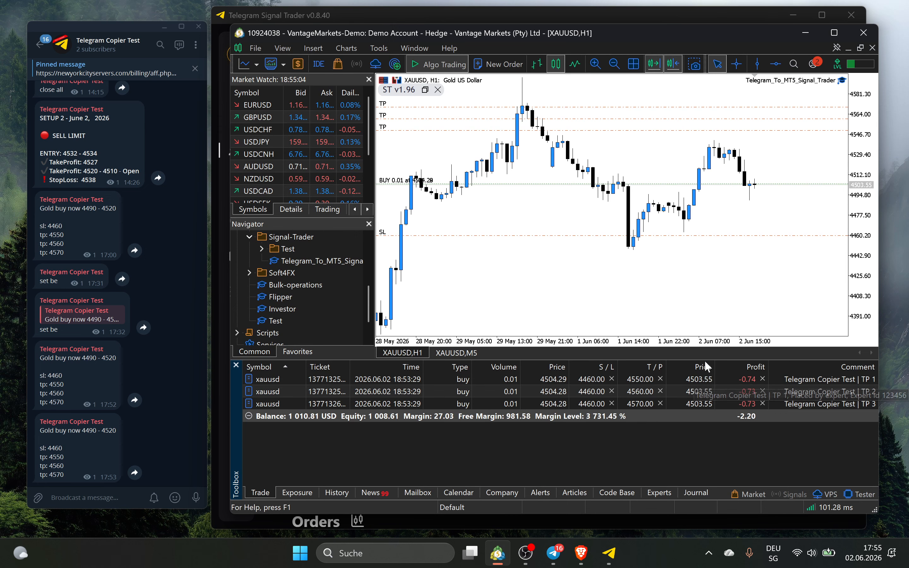
pyautogui.click(79, 465)
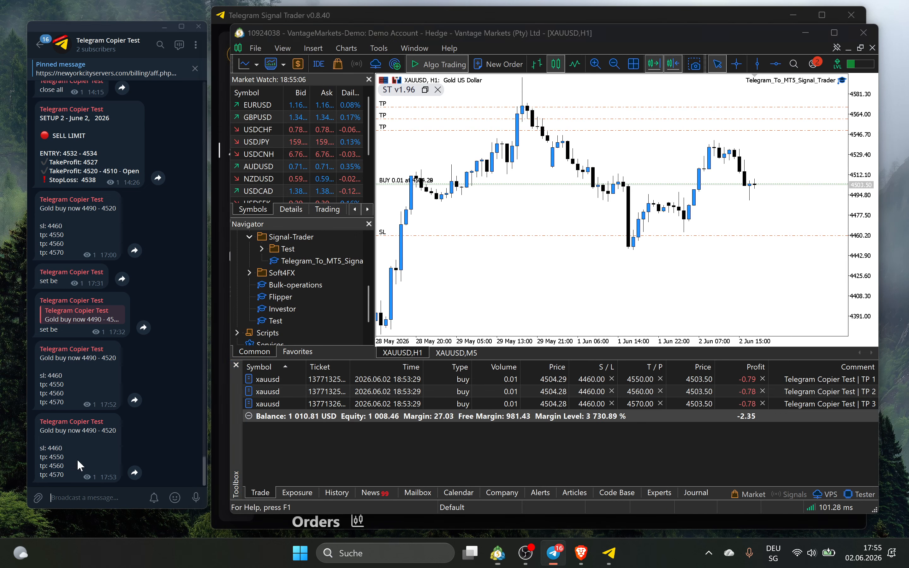
pyautogui.rightClick(79, 466)
pyautogui.click(109, 331)
pyautogui.write('close')
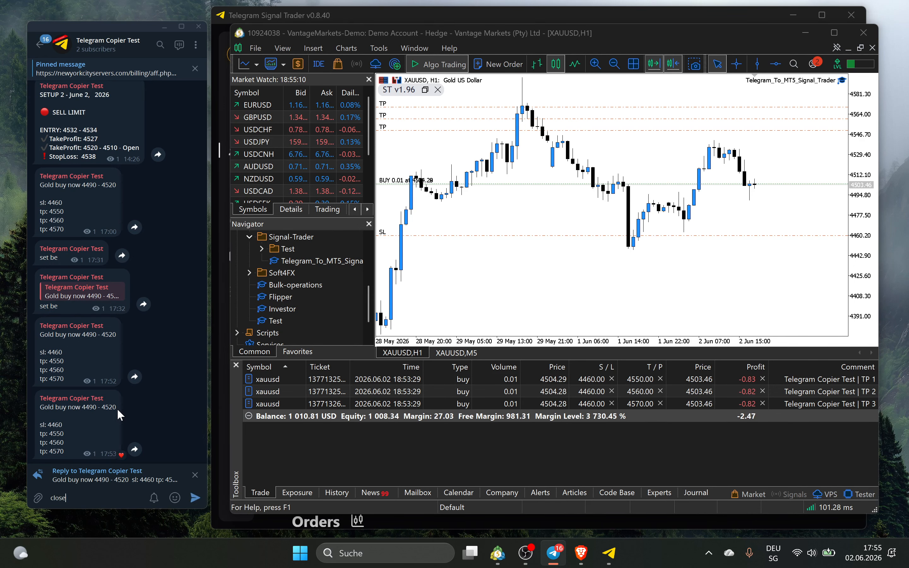
pyautogui.press('Return')
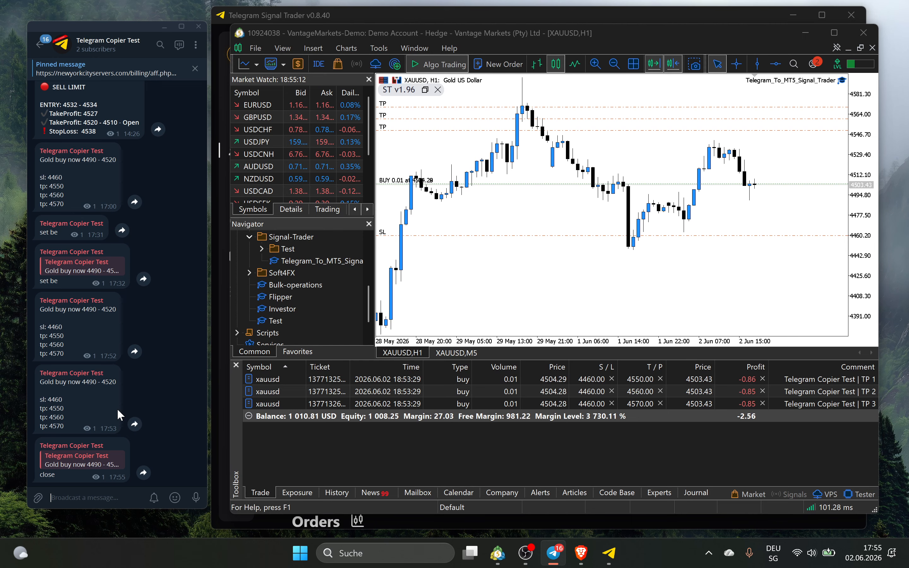
pyautogui.click(608, 552)
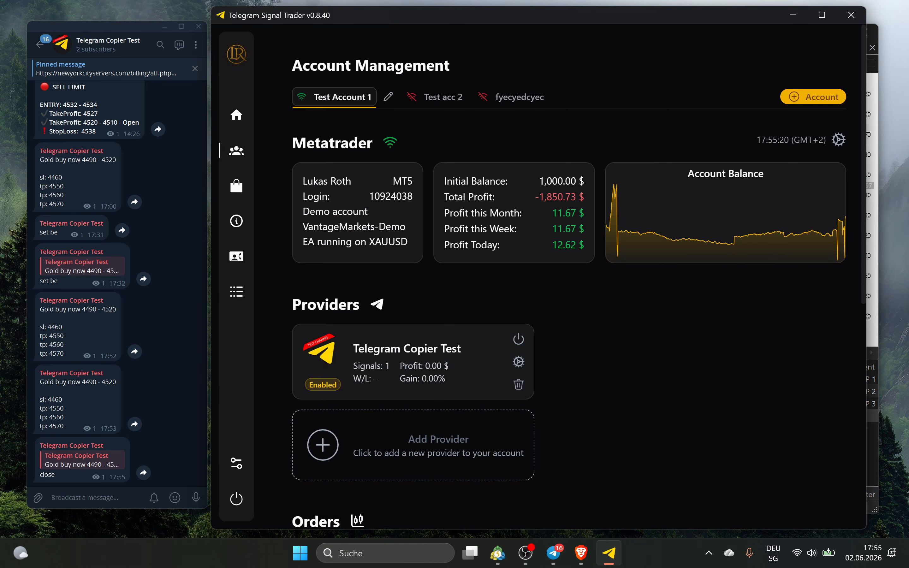
# Add then remove 'close' as a Close Trade keyword, leaving 'close now'
pyautogui.click(518, 362)
pyautogui.click(465, 126)
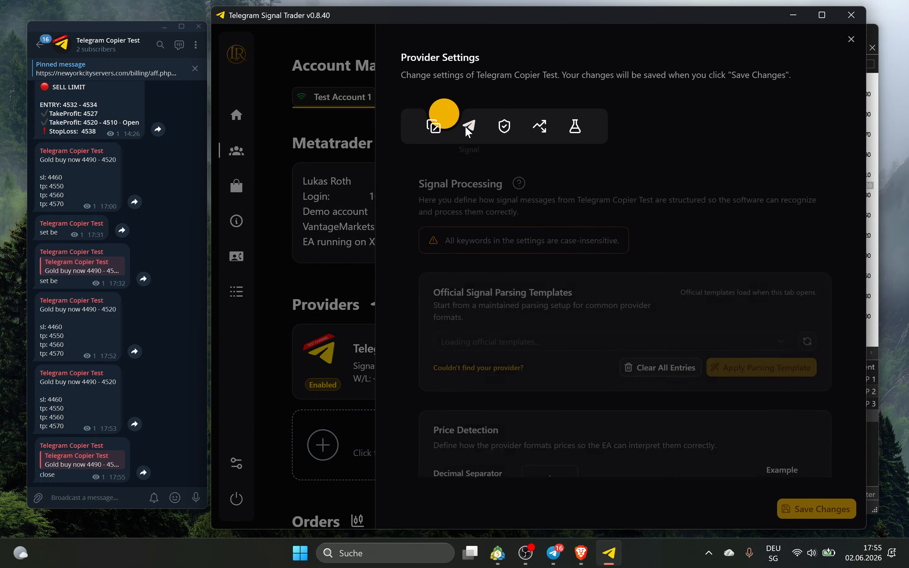
pyautogui.scroll(-12, 551, 271)
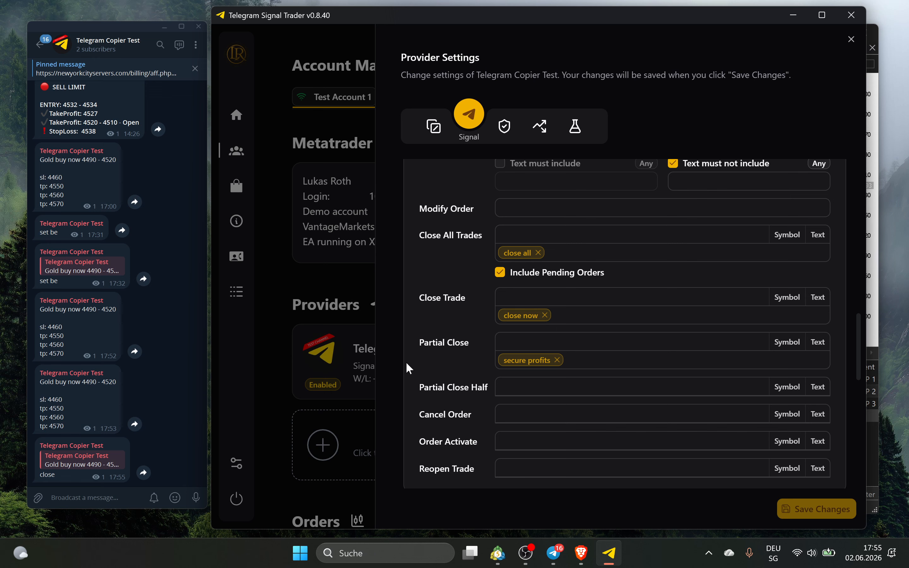
pyautogui.click(571, 298)
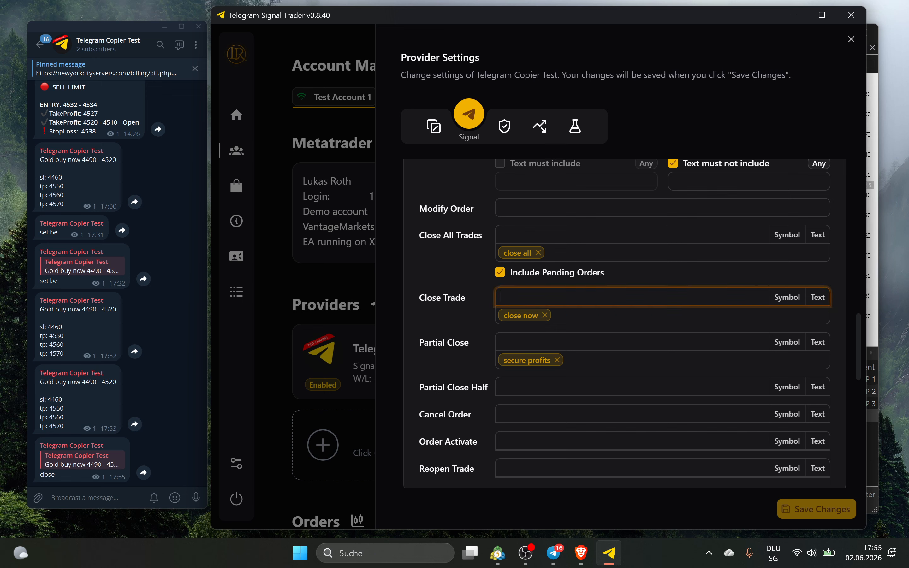
pyautogui.write('close')
pyautogui.press('Return')
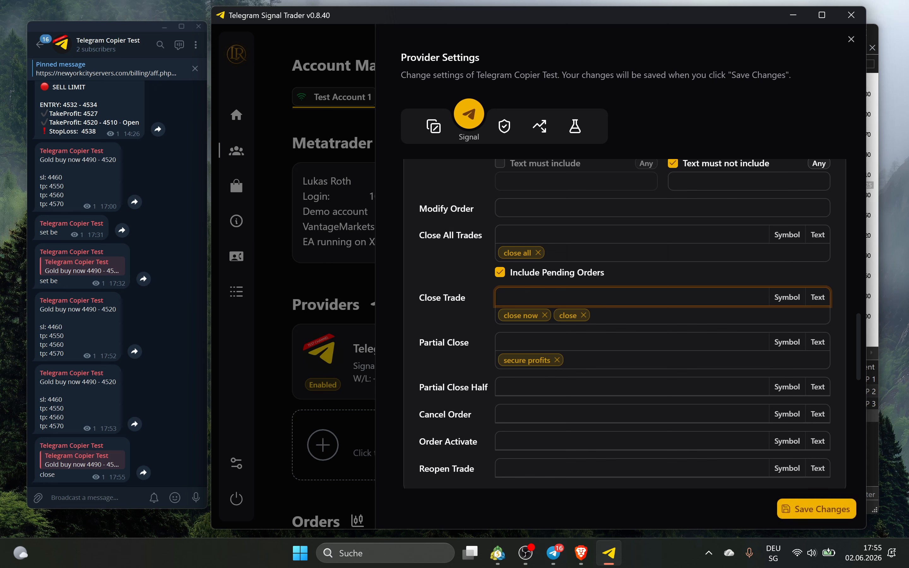
pyautogui.click(584, 315)
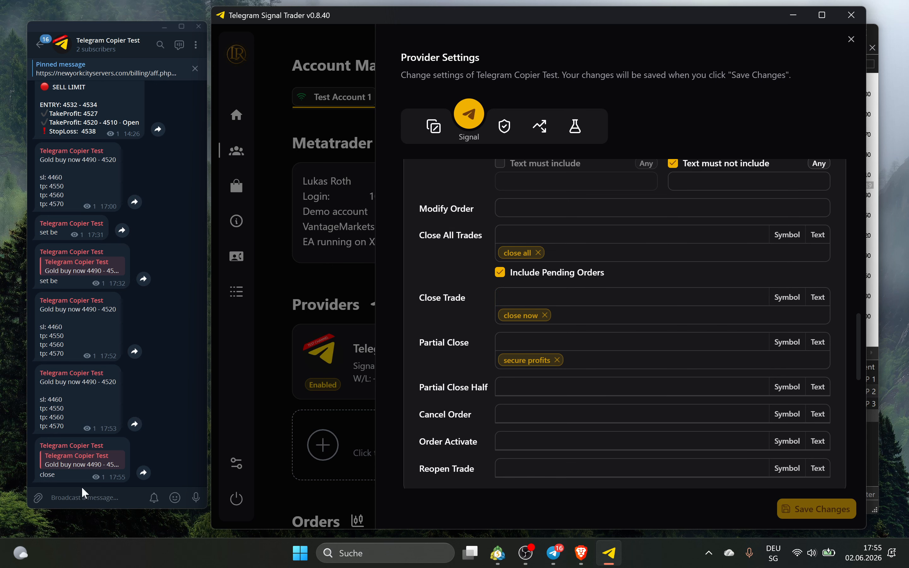
# Reply 'close now' to the 17:53 gold signal in Telegram
pyautogui.rightClick(71, 415)
pyautogui.click(116, 289)
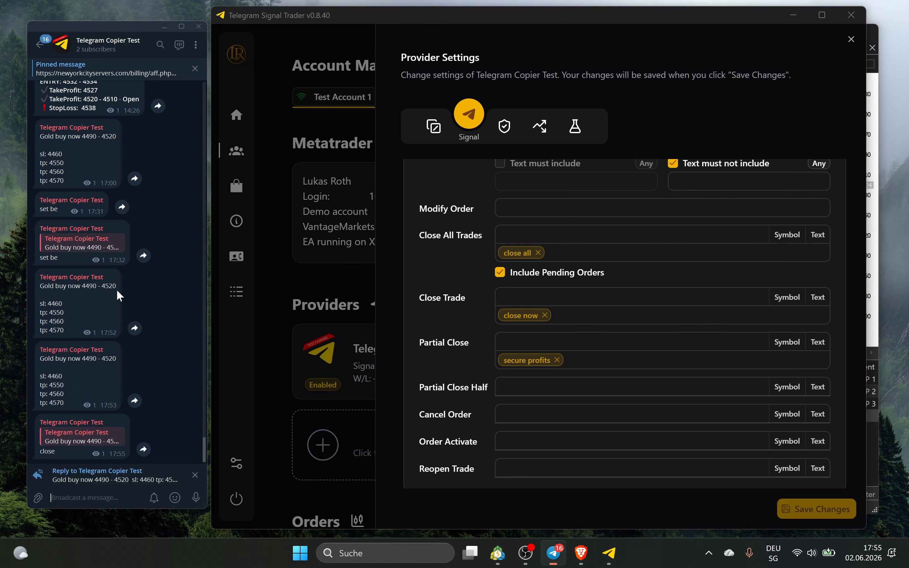
pyautogui.write('close now')
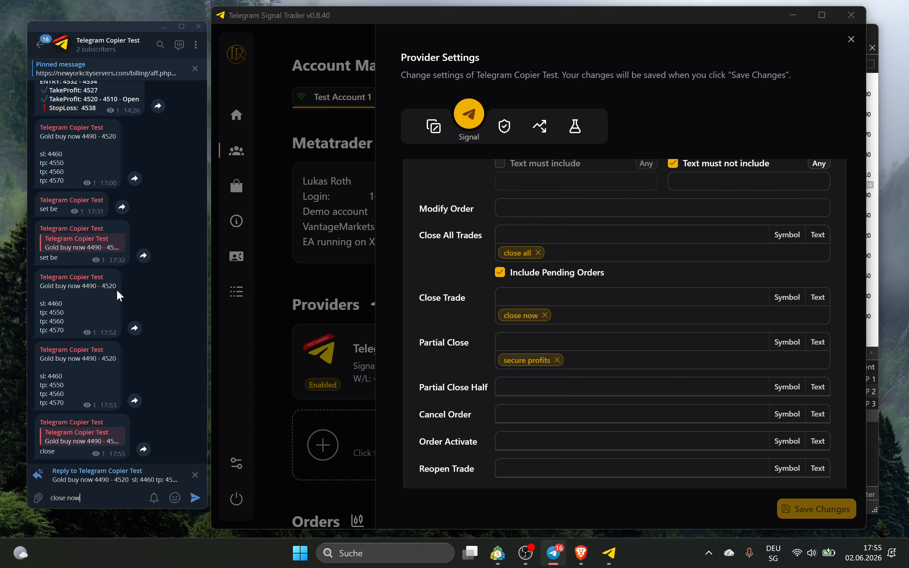
pyautogui.press('Return')
pyautogui.click(794, 15)
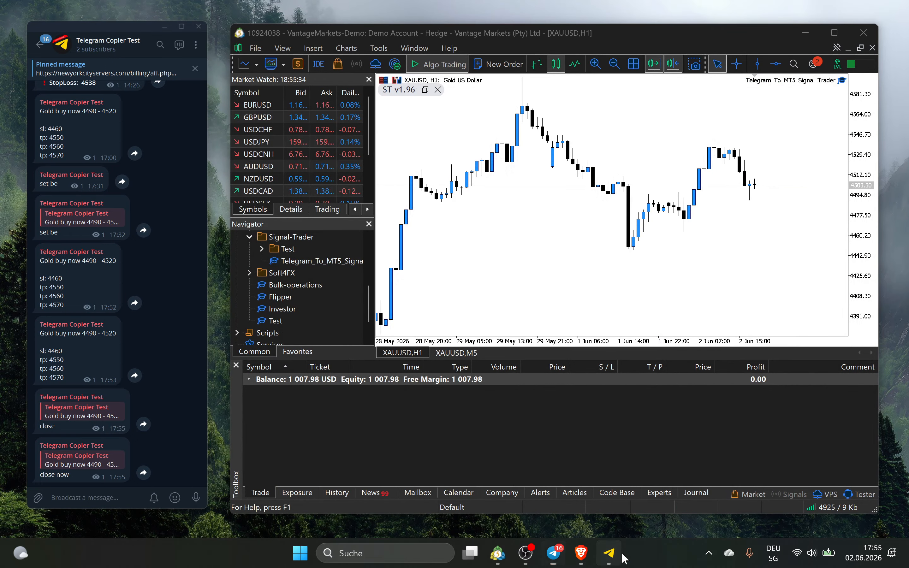
# Reload the orders so the three XAUUSD buys show Closed
pyautogui.click(609, 552)
pyautogui.click(366, 267)
pyautogui.scroll(-10, 366, 266)
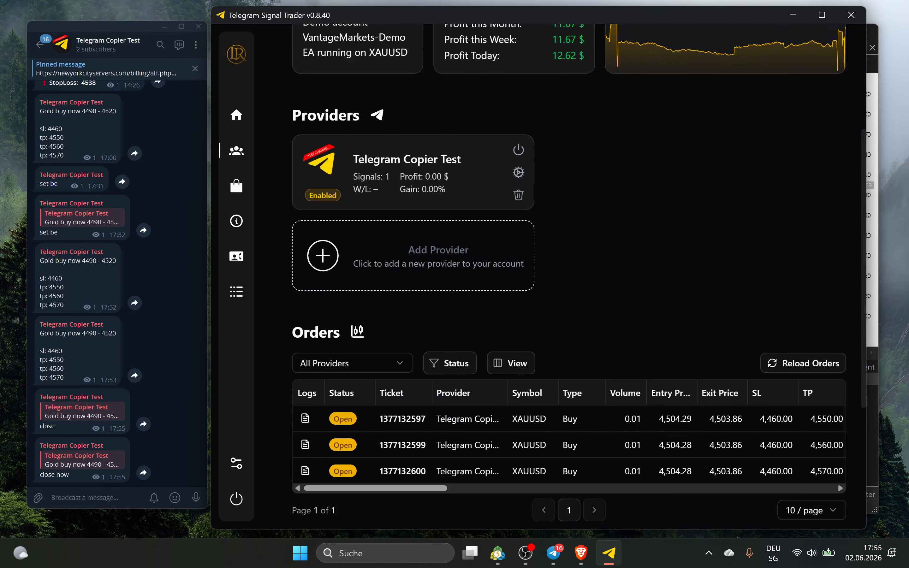
pyautogui.click(824, 177)
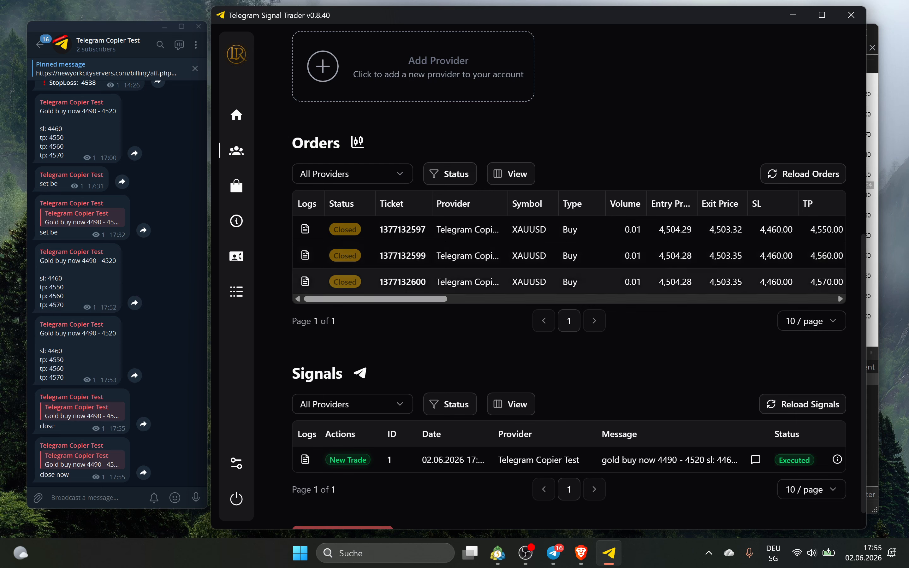
pyautogui.moveTo(407, 298); pyautogui.dragTo(633, 298)
pyautogui.moveTo(547, 299); pyautogui.dragTo(651, 299)
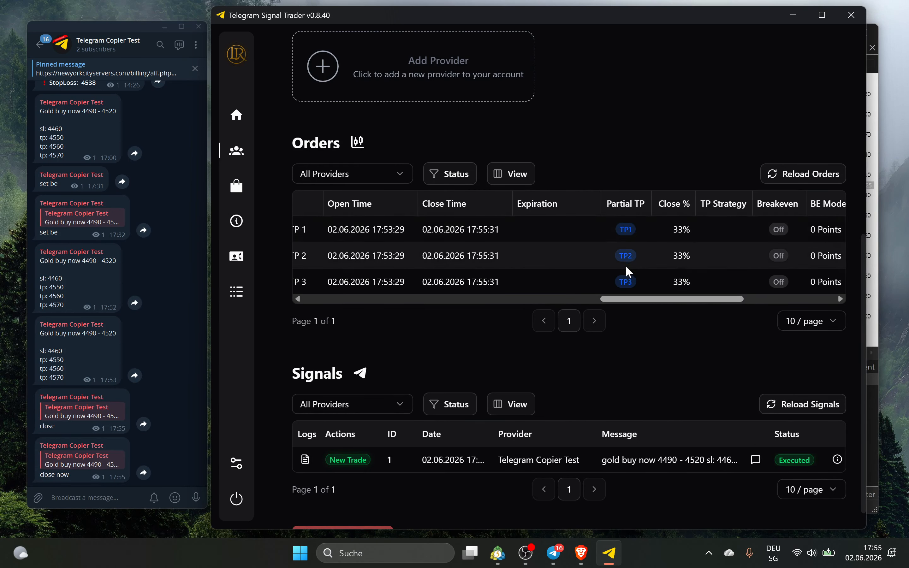
pyautogui.moveTo(646, 299); pyautogui.dragTo(655, 300)
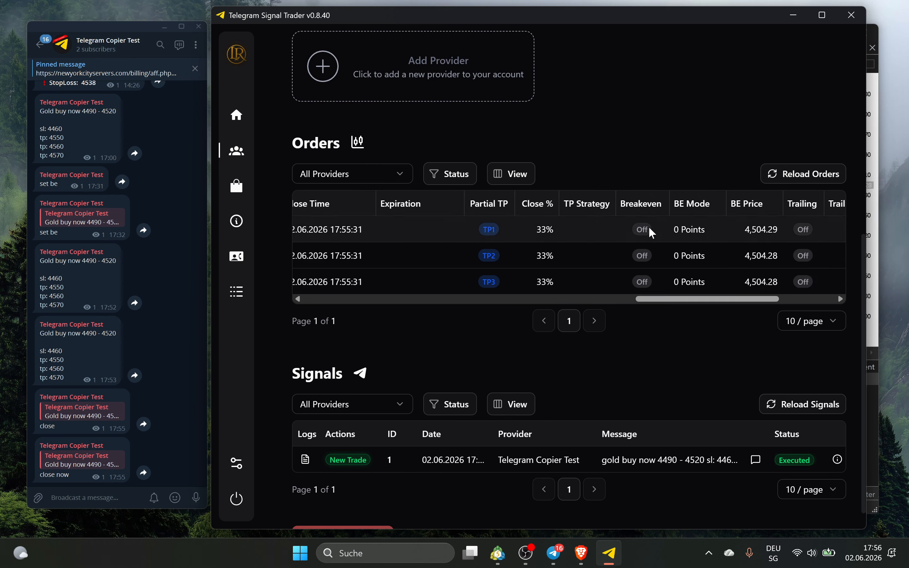
pyautogui.moveTo(701, 299); pyautogui.dragTo(379, 298)
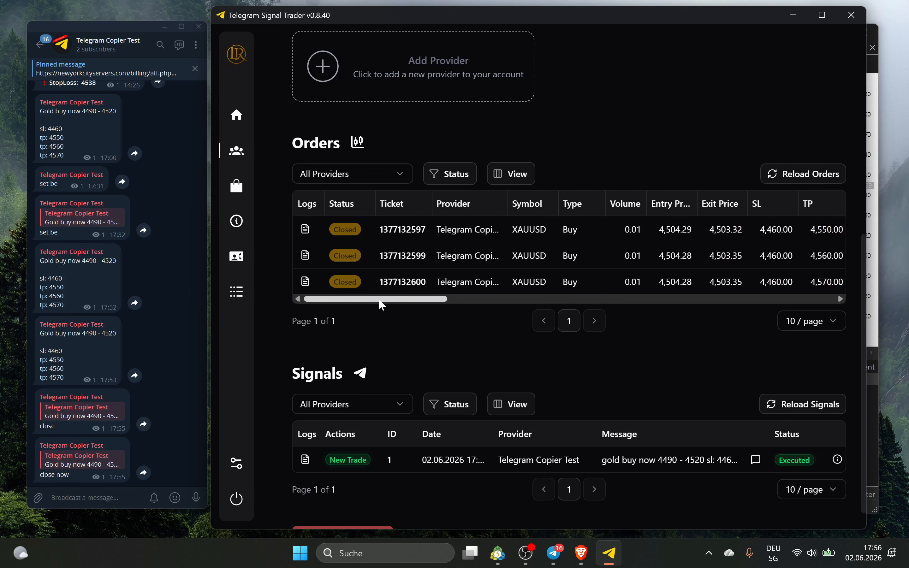
# Check the first order's trade log, then reload signals to show 'close now' executed
pyautogui.click(306, 228)
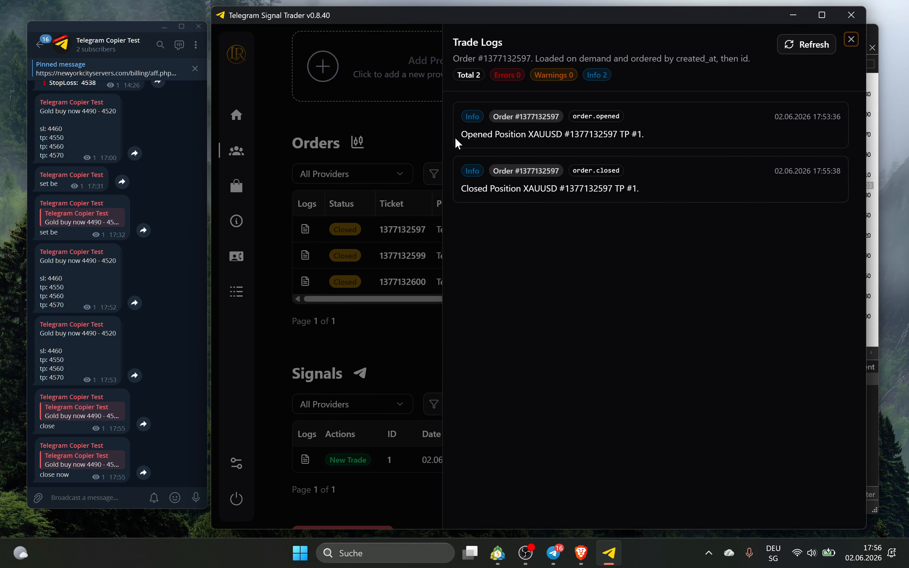
pyautogui.click(387, 145)
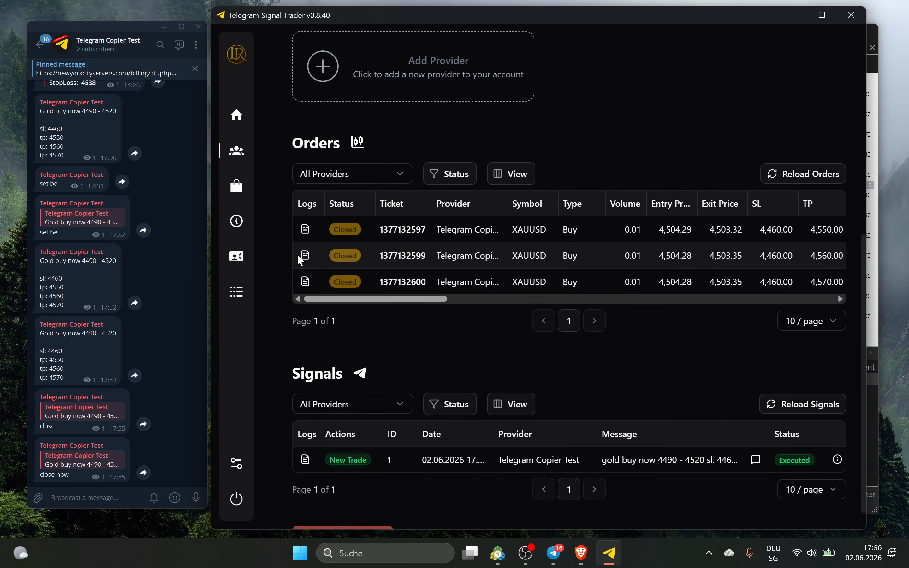
pyautogui.click(305, 228)
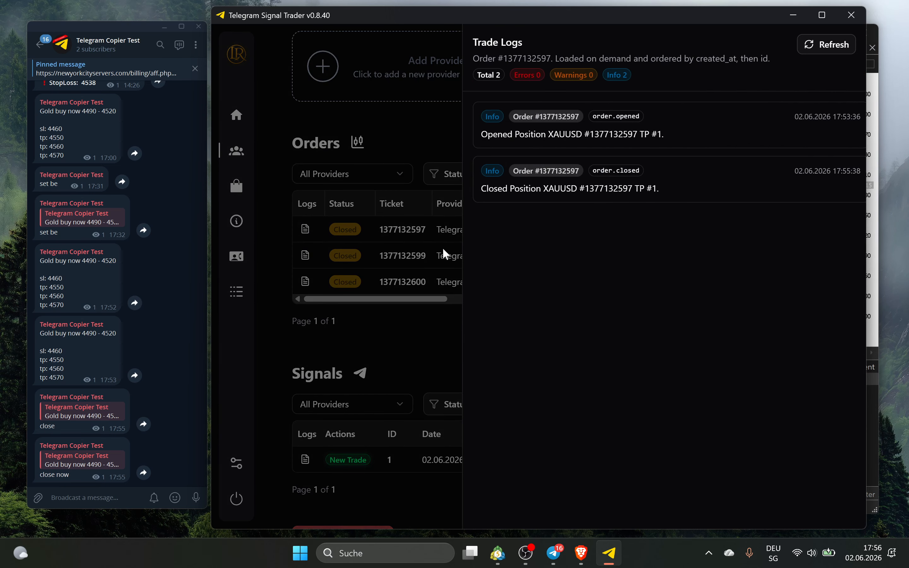
pyautogui.click(852, 39)
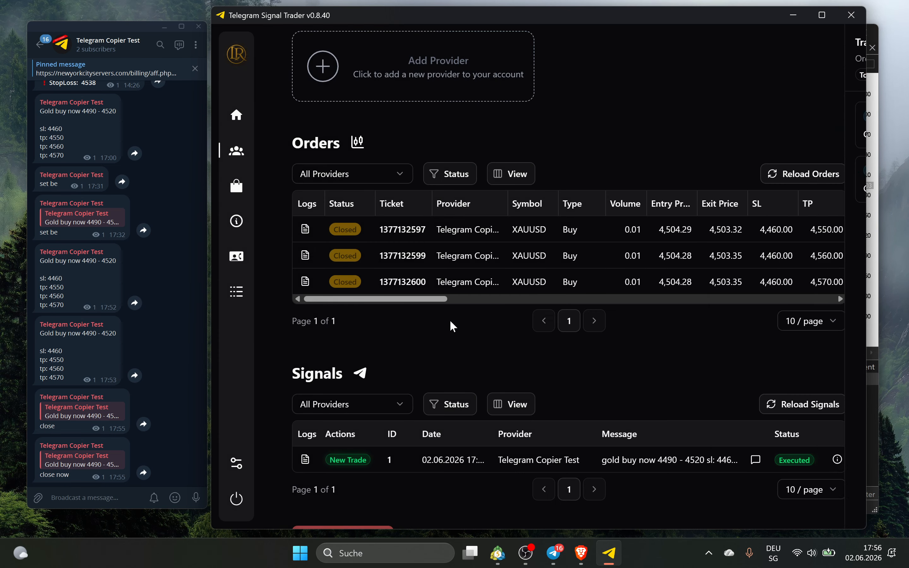
pyautogui.scroll(-1, 324, 374)
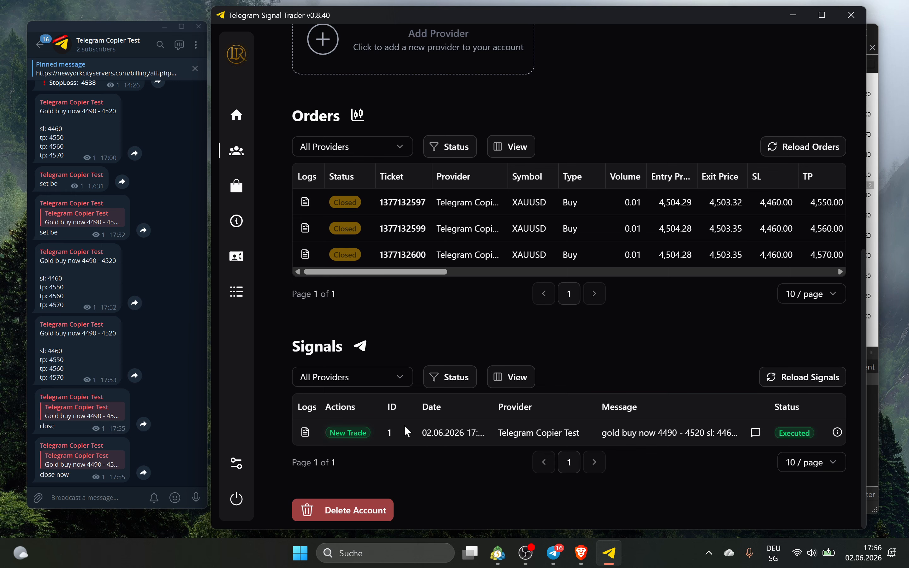
pyautogui.click(830, 380)
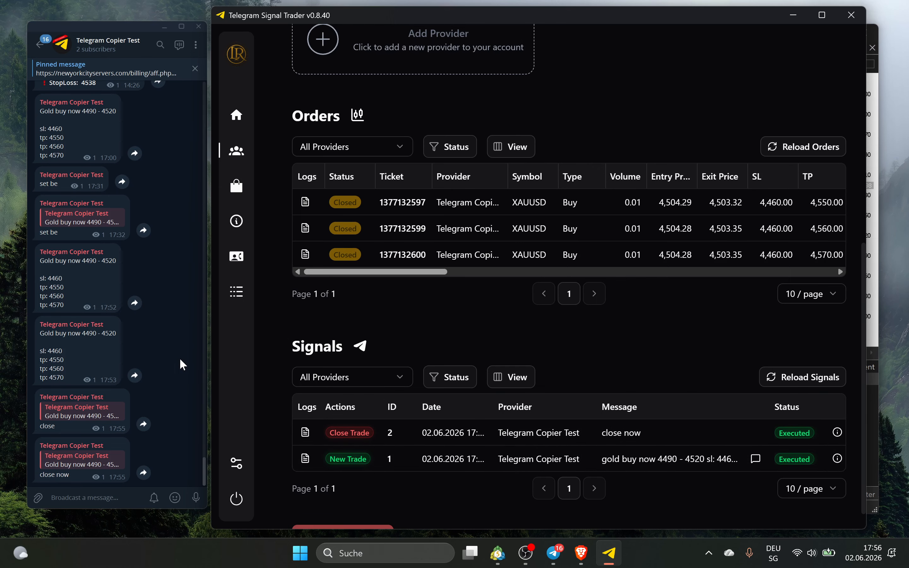
# Repost the earlier gold buy signal to the channel so MT5 opens three 0.01 XAUUSD buys
pyautogui.click(793, 15)
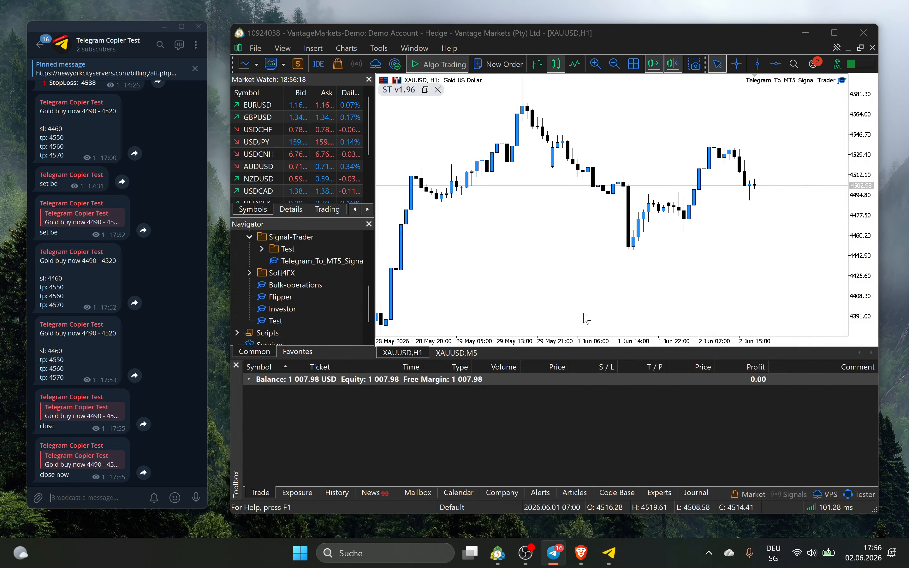
pyautogui.rightClick(87, 357)
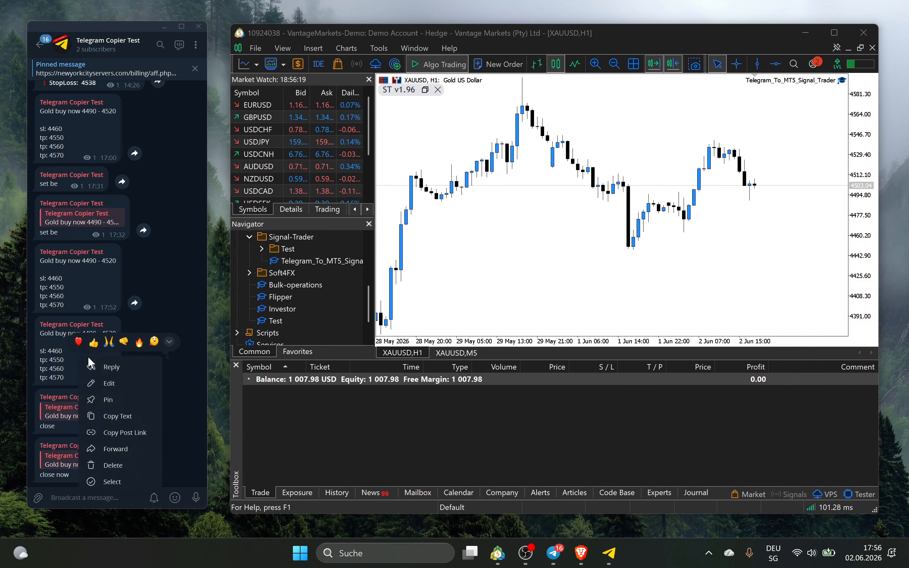
pyautogui.click(121, 416)
pyautogui.hotkey('ctrl', 'v')
pyautogui.press('Return')
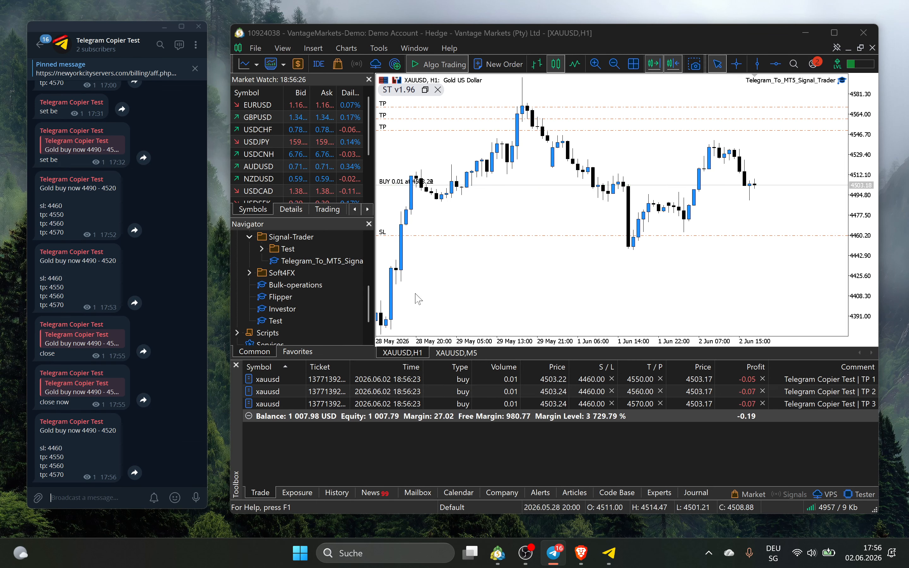
# Post a 'gold sell now' message in the Telegram channel
pyautogui.write('sell now')
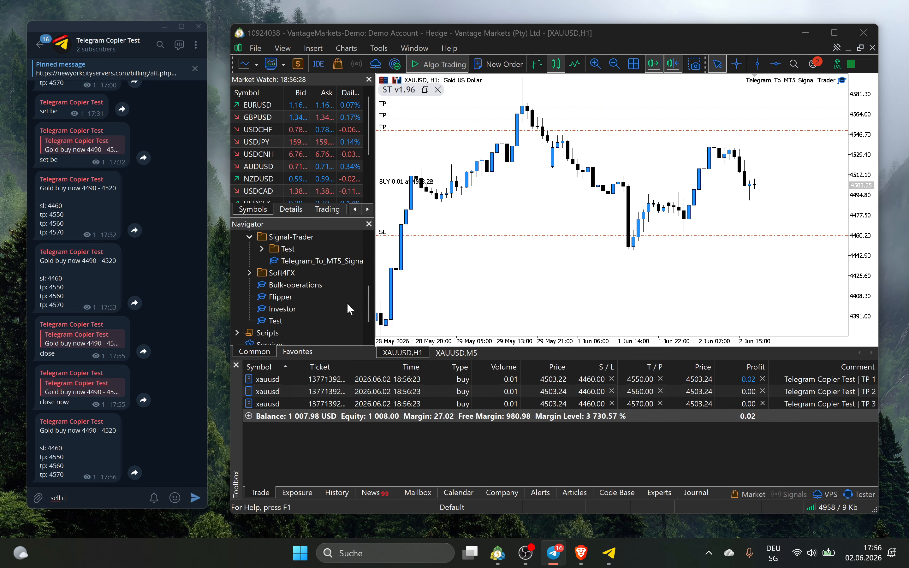
pyautogui.press('BackSpace')
pyautogui.press('BackSpace')
pyautogui.press('BackSpace')
pyautogui.press('BackSpace')
pyautogui.press('BackSpace')
pyautogui.press('BackSpace')
pyautogui.press('BackSpace')
pyautogui.press('BackSpace')
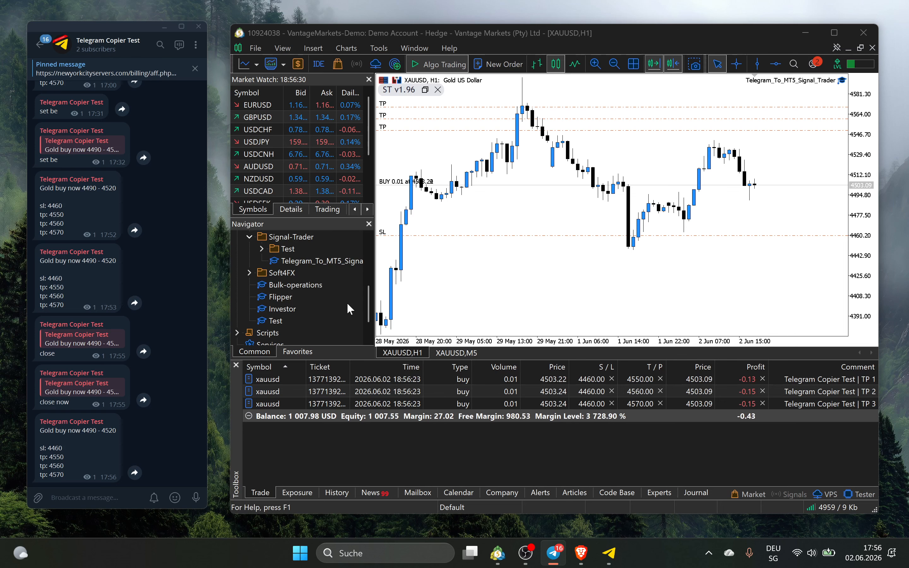
pyautogui.write('gold sell now')
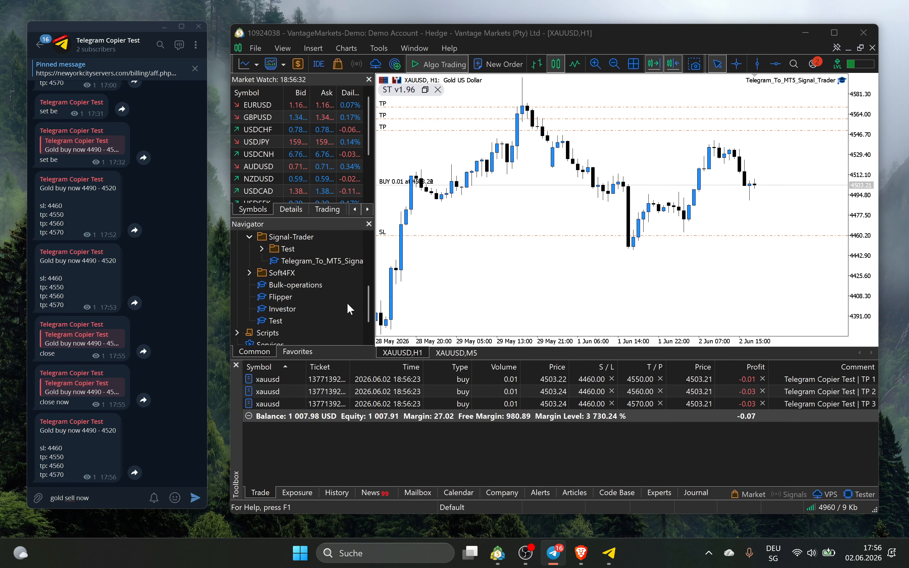
pyautogui.press('Return')
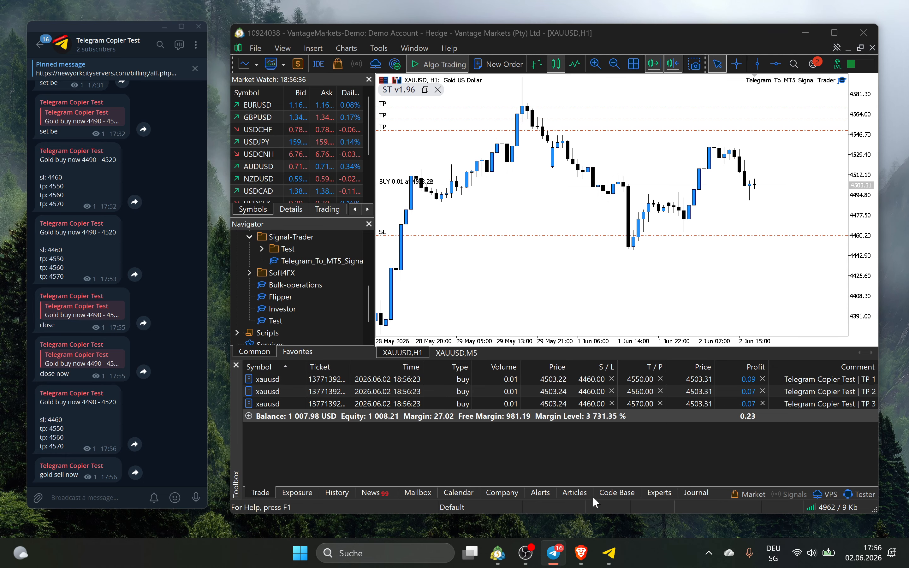
pyautogui.click(610, 554)
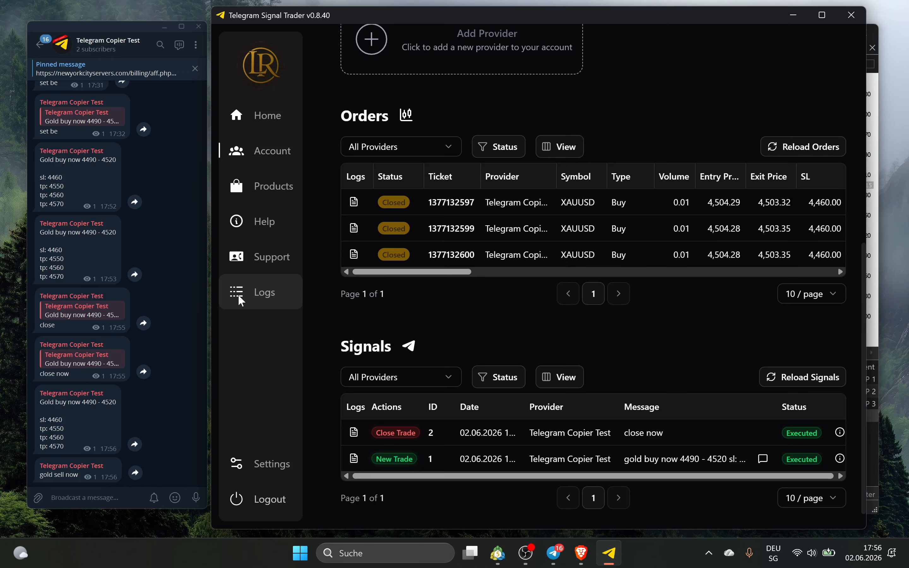
# Check the application logs showing 'gold sell now' skipped for a missing stop loss
pyautogui.click(238, 294)
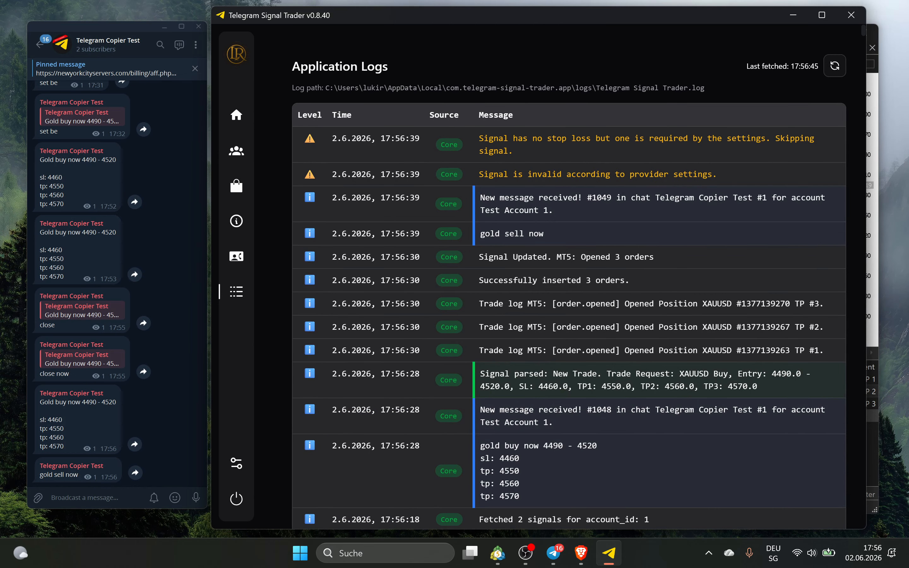
pyautogui.moveTo(484, 174); pyautogui.dragTo(702, 171)
pyautogui.moveTo(499, 139); pyautogui.dragTo(586, 141)
pyautogui.click(585, 146)
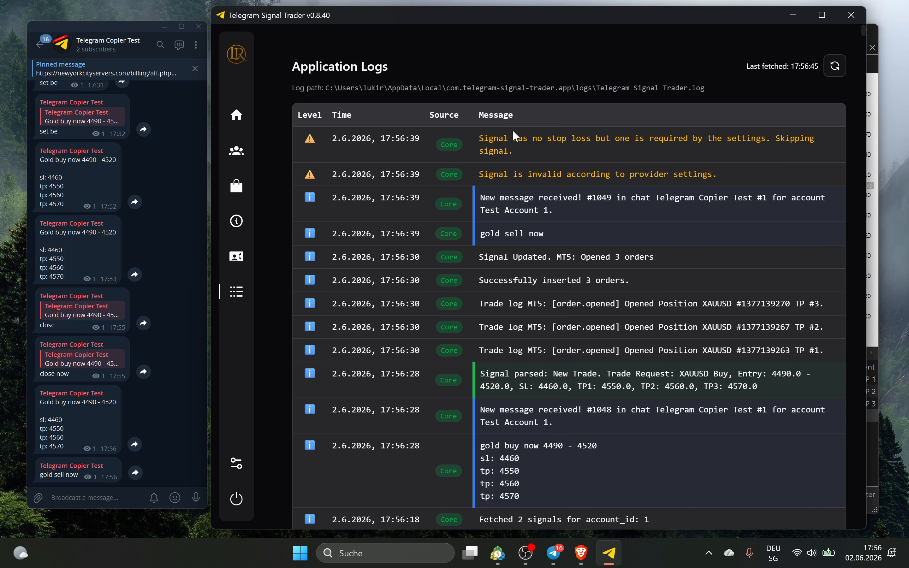
# Stop the Telegram Copier Test provider ignoring signals without SL or TP, and save
pyautogui.click(239, 152)
pyautogui.click(513, 361)
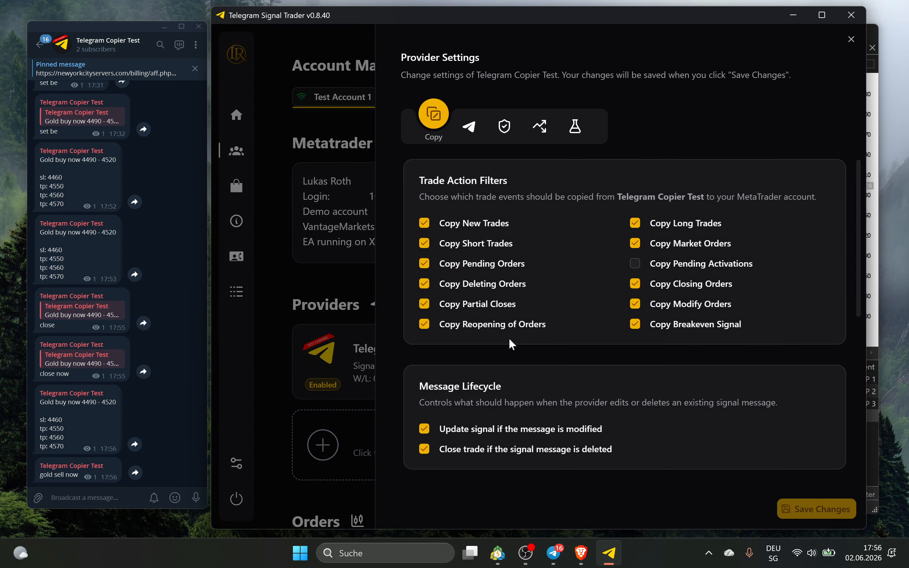
pyautogui.scroll(-6, 466, 372)
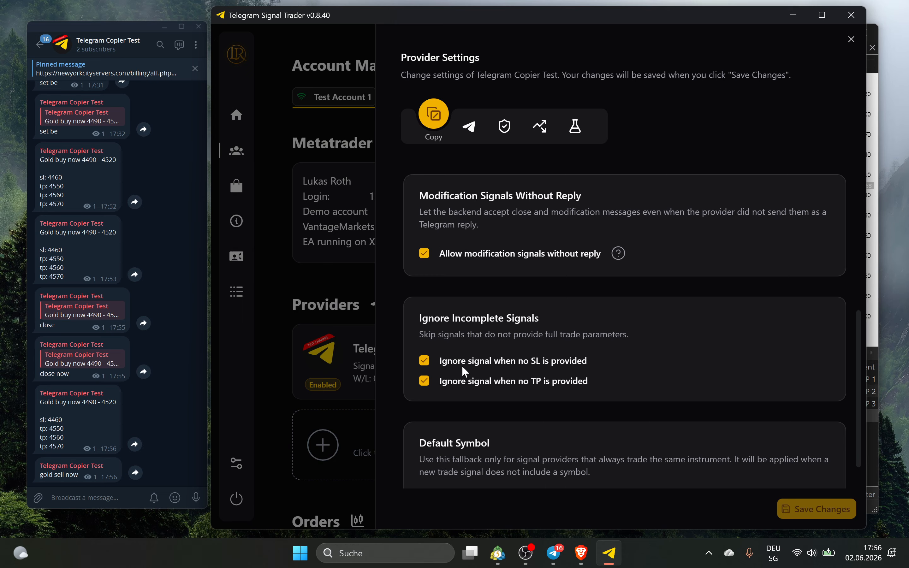
pyautogui.scroll(-1, 455, 307)
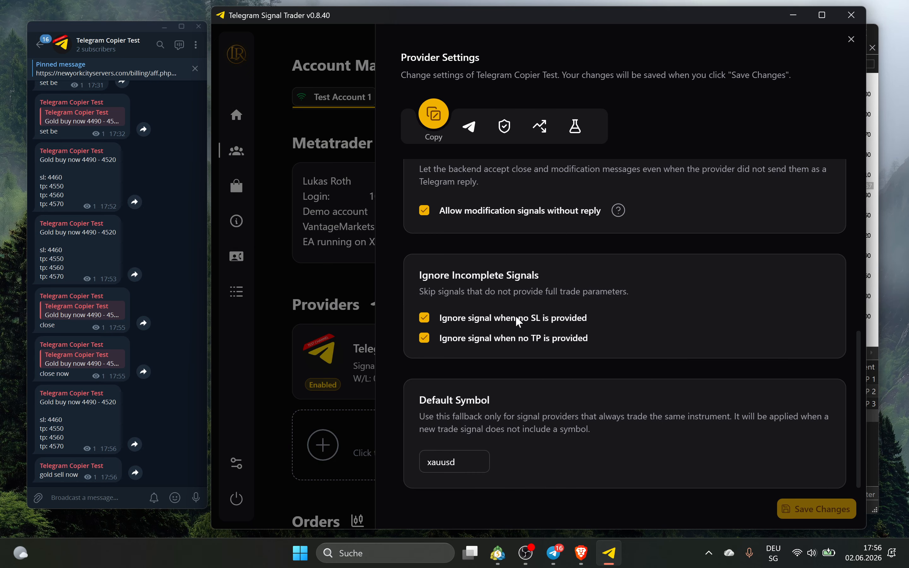
pyautogui.click(512, 343)
pyautogui.click(842, 516)
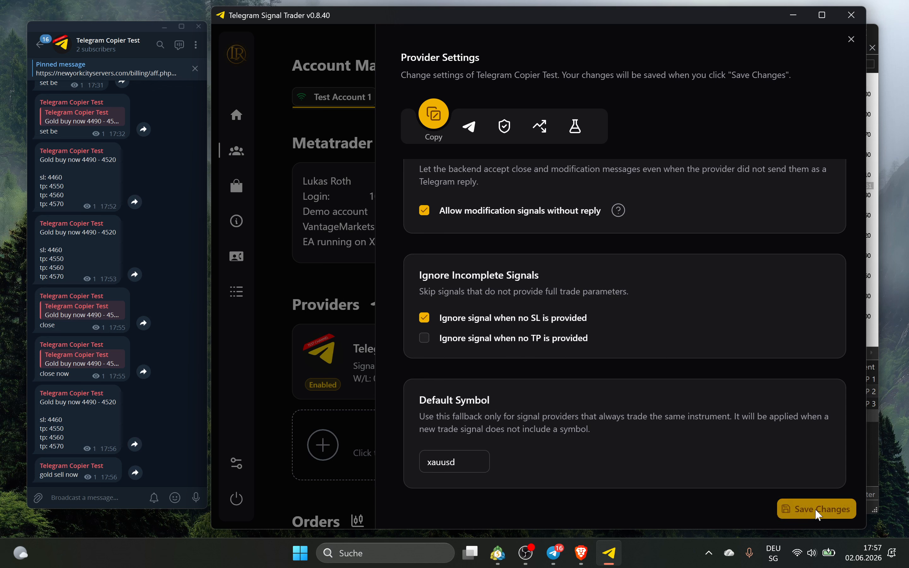
pyautogui.click(474, 319)
pyautogui.click(844, 512)
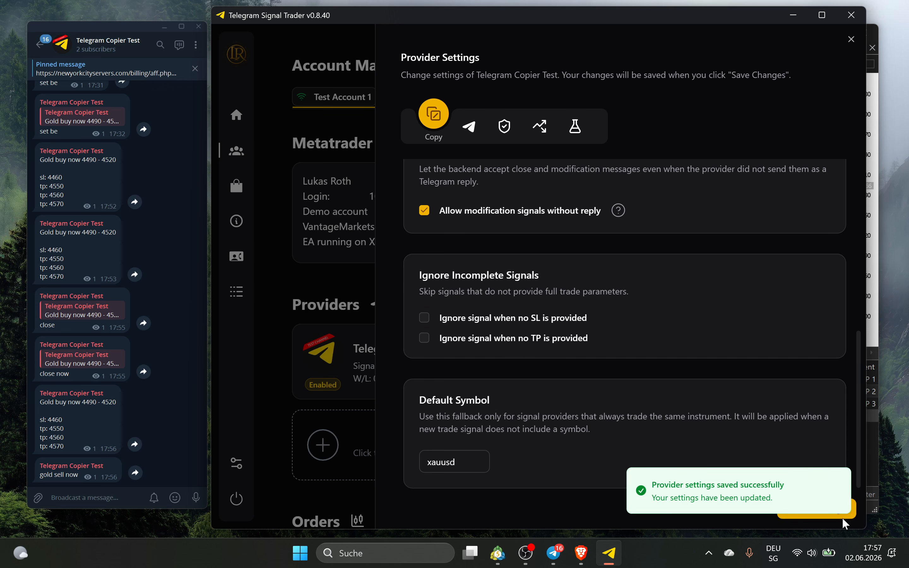
# Copy the 'gold sell now' message in Telegram and send it again
pyautogui.click(147, 450)
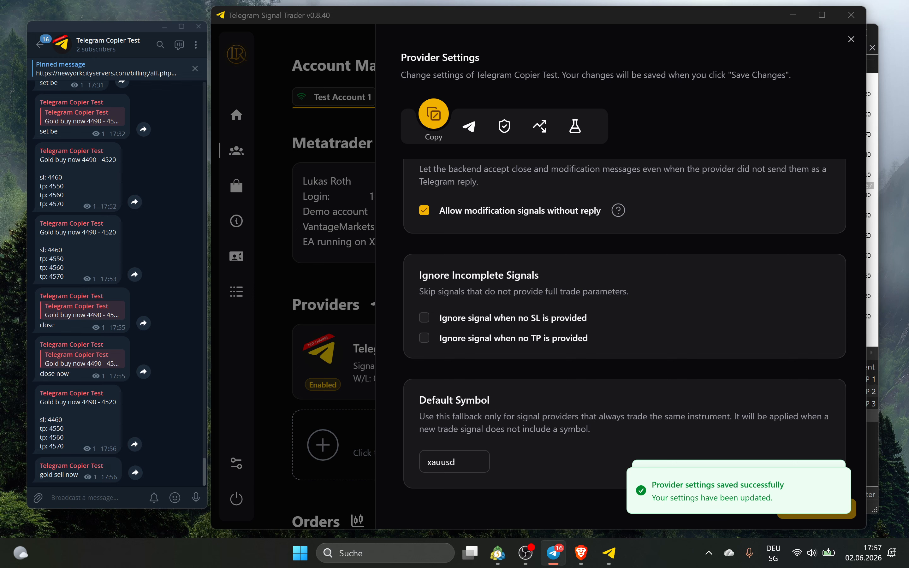
pyautogui.rightClick(81, 470)
pyautogui.click(104, 398)
pyautogui.hotkey('ctrl', 'v')
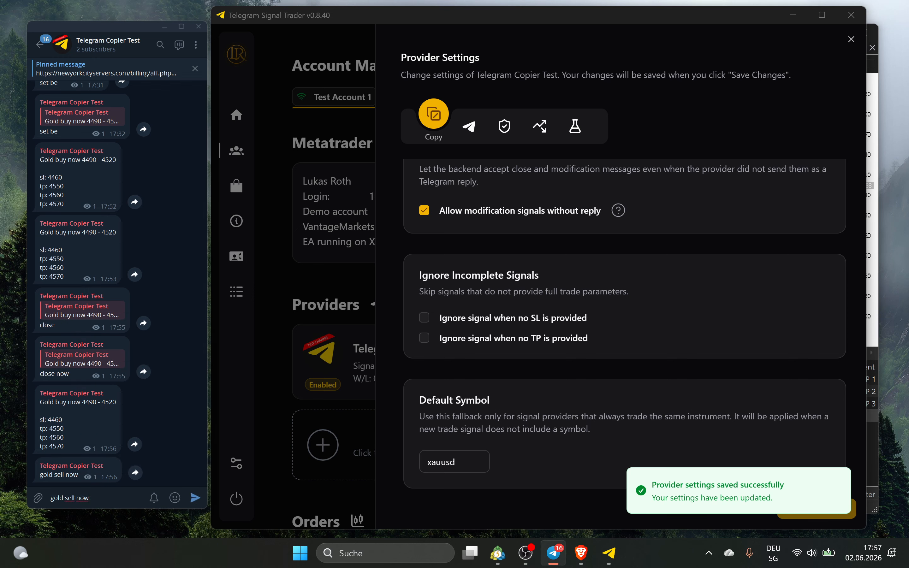
pyautogui.press('Return')
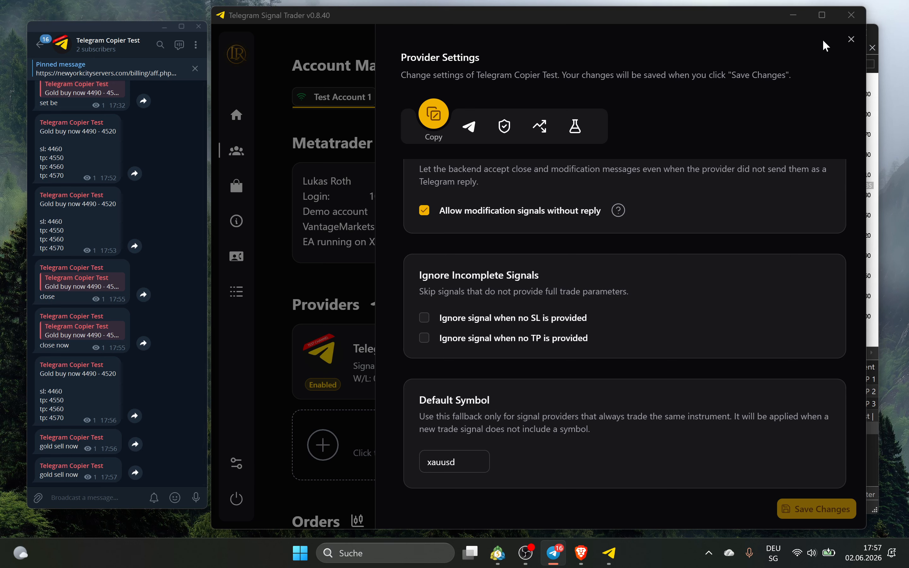
# Close the provider settings and start a Telegram reply to the latest 'gold sell now' message
pyautogui.click(851, 39)
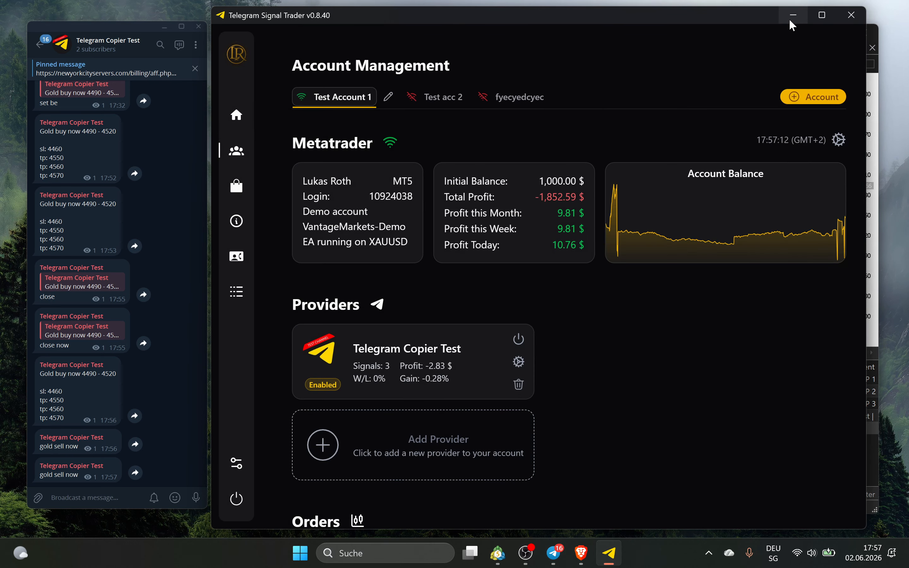
pyautogui.click(790, 22)
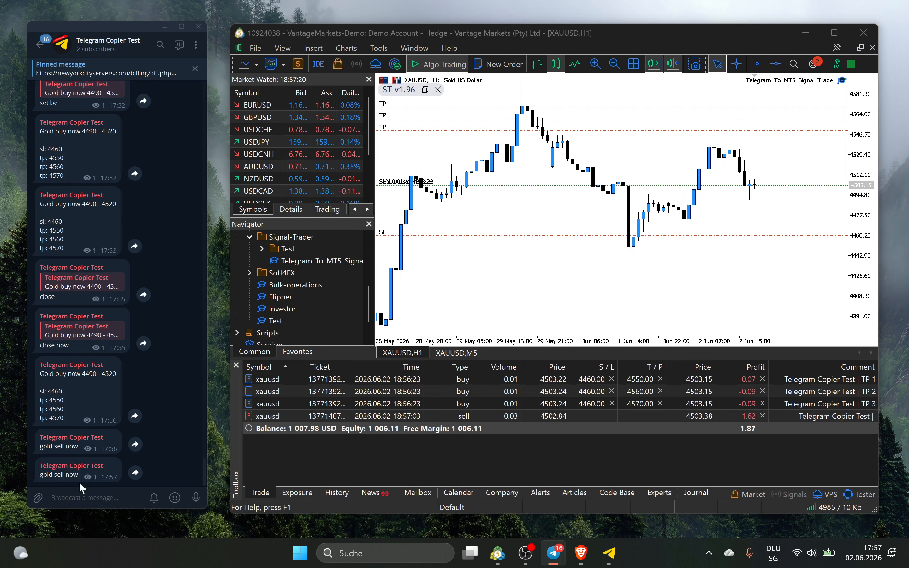
pyautogui.rightClick(72, 473)
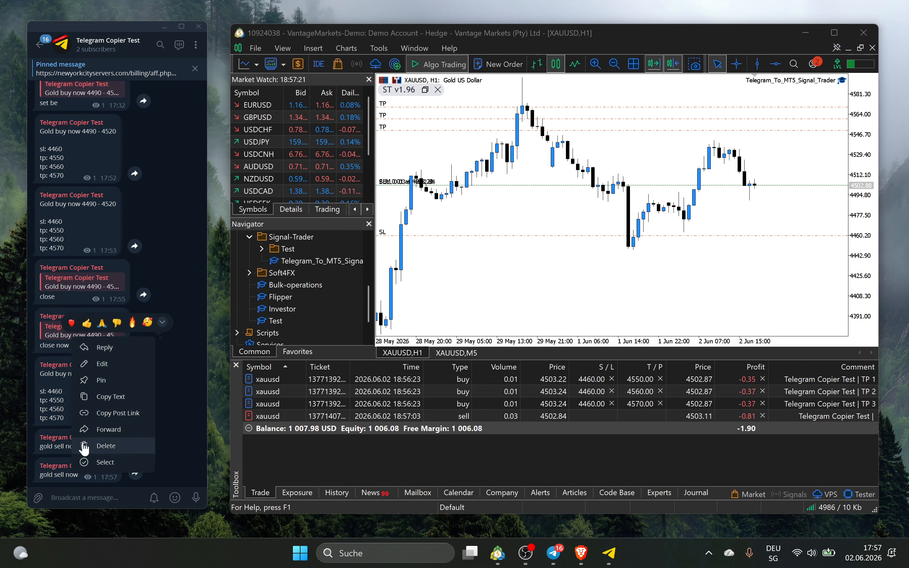
pyautogui.click(107, 352)
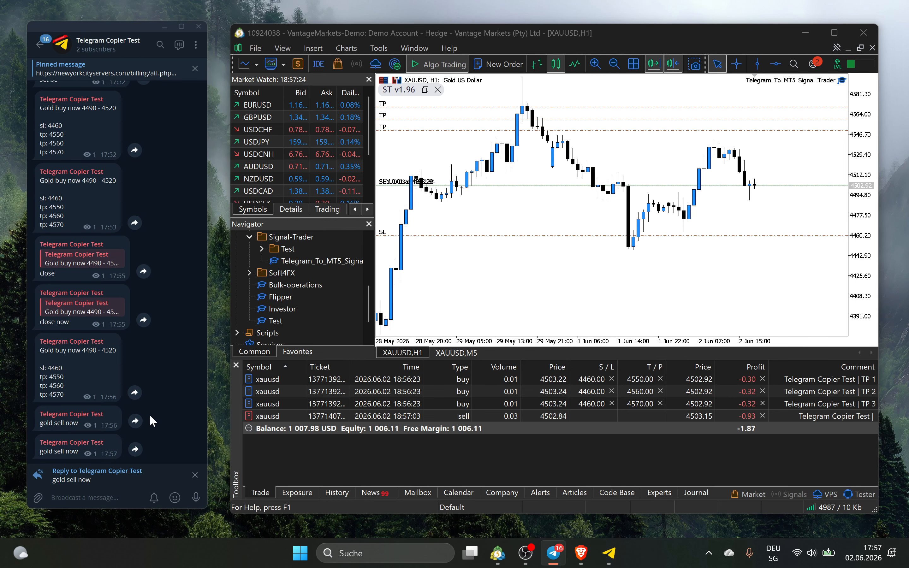
pyautogui.click(609, 553)
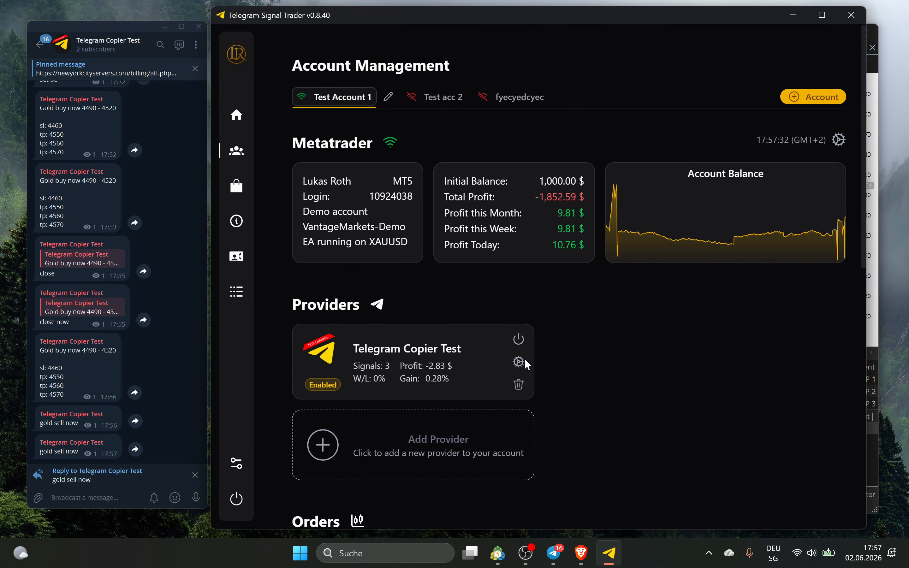
# Review the provider's Signal tab keywords down to the Partial Close phrase
pyautogui.click(519, 362)
pyautogui.click(470, 122)
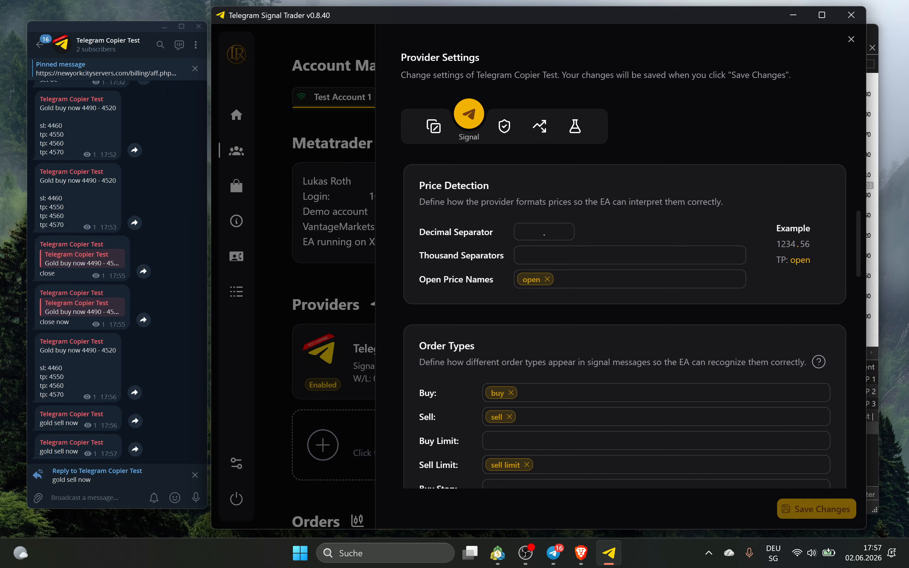
pyautogui.scroll(-5, 540, 315)
pyautogui.scroll(-14, 506, 285)
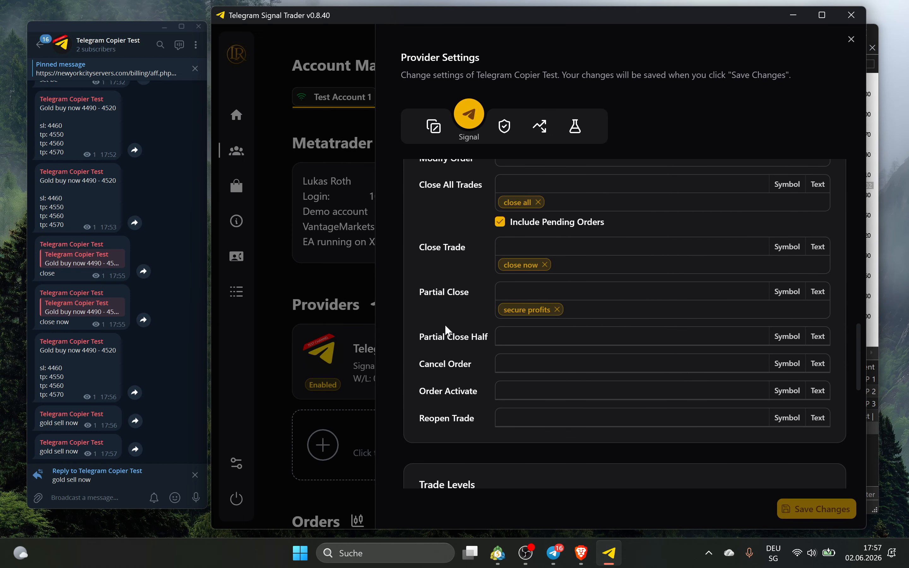
# Reply 'secure profits' to gold sell now, cutting the MT5 sell to 0.02 lots
pyautogui.click(94, 498)
pyautogui.write('secure profits')
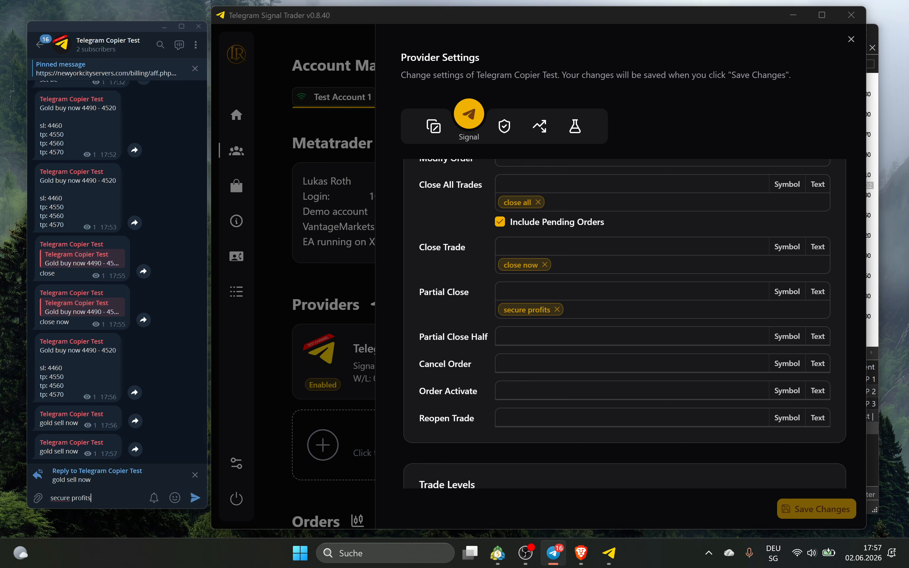
pyautogui.press('Return')
pyautogui.click(789, 17)
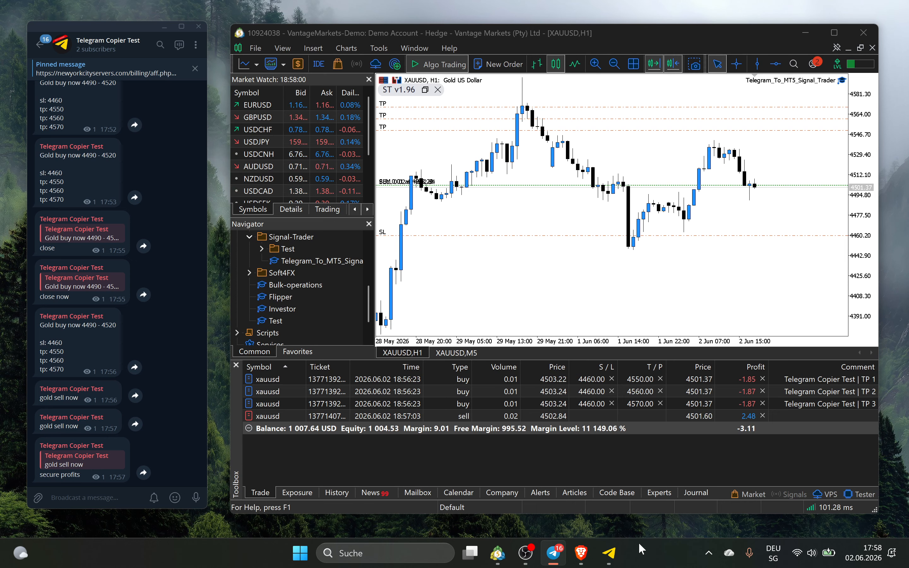
# Close the provider settings and reload the orders and signals lists
pyautogui.click(609, 552)
pyautogui.click(321, 255)
pyautogui.scroll(-8, 431, 290)
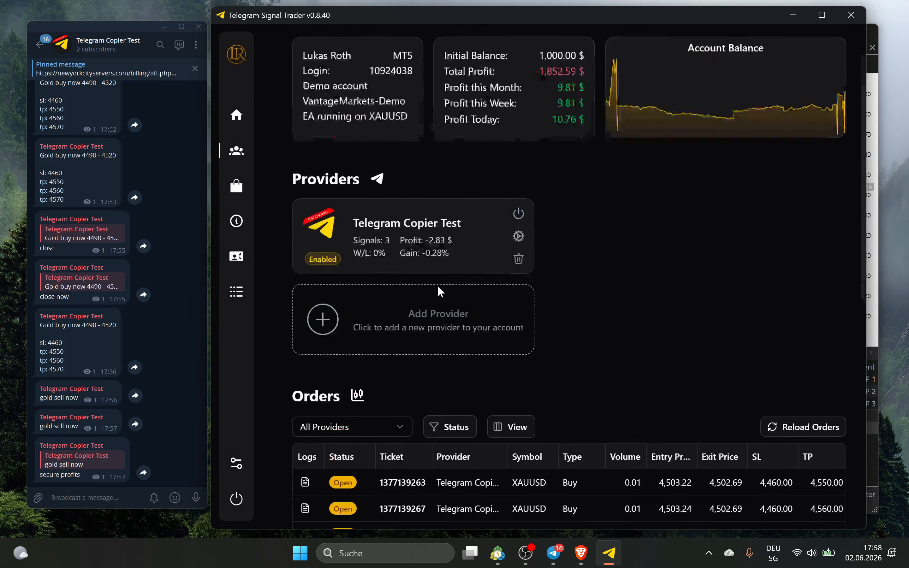
pyautogui.scroll(-2, 792, 237)
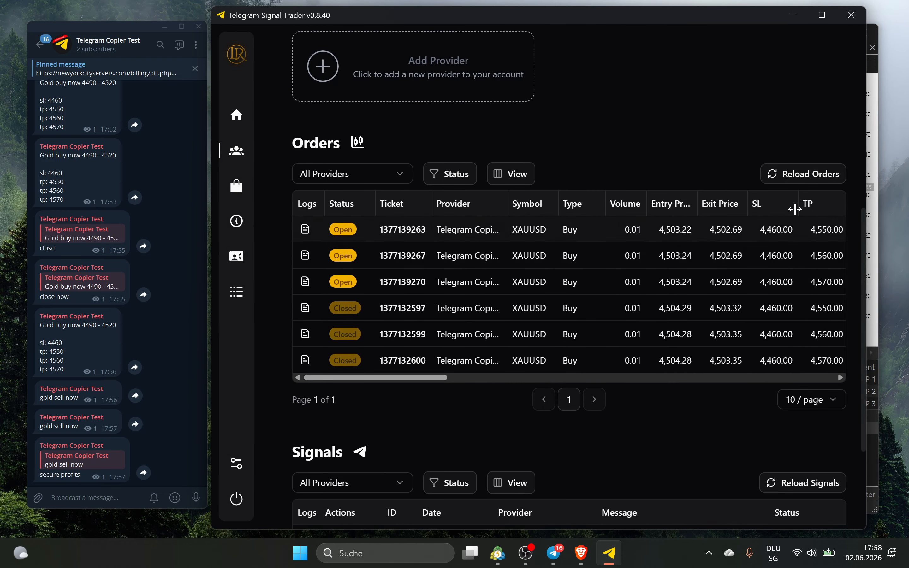
pyautogui.click(789, 173)
pyautogui.scroll(-5, 481, 268)
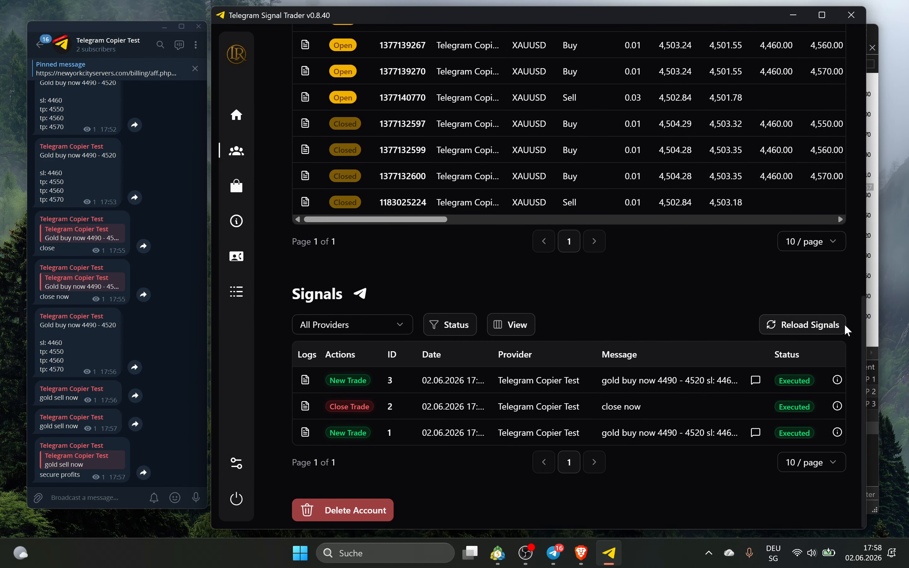
pyautogui.click(839, 324)
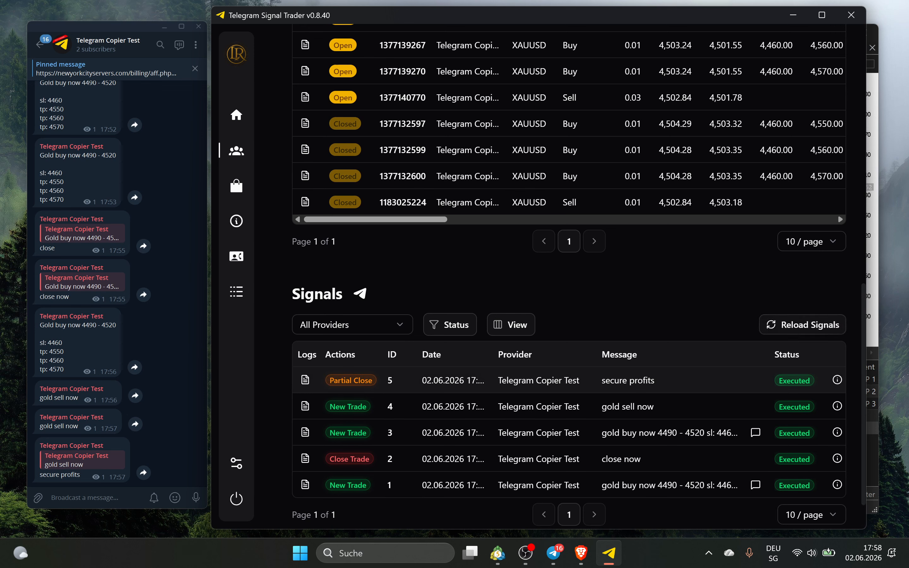
# Check signal 5's trade log for the partial close message
pyautogui.moveTo(838, 379)
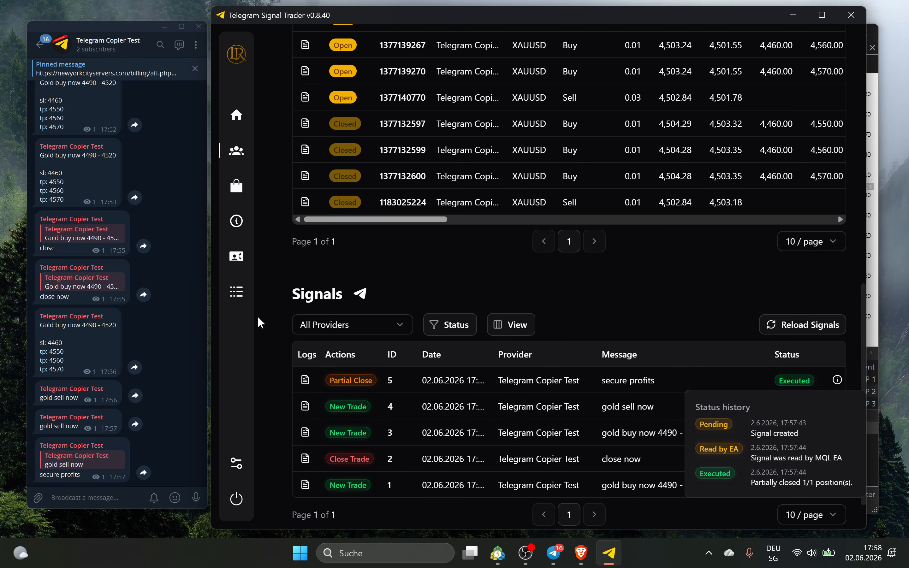
pyautogui.click(305, 379)
pyautogui.moveTo(466, 134); pyautogui.dragTo(619, 135)
pyautogui.click(734, 127)
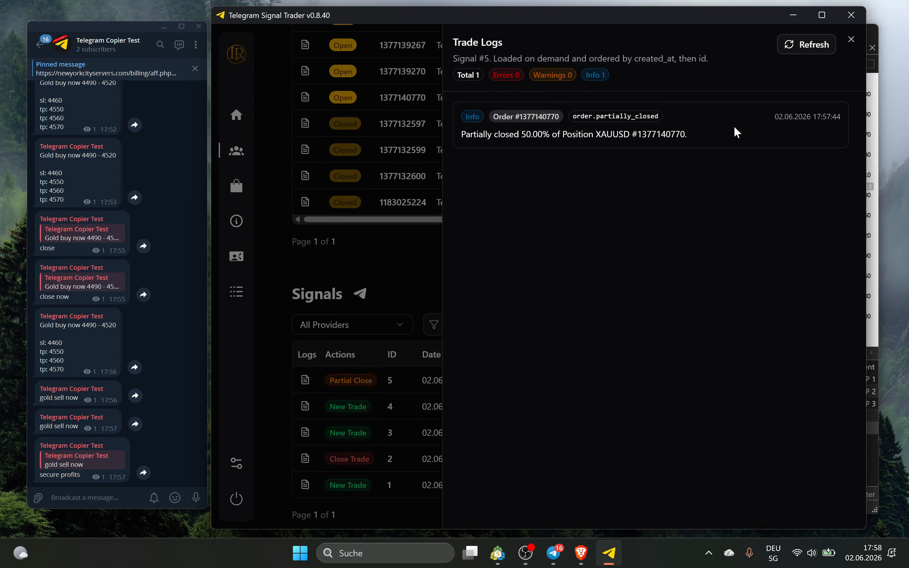
pyautogui.click(851, 41)
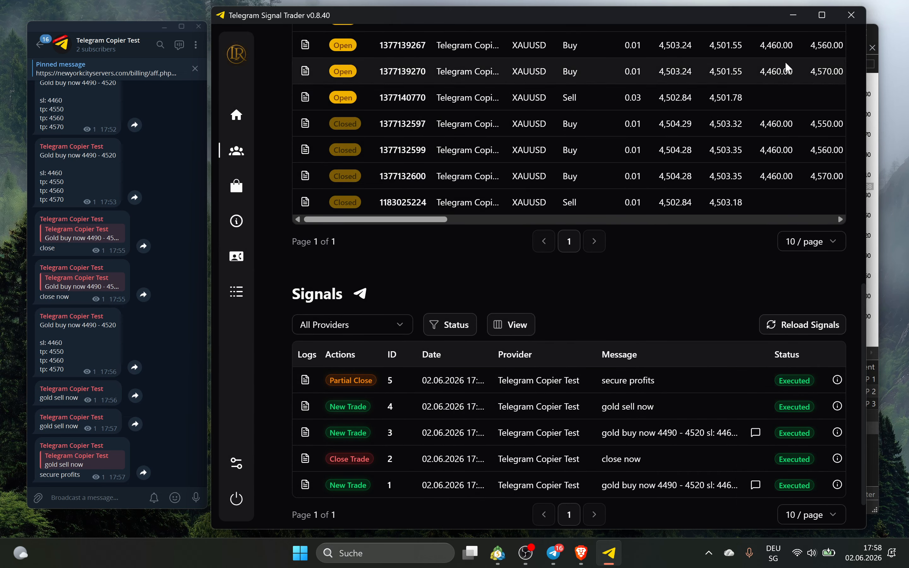
# Open and cancel the Test Account 1 rename prompt, then bring MetaTrader 5 forward
pyautogui.scroll(10, 349, 263)
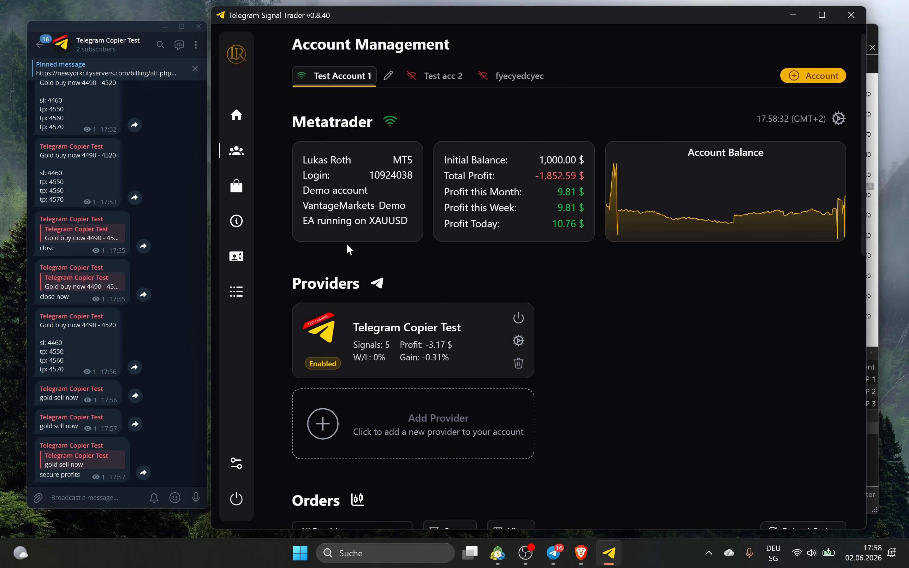
pyautogui.click(388, 73)
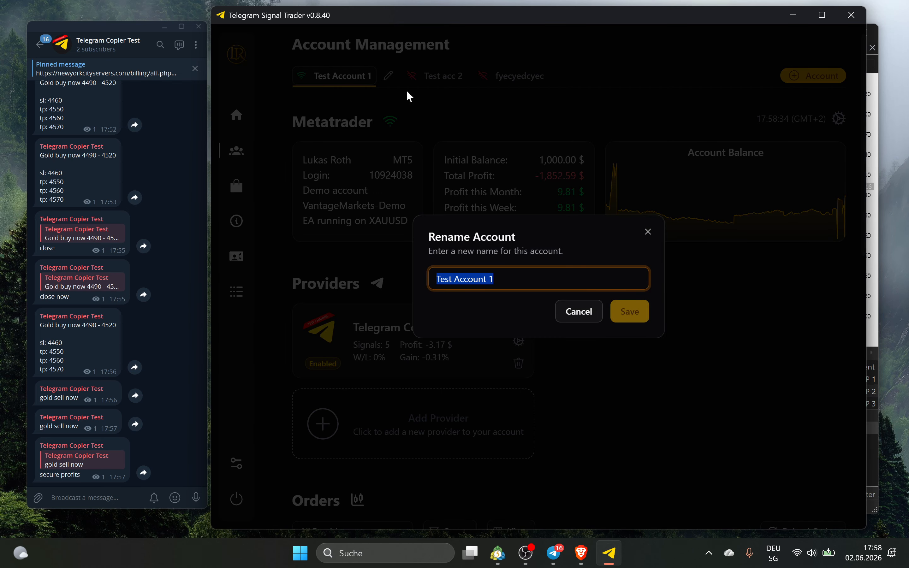
pyautogui.click(612, 265)
pyautogui.click(646, 231)
pyautogui.scroll(-10, 660, 263)
pyautogui.scroll(-2, 658, 264)
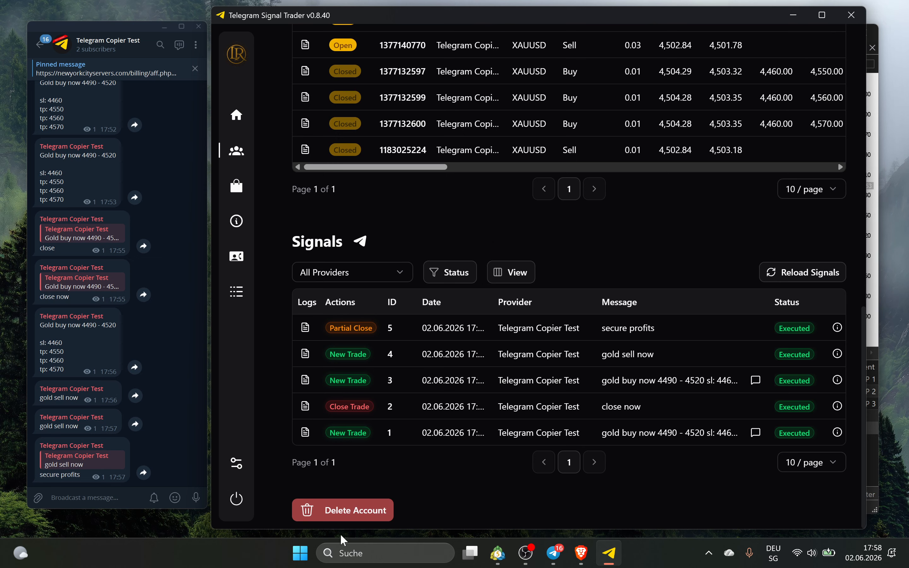
pyautogui.scroll(10, 278, 254)
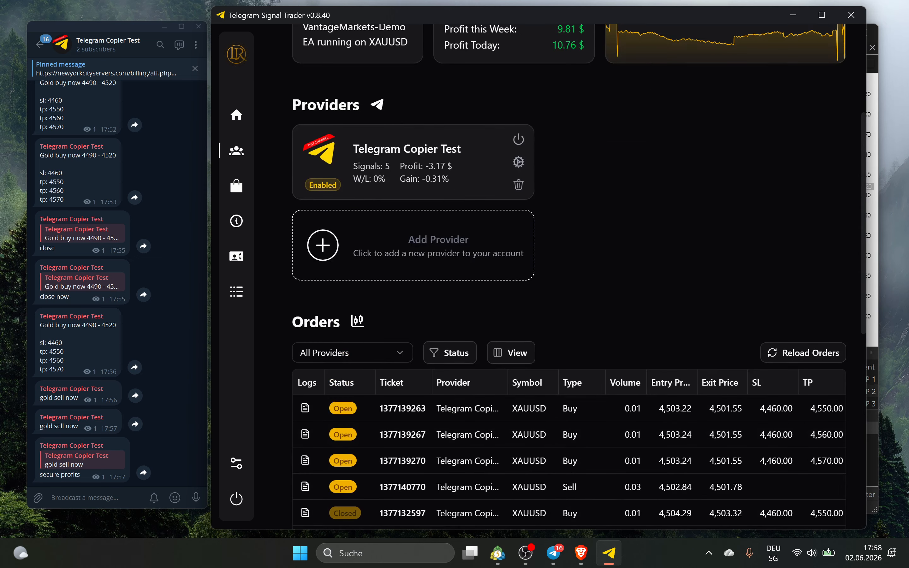
pyautogui.click(188, 342)
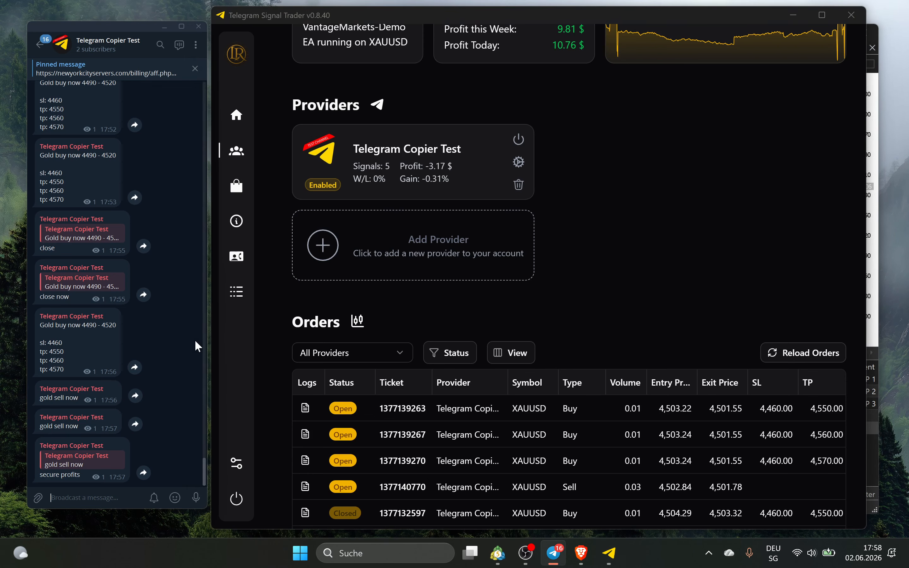
pyautogui.click(868, 181)
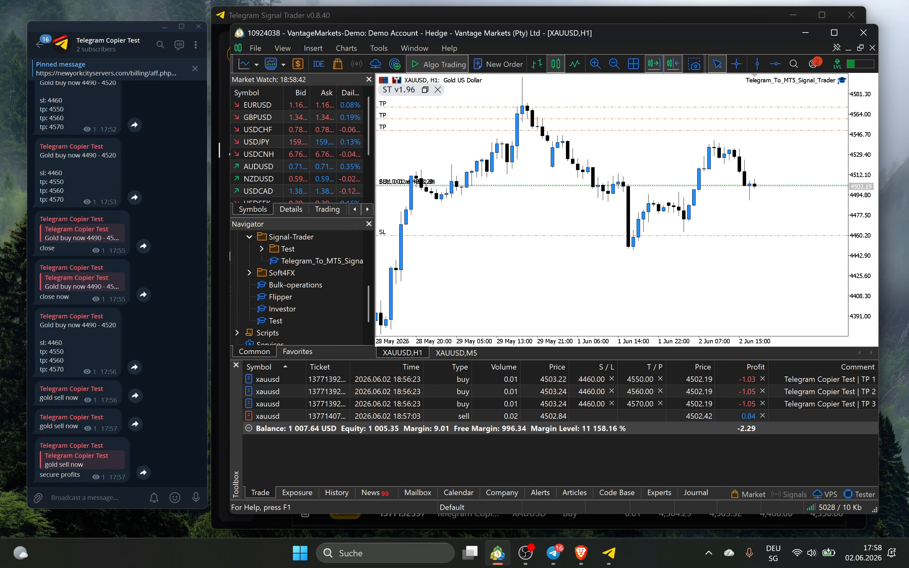
# Reply 'risk free' to the lower gold sell now message in Telegram
pyautogui.rightClick(72, 427)
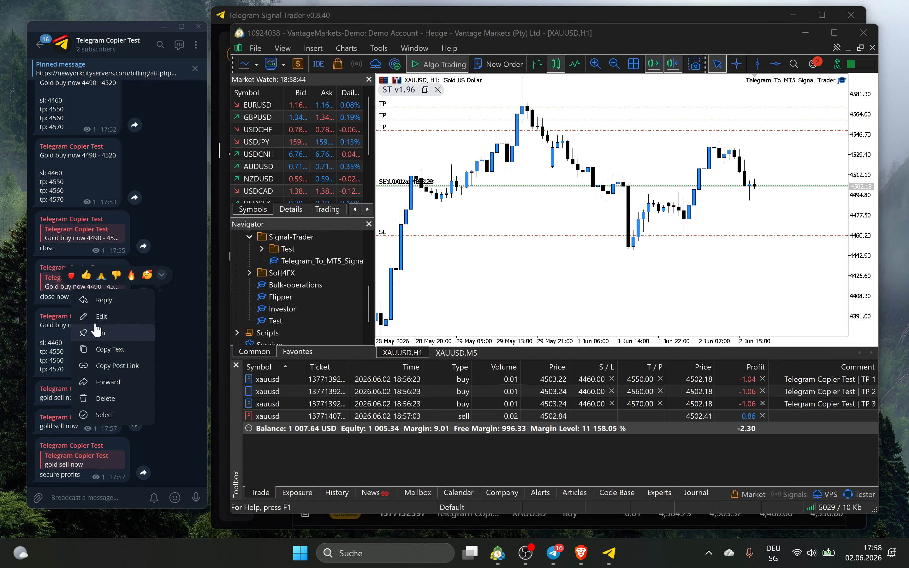
pyautogui.click(101, 302)
pyautogui.write('risk free')
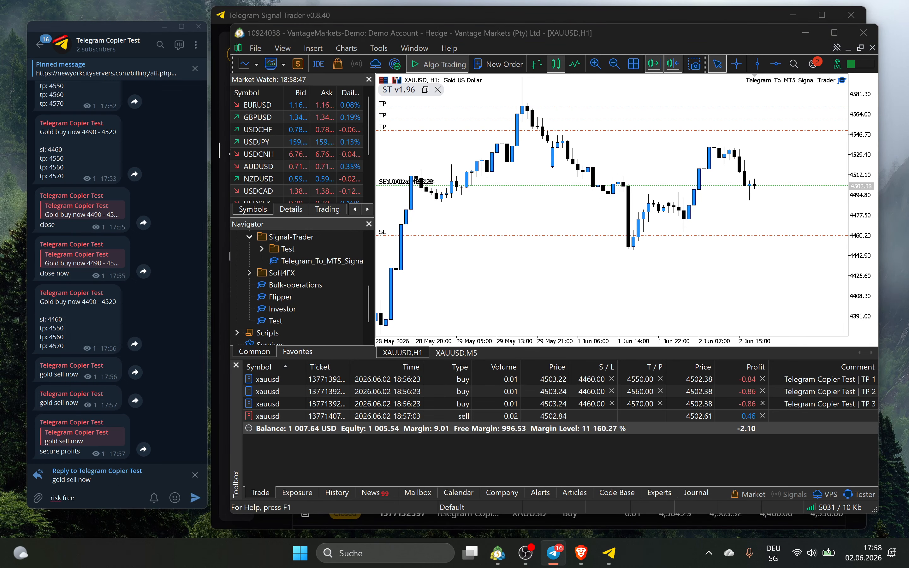
pyautogui.press('Return')
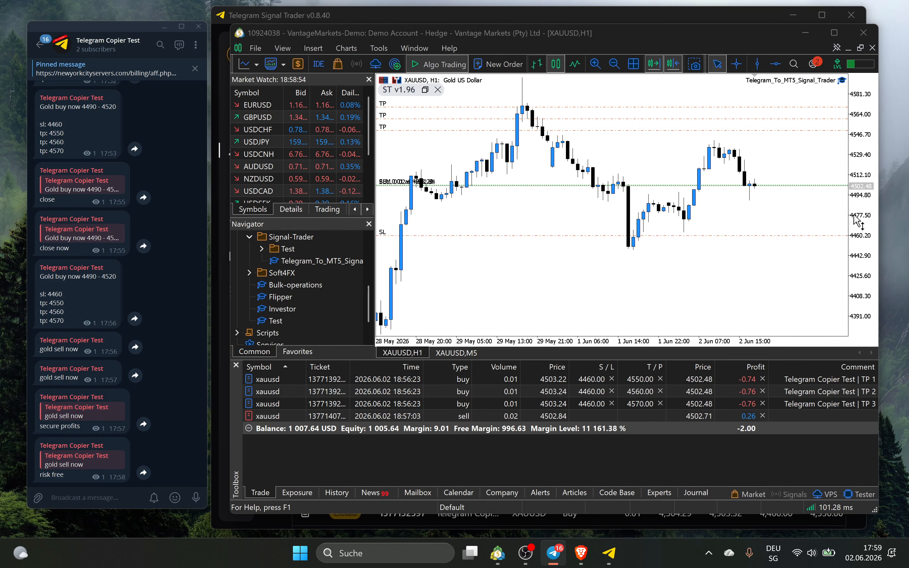
# Inspect the CTrade::OrderSend and BE modify failed entries in MetaTrader 5's Experts log
pyautogui.click(865, 270)
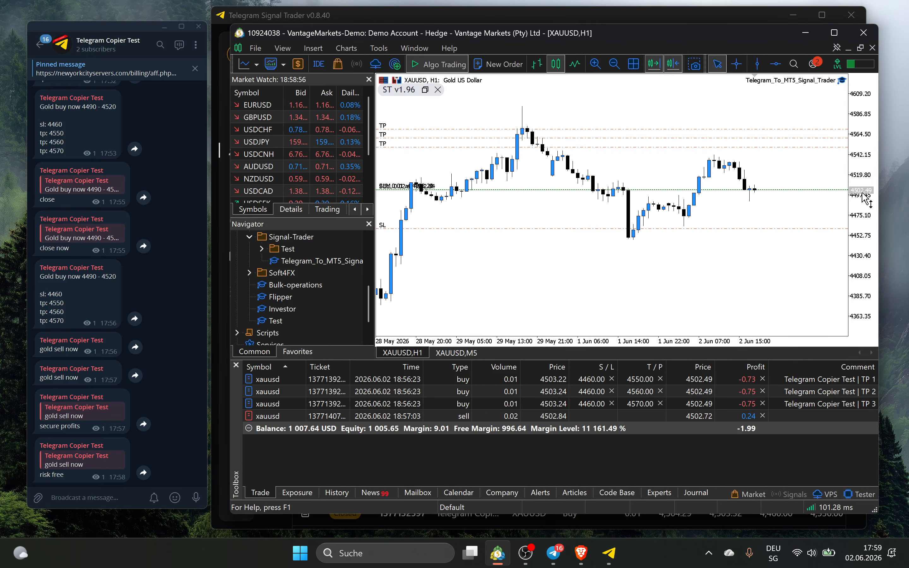
pyautogui.click(660, 493)
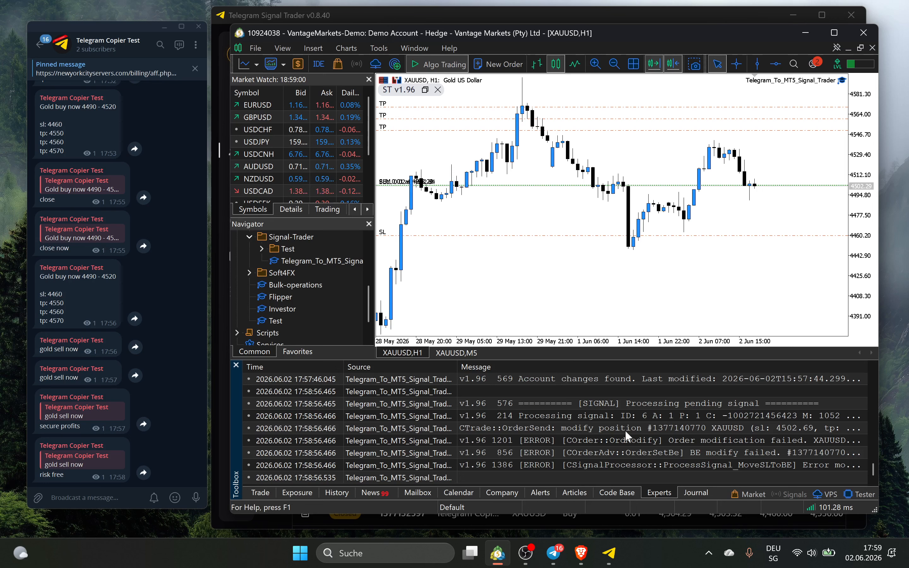
pyautogui.click(559, 430)
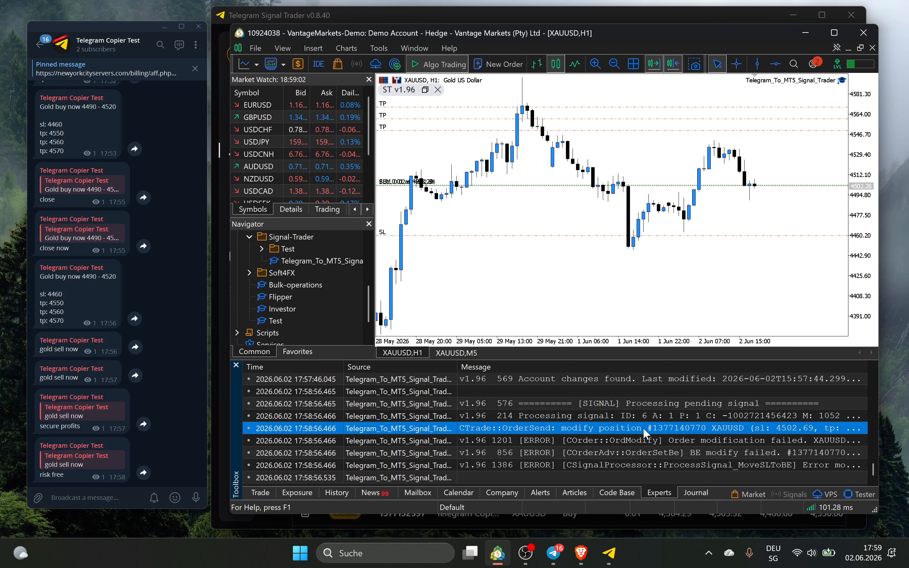
pyautogui.click(700, 452)
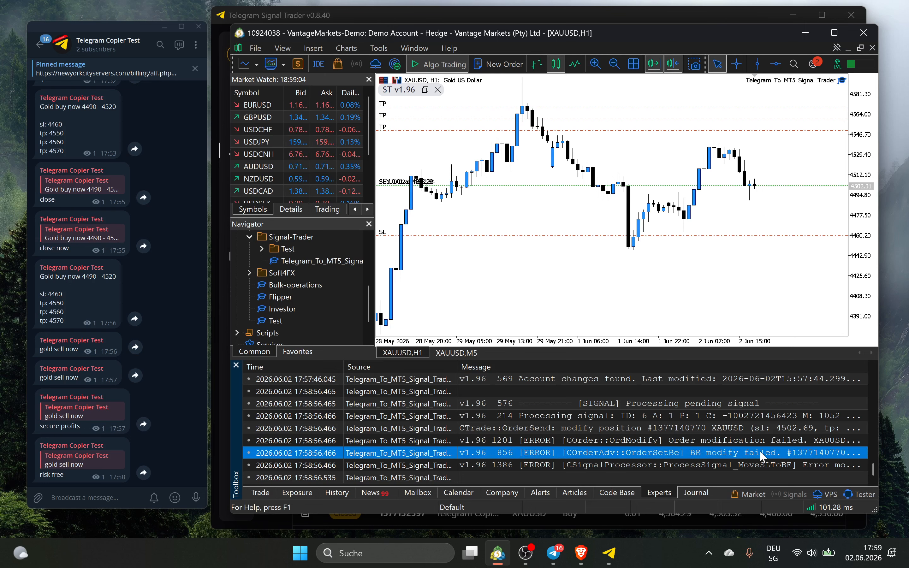
pyautogui.click(608, 552)
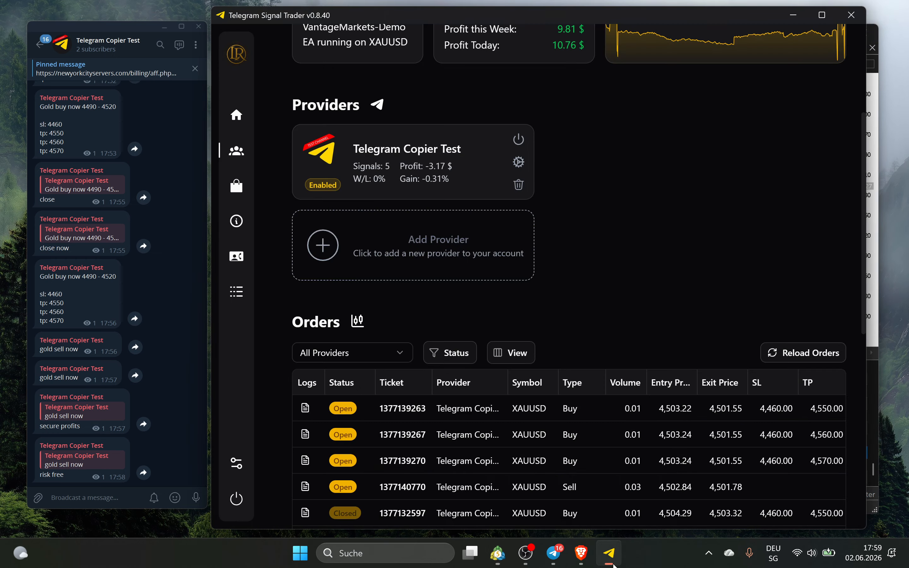
# Reload signals and read the risk free signal's 'Invalid stops' error moving SL to break-even
pyautogui.scroll(-10, 639, 319)
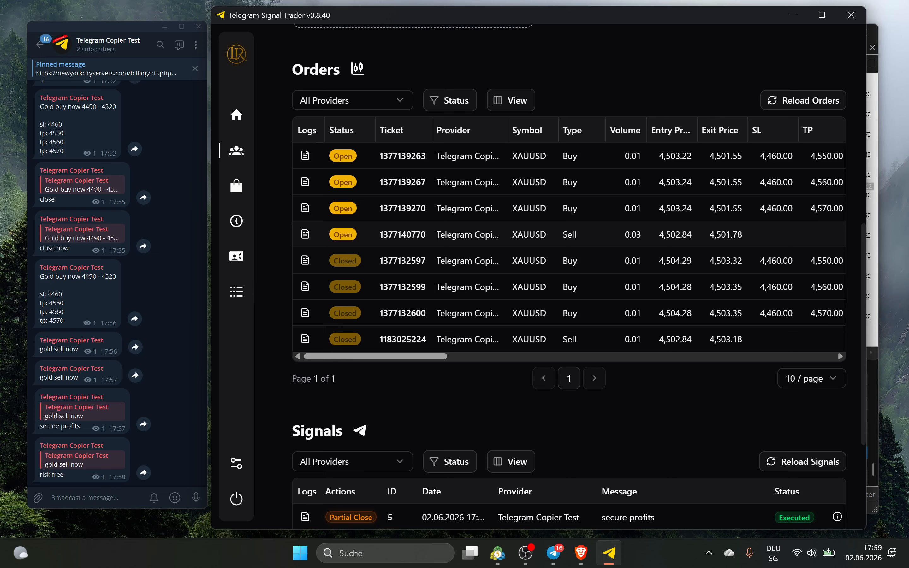
pyautogui.click(795, 276)
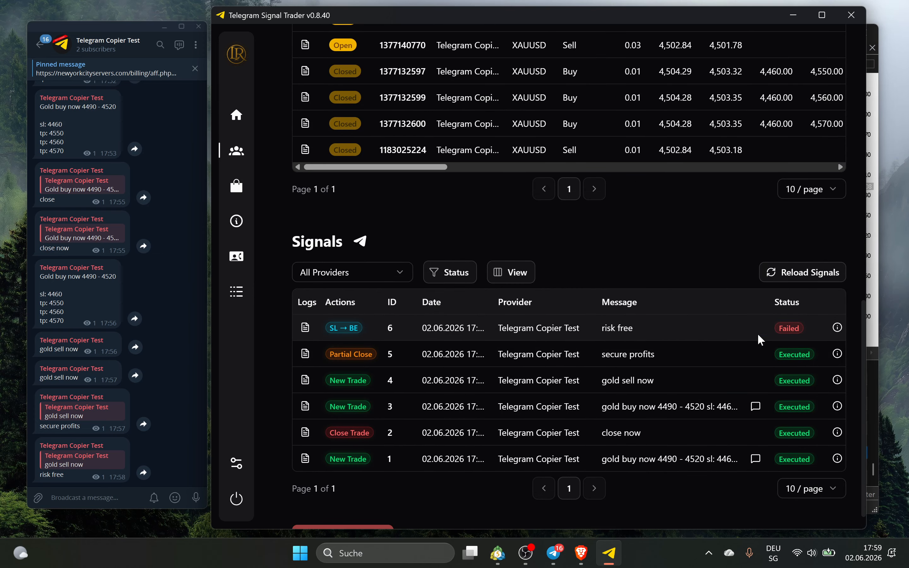
pyautogui.click(306, 328)
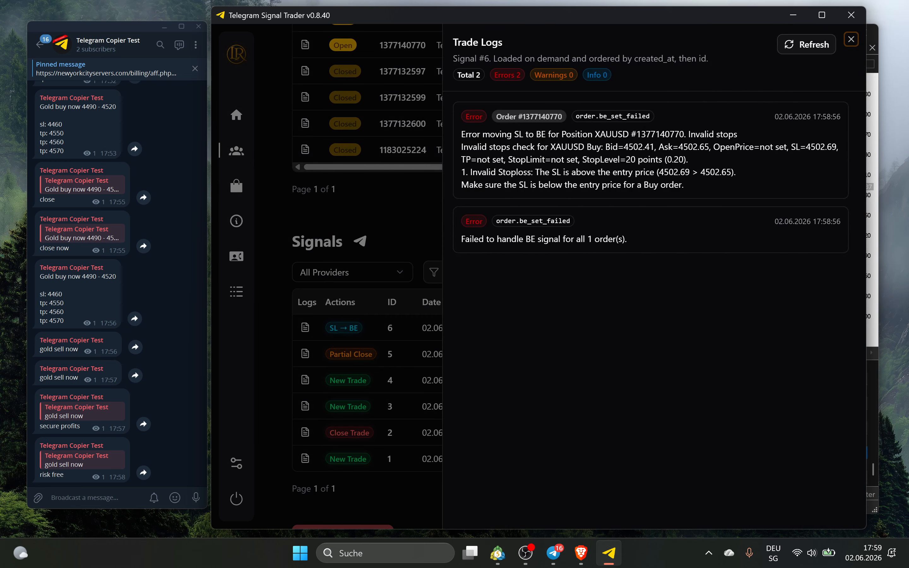
pyautogui.moveTo(461, 134); pyautogui.dragTo(751, 134)
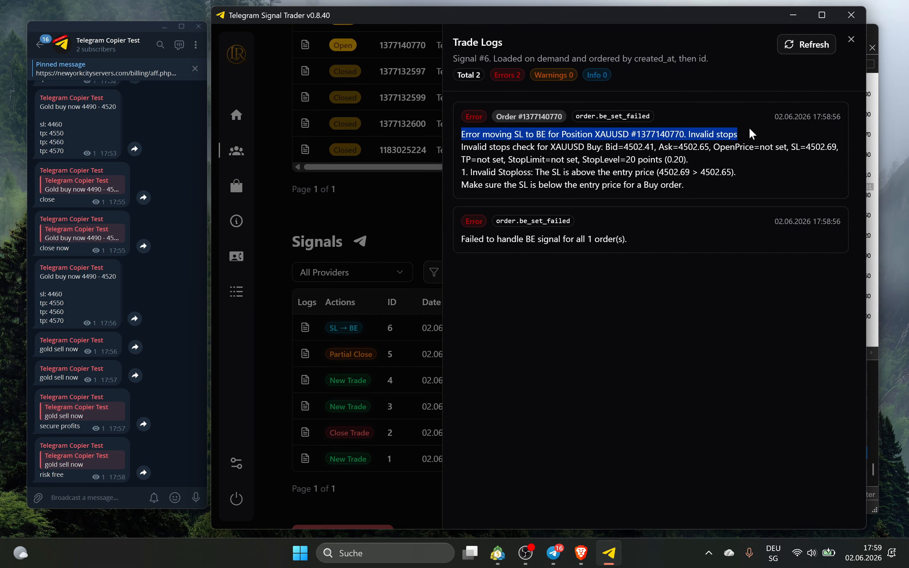
pyautogui.click(750, 136)
pyautogui.moveTo(688, 135); pyautogui.dragTo(757, 137)
pyautogui.click(757, 137)
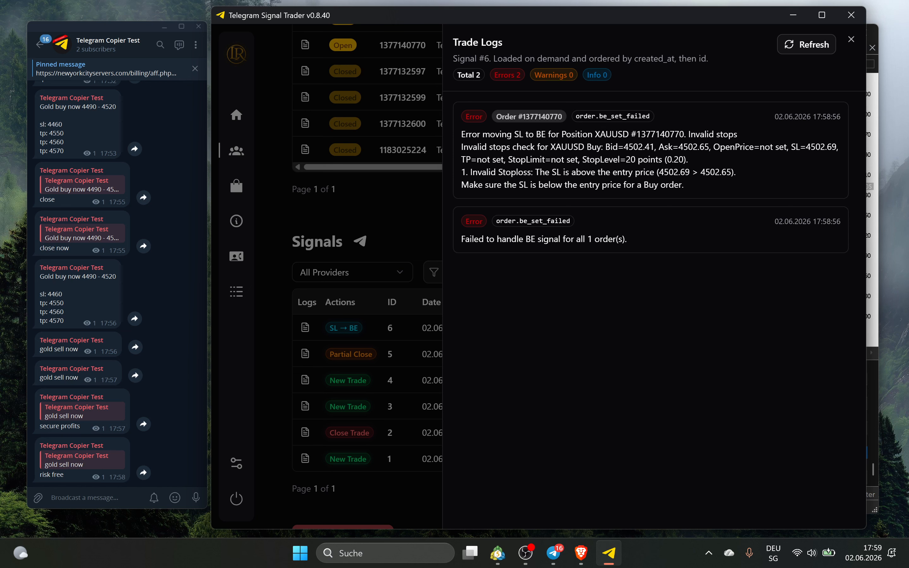
pyautogui.moveTo(580, 160); pyautogui.dragTo(605, 160)
pyautogui.click(605, 159)
pyautogui.click(345, 371)
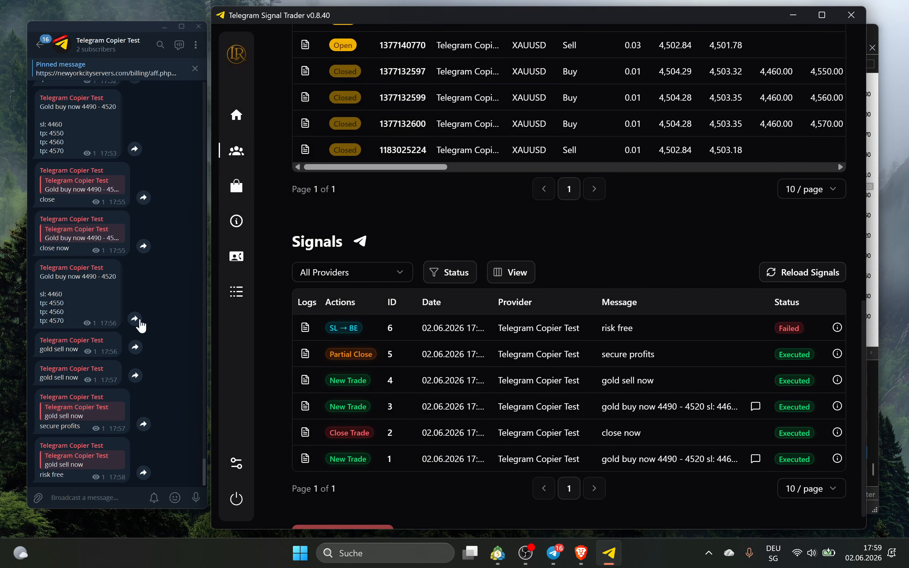
# Scroll up the Telegram chat and minimize Telegram Signal Trader
pyautogui.click(160, 299)
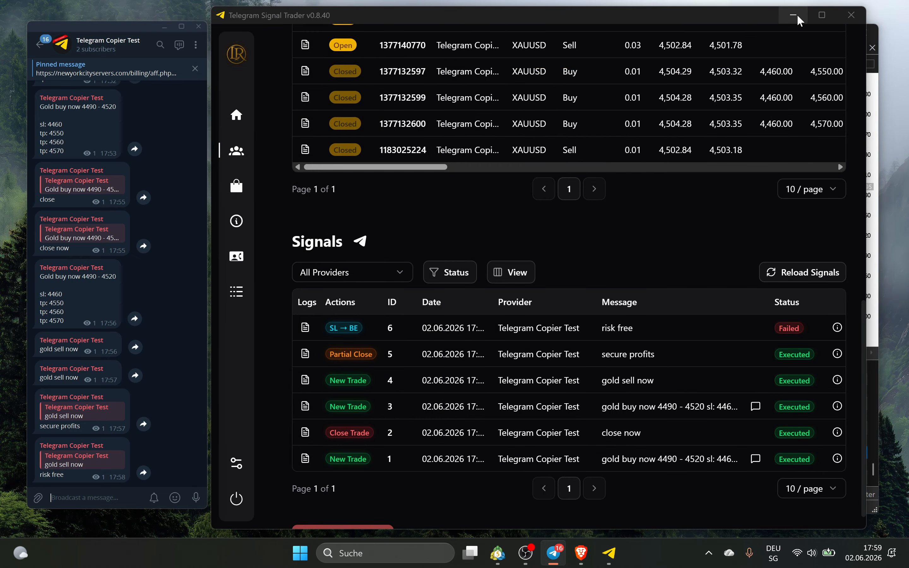
pyautogui.scroll(10, 363, 346)
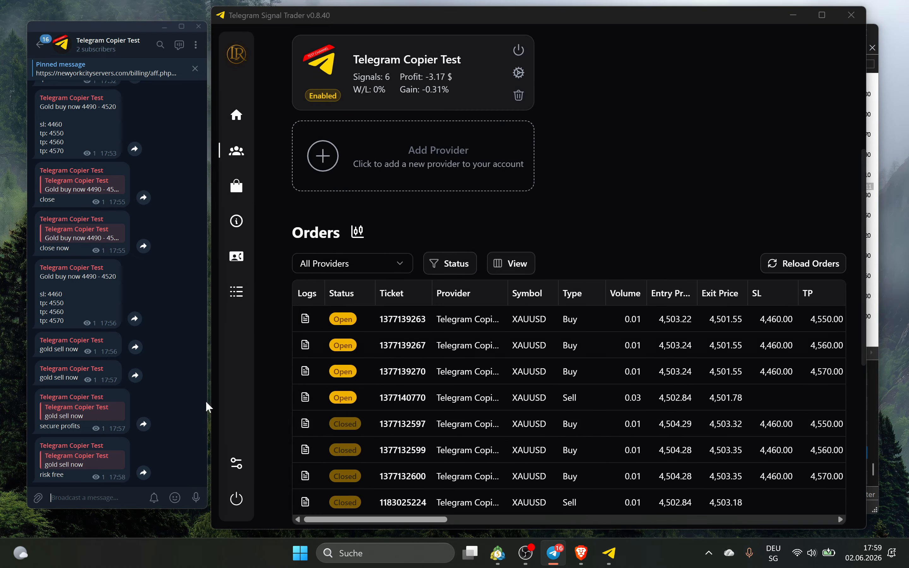
pyautogui.click(789, 20)
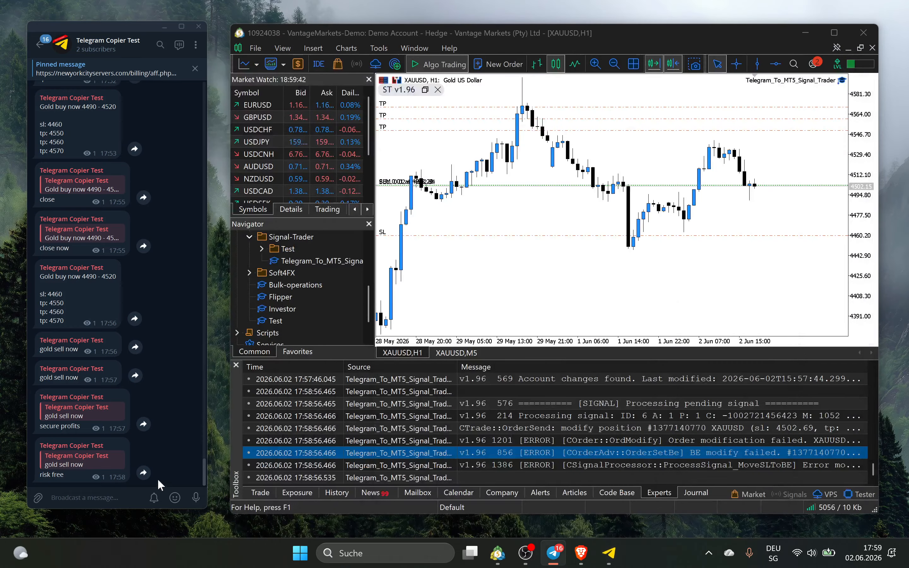
# Repost the 17:56 gold buy 4490 - 4520 signal with the extra tp lines removed and sl 4510
pyautogui.doubleClick(69, 326)
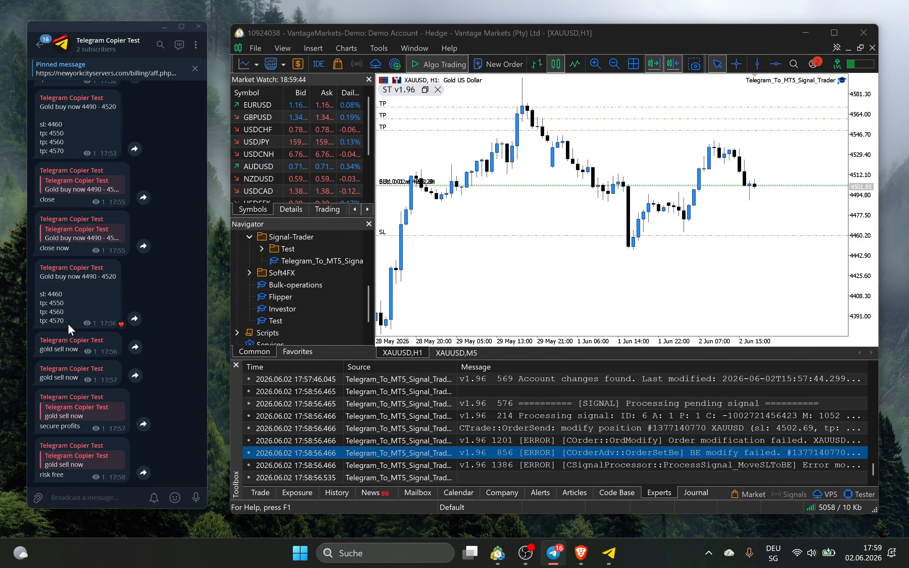
pyautogui.rightClick(71, 287)
pyautogui.click(120, 350)
pyautogui.hotkey('ctrl', 'v')
pyautogui.hotkey('shift', 'Home')
pyautogui.hotkey('shift', 'Up')
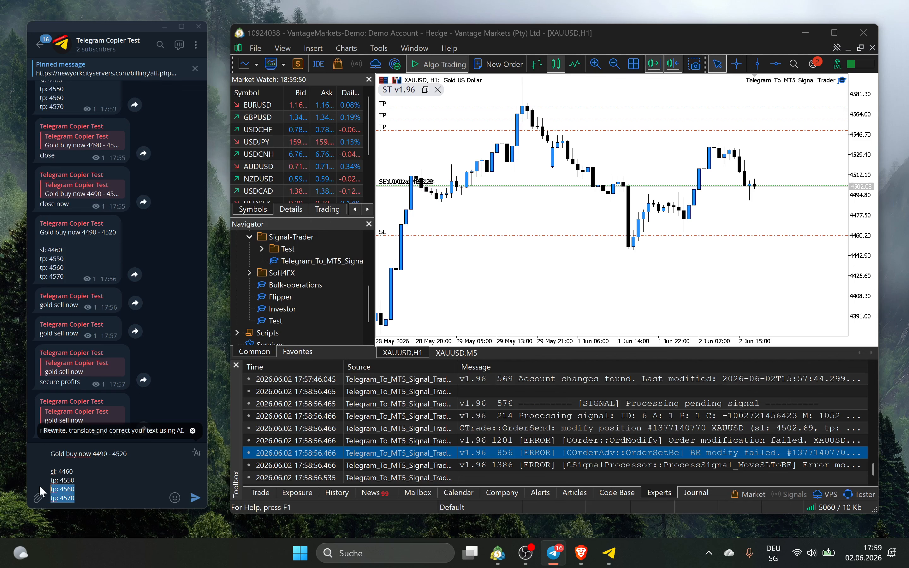
pyautogui.press('BackSpace')
pyautogui.moveTo(40, 485)
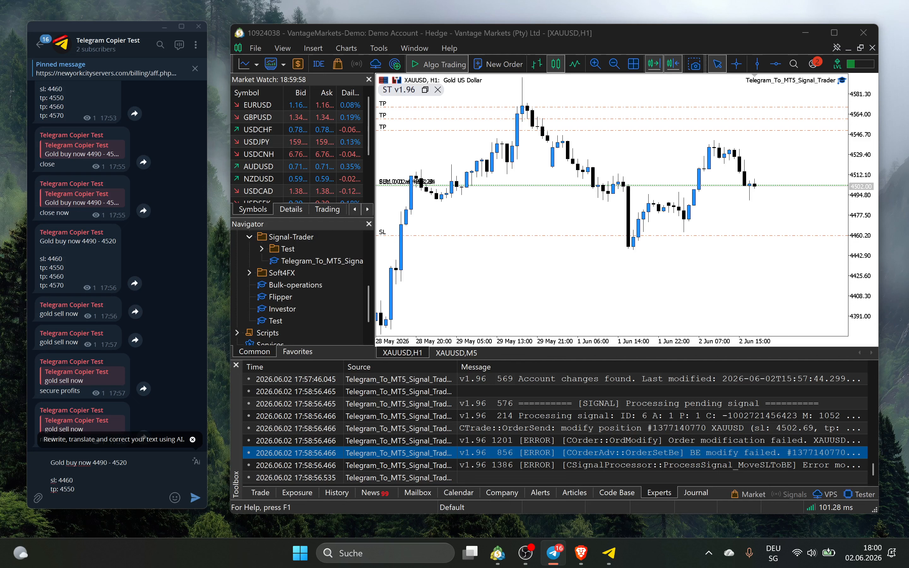
pyautogui.press('BackSpace')
pyautogui.press('BackSpace')
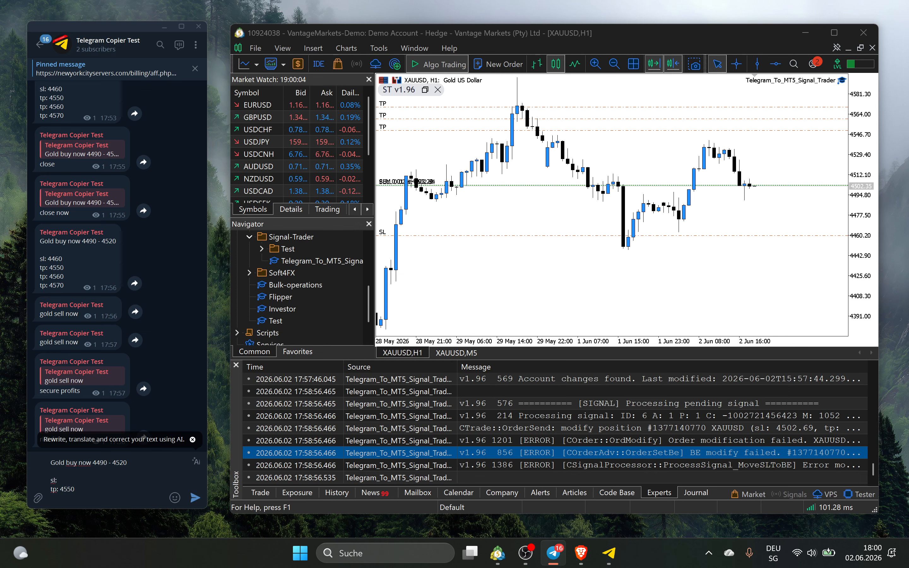
pyautogui.write('4510')
pyautogui.moveTo(656, 232); pyautogui.dragTo(660, 177)
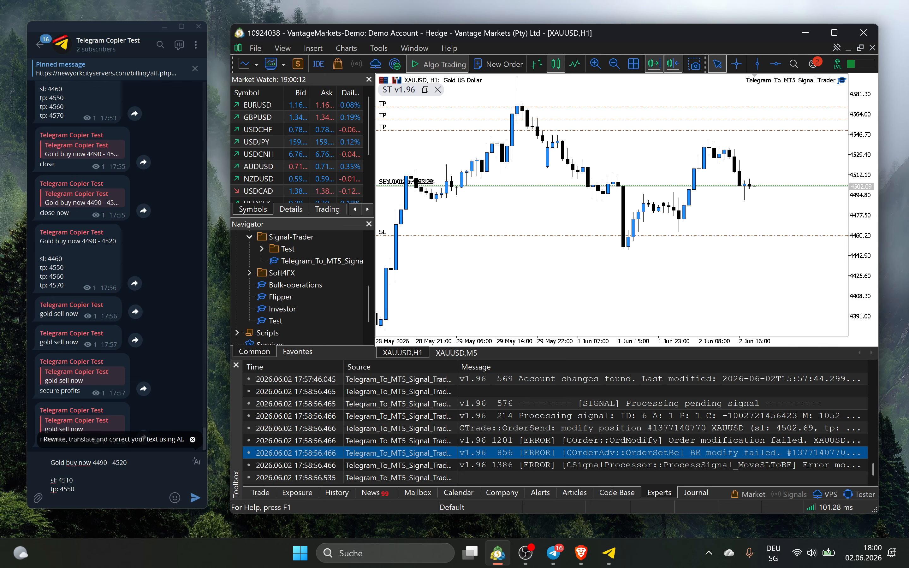
pyautogui.click(195, 498)
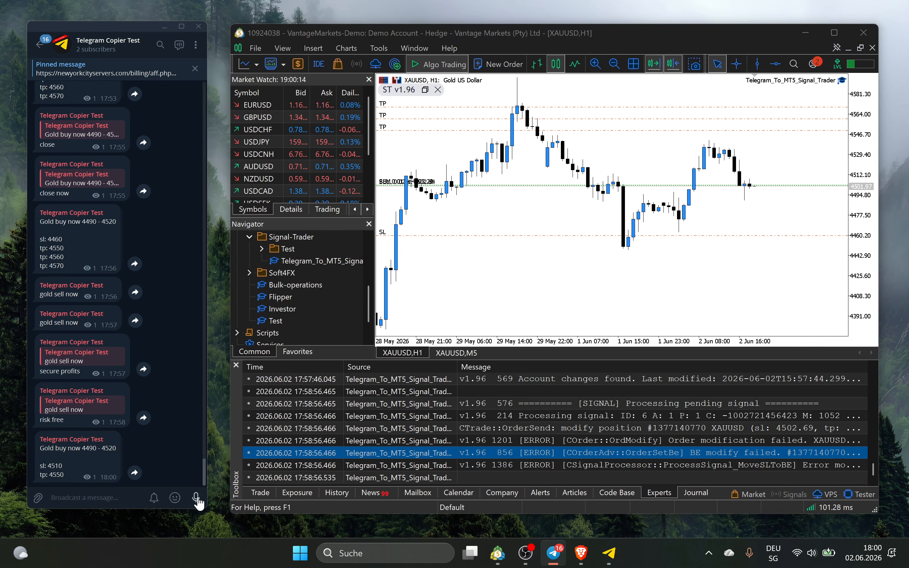
# Reload signals and read signal 7's trade log showing the order failed with Invalid stops
pyautogui.click(614, 561)
pyautogui.scroll(-10, 589, 361)
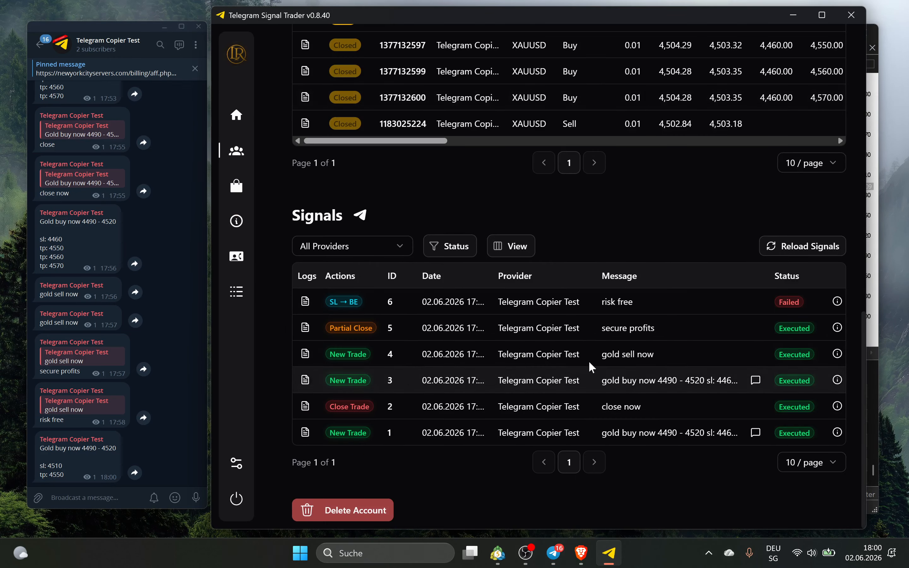
pyautogui.click(806, 246)
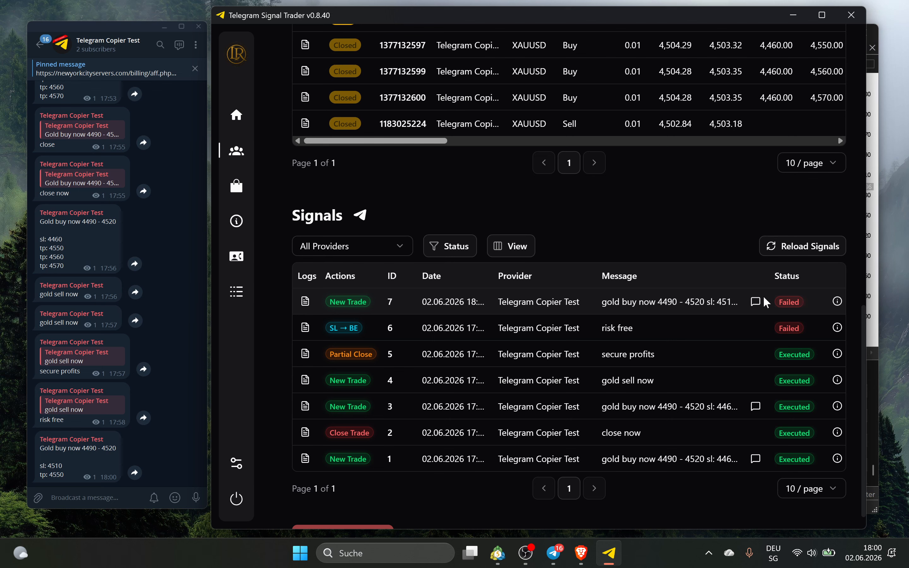
pyautogui.moveTo(757, 301)
pyautogui.click(305, 301)
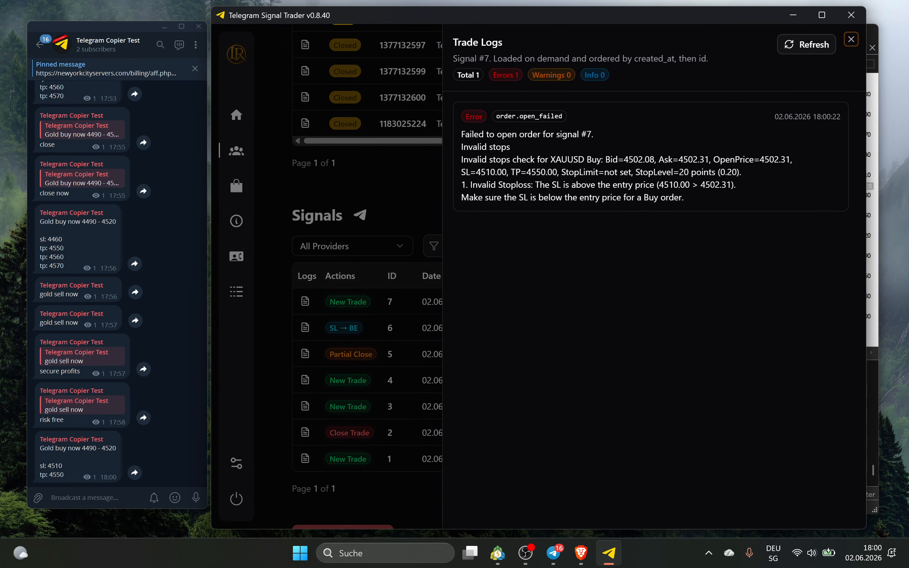
pyautogui.moveTo(461, 147); pyautogui.dragTo(510, 147)
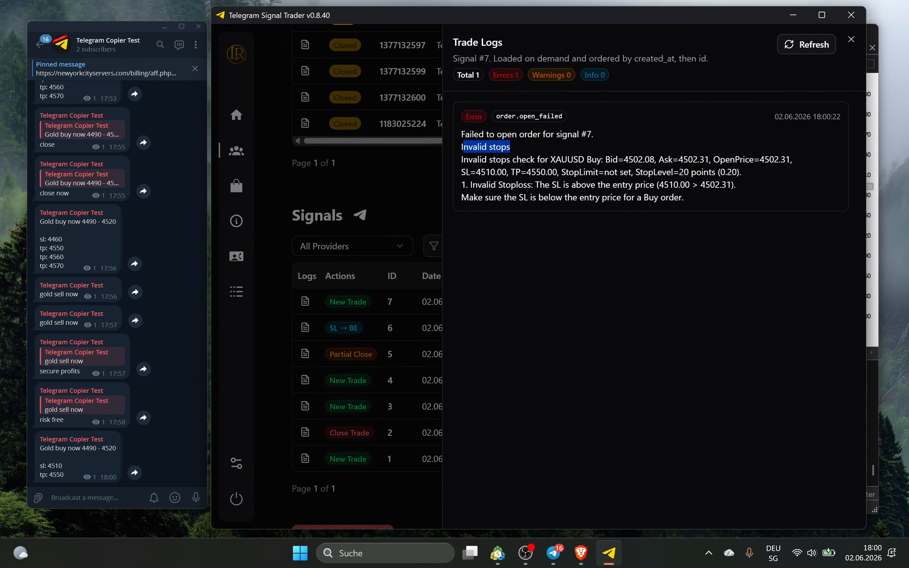
pyautogui.moveTo(739, 203); pyautogui.dragTo(525, 134)
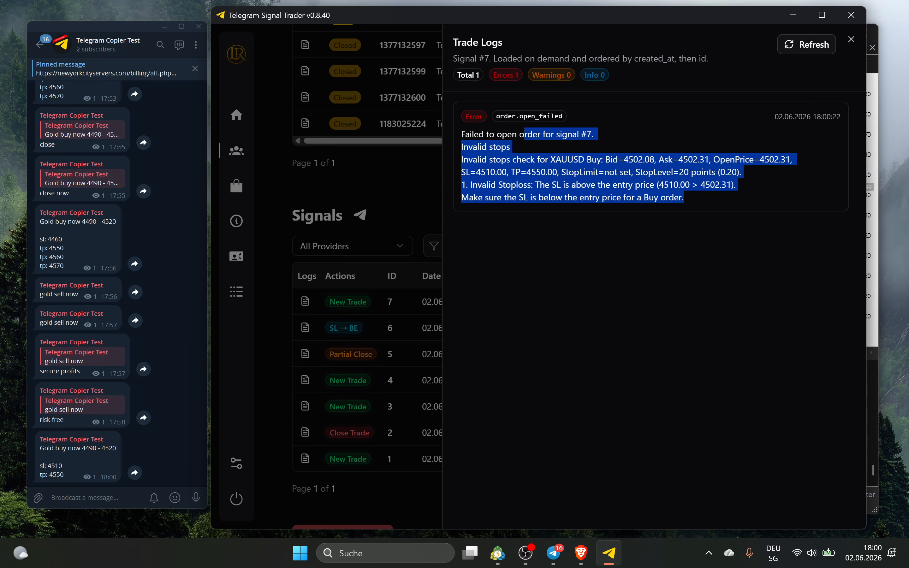
pyautogui.click(851, 39)
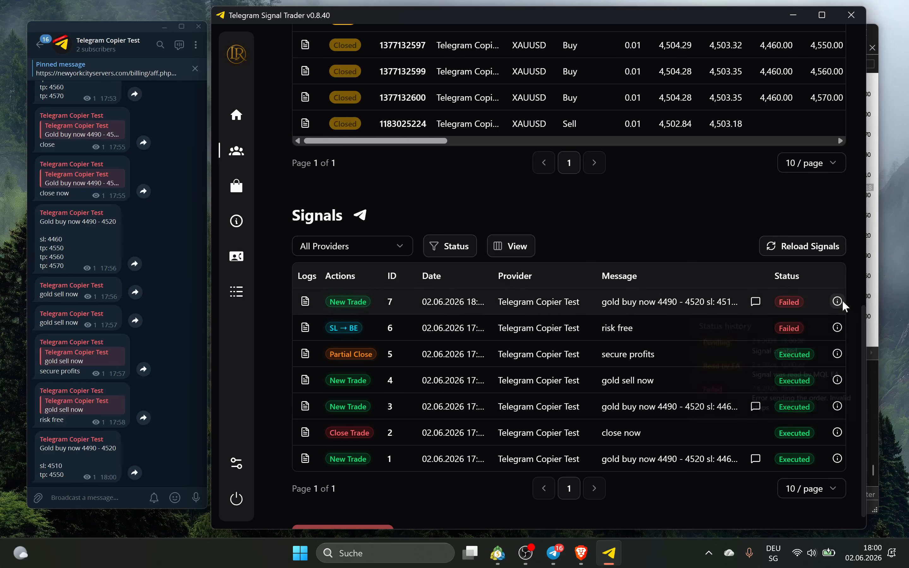
pyautogui.moveTo(843, 301)
pyautogui.moveTo(770, 415); pyautogui.dragTo(751, 404)
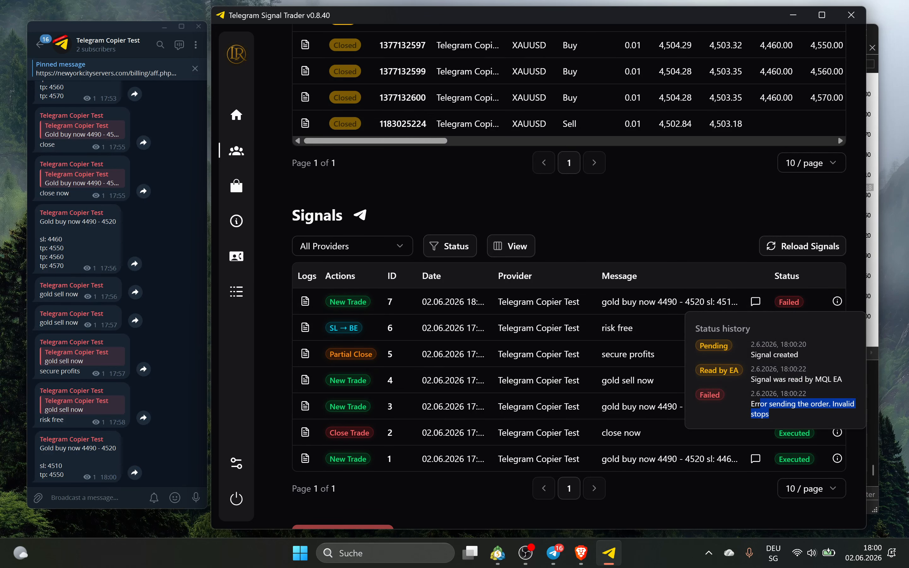
# Check the application logs for signal 7's parsed request and order-sending error
pyautogui.click(230, 292)
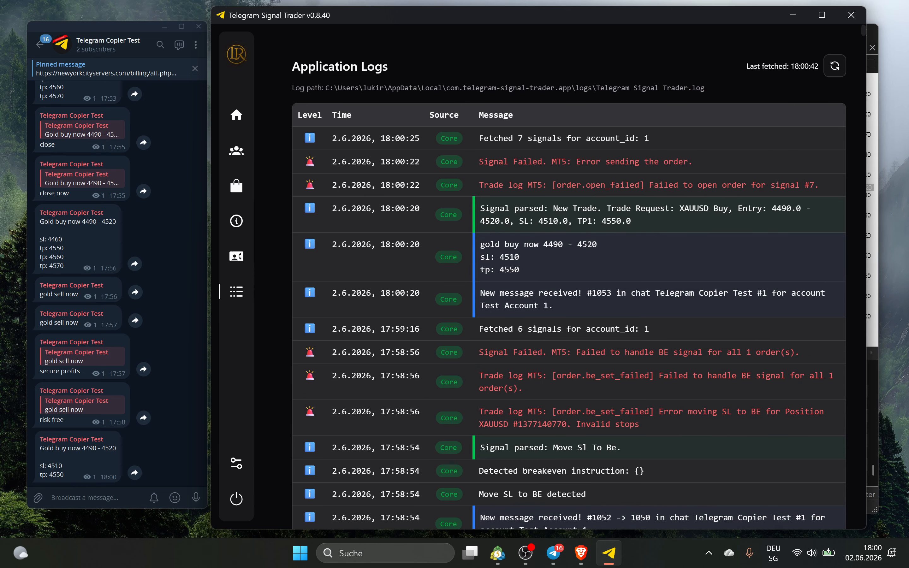
pyautogui.moveTo(684, 209); pyautogui.dragTo(756, 222)
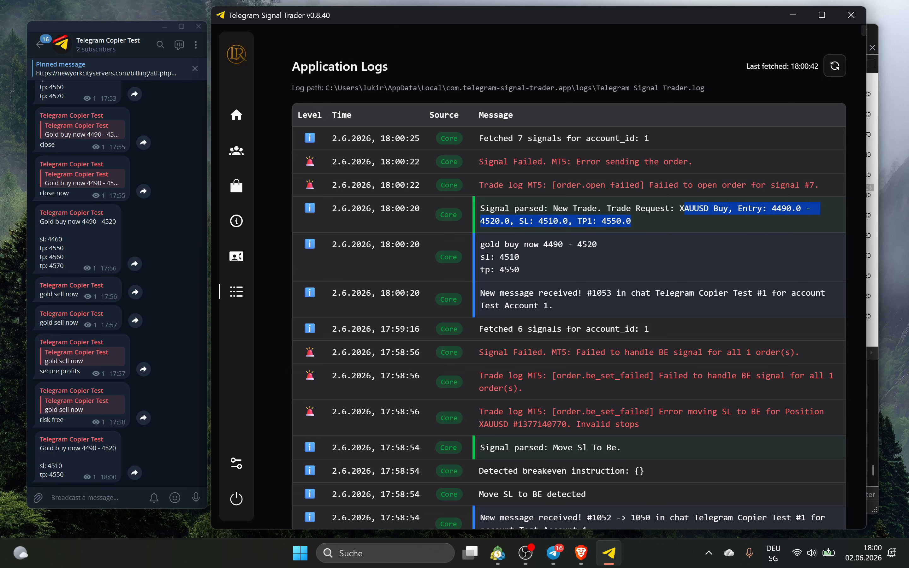
pyautogui.doubleClick(530, 161)
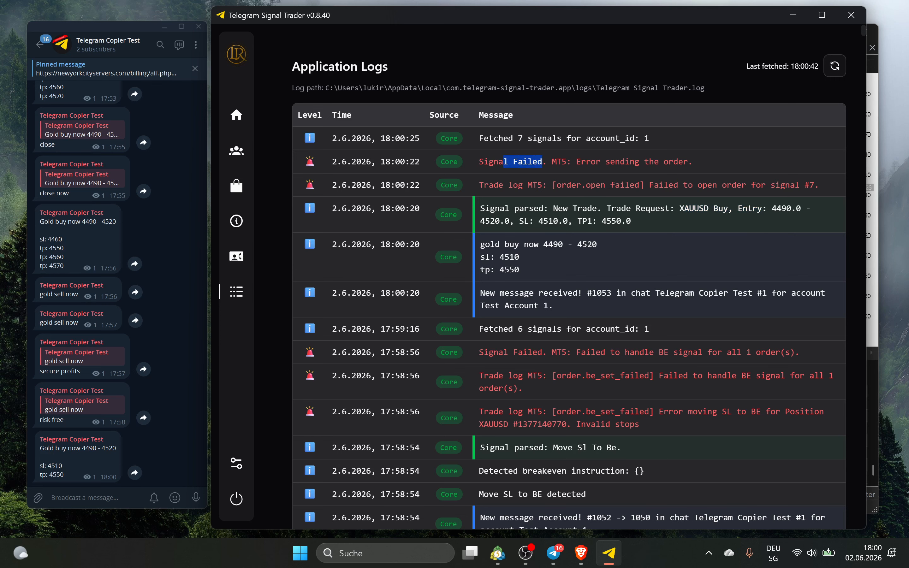
pyautogui.moveTo(582, 162); pyautogui.dragTo(666, 150)
pyautogui.click(667, 150)
# Reopen signal 7's trade log, mark the 4510.00 > 4502.31 comparison, then switch to MetaTrader 5
pyautogui.click(241, 152)
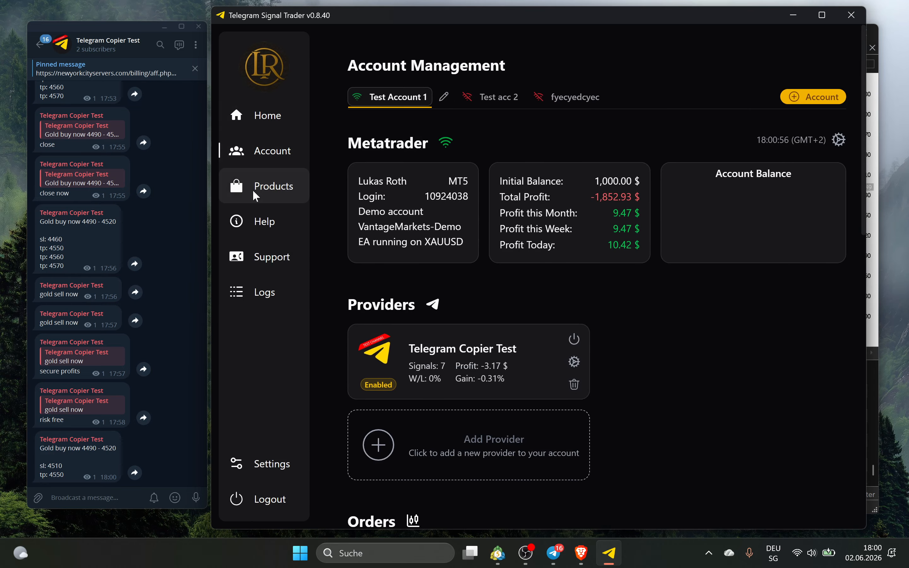
pyautogui.scroll(-12, 312, 391)
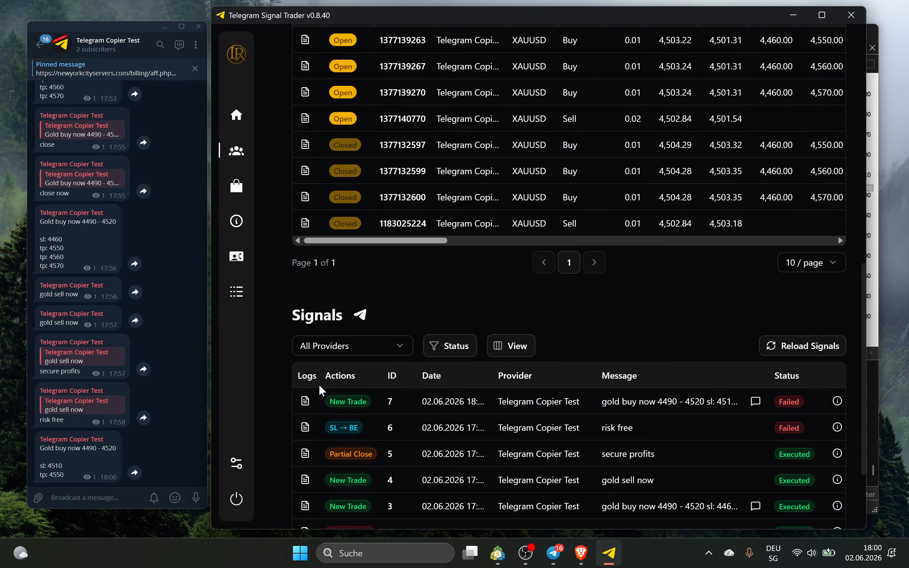
pyautogui.click(309, 395)
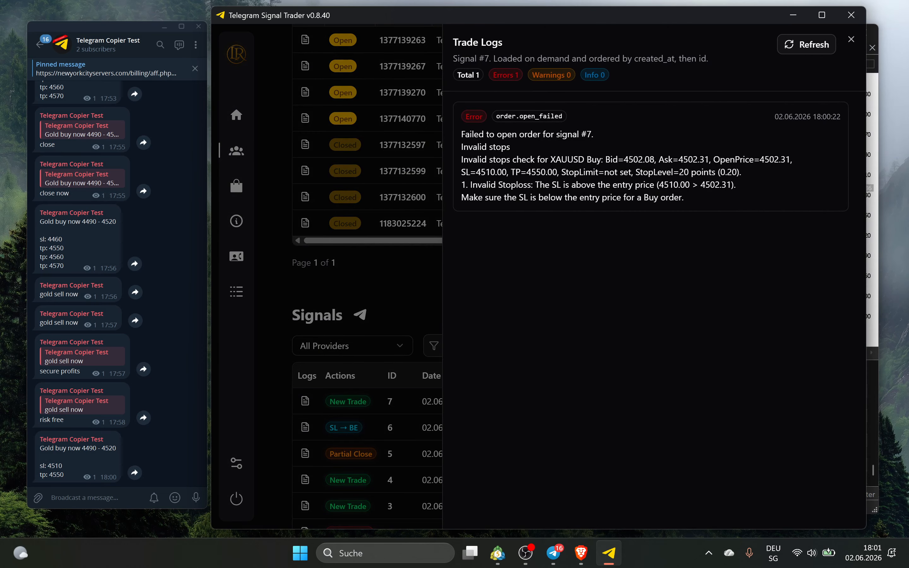
pyautogui.moveTo(534, 134); pyautogui.dragTo(605, 185)
pyautogui.moveTo(685, 198); pyautogui.dragTo(549, 160)
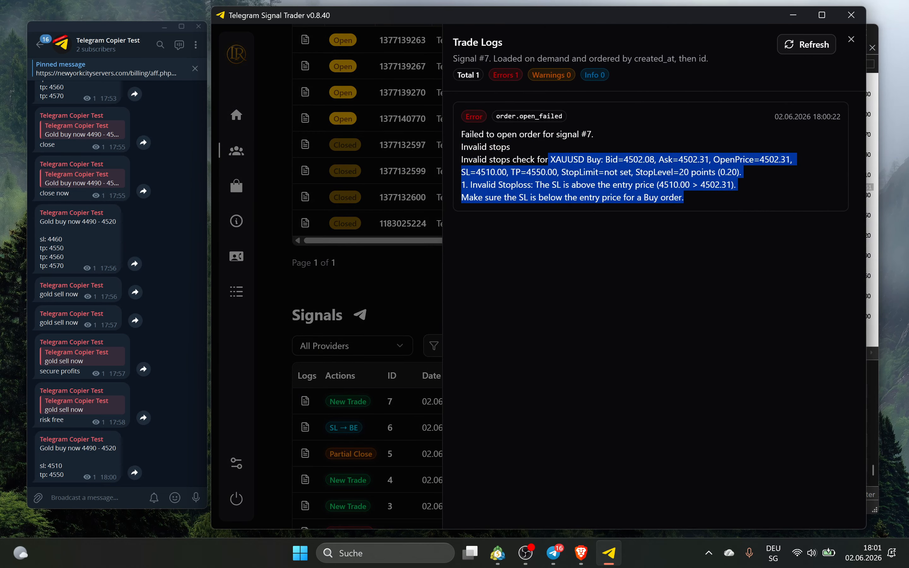
pyautogui.click(549, 161)
pyautogui.moveTo(660, 185); pyautogui.dragTo(721, 203)
pyautogui.click(719, 201)
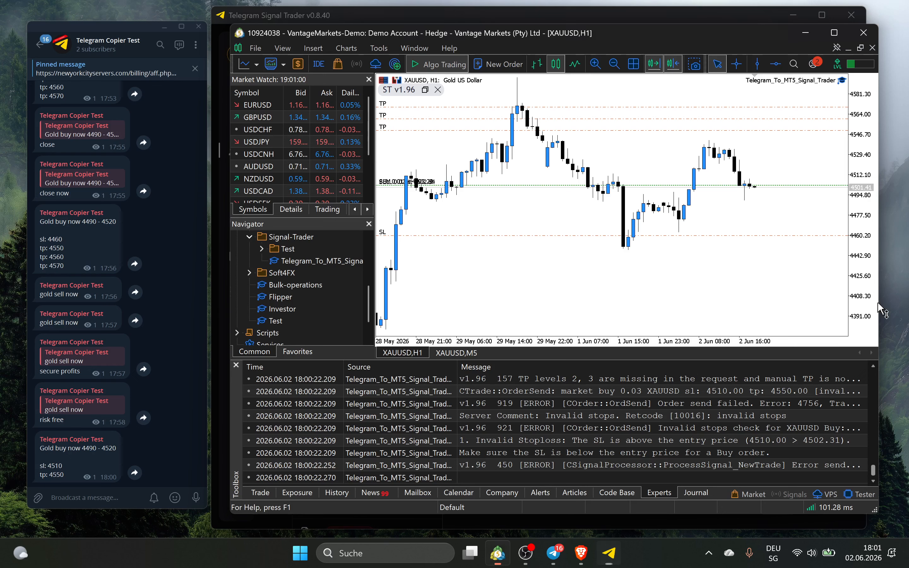
pyautogui.click(873, 312)
# From the invalid stops row in the Experts tab, open the logs folder and 20260602.log
pyautogui.click(590, 432)
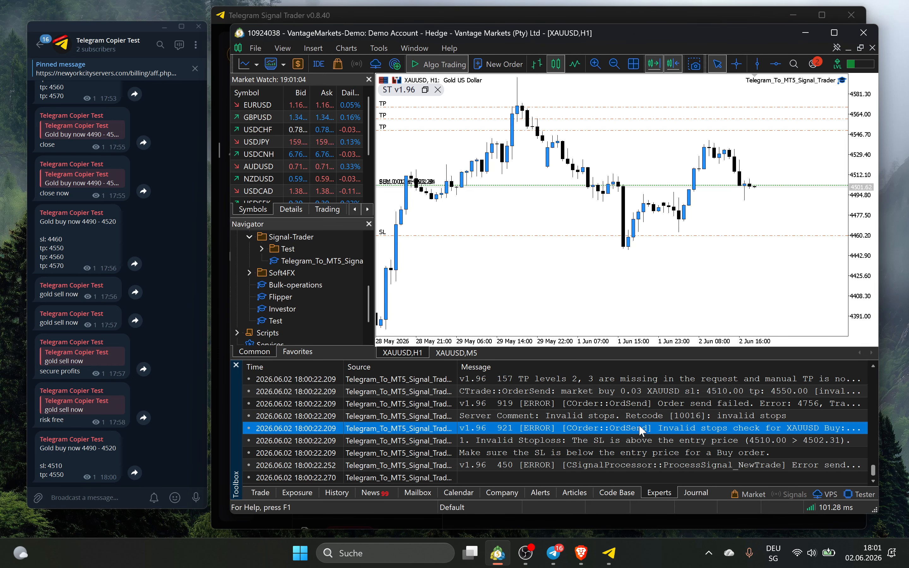
pyautogui.rightClick(702, 432)
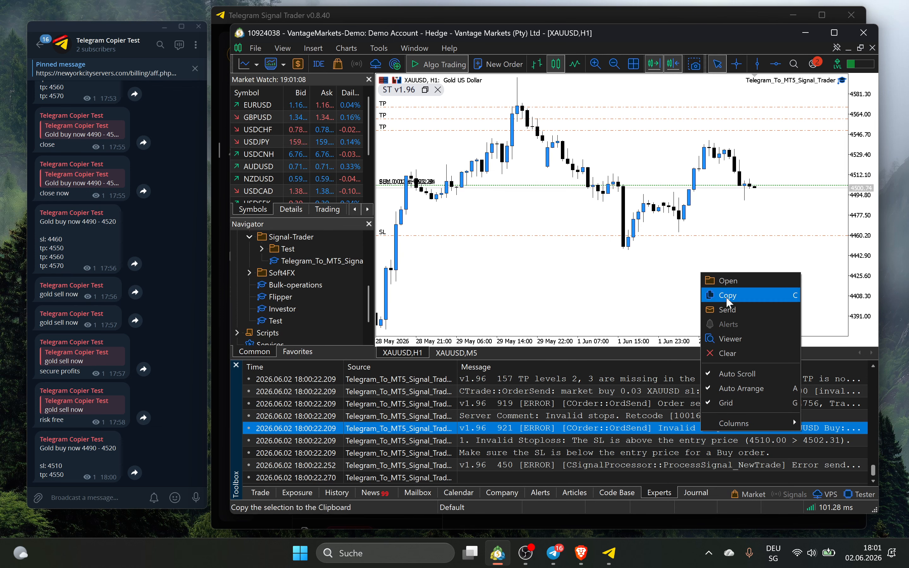
pyautogui.click(733, 282)
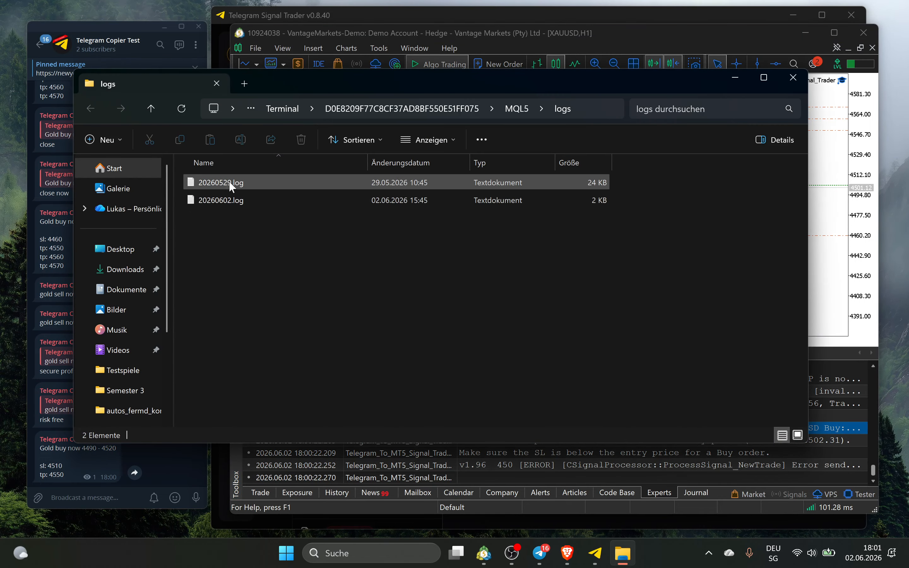
pyautogui.click(236, 197)
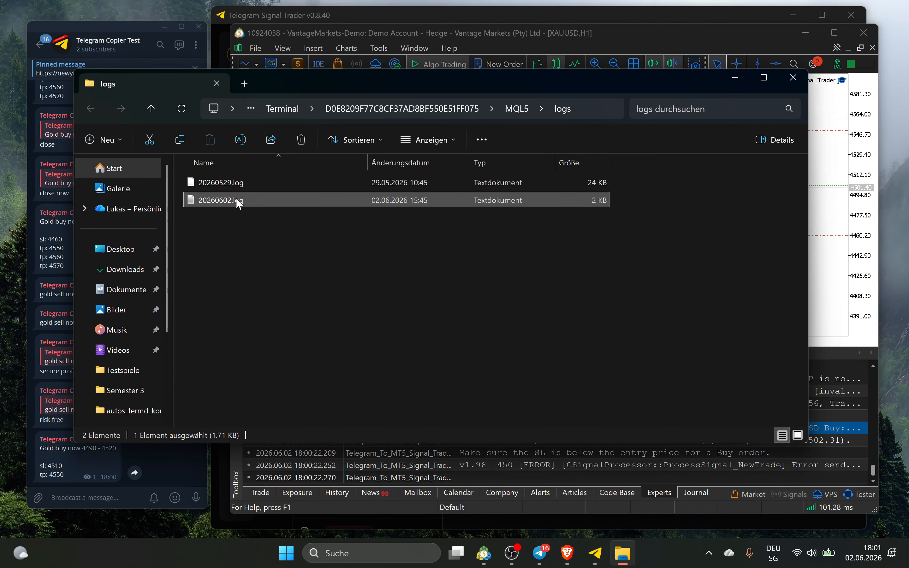
pyautogui.doubleClick(287, 201)
# Read the end of 20260602.log showing signal 7's invalid stops error and the SL-below-entry advice
pyautogui.scroll(-18, 413, 277)
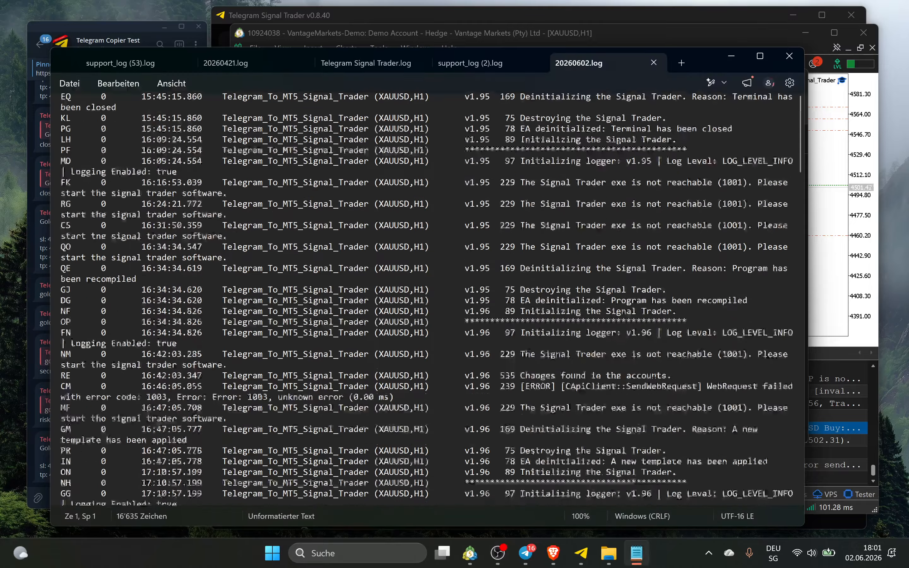
pyautogui.rightClick(413, 276)
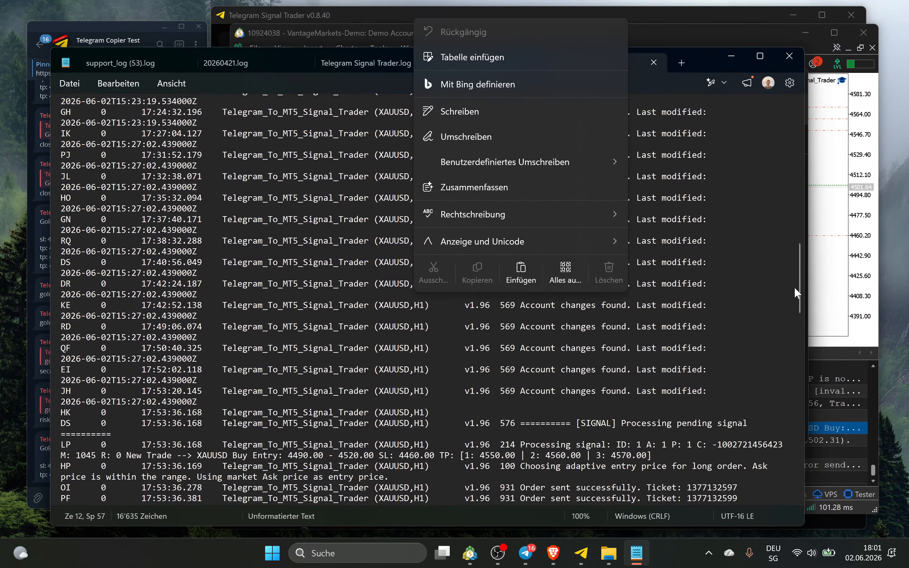
pyautogui.moveTo(799, 281); pyautogui.dragTo(776, 488)
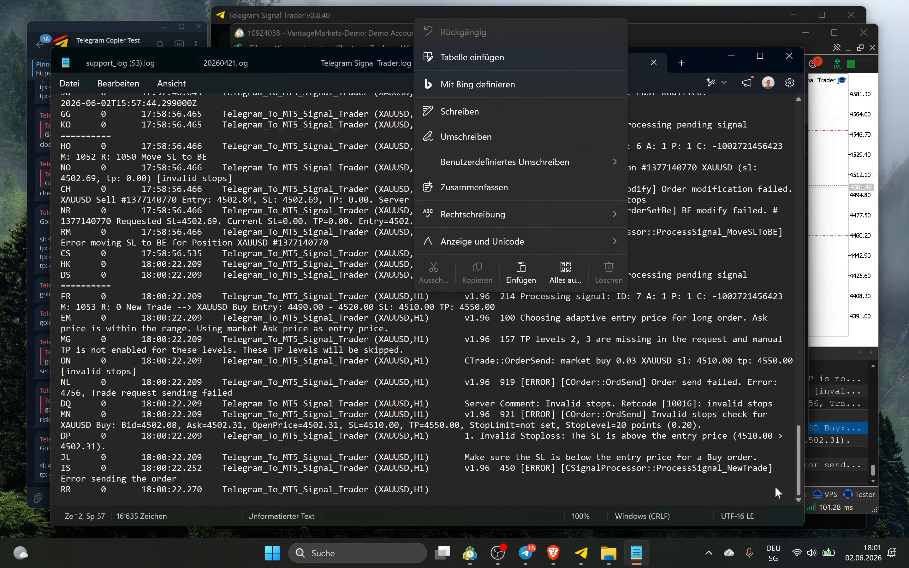
pyautogui.moveTo(425, 489); pyautogui.dragTo(404, 490)
pyautogui.moveTo(172, 458); pyautogui.dragTo(167, 458)
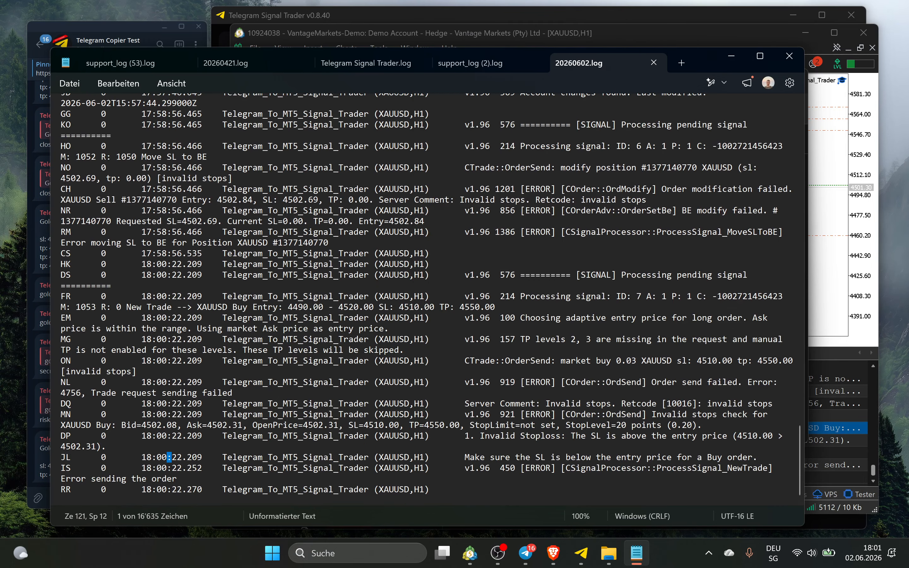
pyautogui.click(162, 426)
# Close Notepad and the MQL5 logs folder
pyautogui.click(791, 56)
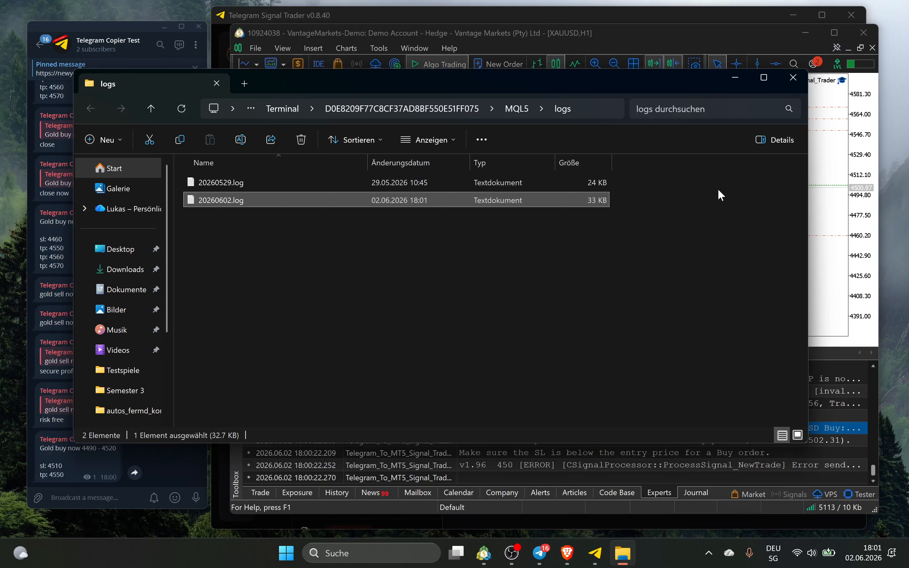
pyautogui.click(722, 170)
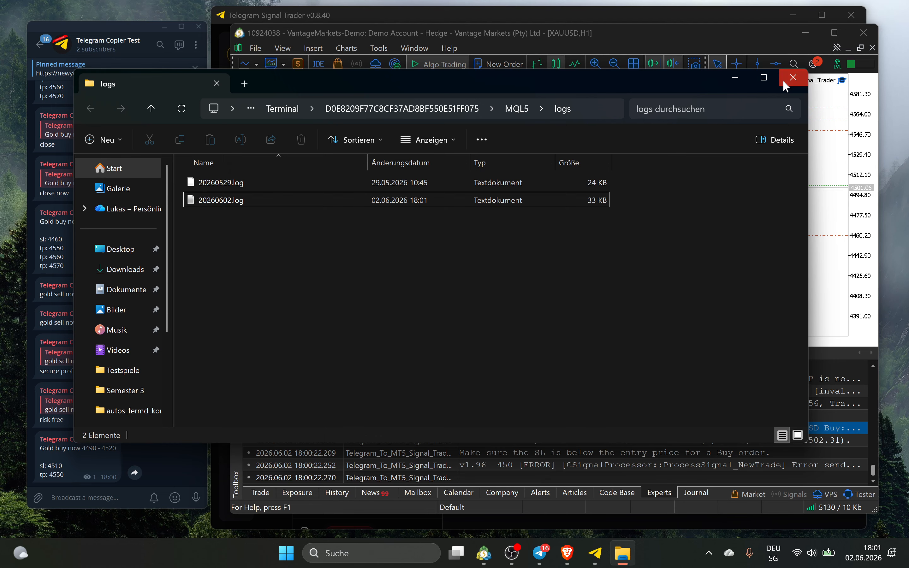
pyautogui.click(784, 82)
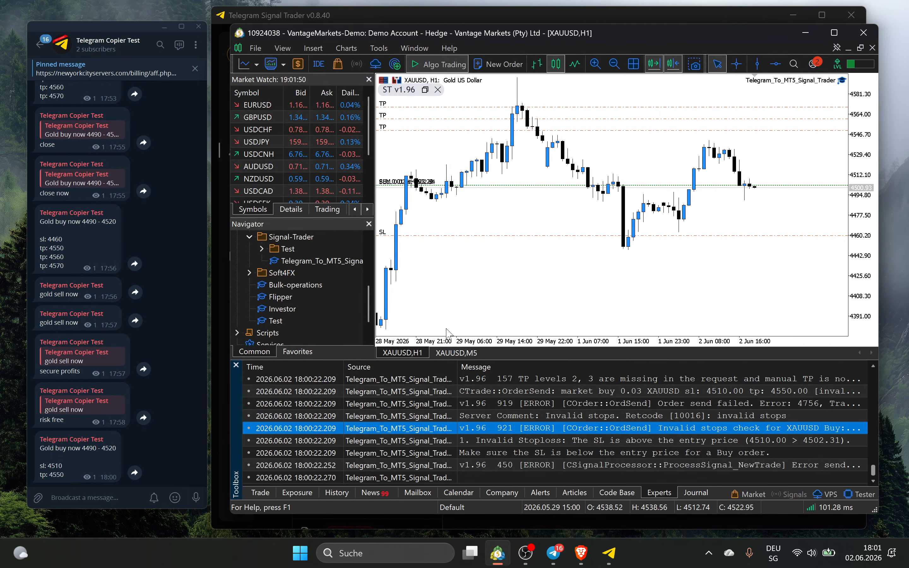
# Post 'close all' in the Telegram channel, then minimise MetaTrader 5
pyautogui.click(112, 497)
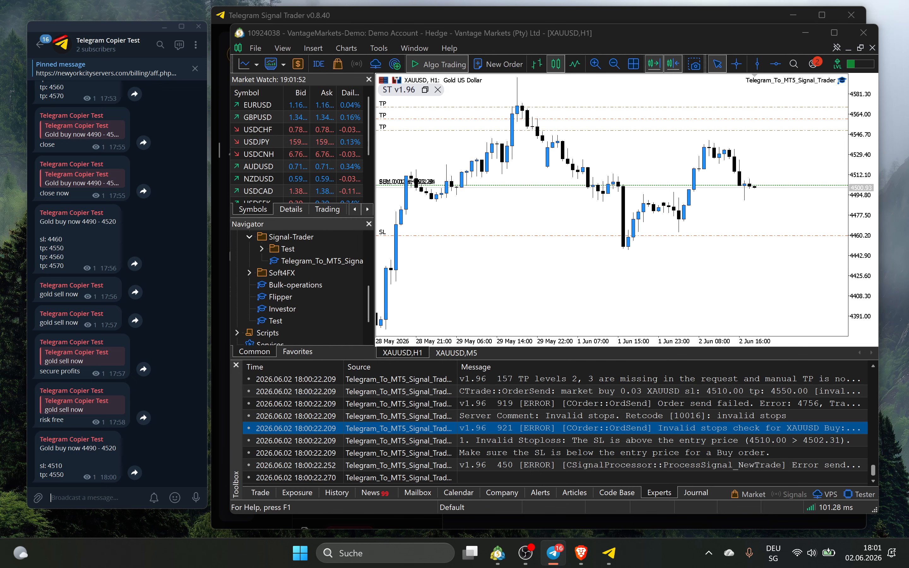
pyautogui.write('close all')
pyautogui.press('Return')
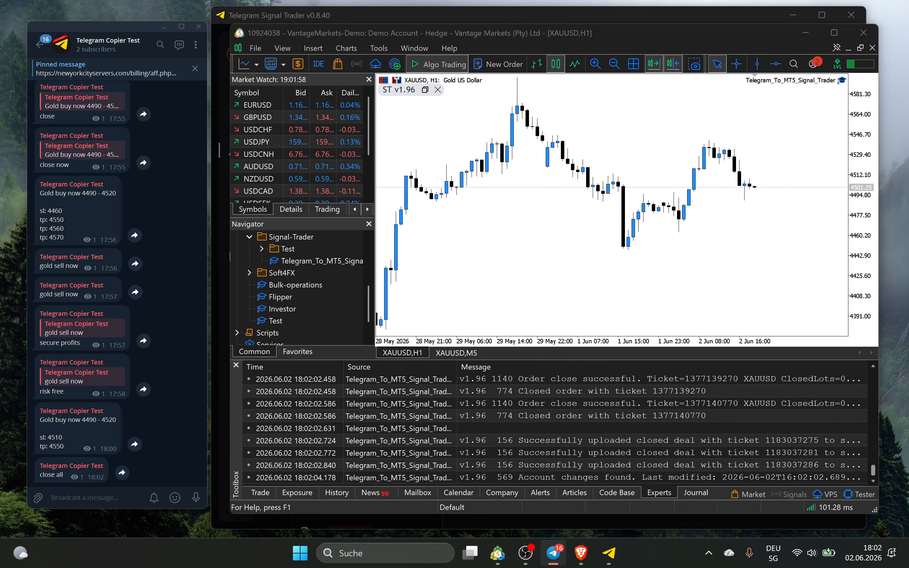
pyautogui.click(805, 32)
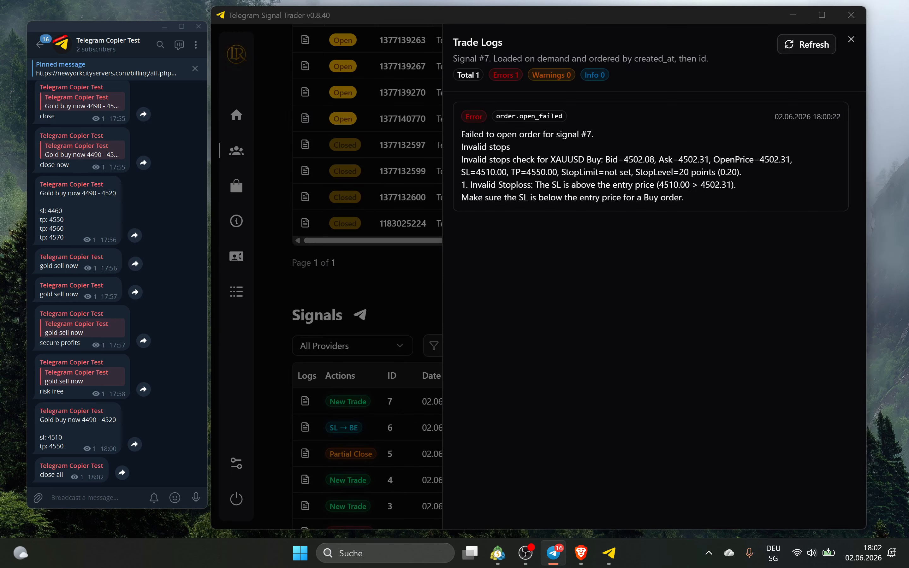
# Close the Trade Logs drawer and widen the Signal Trader window
pyautogui.click(405, 293)
pyautogui.scroll(10, 402, 289)
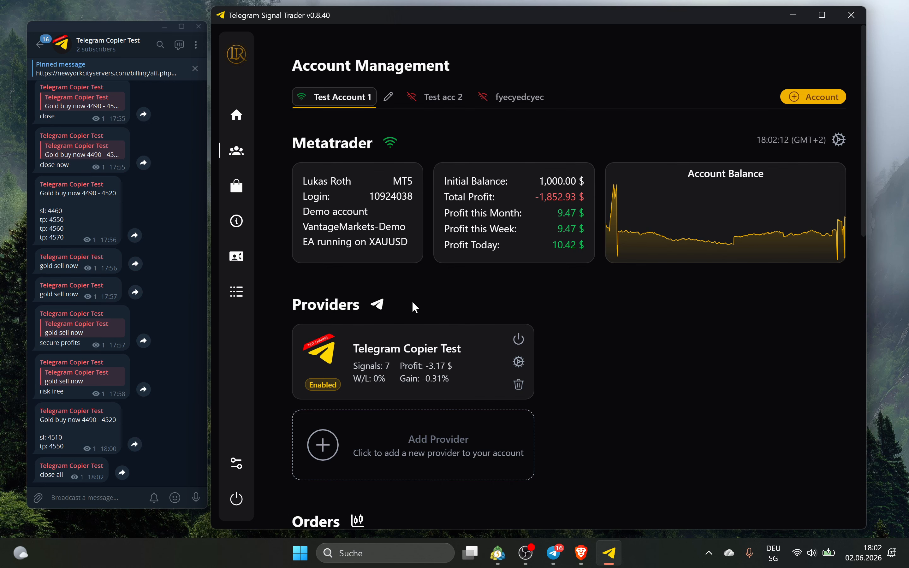
pyautogui.scroll(-5, 413, 302)
pyautogui.scroll(5, 413, 302)
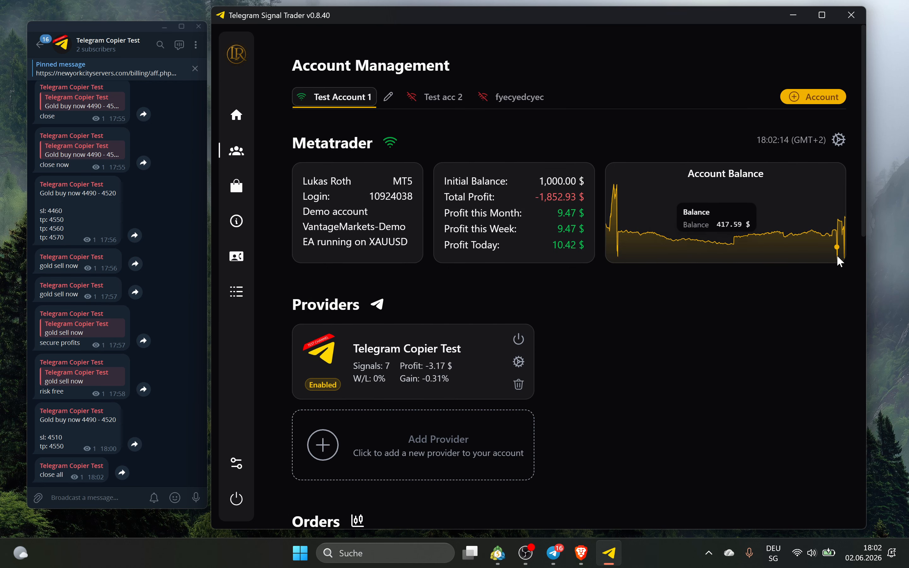
pyautogui.moveTo(867, 256); pyautogui.dragTo(893, 255)
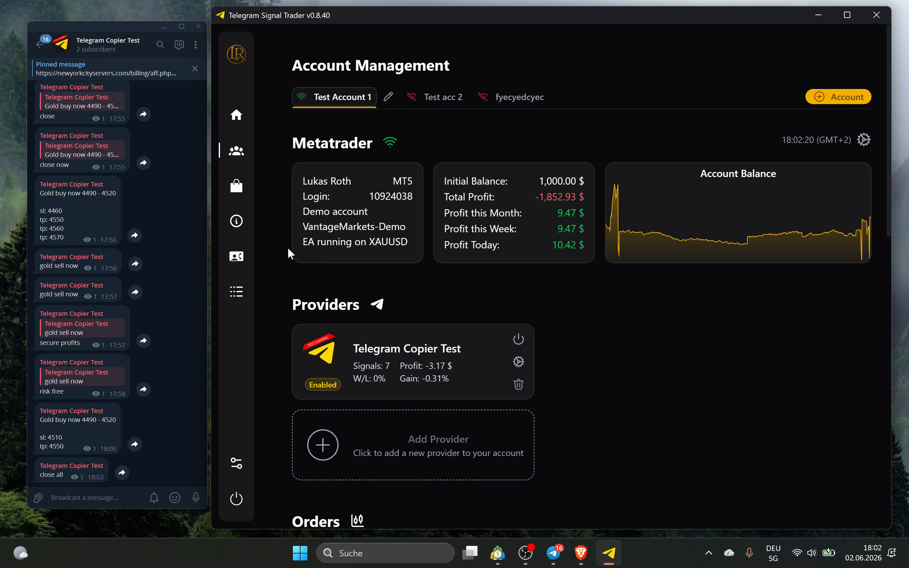
# Reload the signals so 'close all' appears as executed signal 8, with 8 signals counted
pyautogui.scroll(-10, 459, 282)
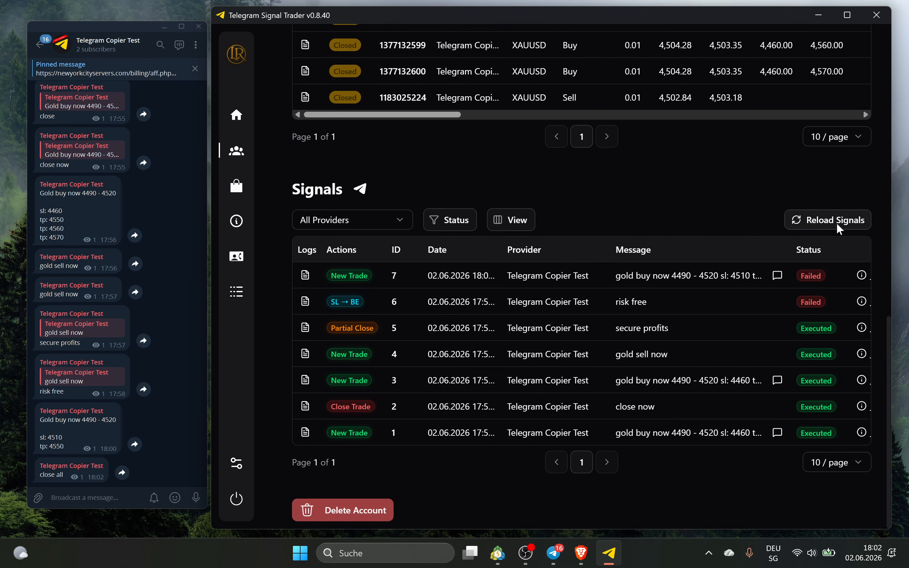
pyautogui.click(808, 223)
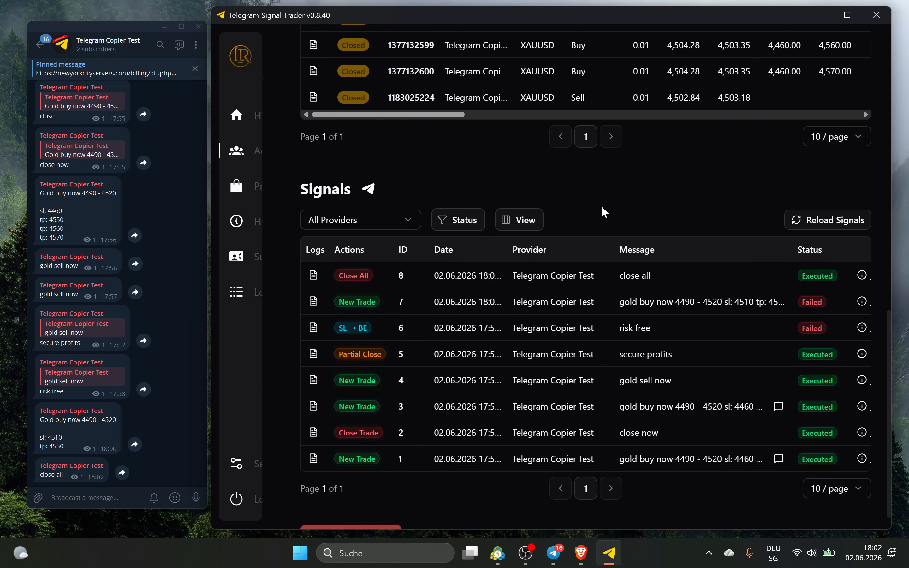
pyautogui.scroll(2, 606, 206)
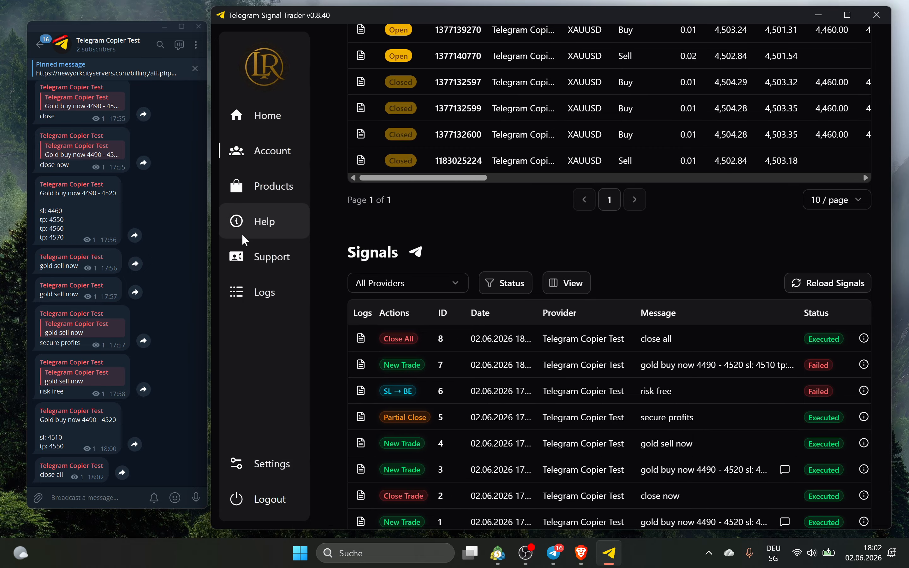
pyautogui.scroll(10, 492, 231)
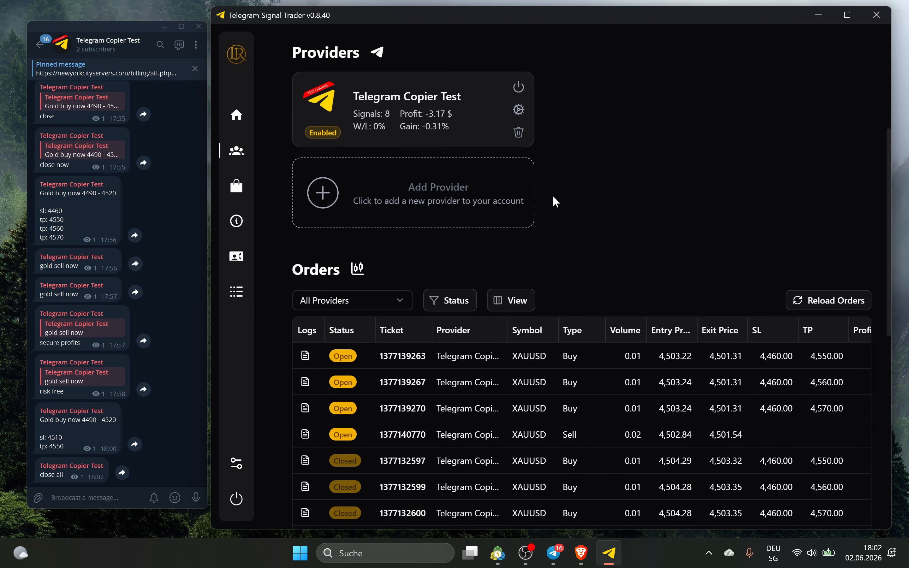